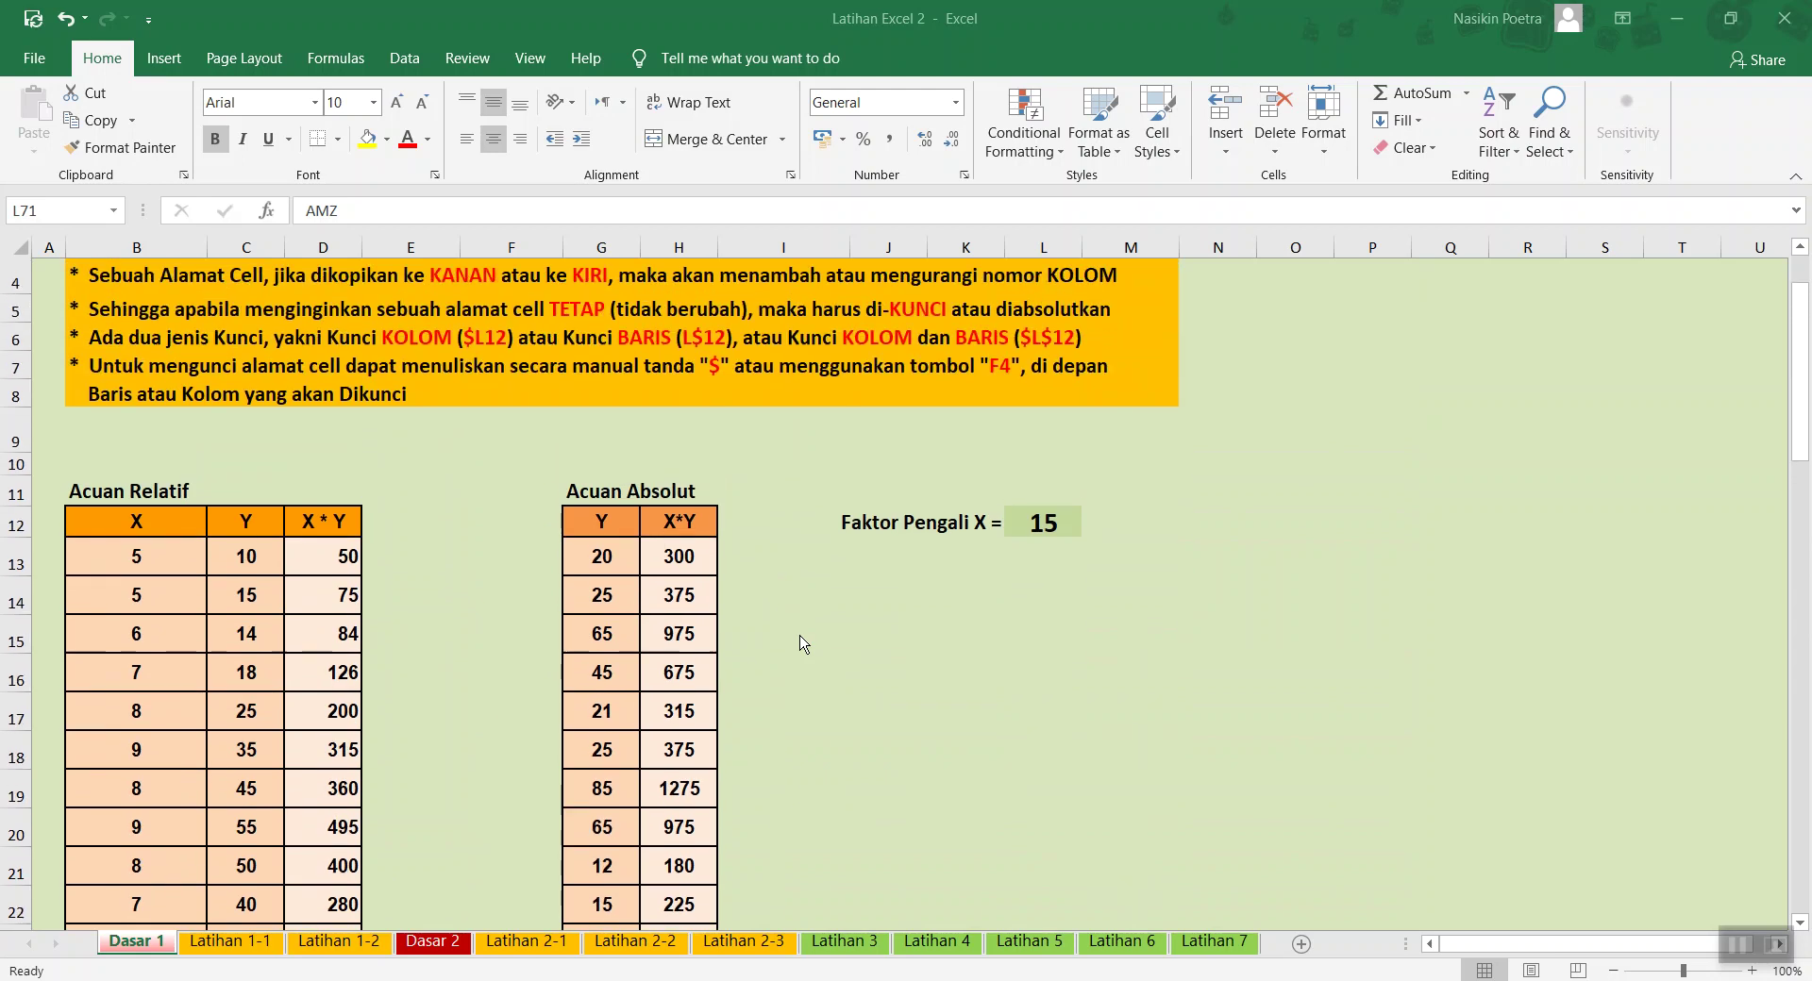
Review the relative and absolute reference examples and the string function tables on the Dasar 1 sheet
scroll(311, 595, down, 7)
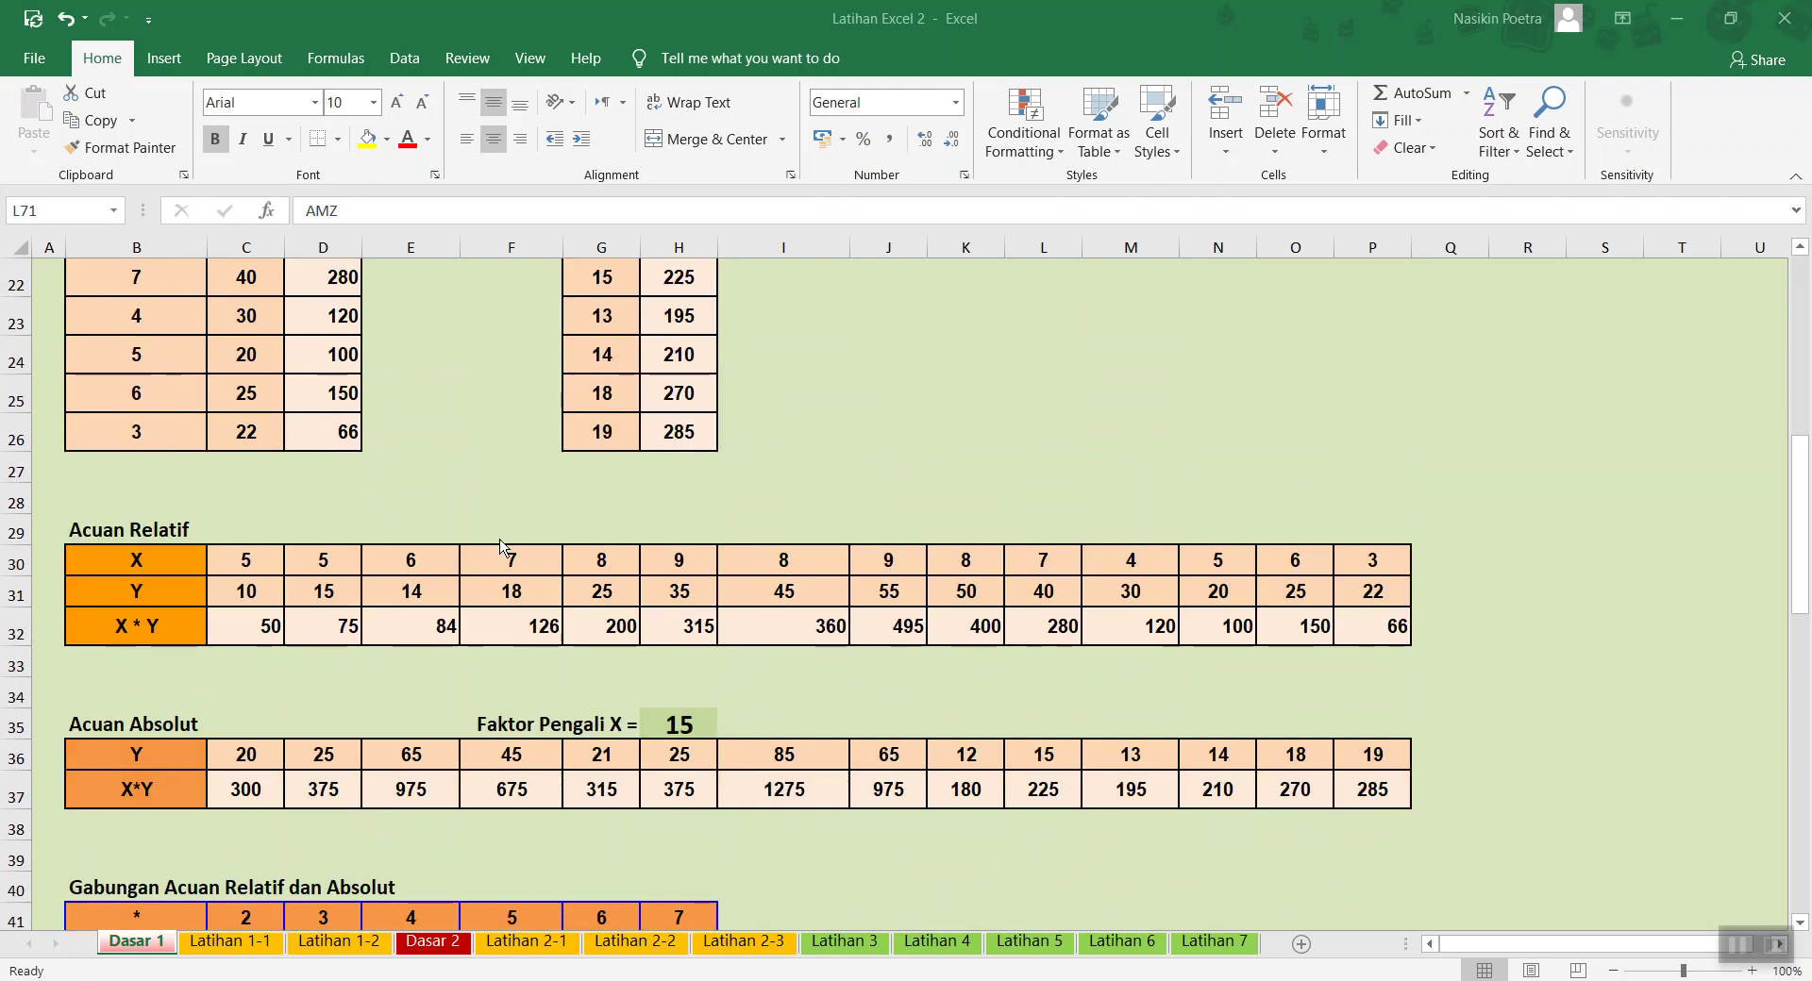
scroll(510, 550, down, 5)
scroll(137, 783, down, 4)
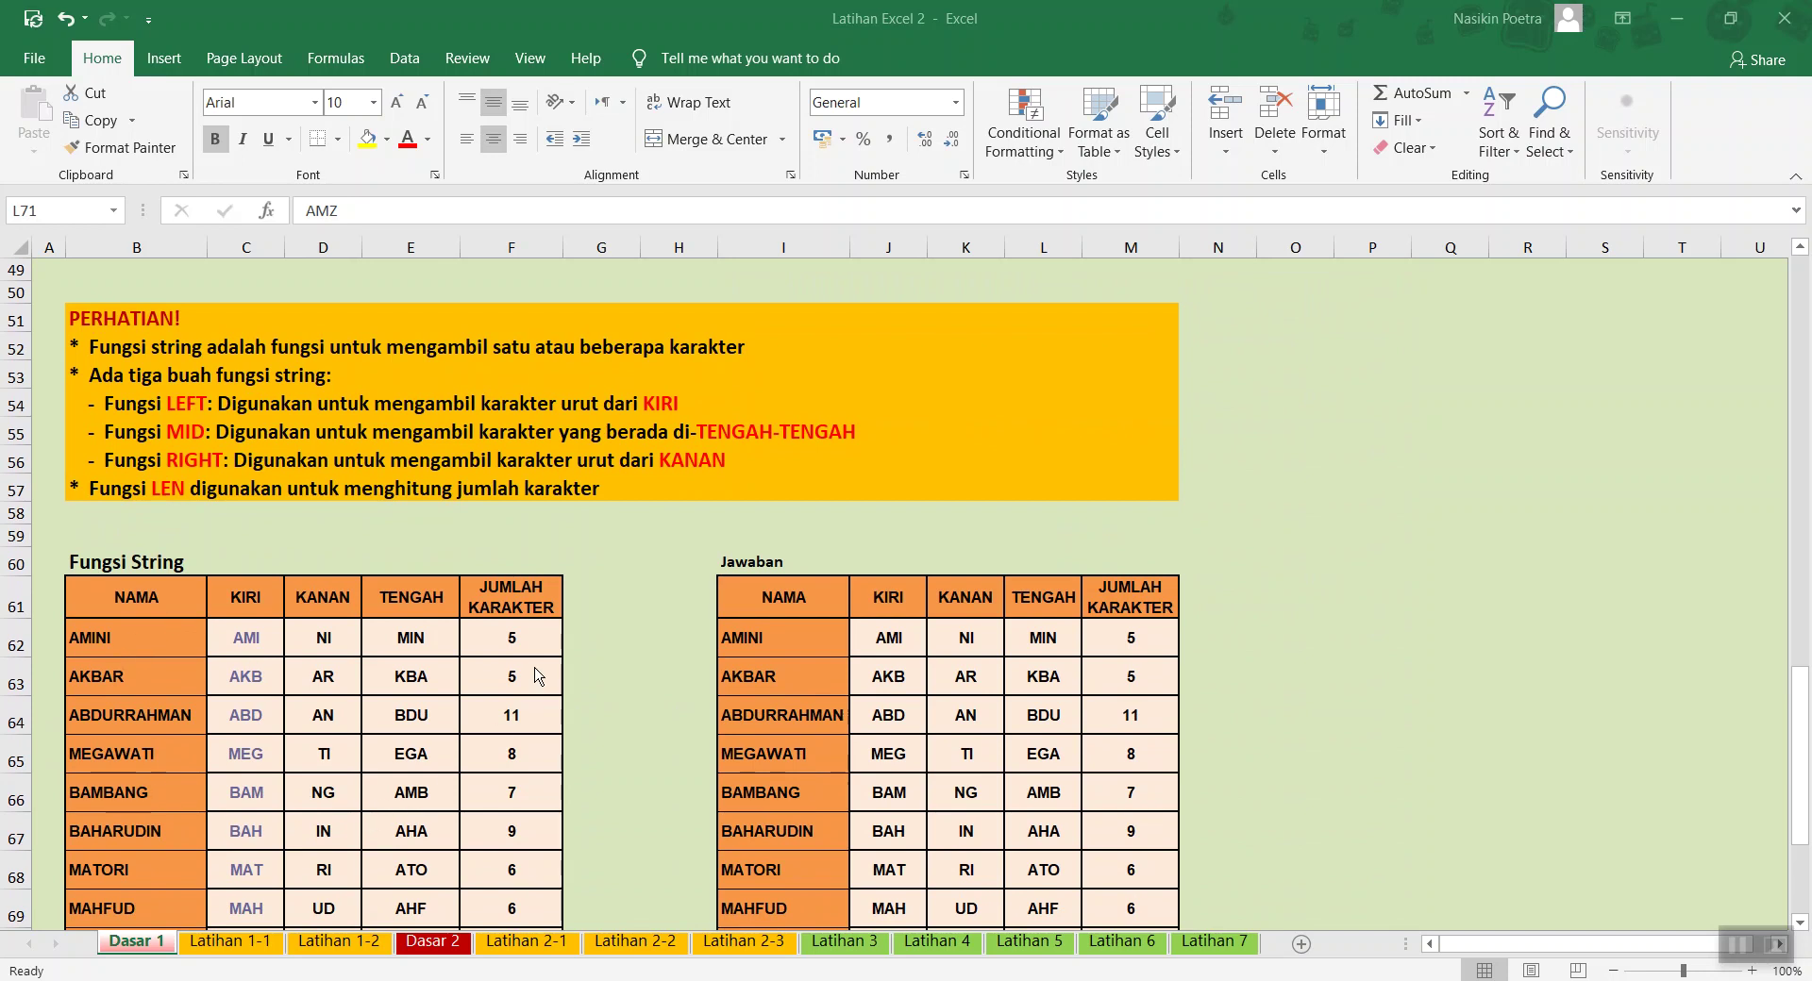
scroll(255, 649, down, 1)
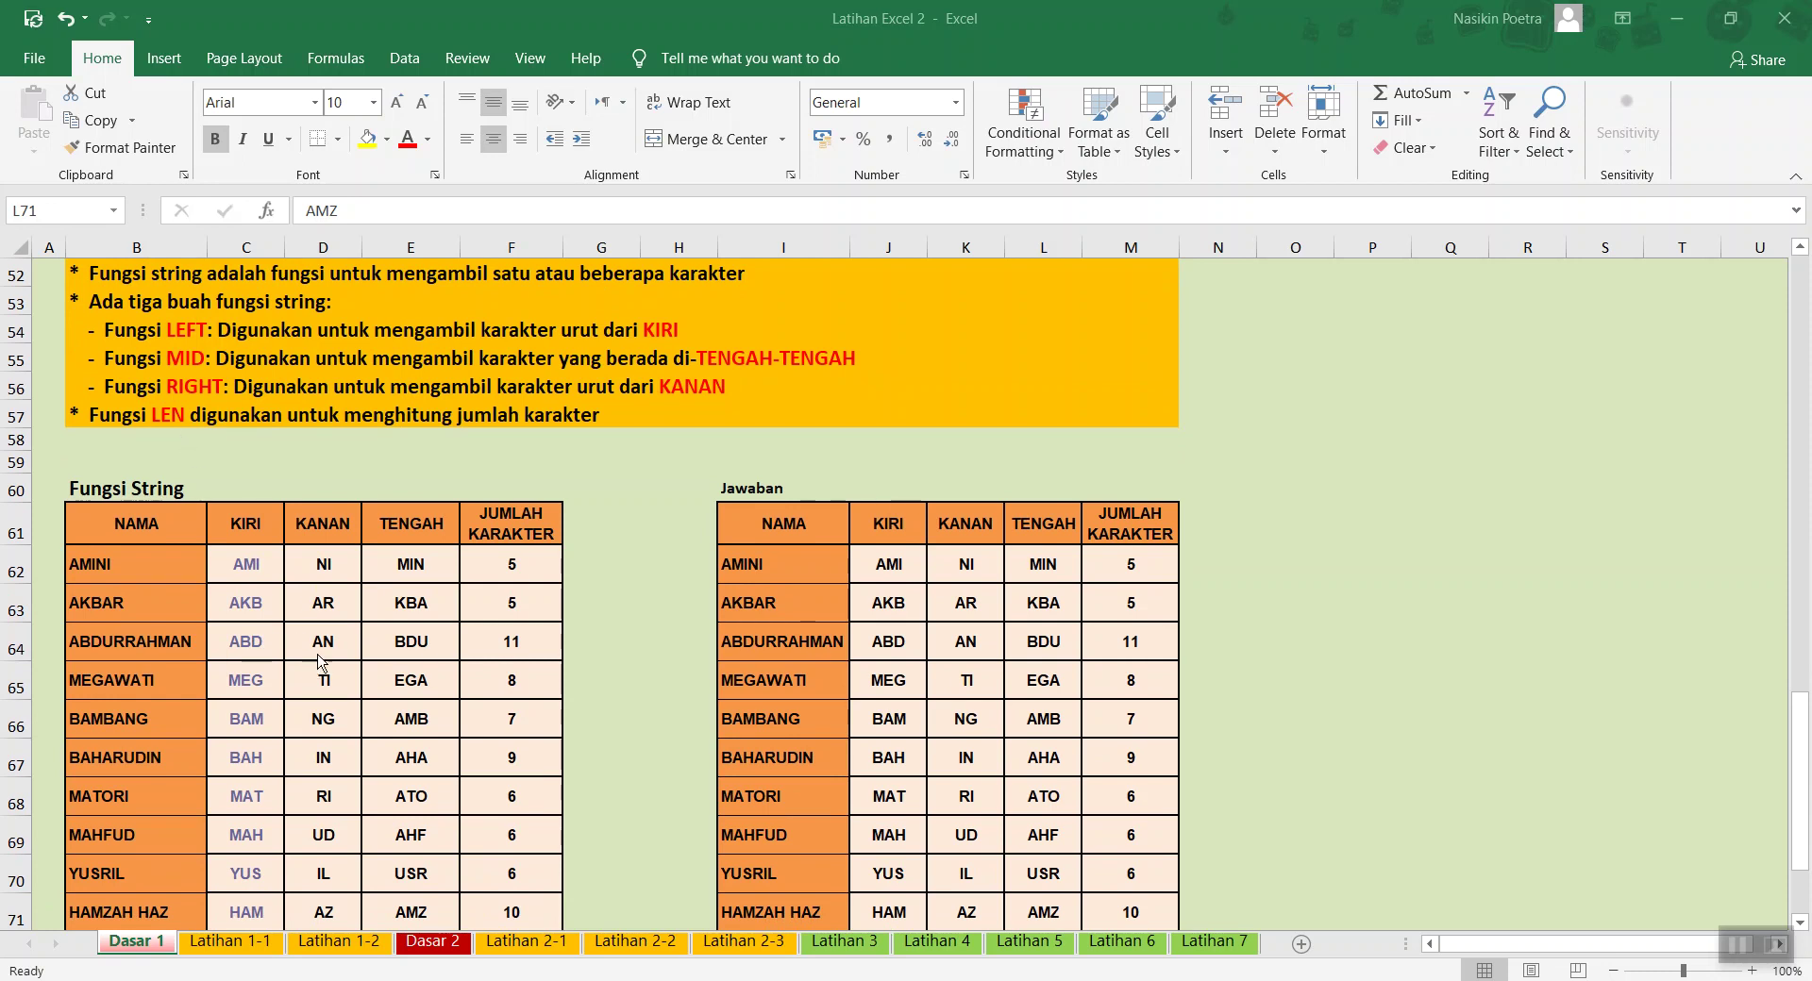
Open the Latihan 1-1 sheet and review its sales recap, unit price list and salary recap tables
click(214, 941)
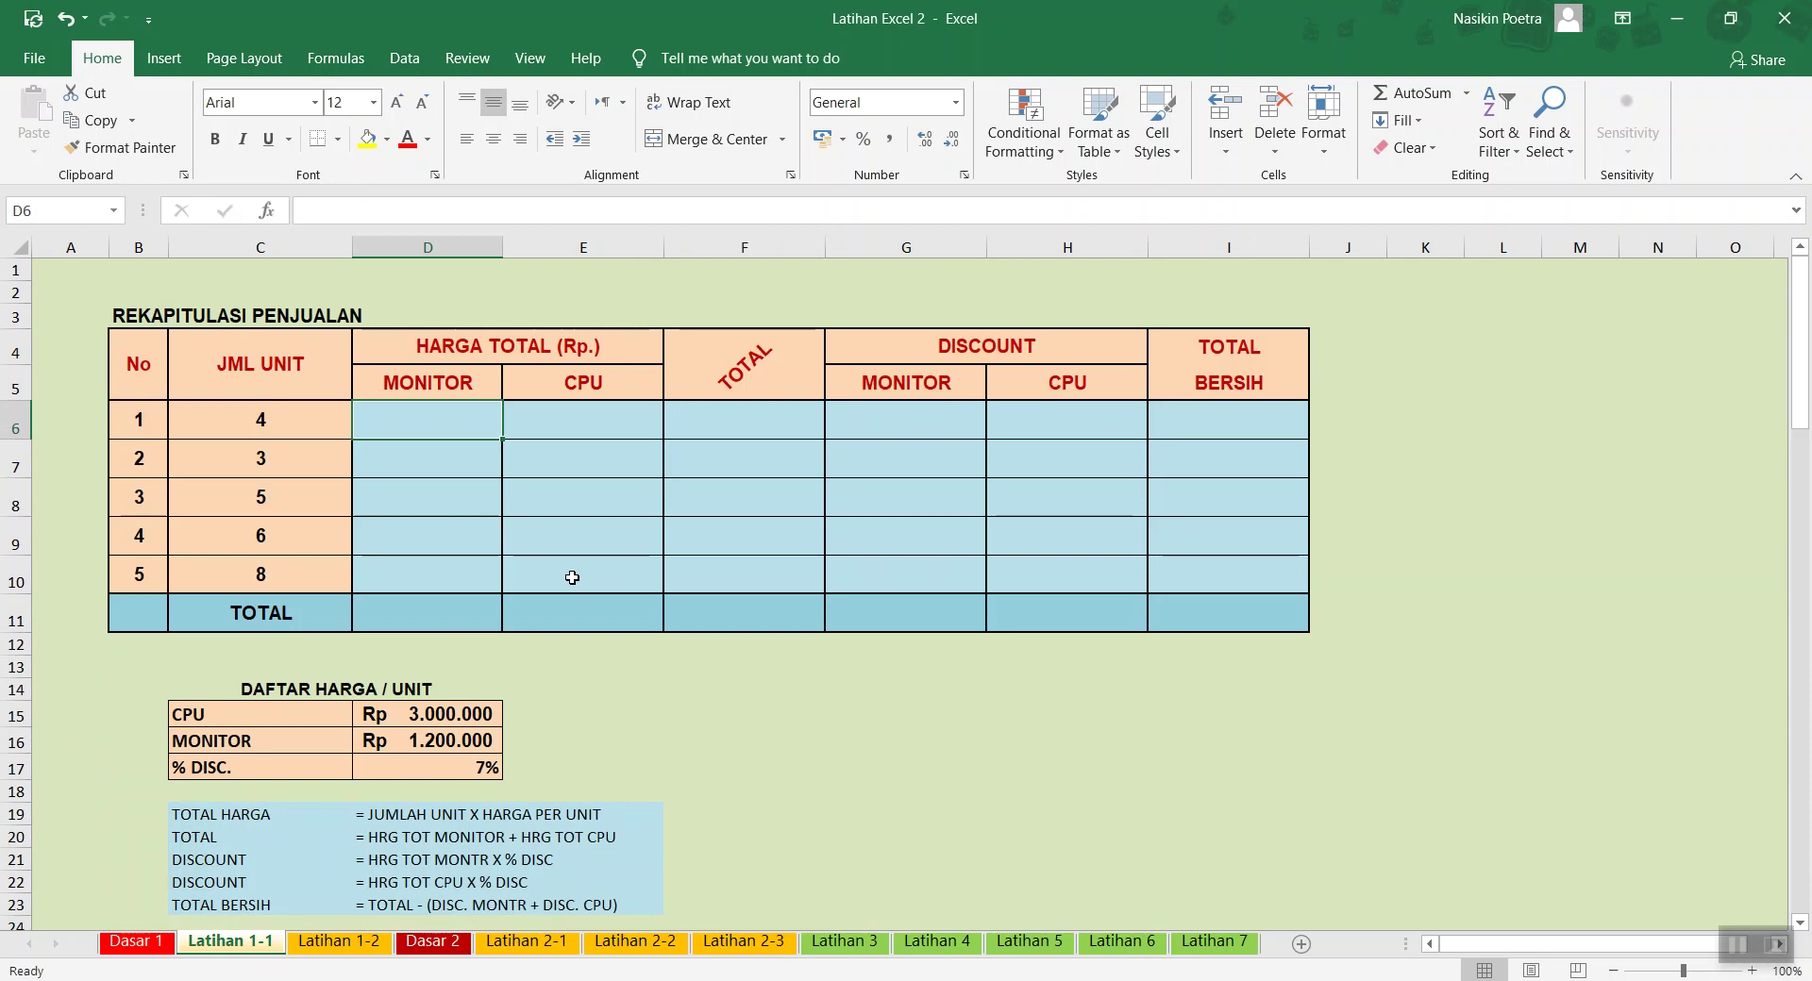
scroll(572, 577, down, 1)
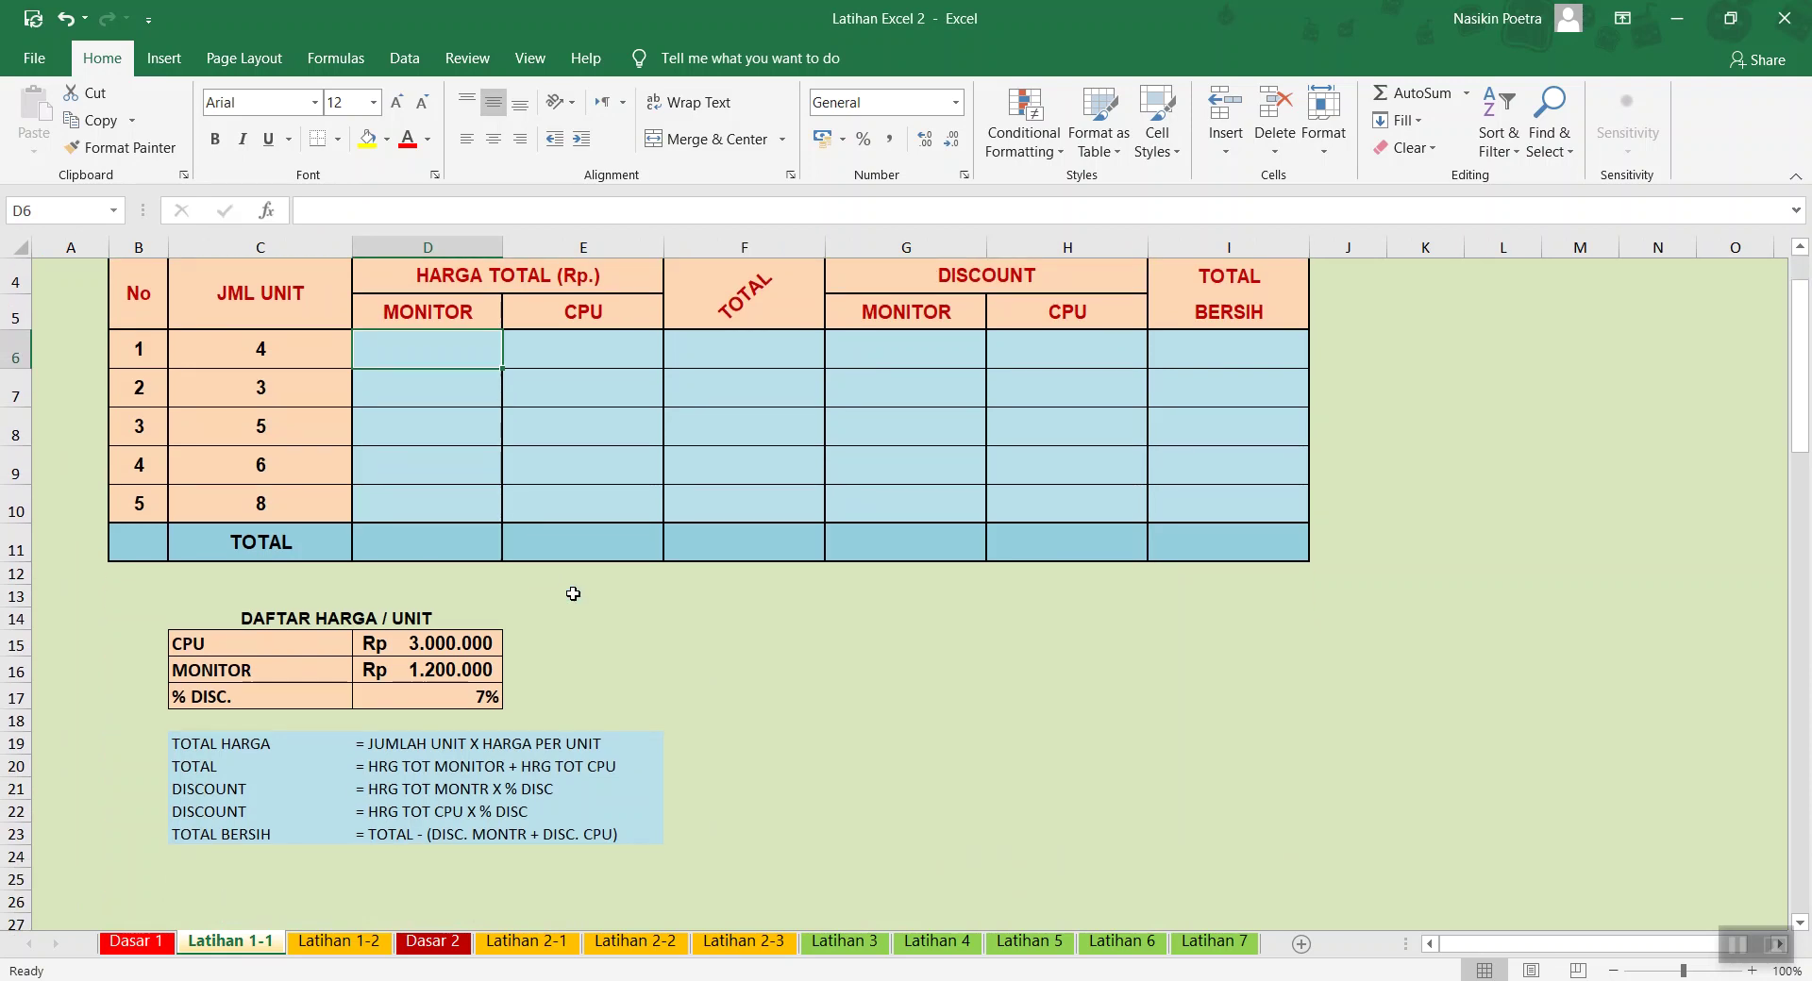
scroll(573, 593, down, 2)
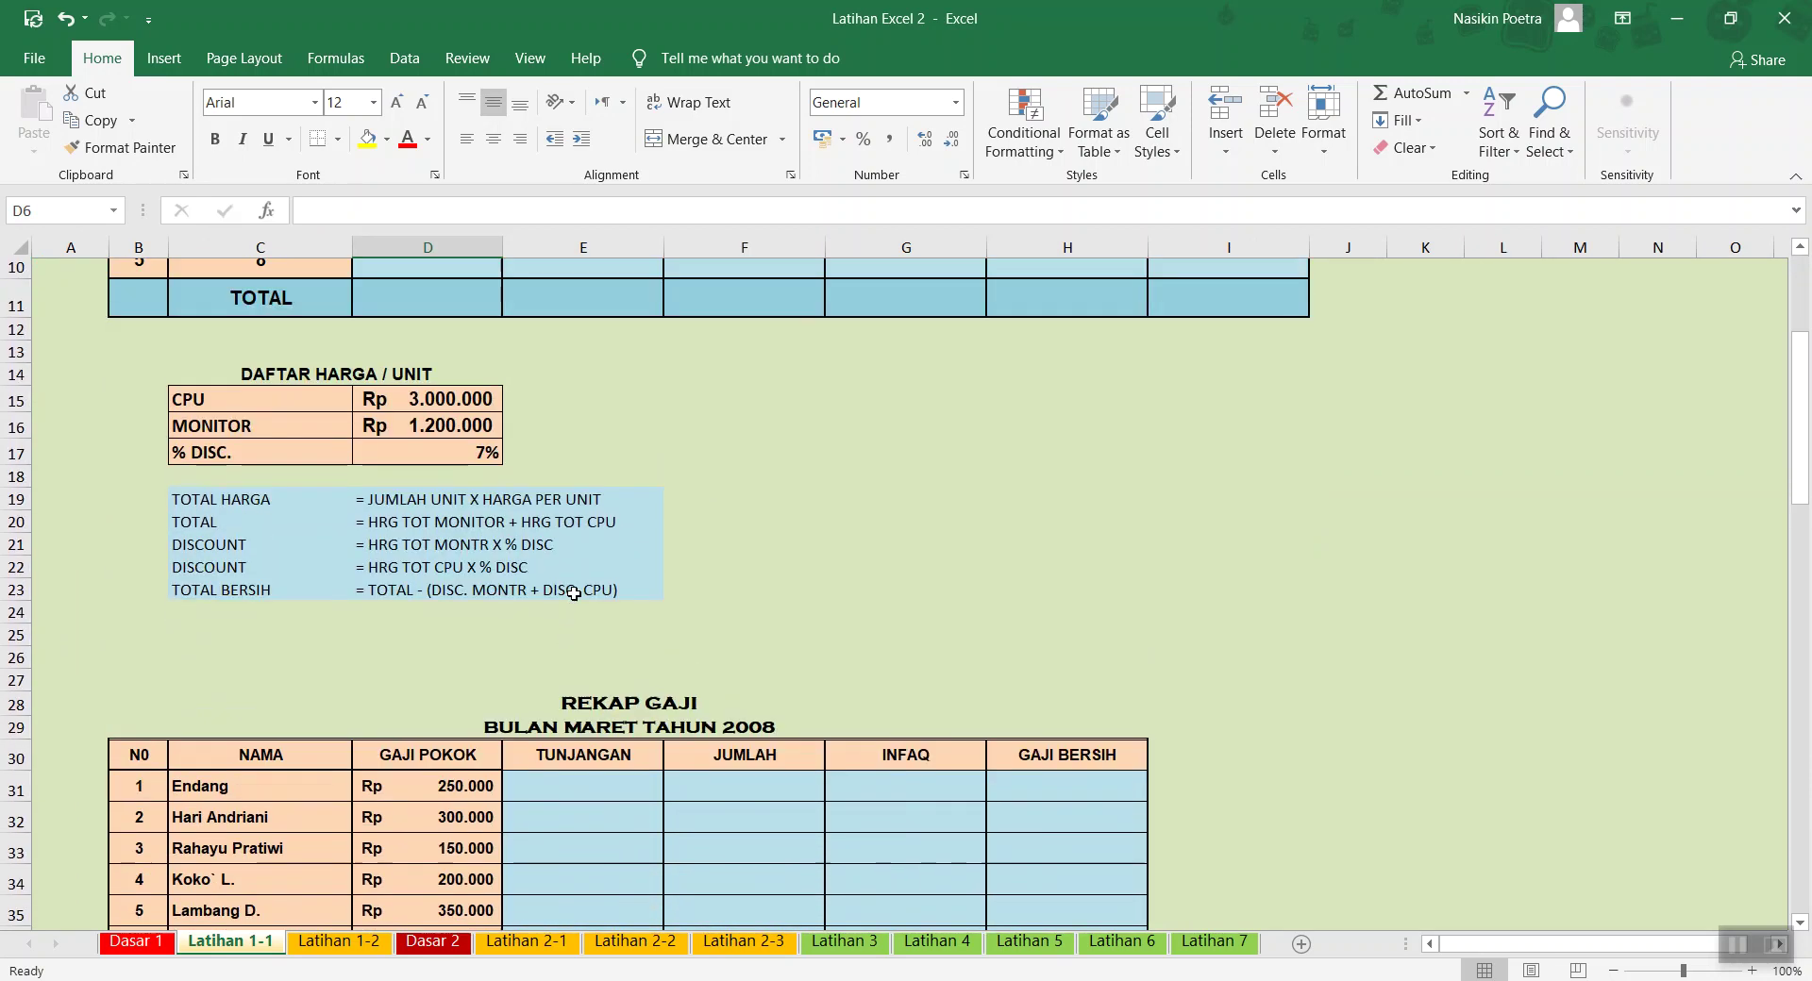
scroll(574, 594, down, 8)
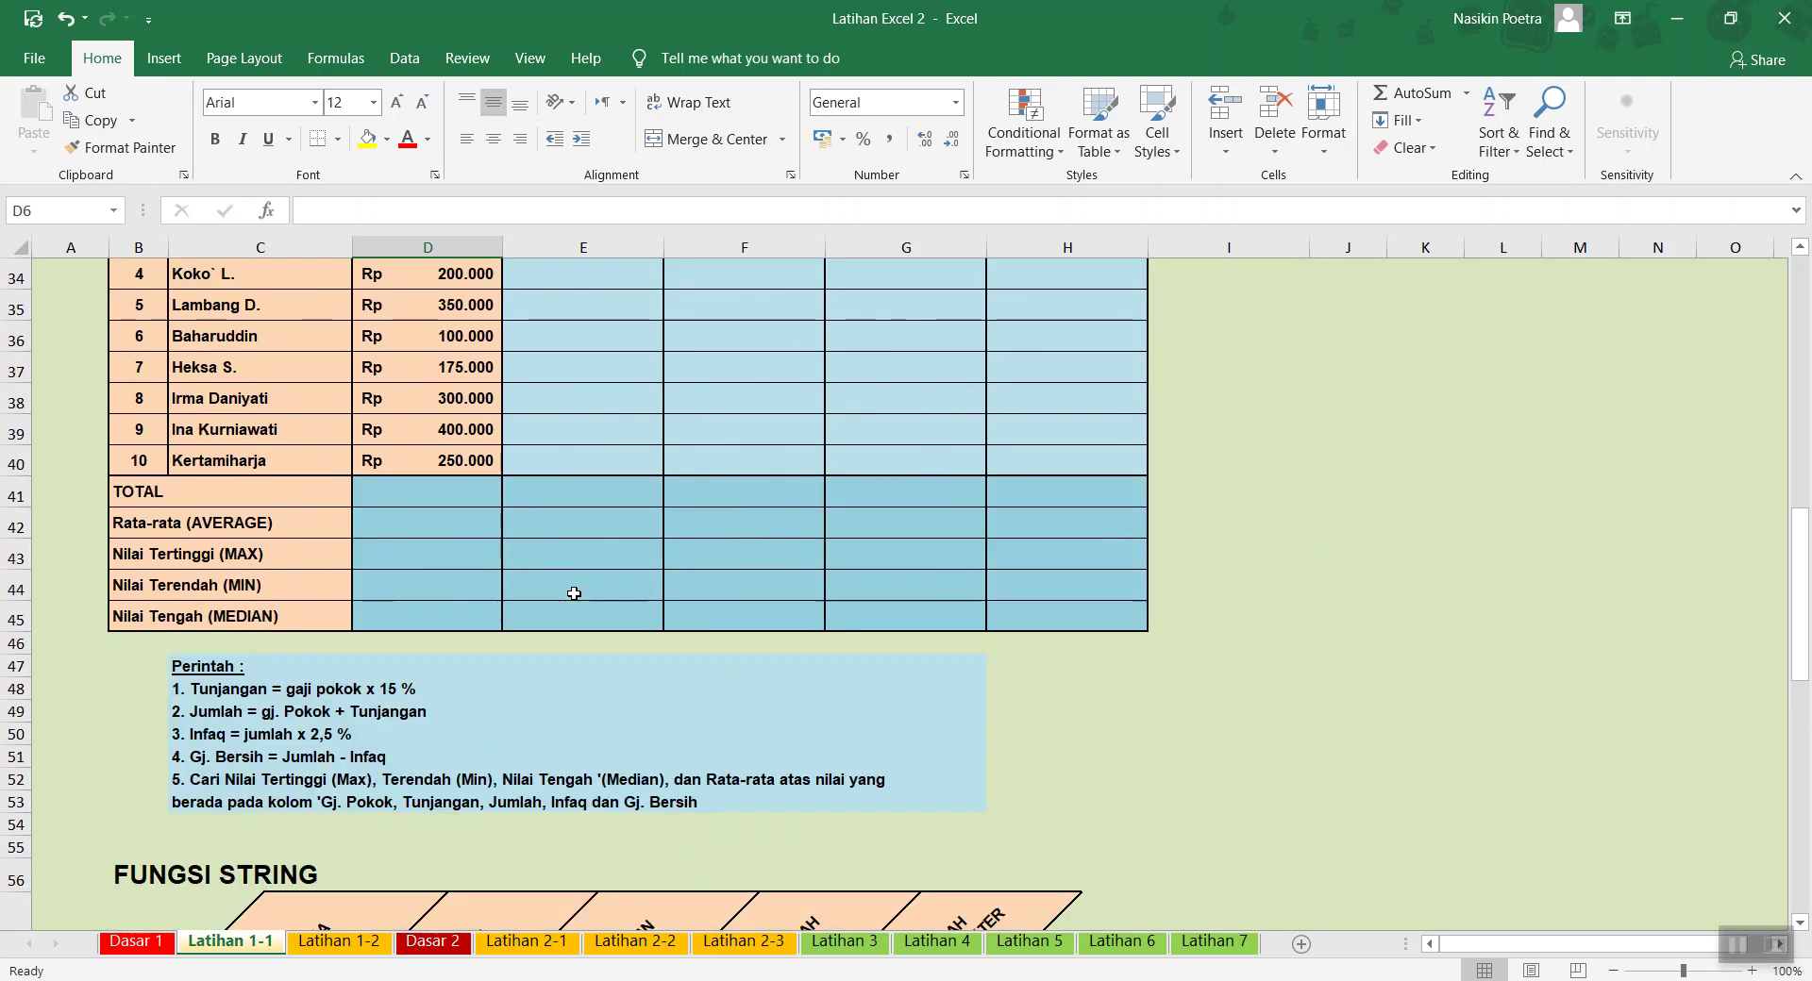
scroll(574, 594, up, 11)
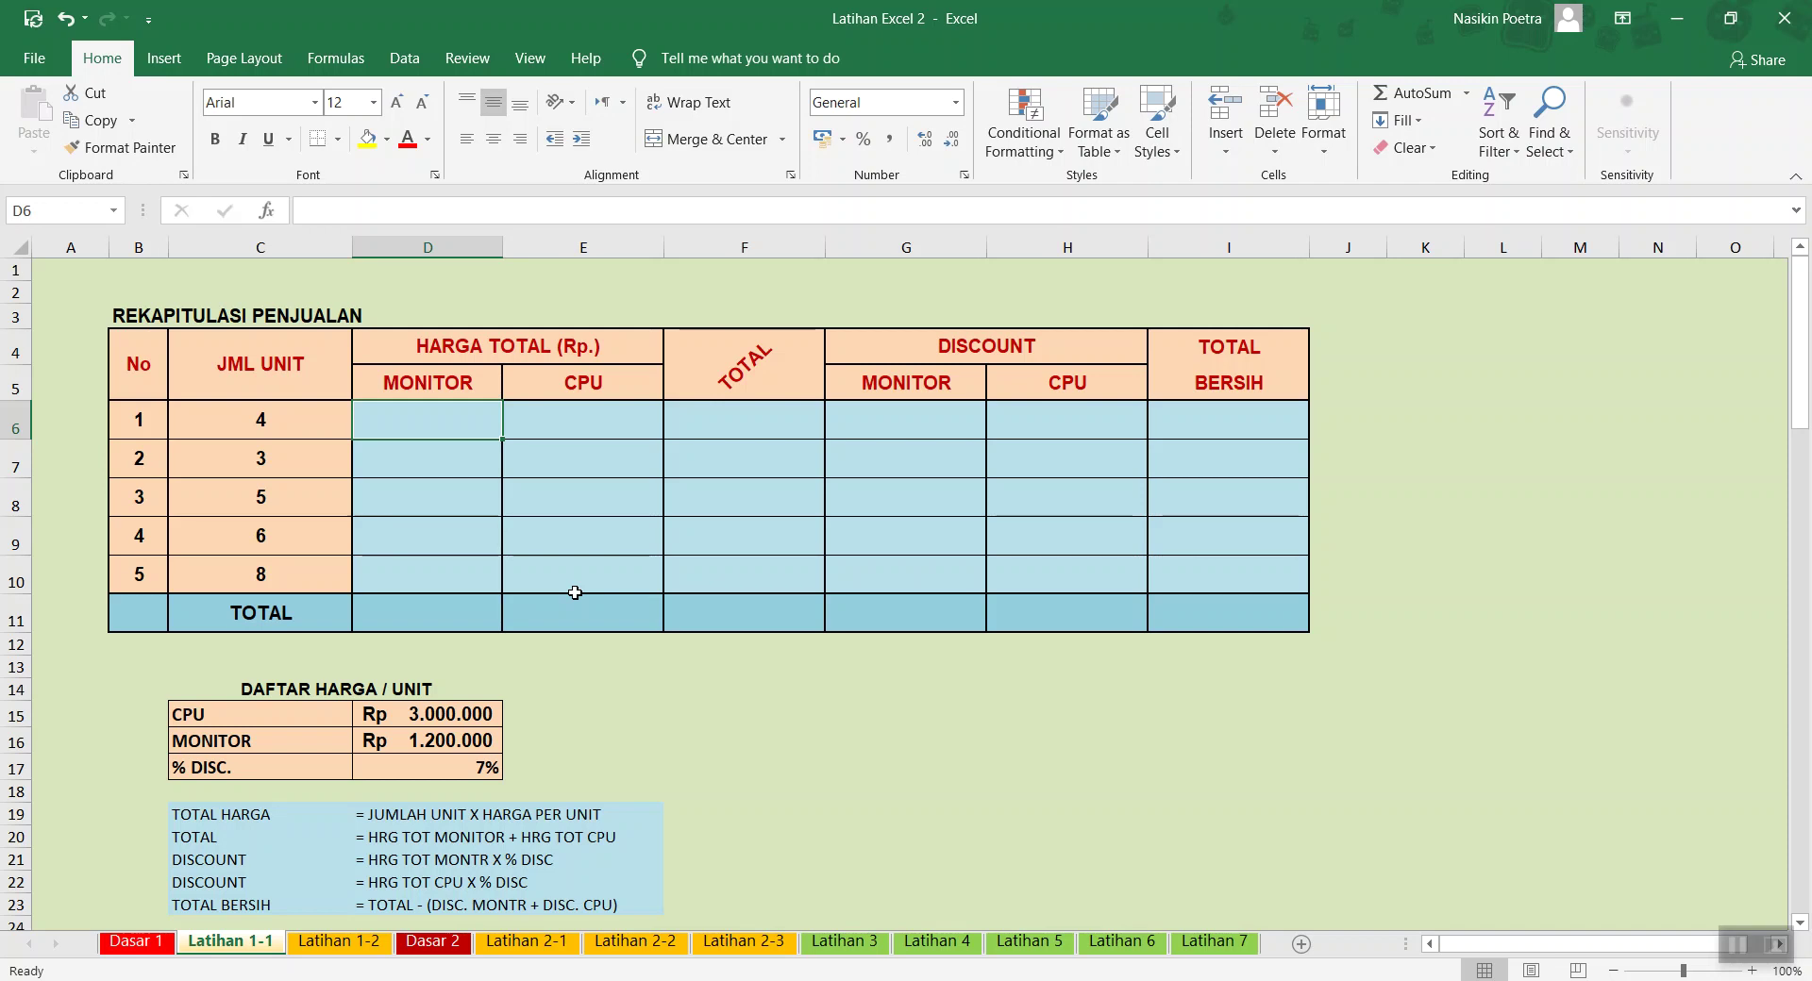
scroll(574, 593, down, 2)
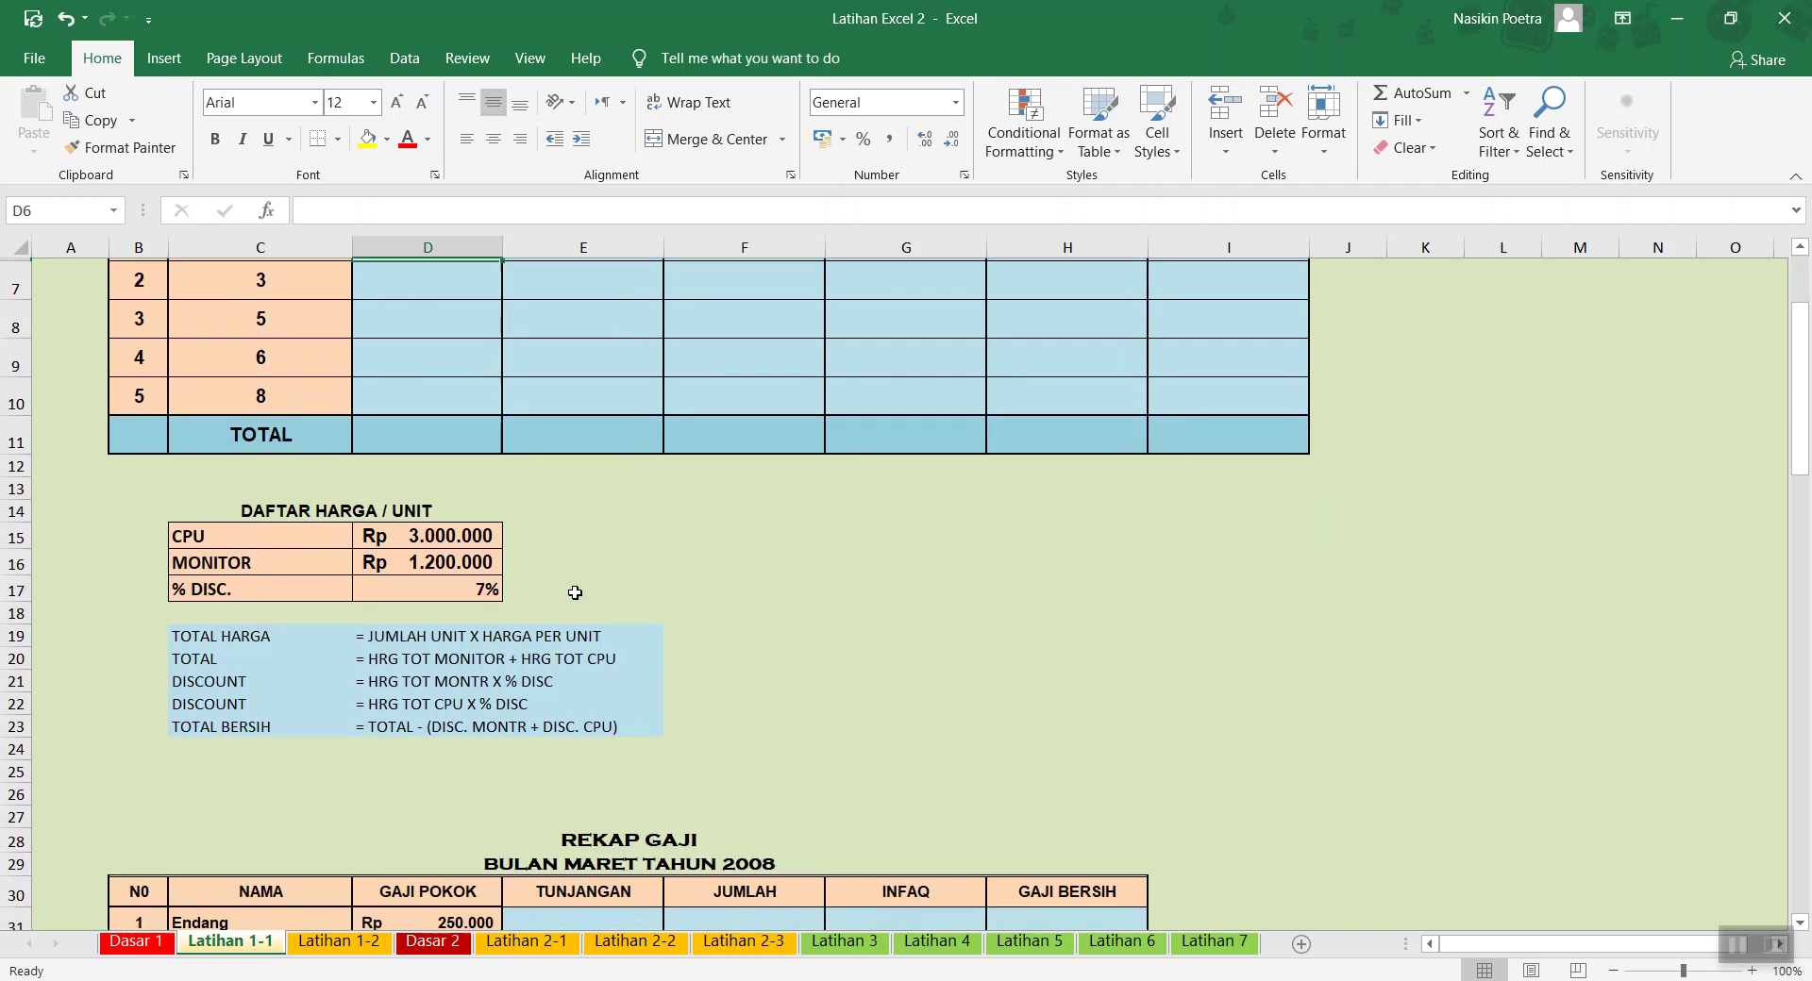
scroll(575, 592, up, 2)
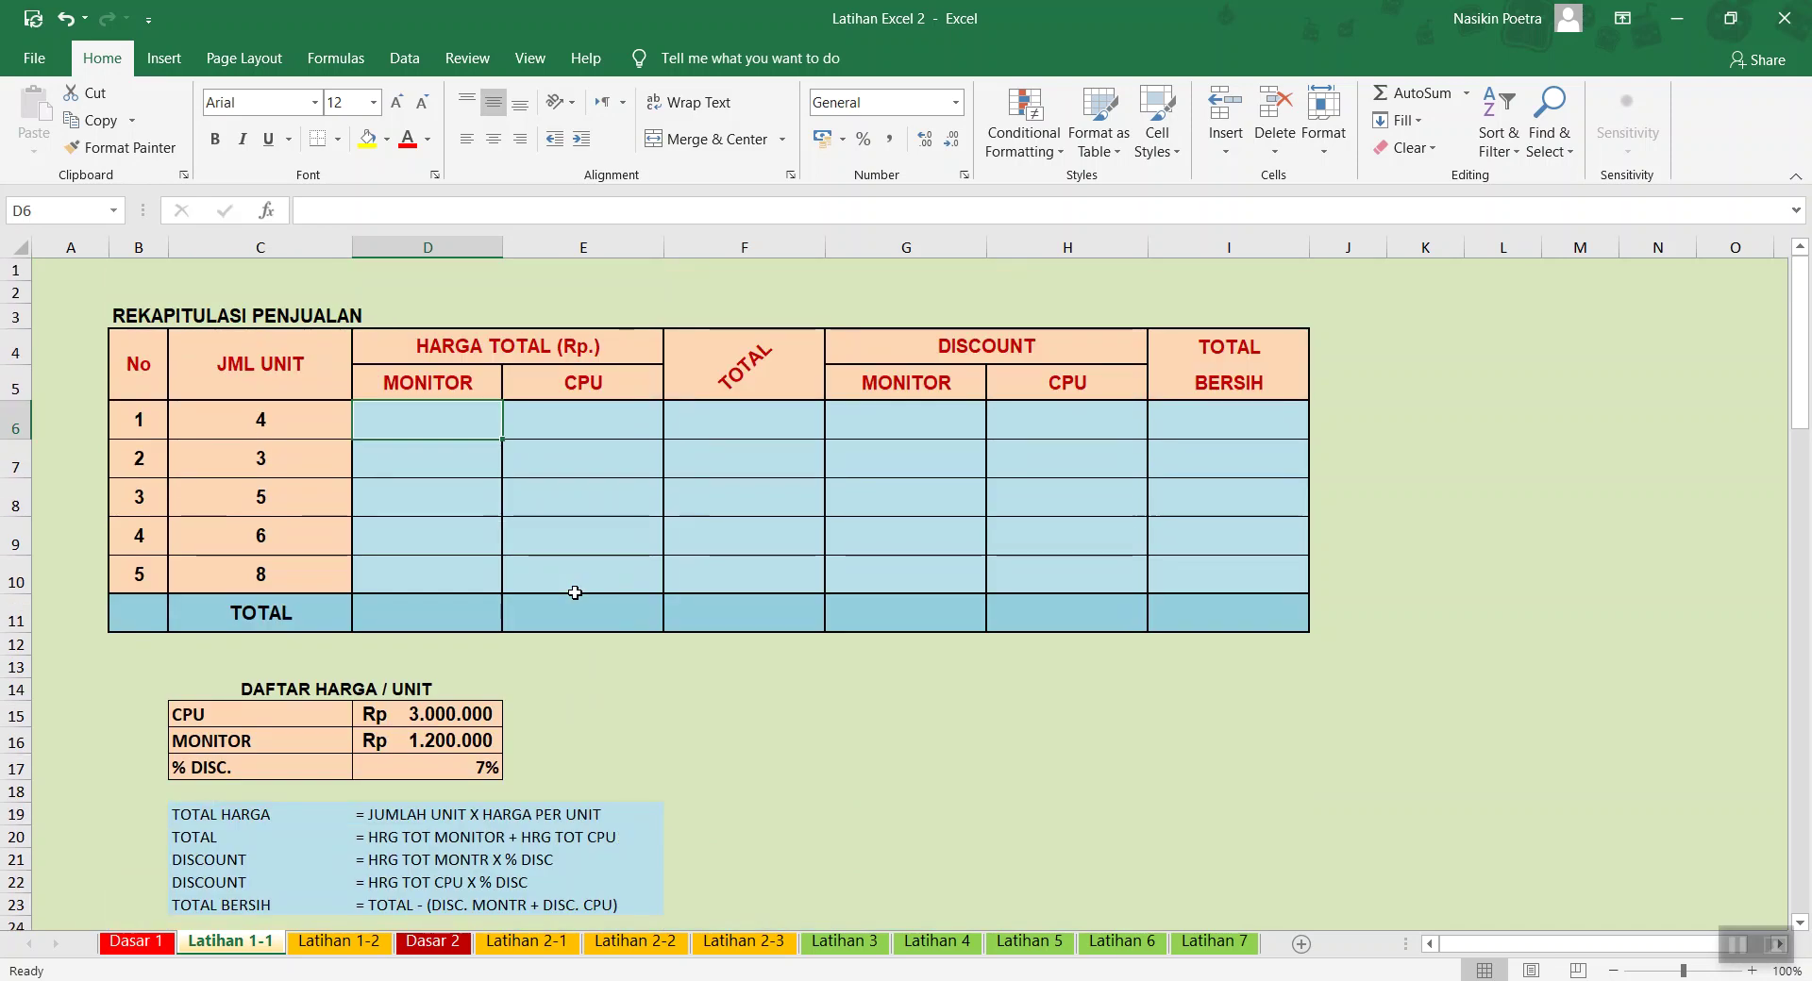
Examine the CPU, monitor and discount entries in the DAFTAR HARGA / UNIT table
click(258, 727)
drag(258, 726, 514, 792)
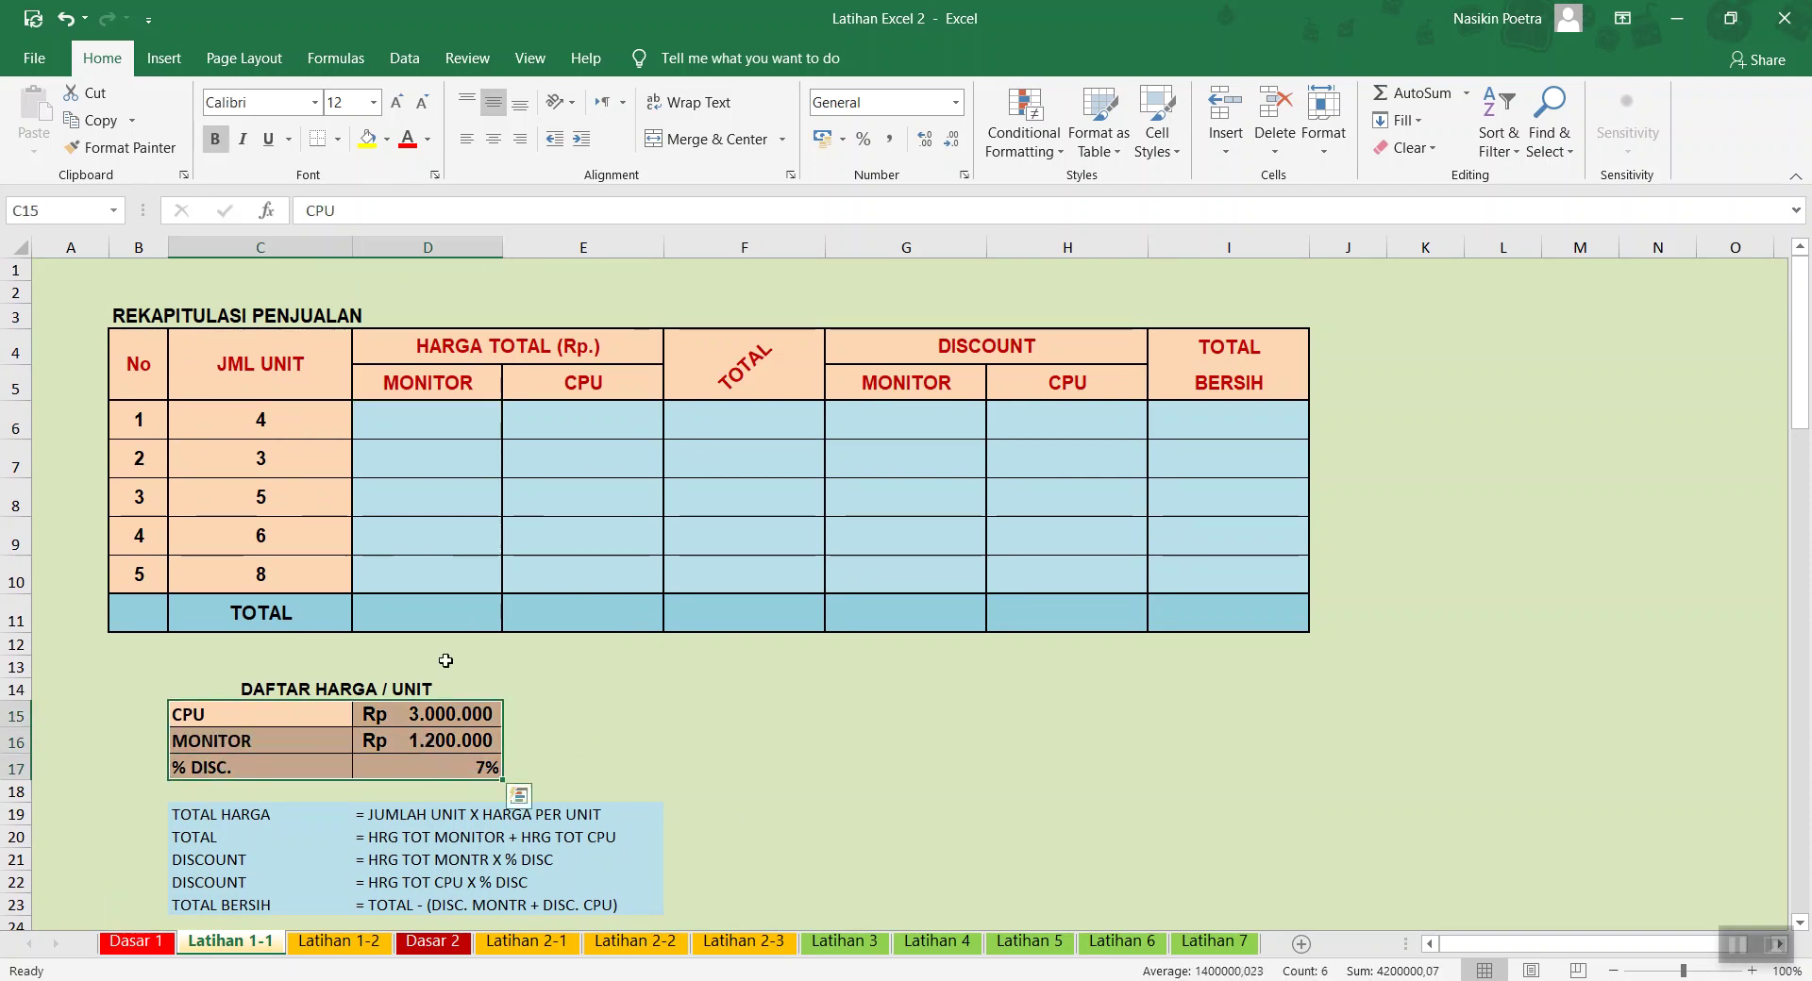
click(637, 510)
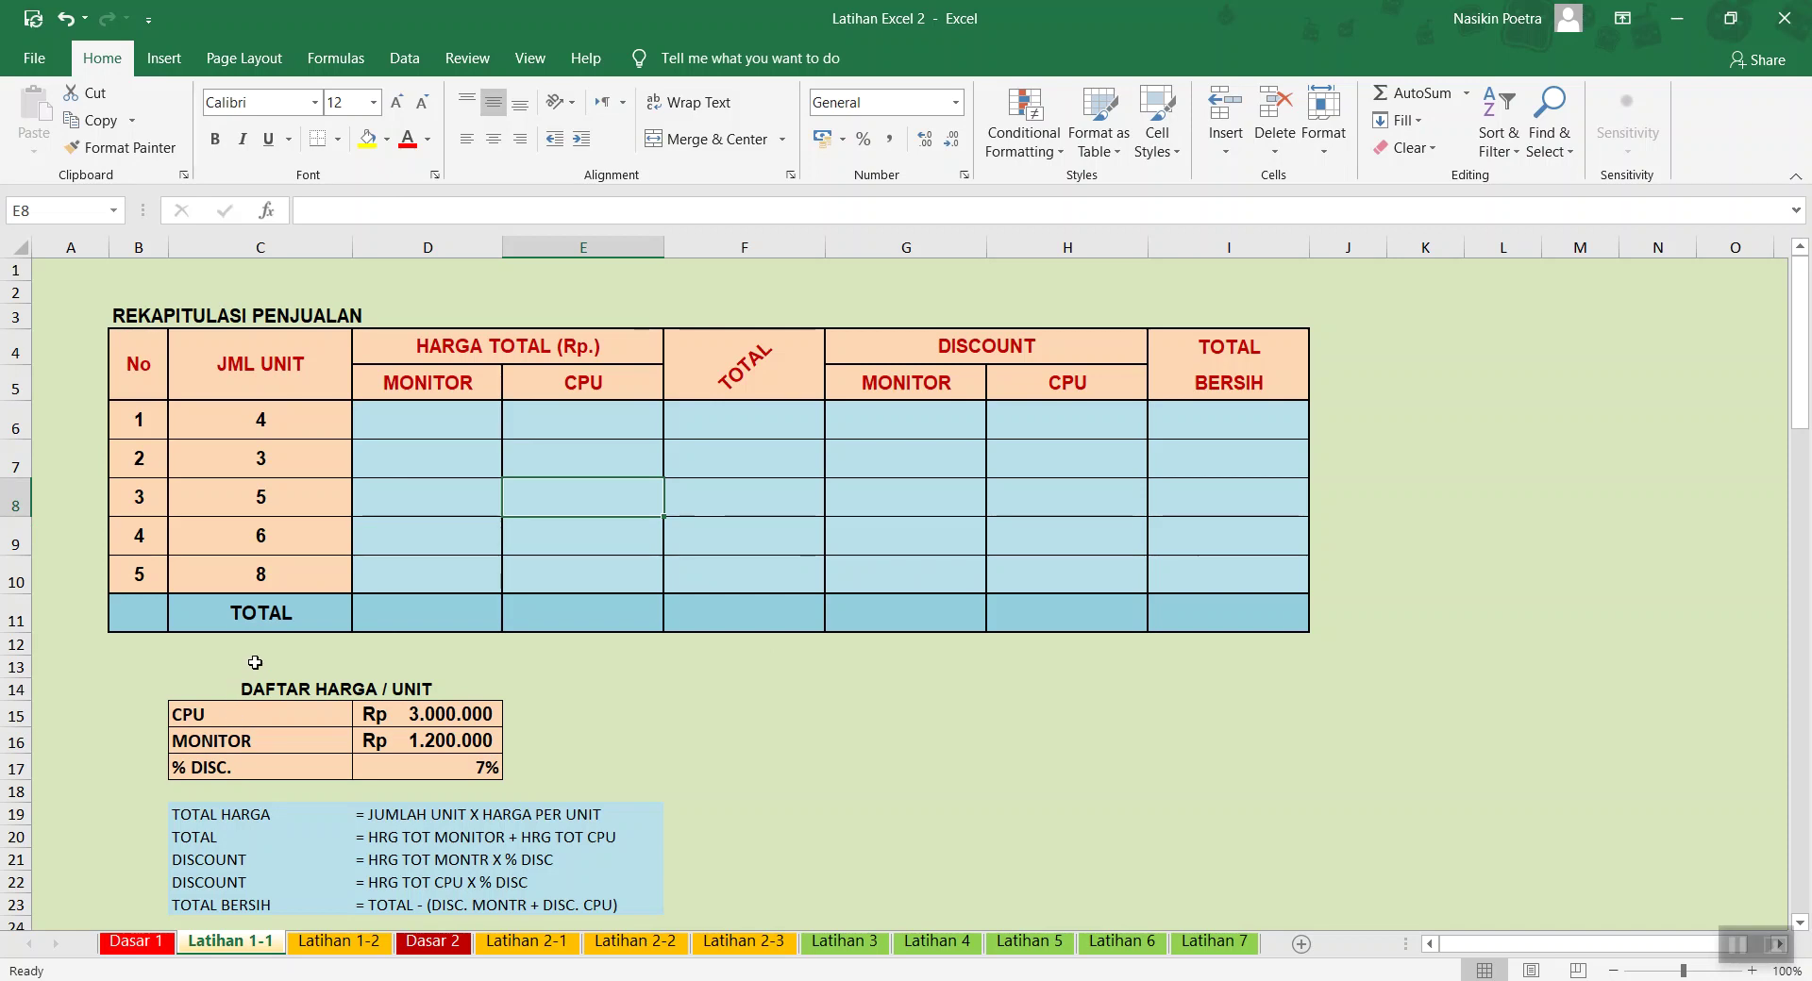
click(594, 708)
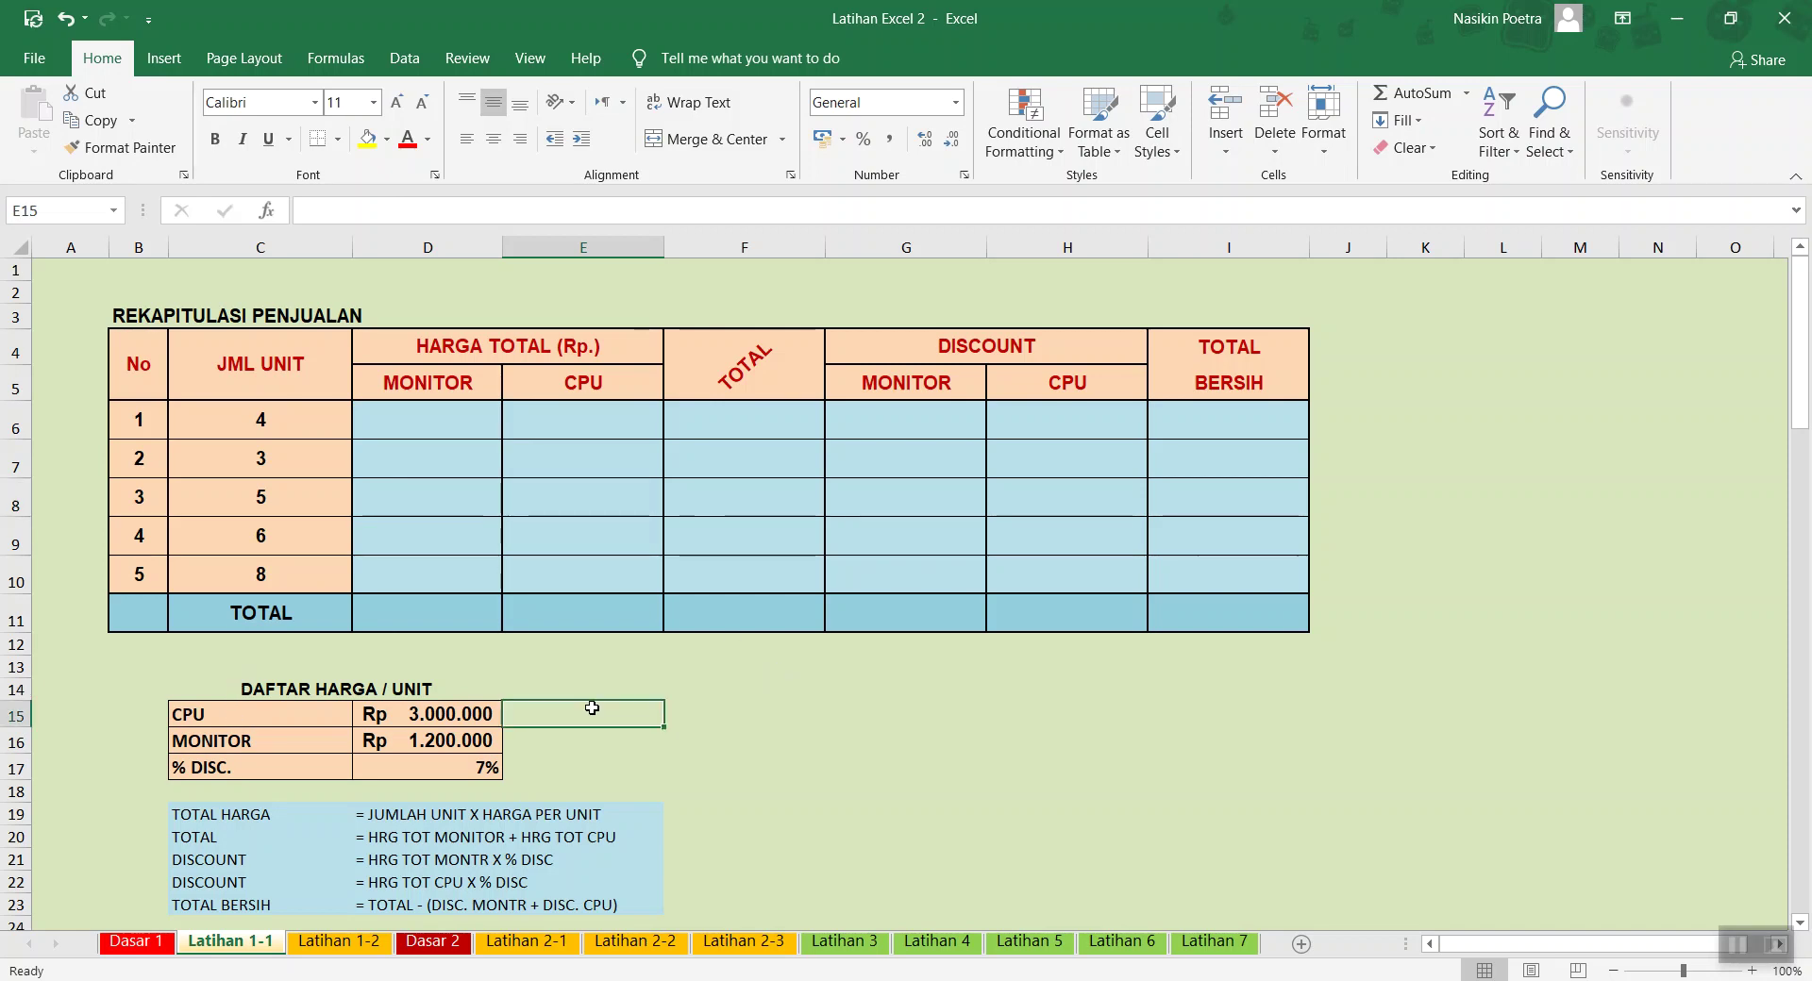
click(679, 710)
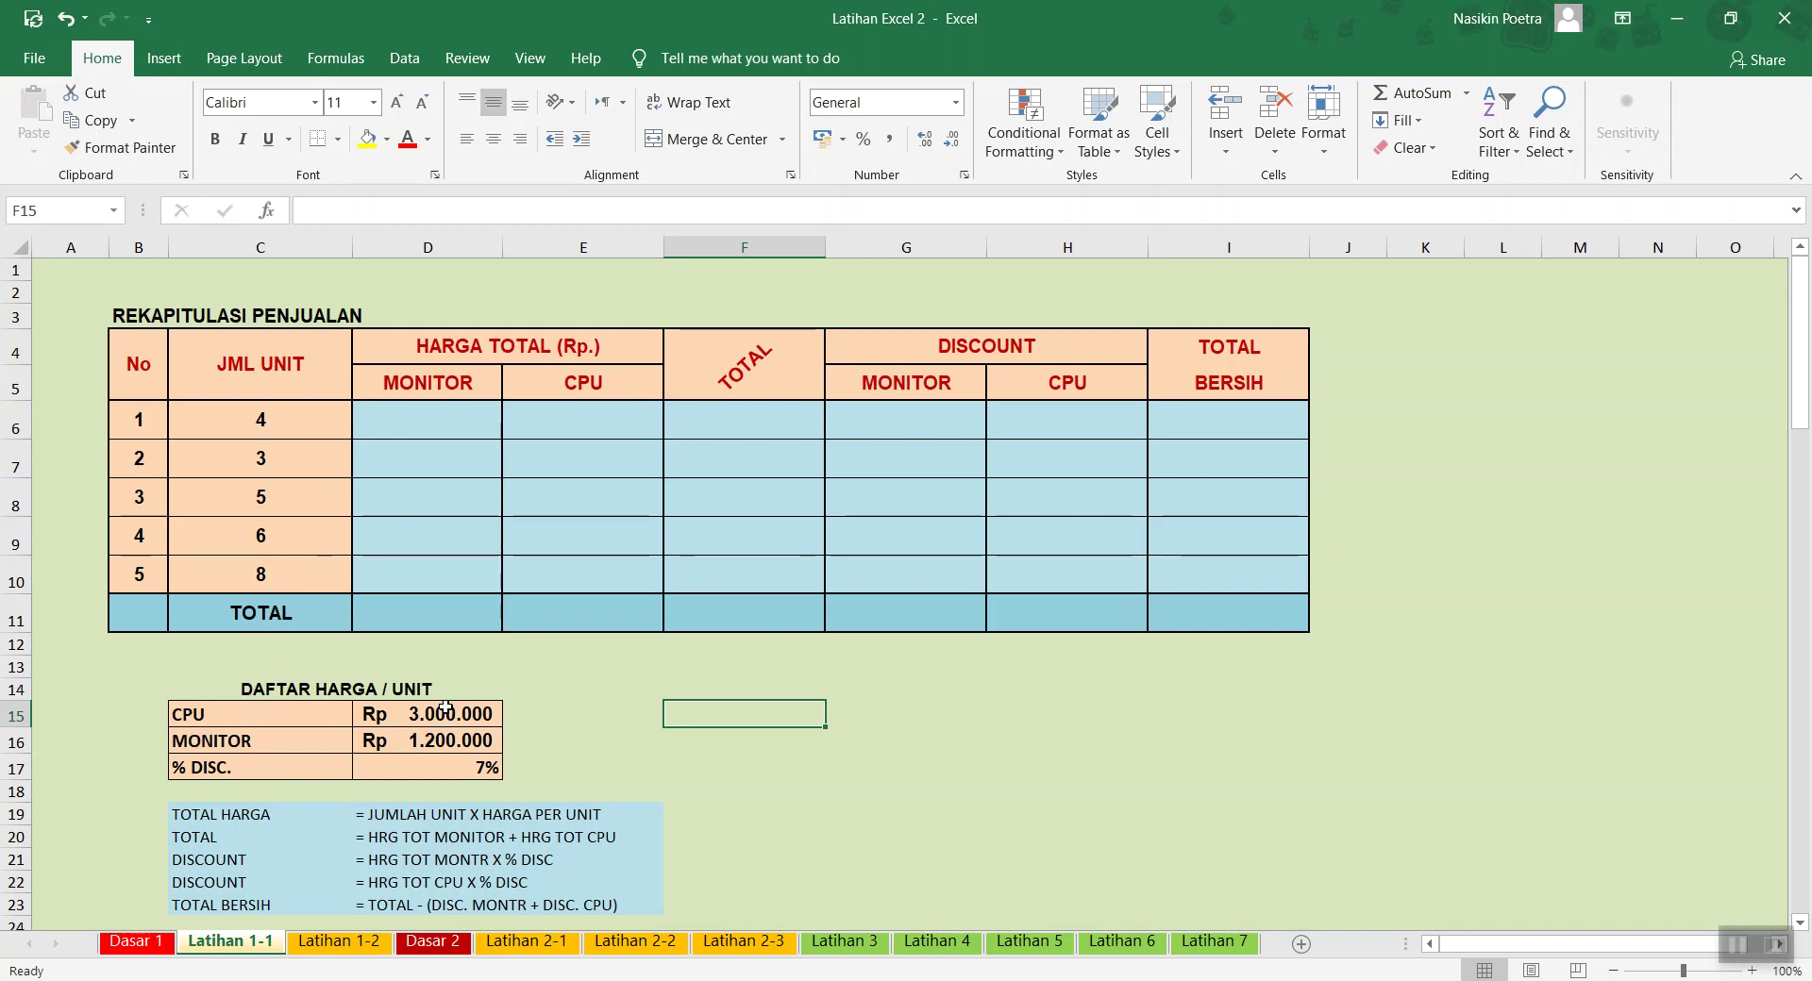
Enter 3000000 as the CPU price in E6 and 1200000 as the monitor price in D6 of the sales recap
click(569, 408)
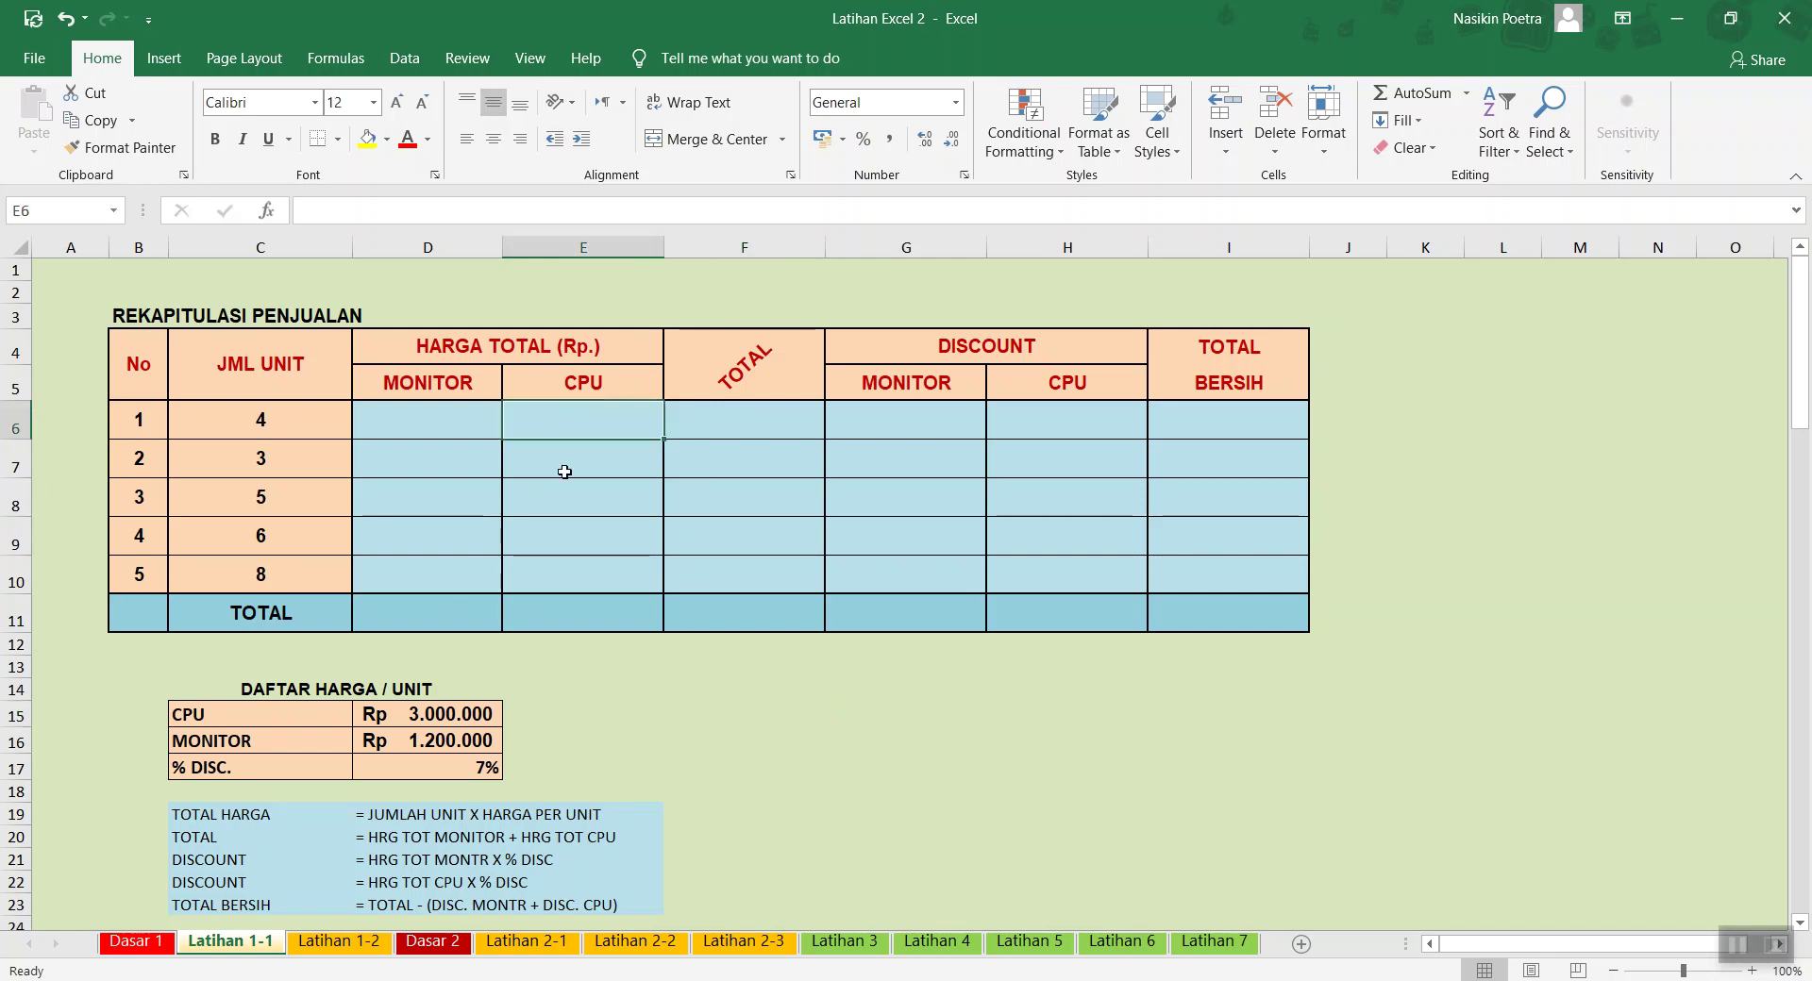
text(3000000)
key(Return)
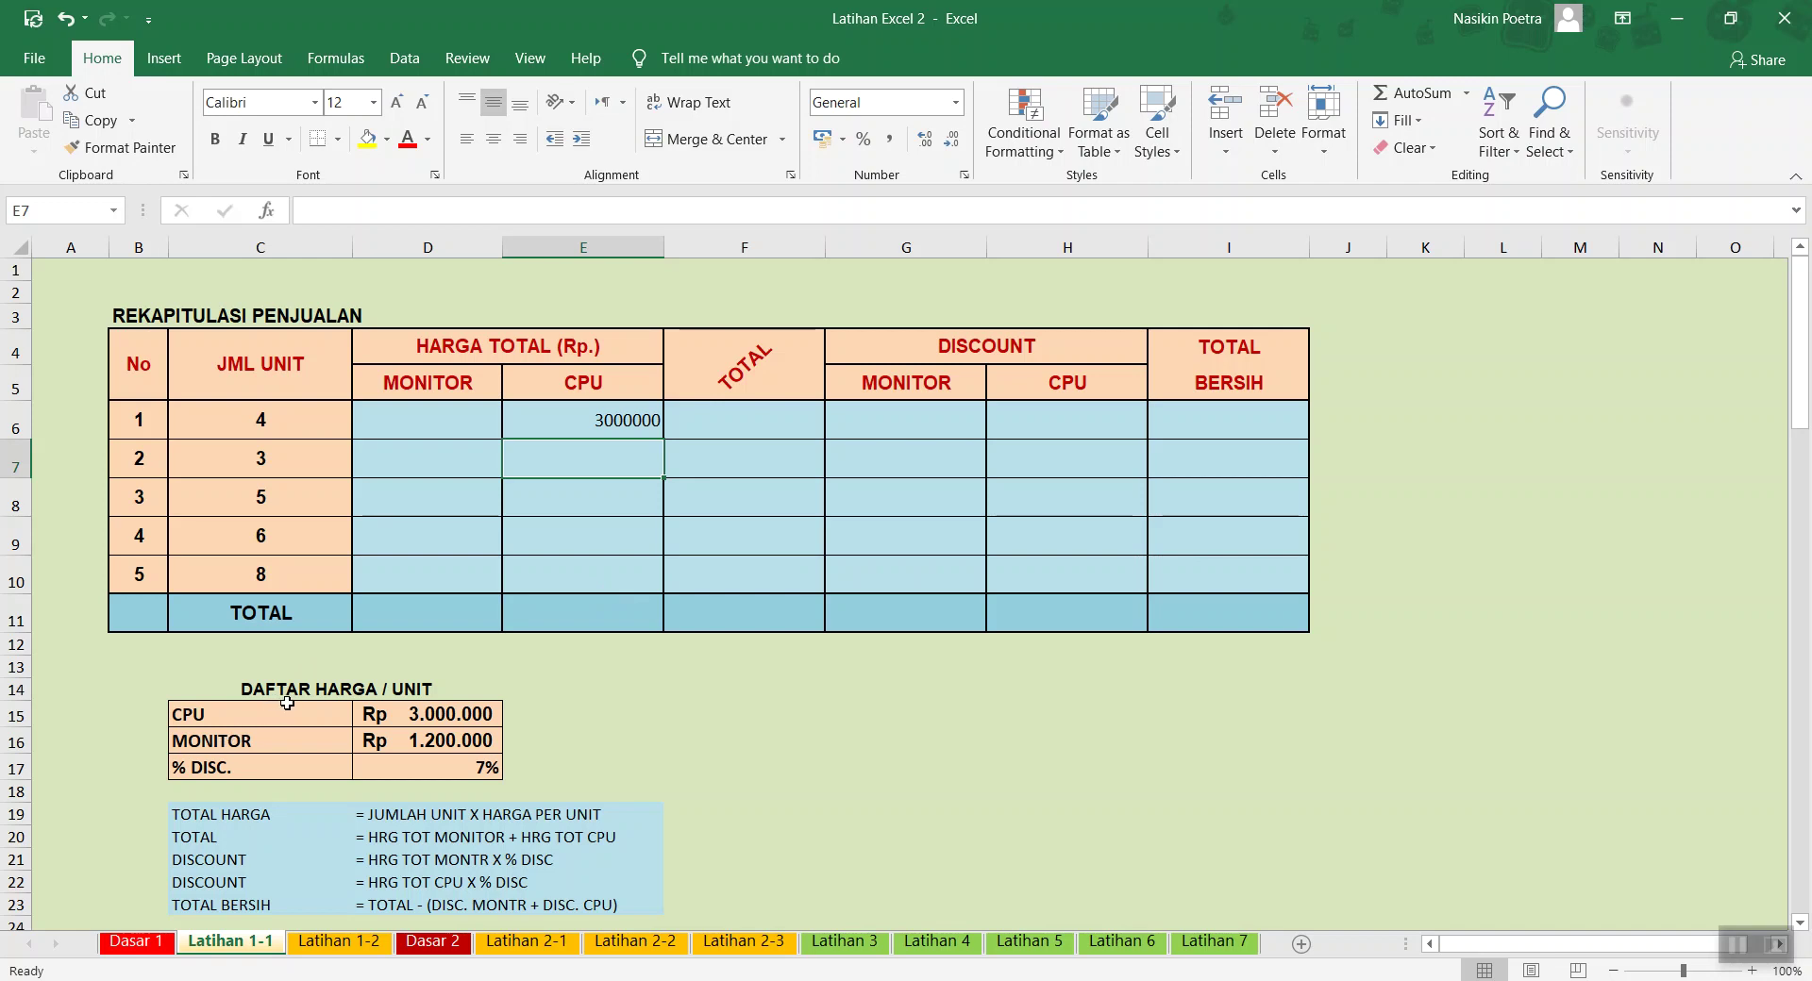
click(417, 422)
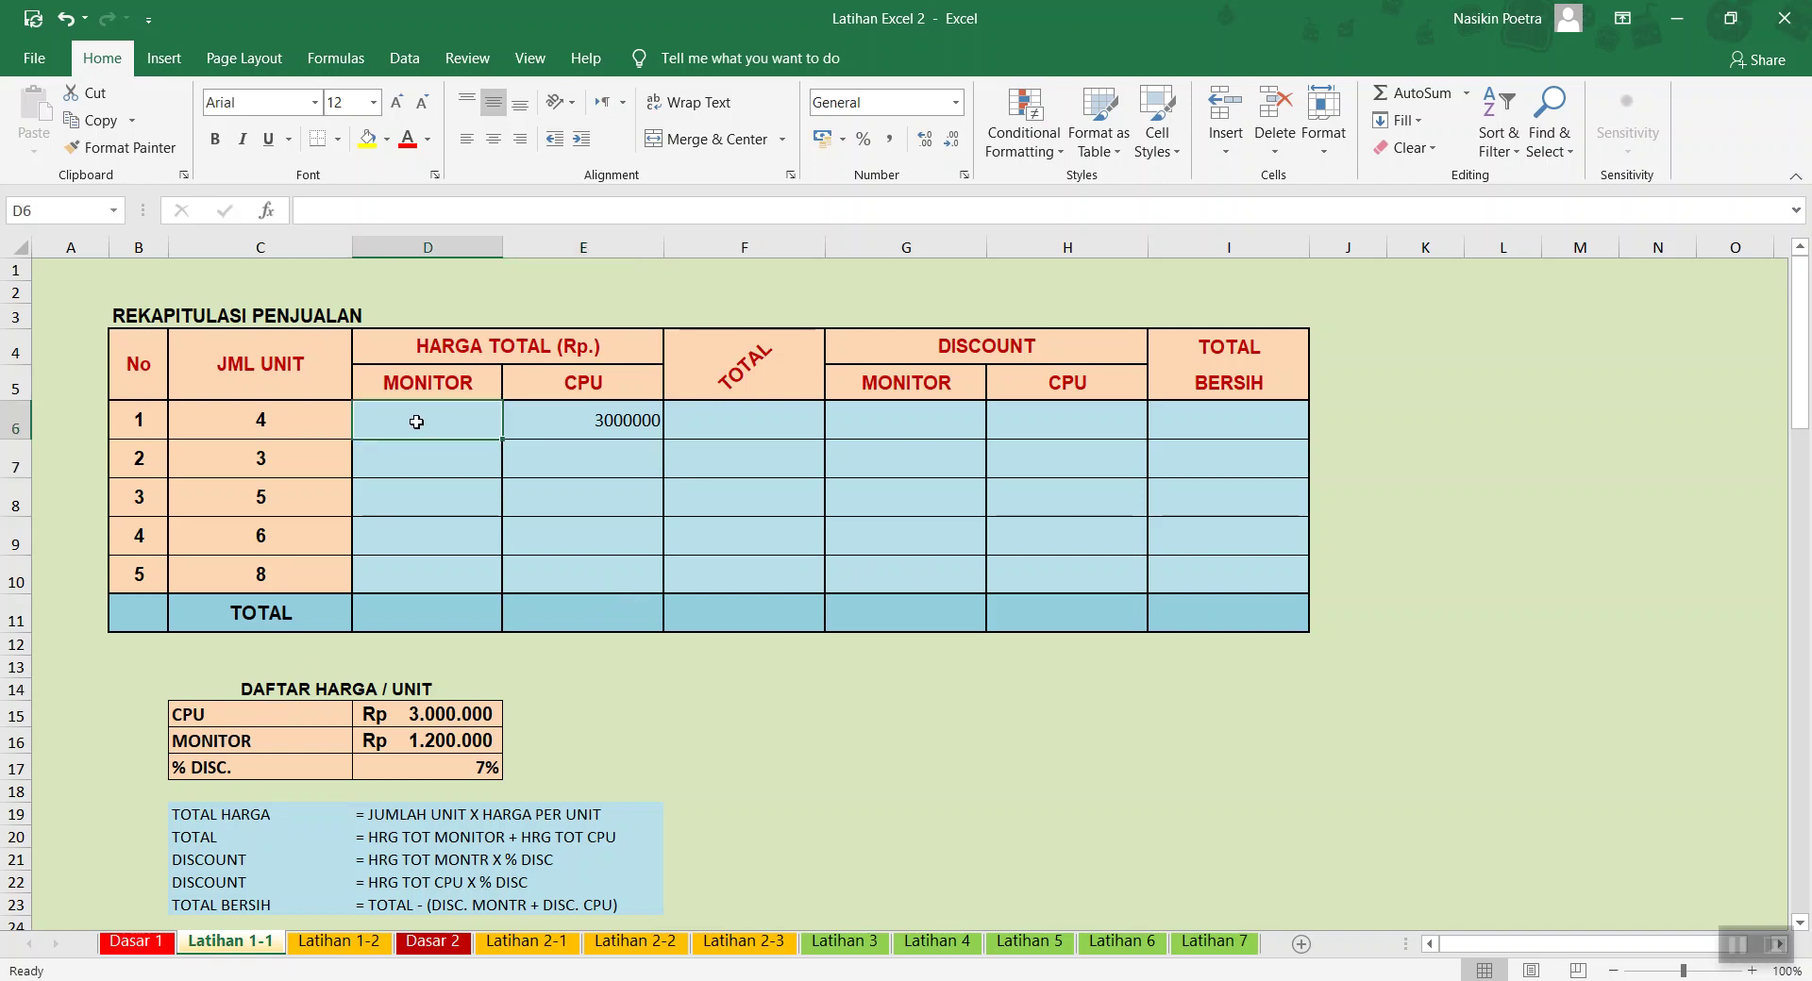
text(1200)
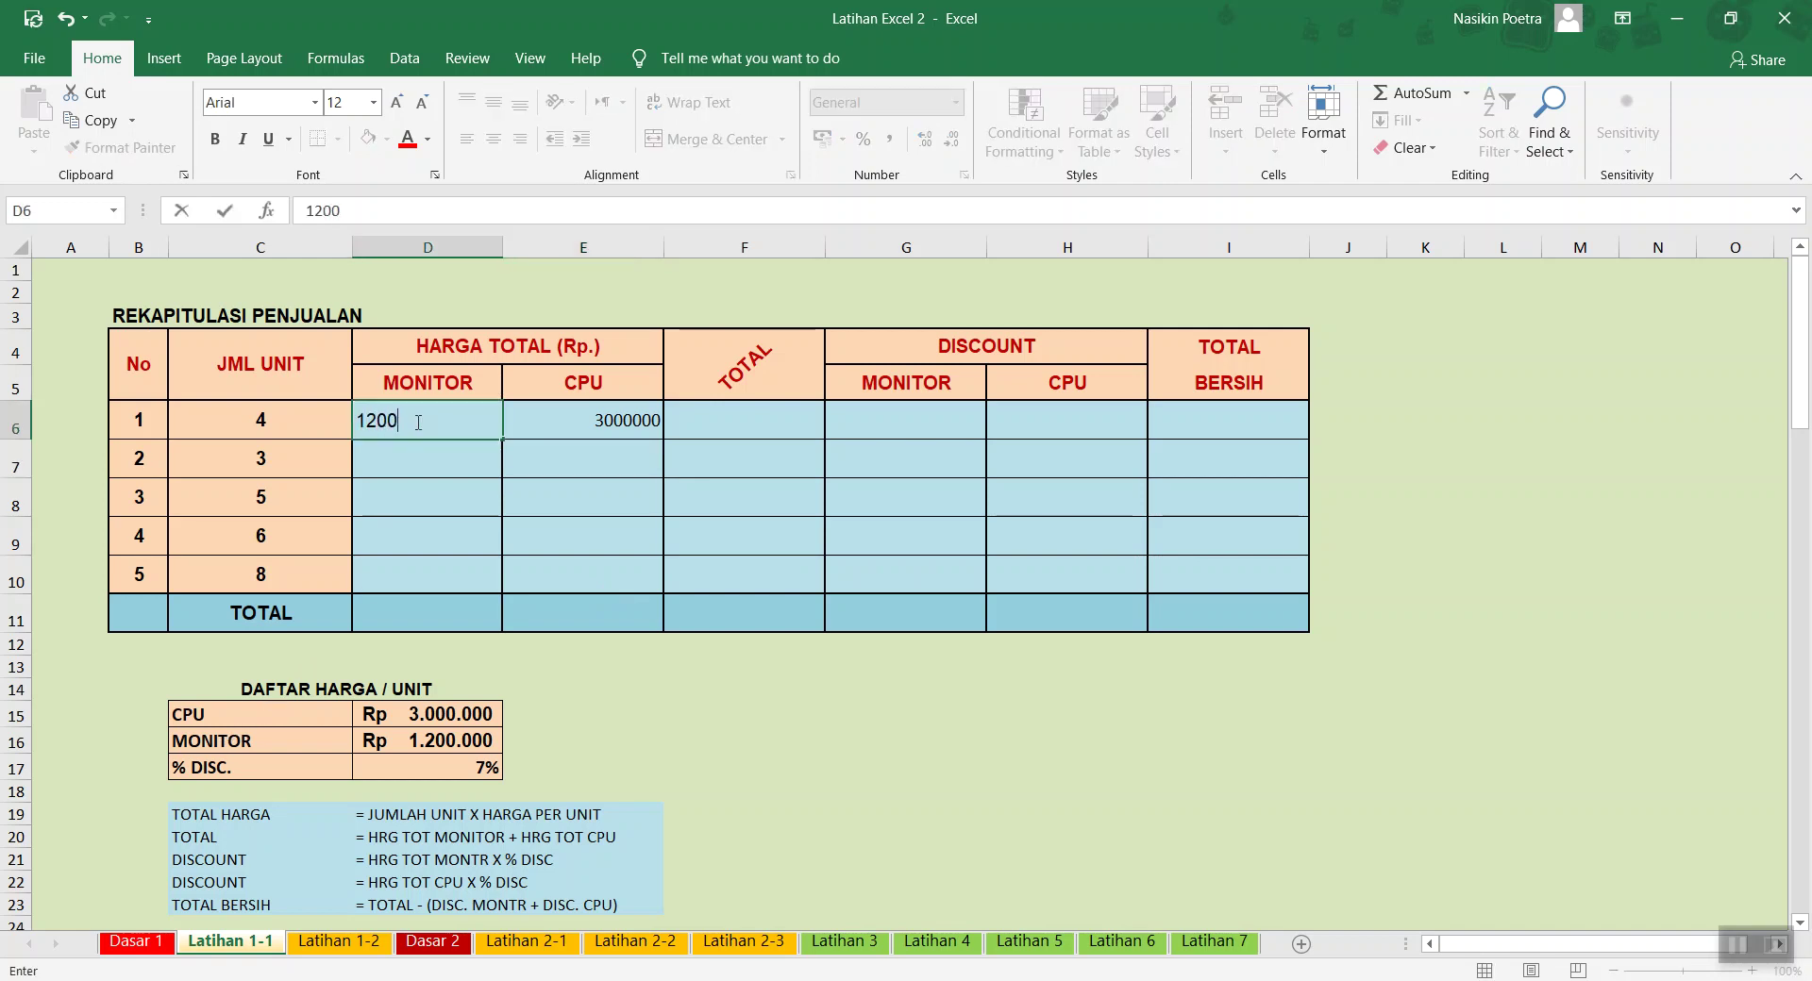
text(000)
key(Return)
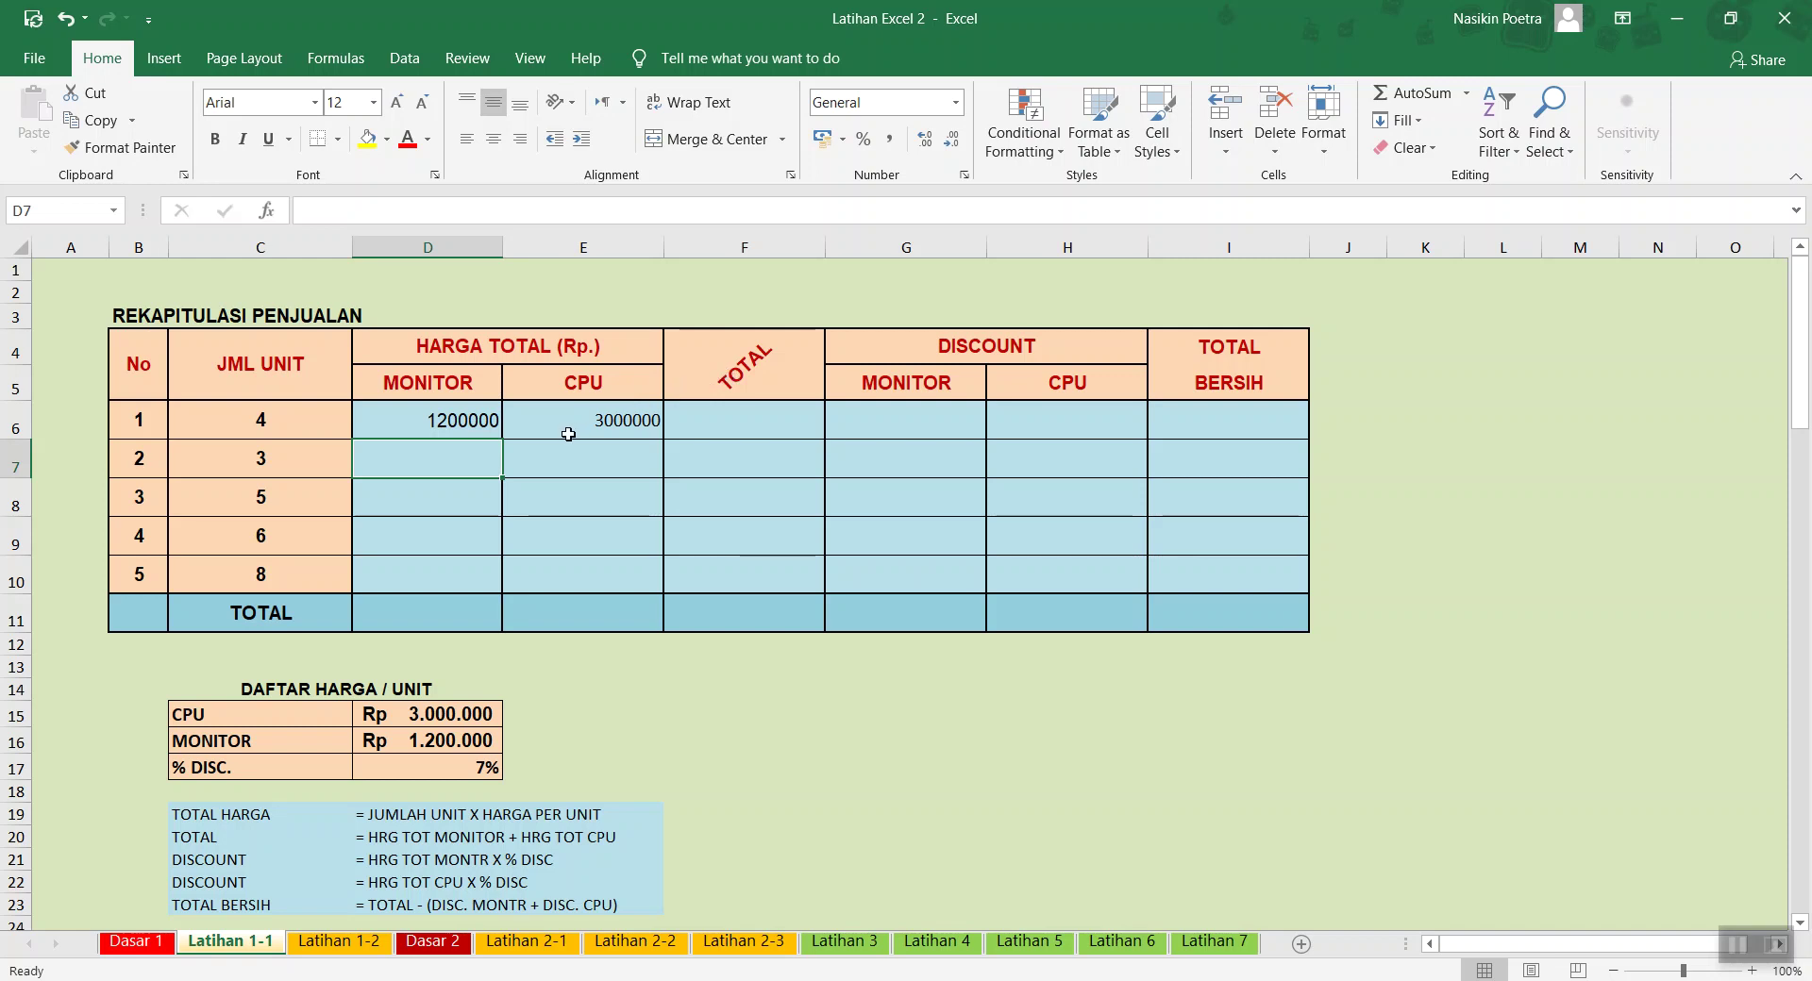
click(462, 411)
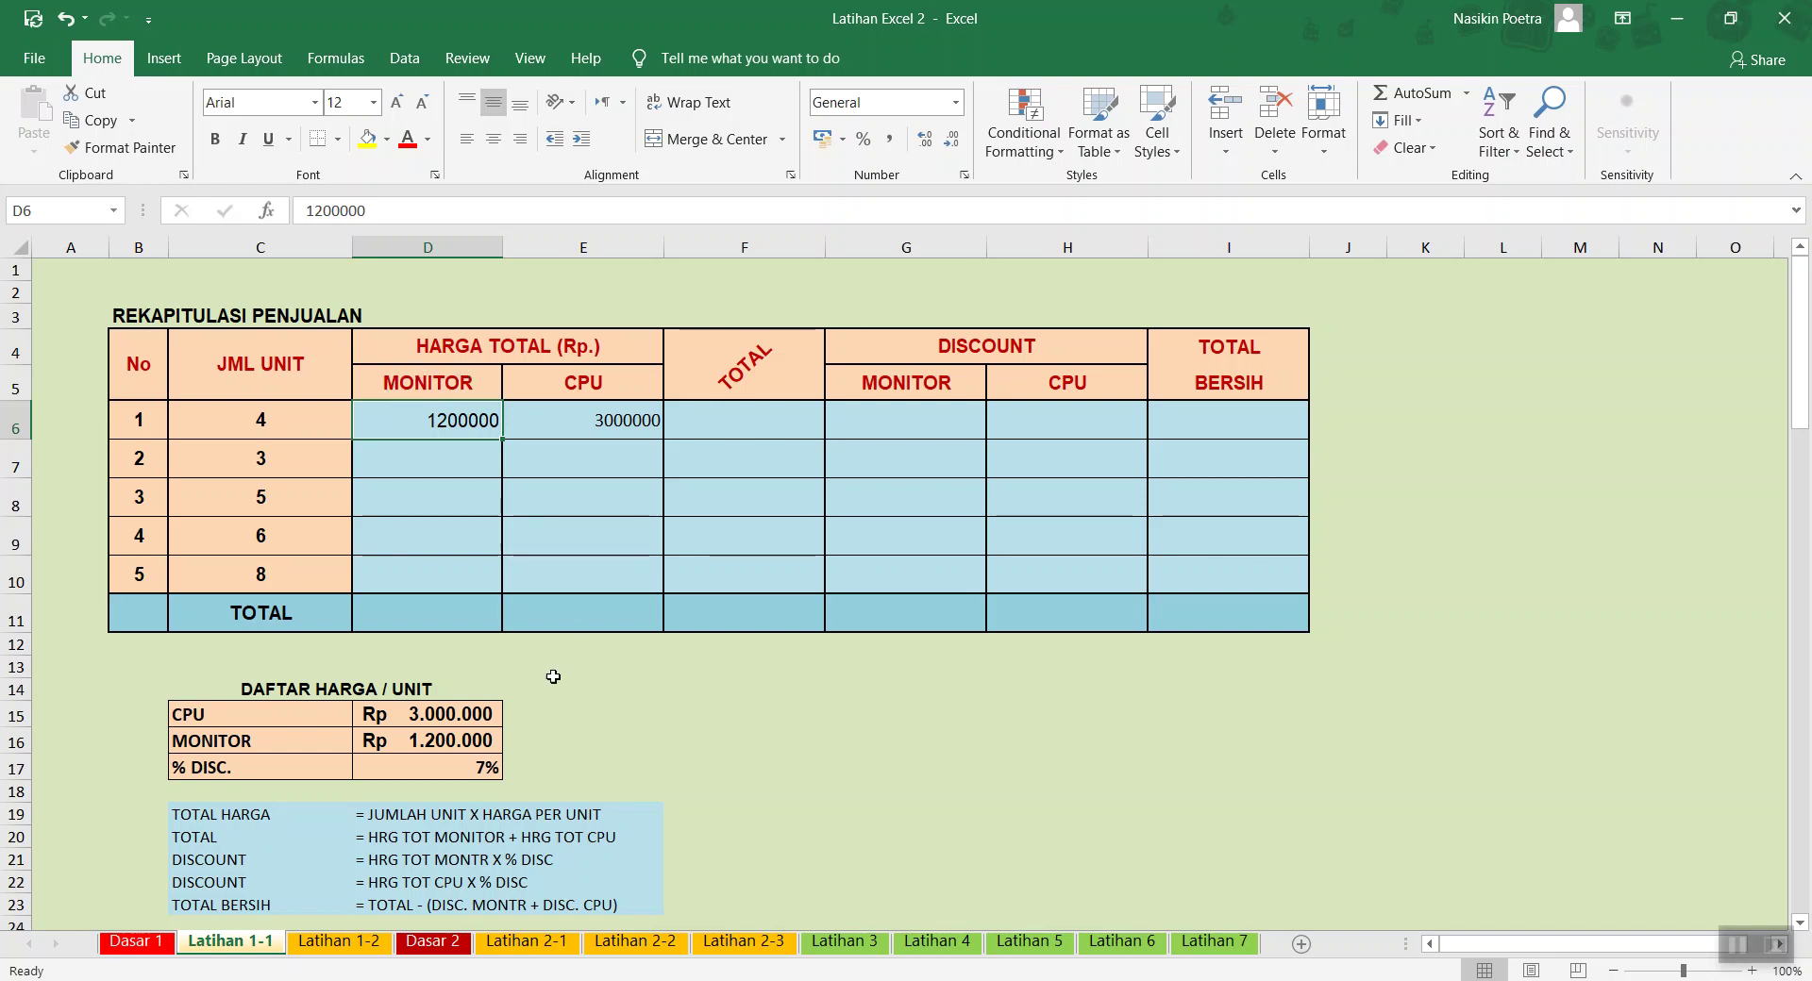
Begin a VLOOKUP syntax example in F15 reading =VLOOKUP(LOOKUP VALUE;TABEL PENGAMBILAN NILAI; beside the price list
click(585, 710)
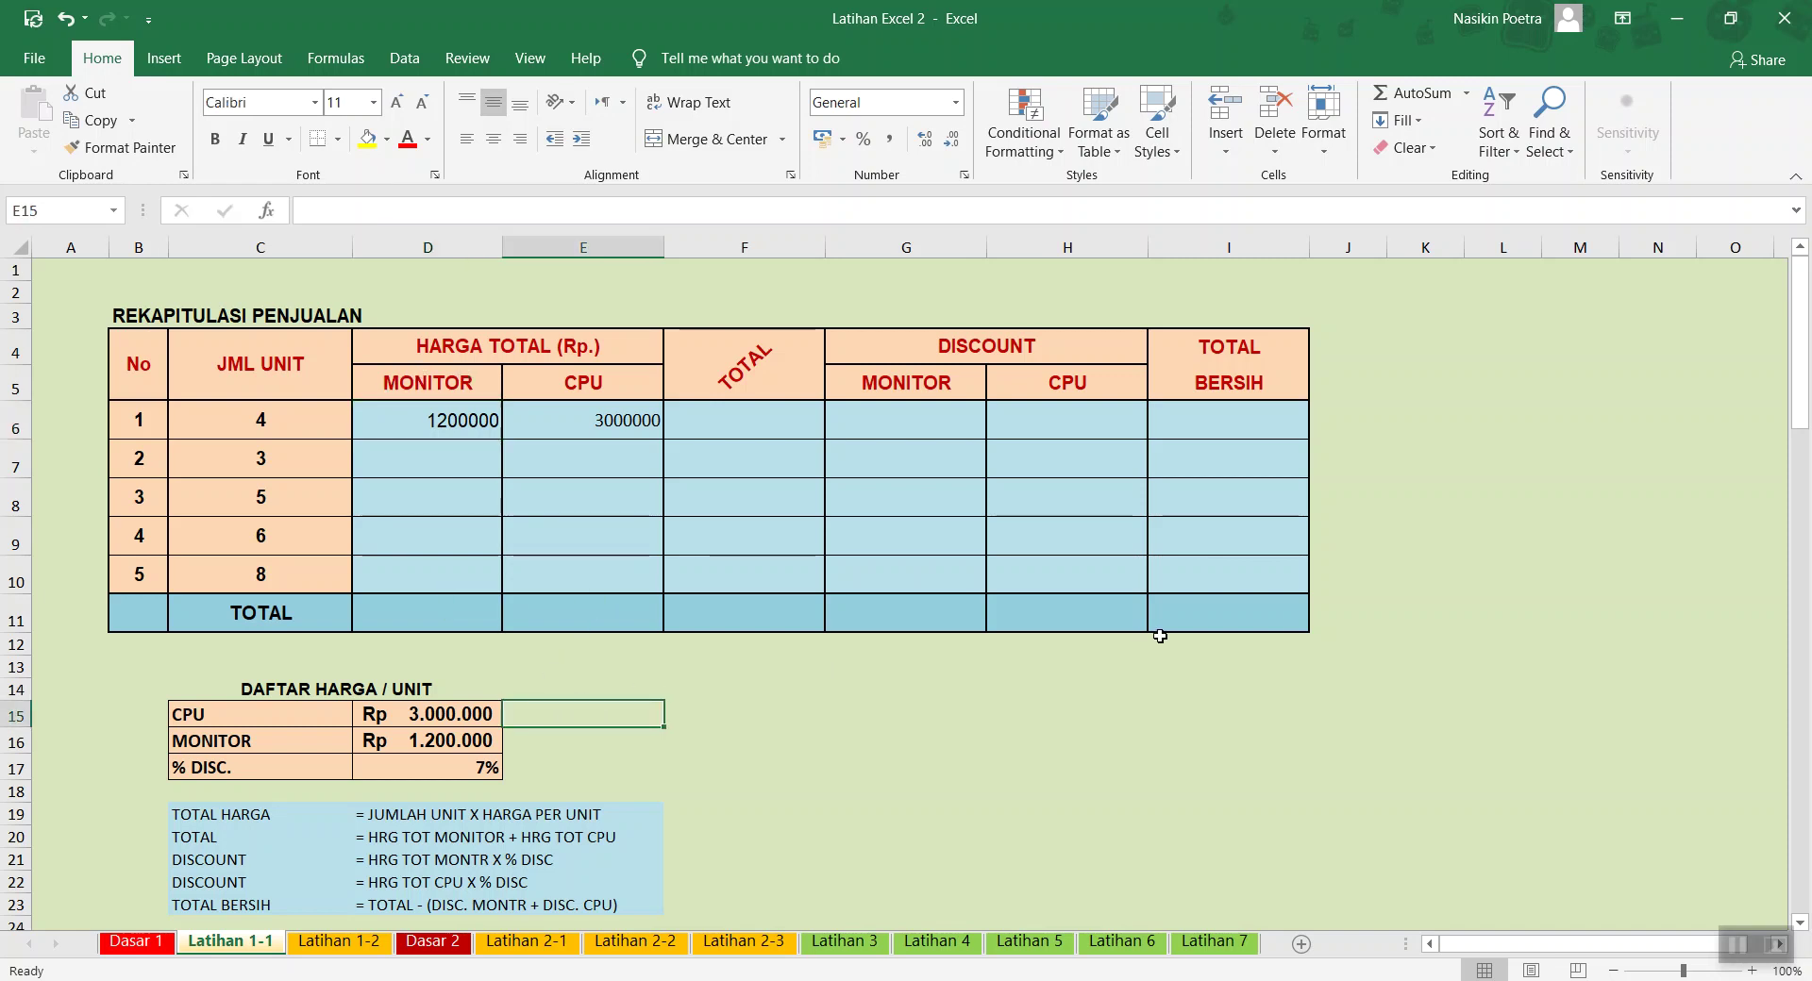
key(Right)
text(=)
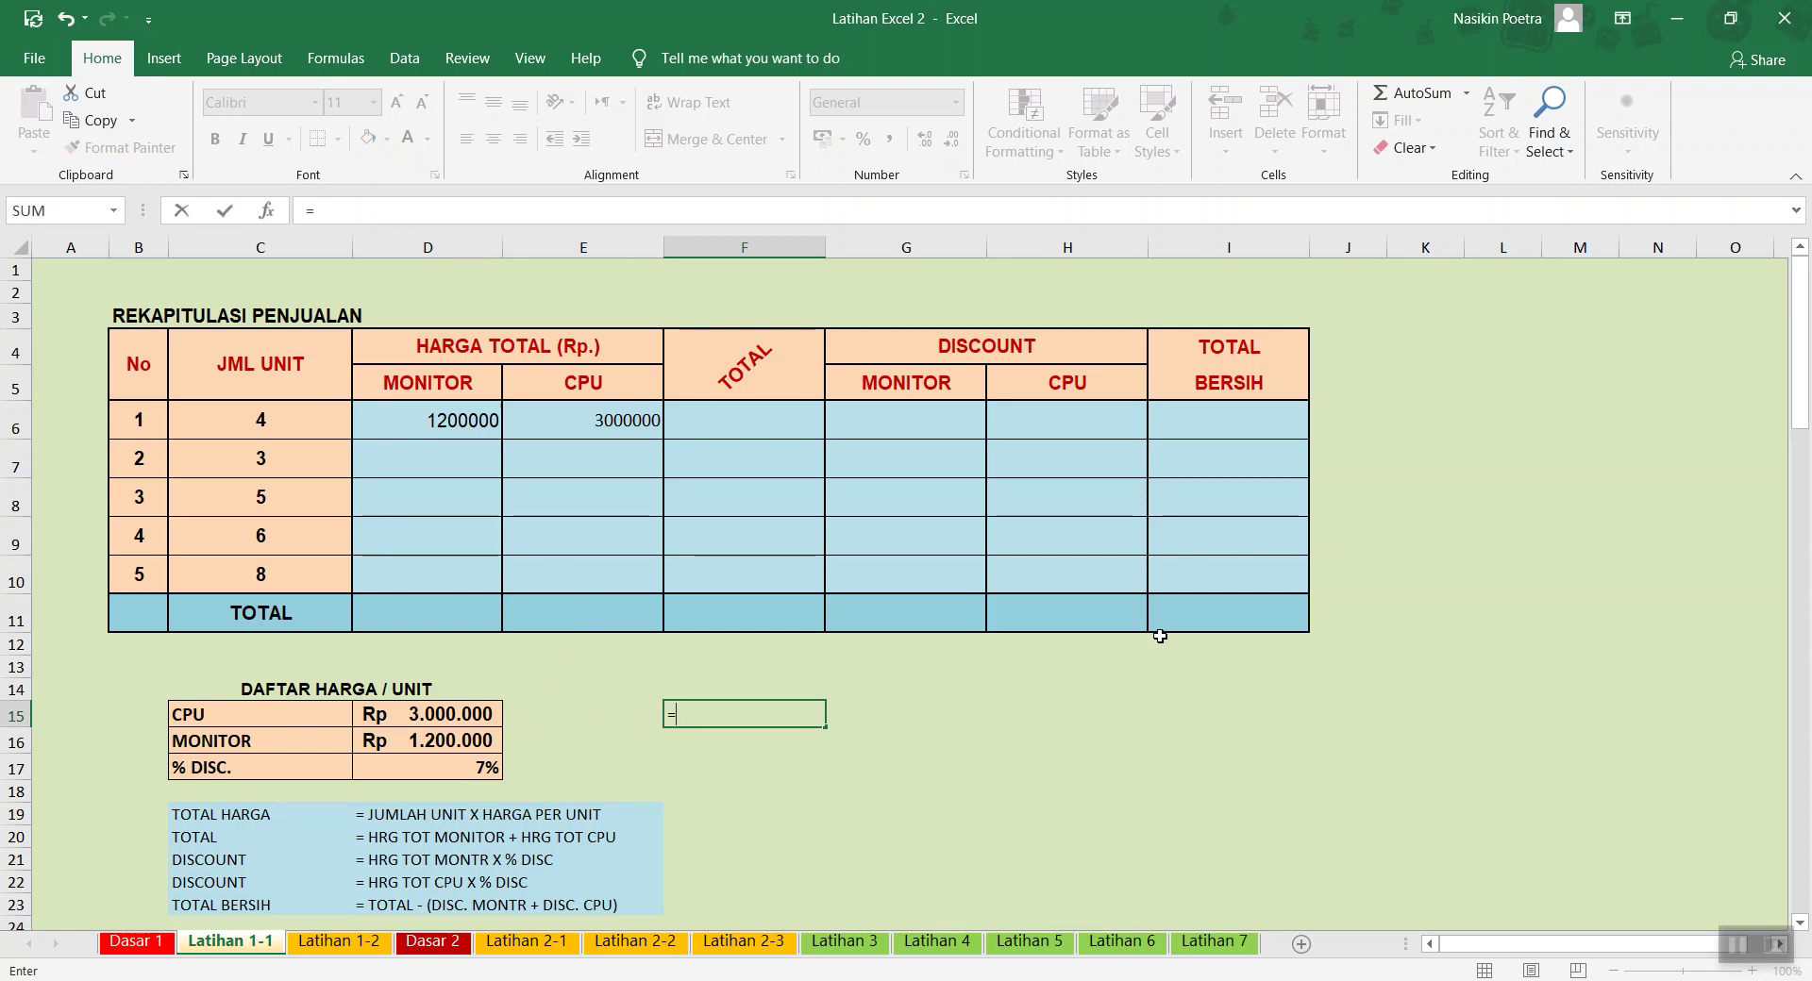
text(VLO)
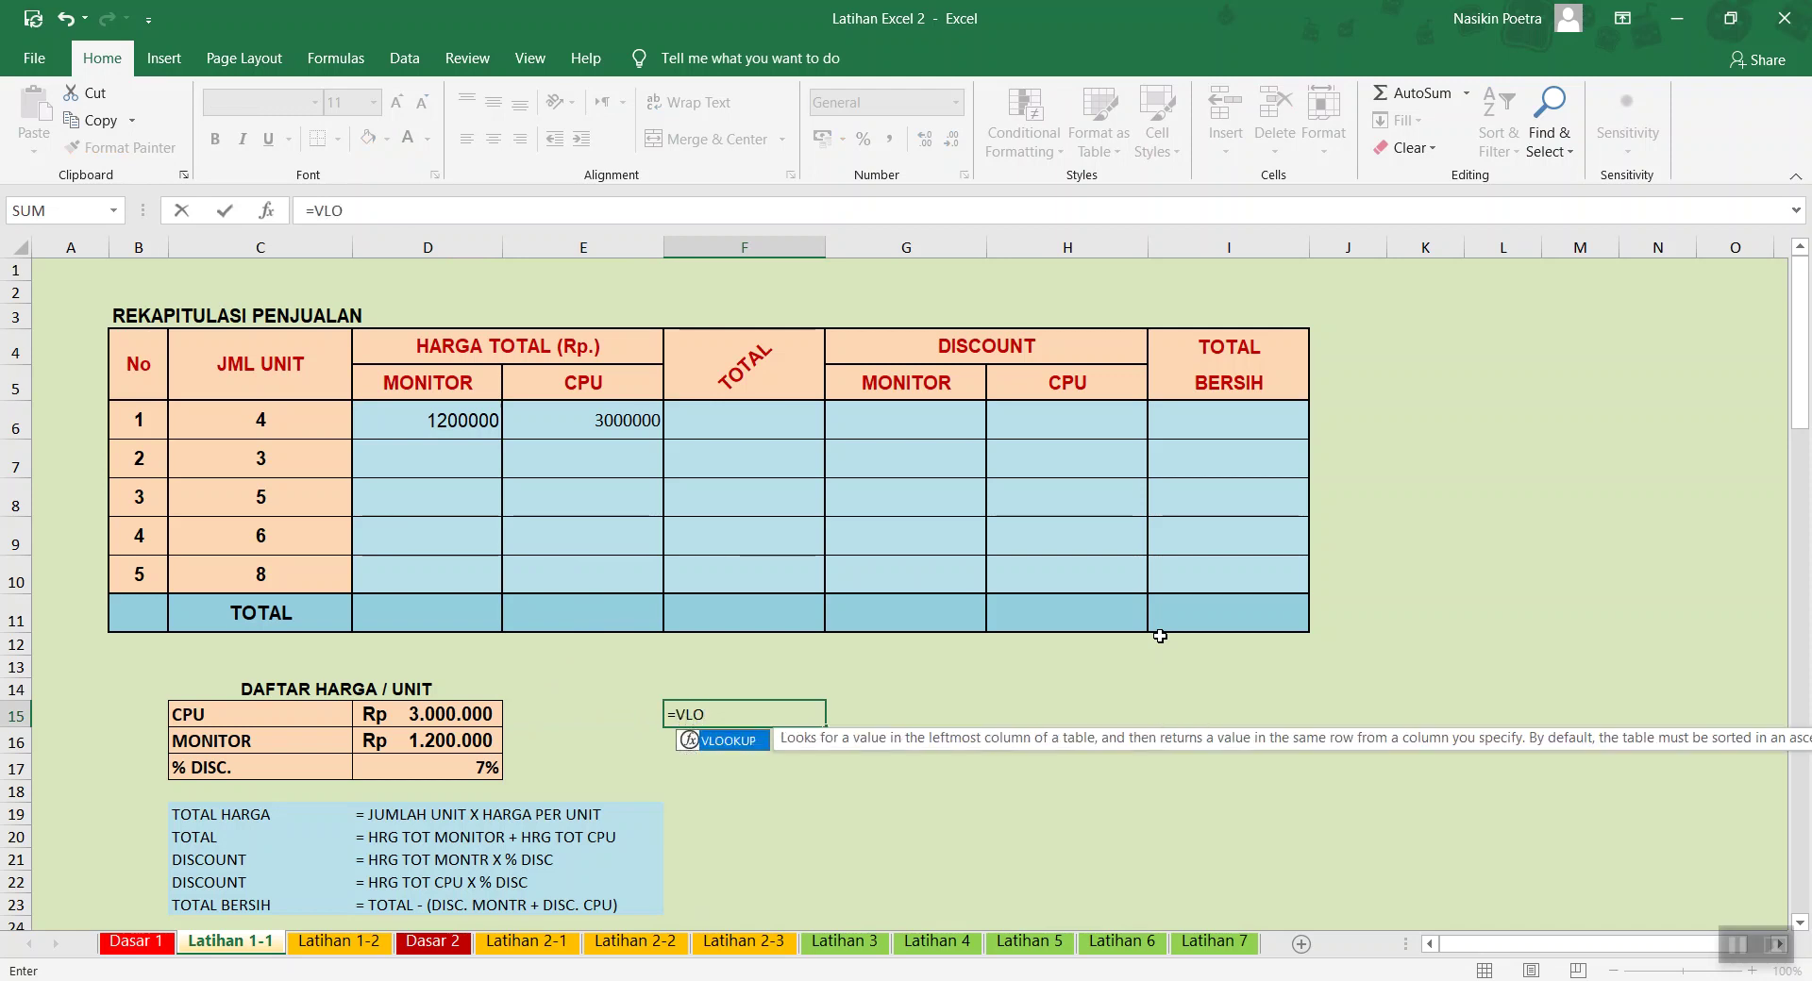
double_click(739, 745)
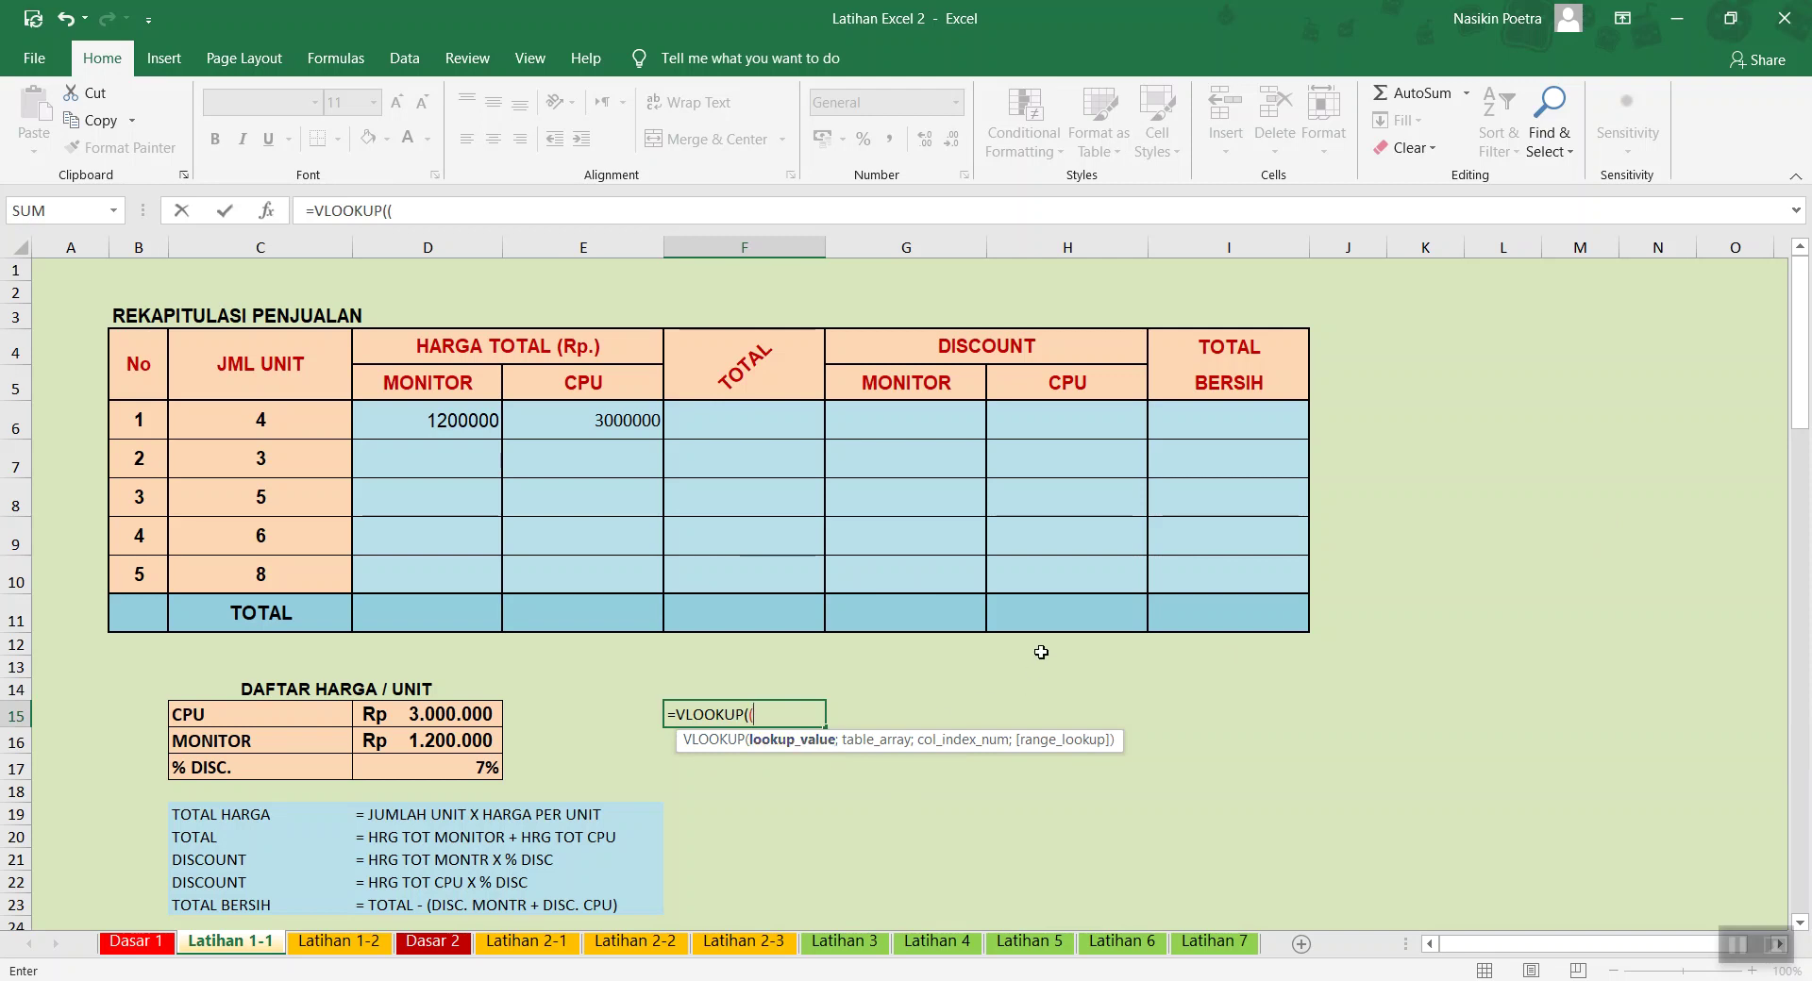
text(LOOK)
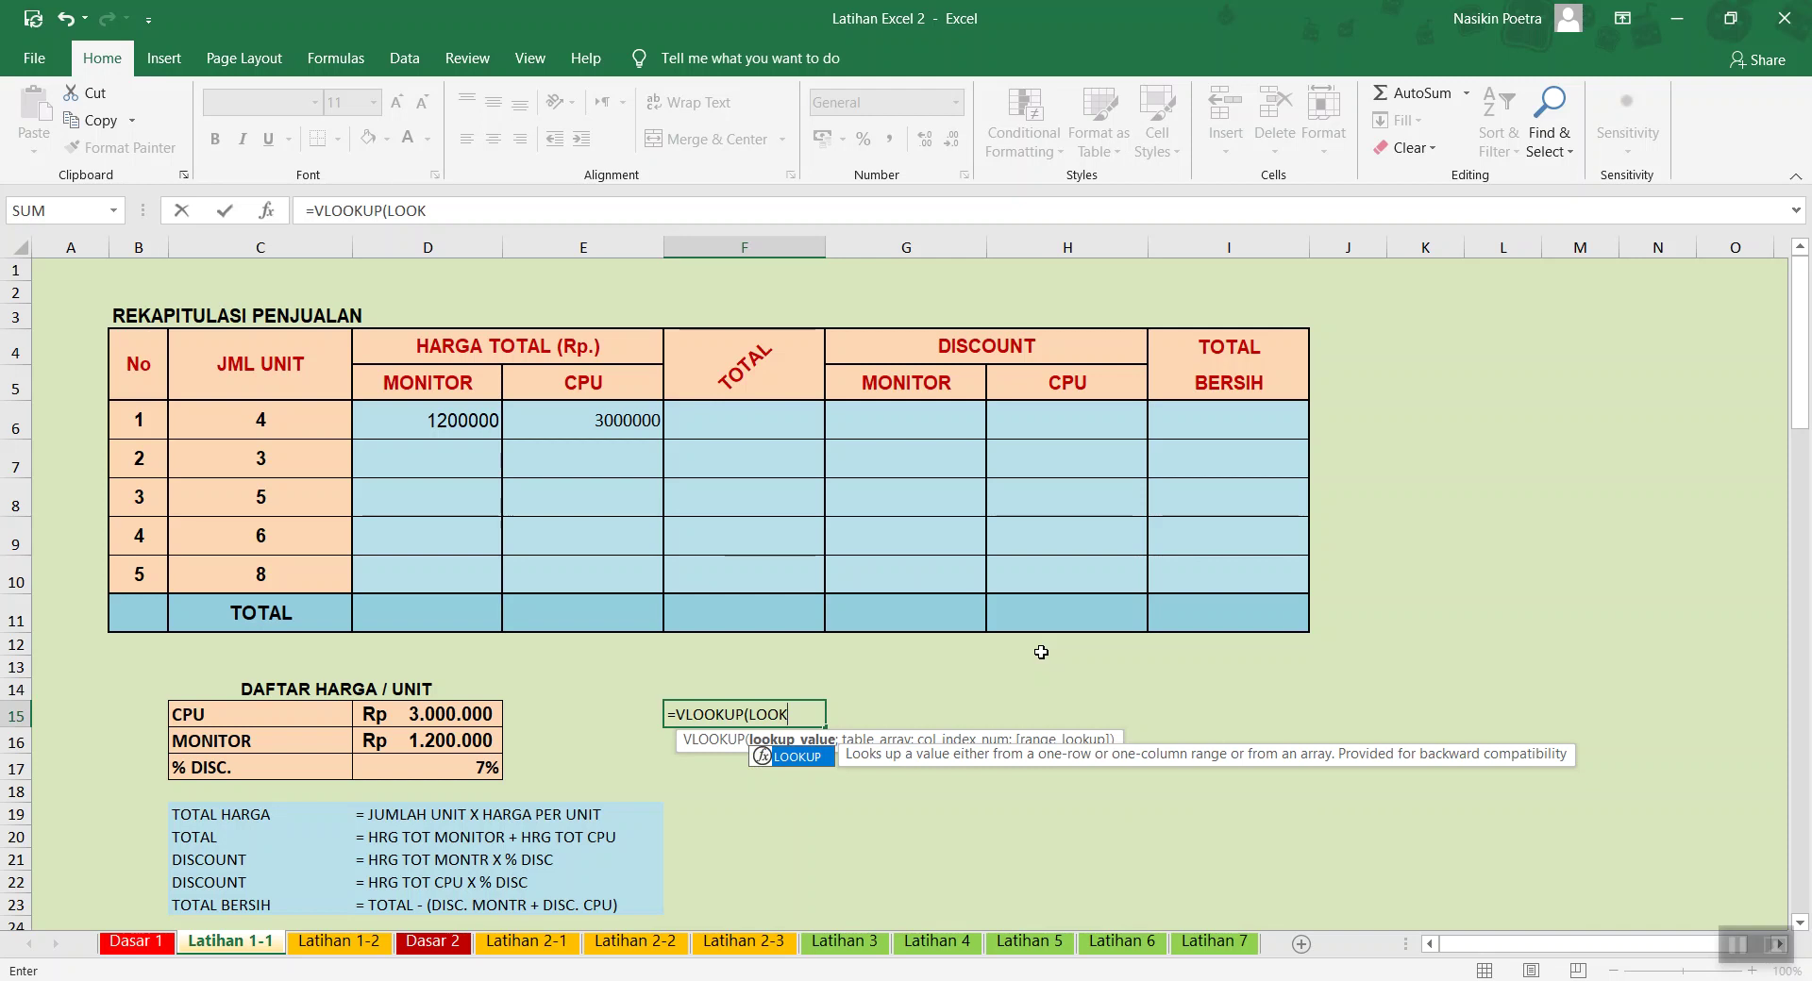
text(UP VE)
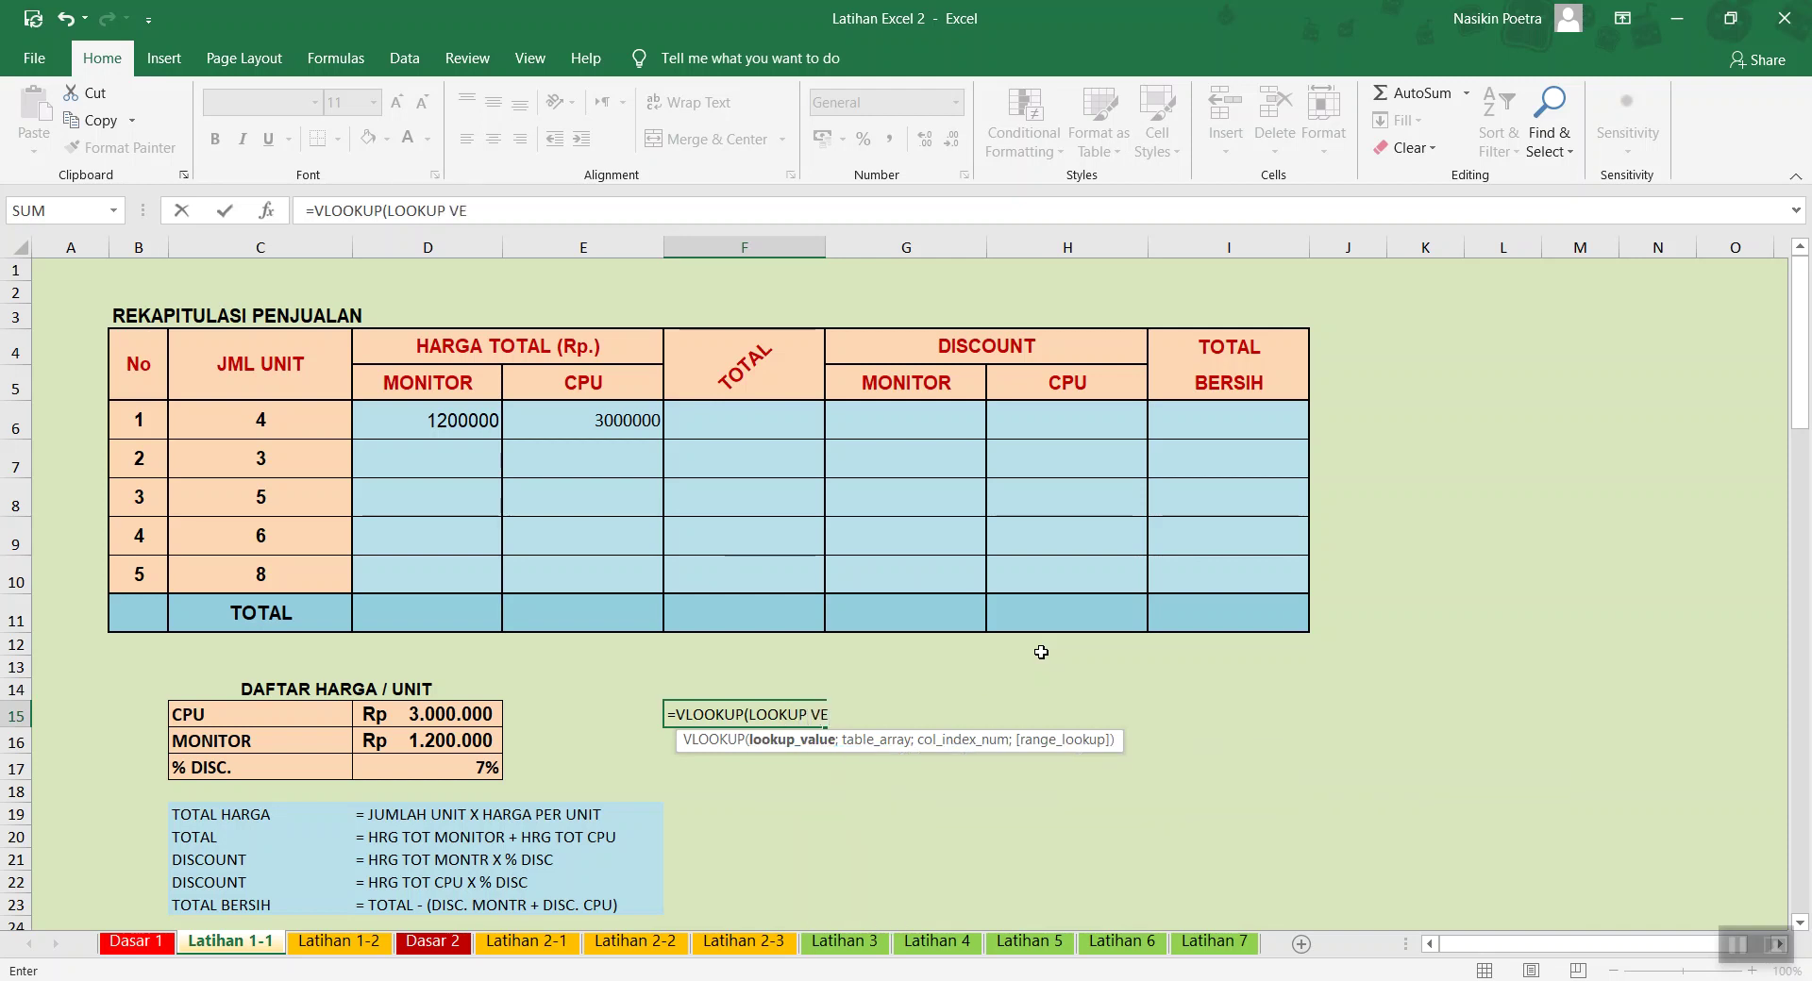
key(BackSpace)
text(A)
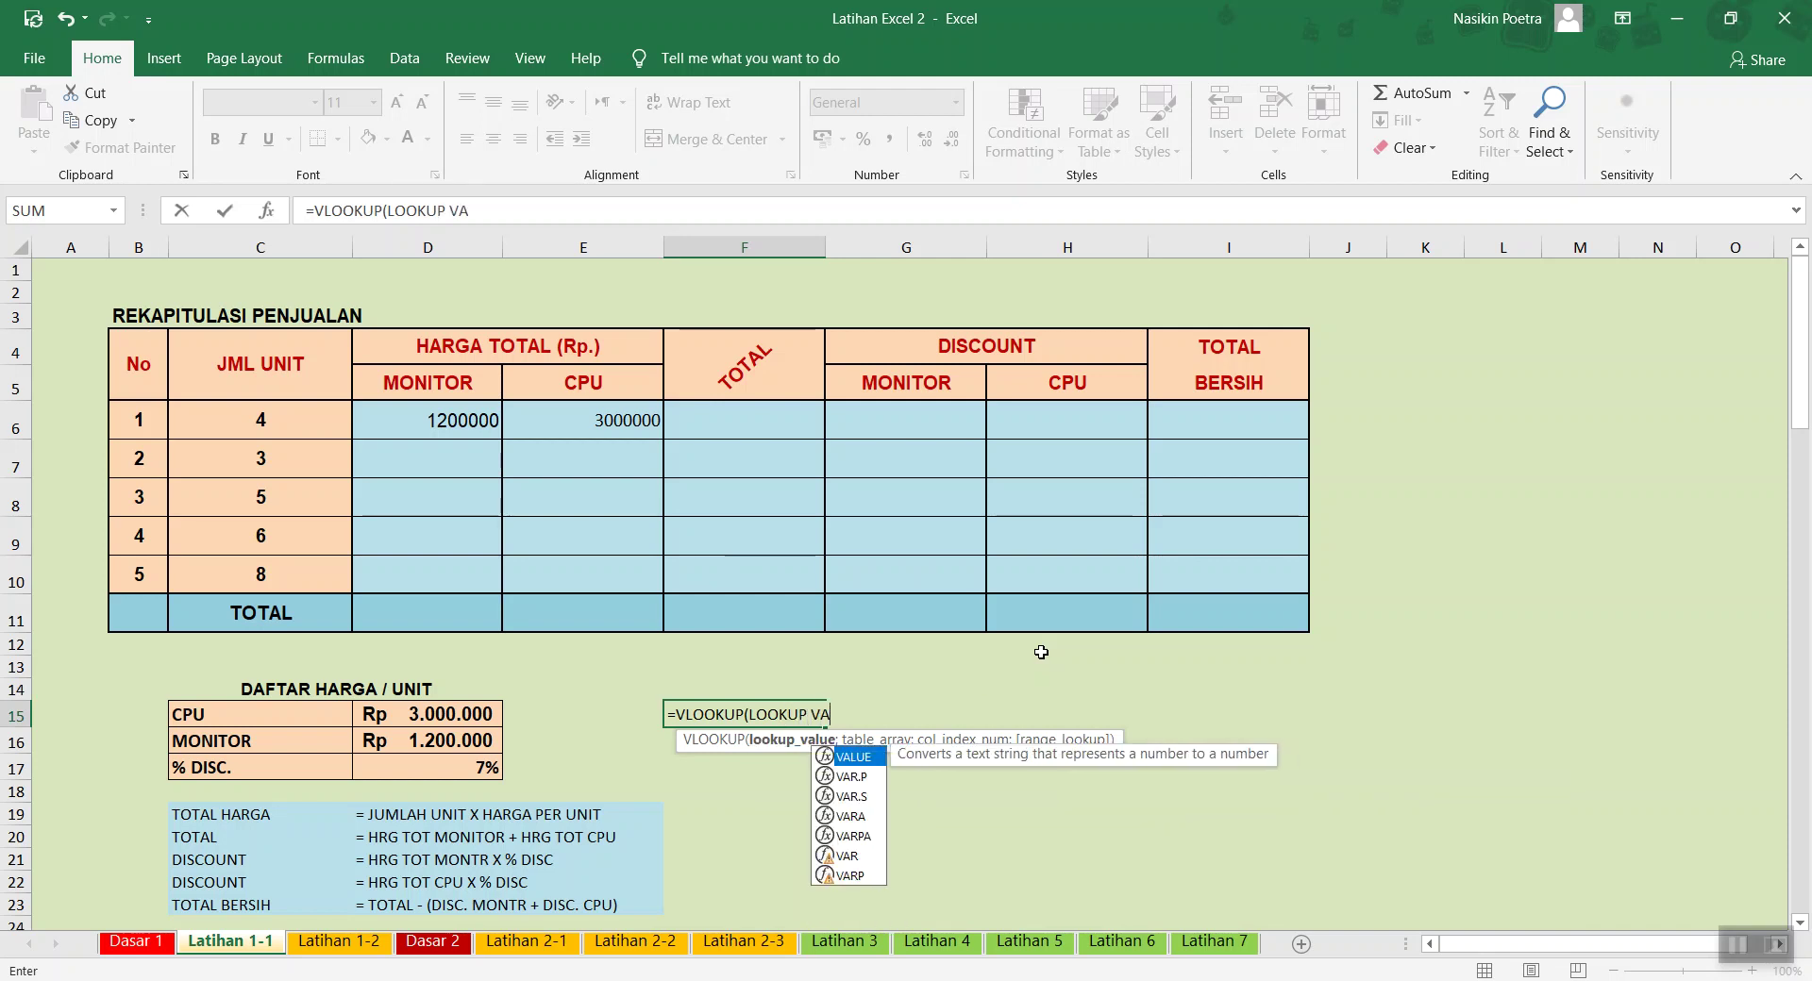
text(LU)
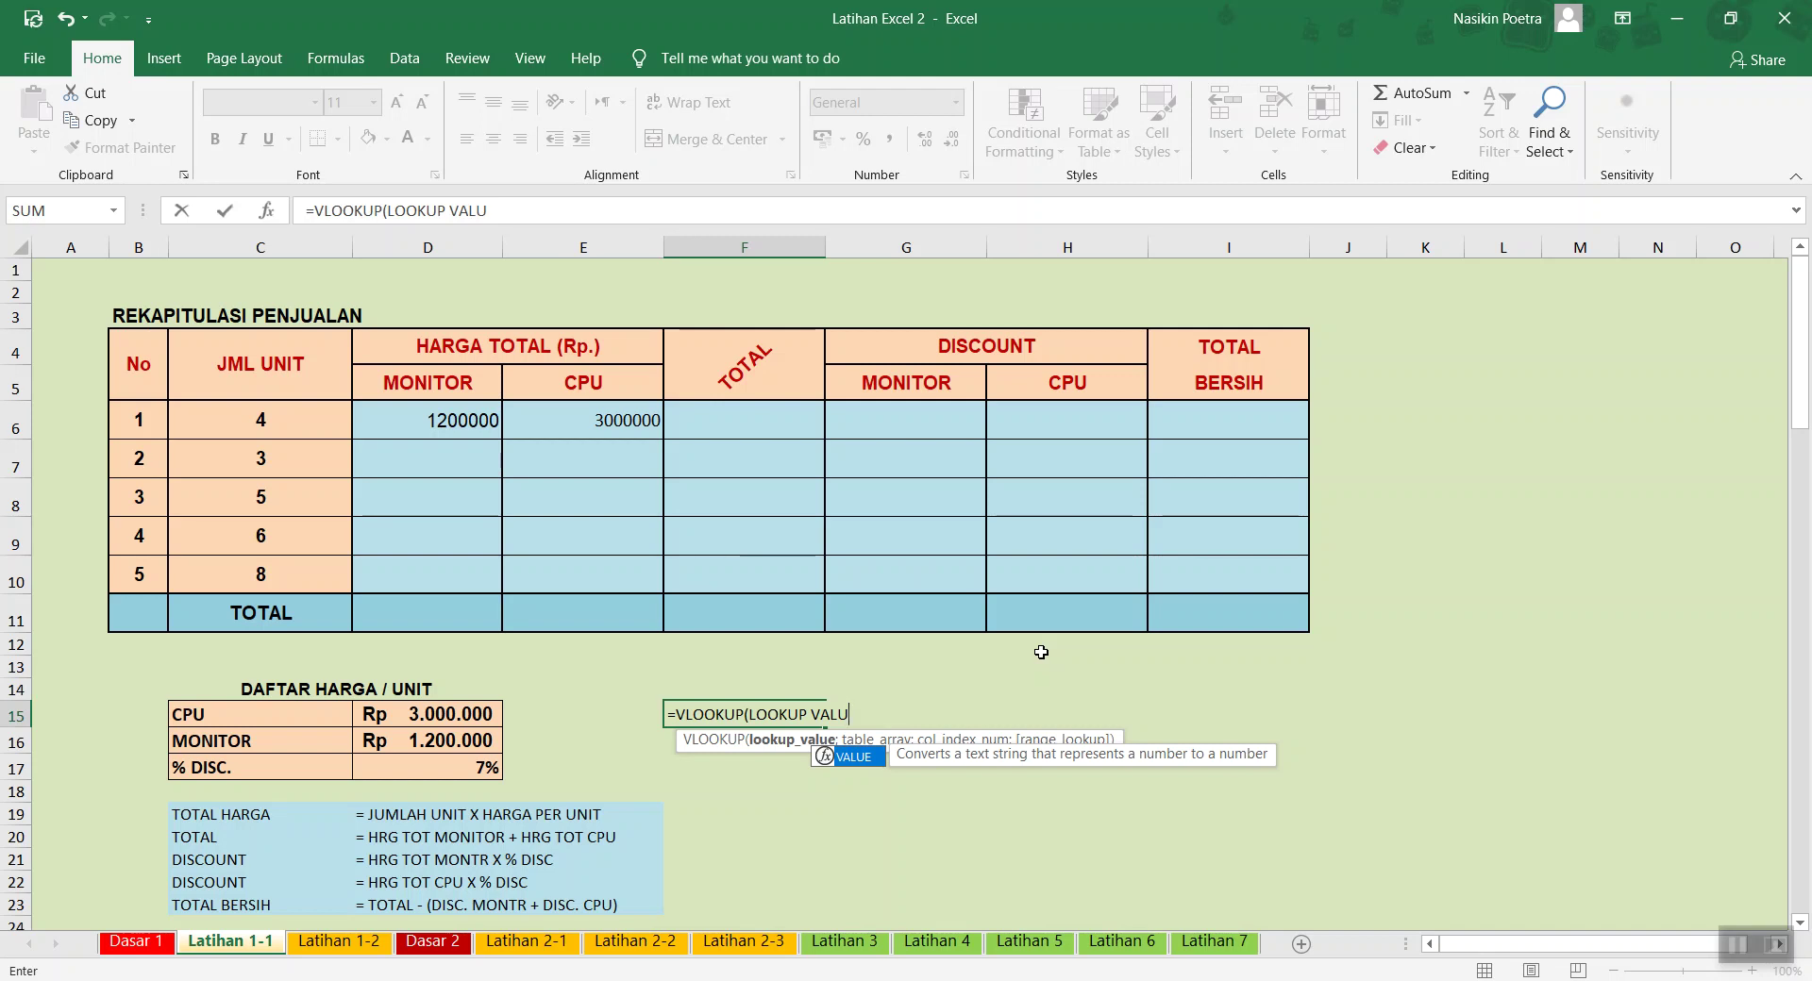
text(E;)
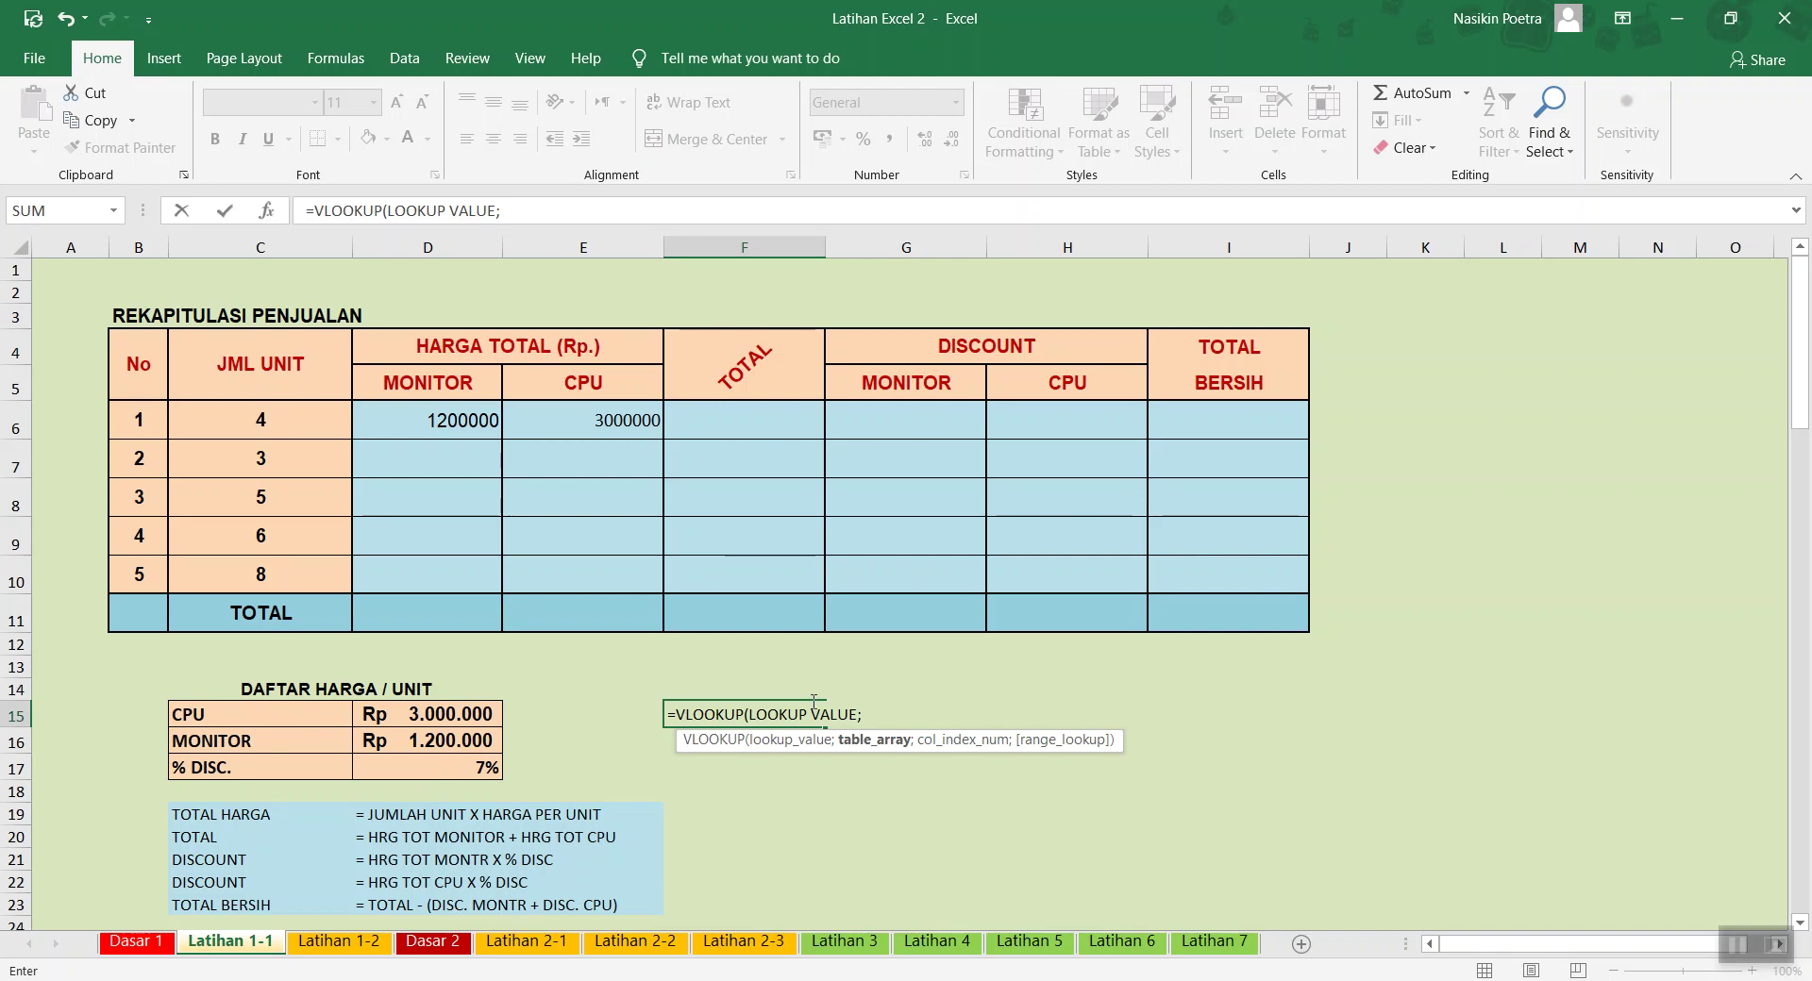
text(TABEL PENGAMBILAN NI)
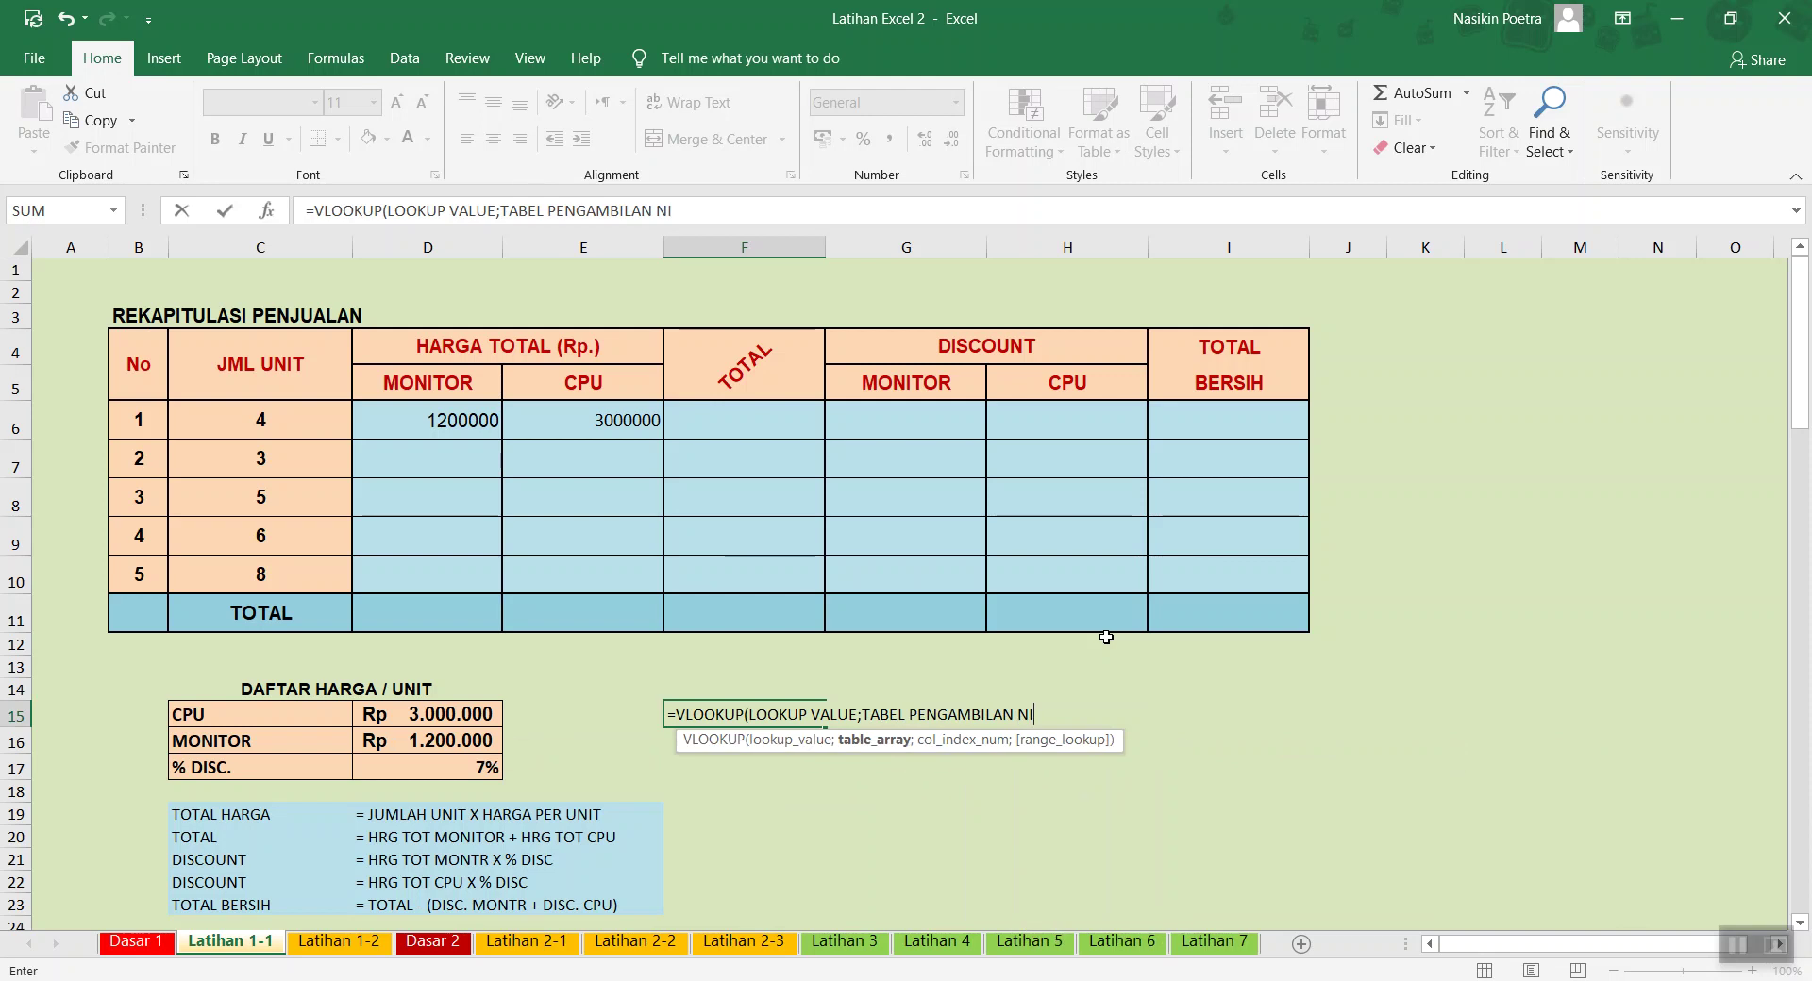
text(LAI;)
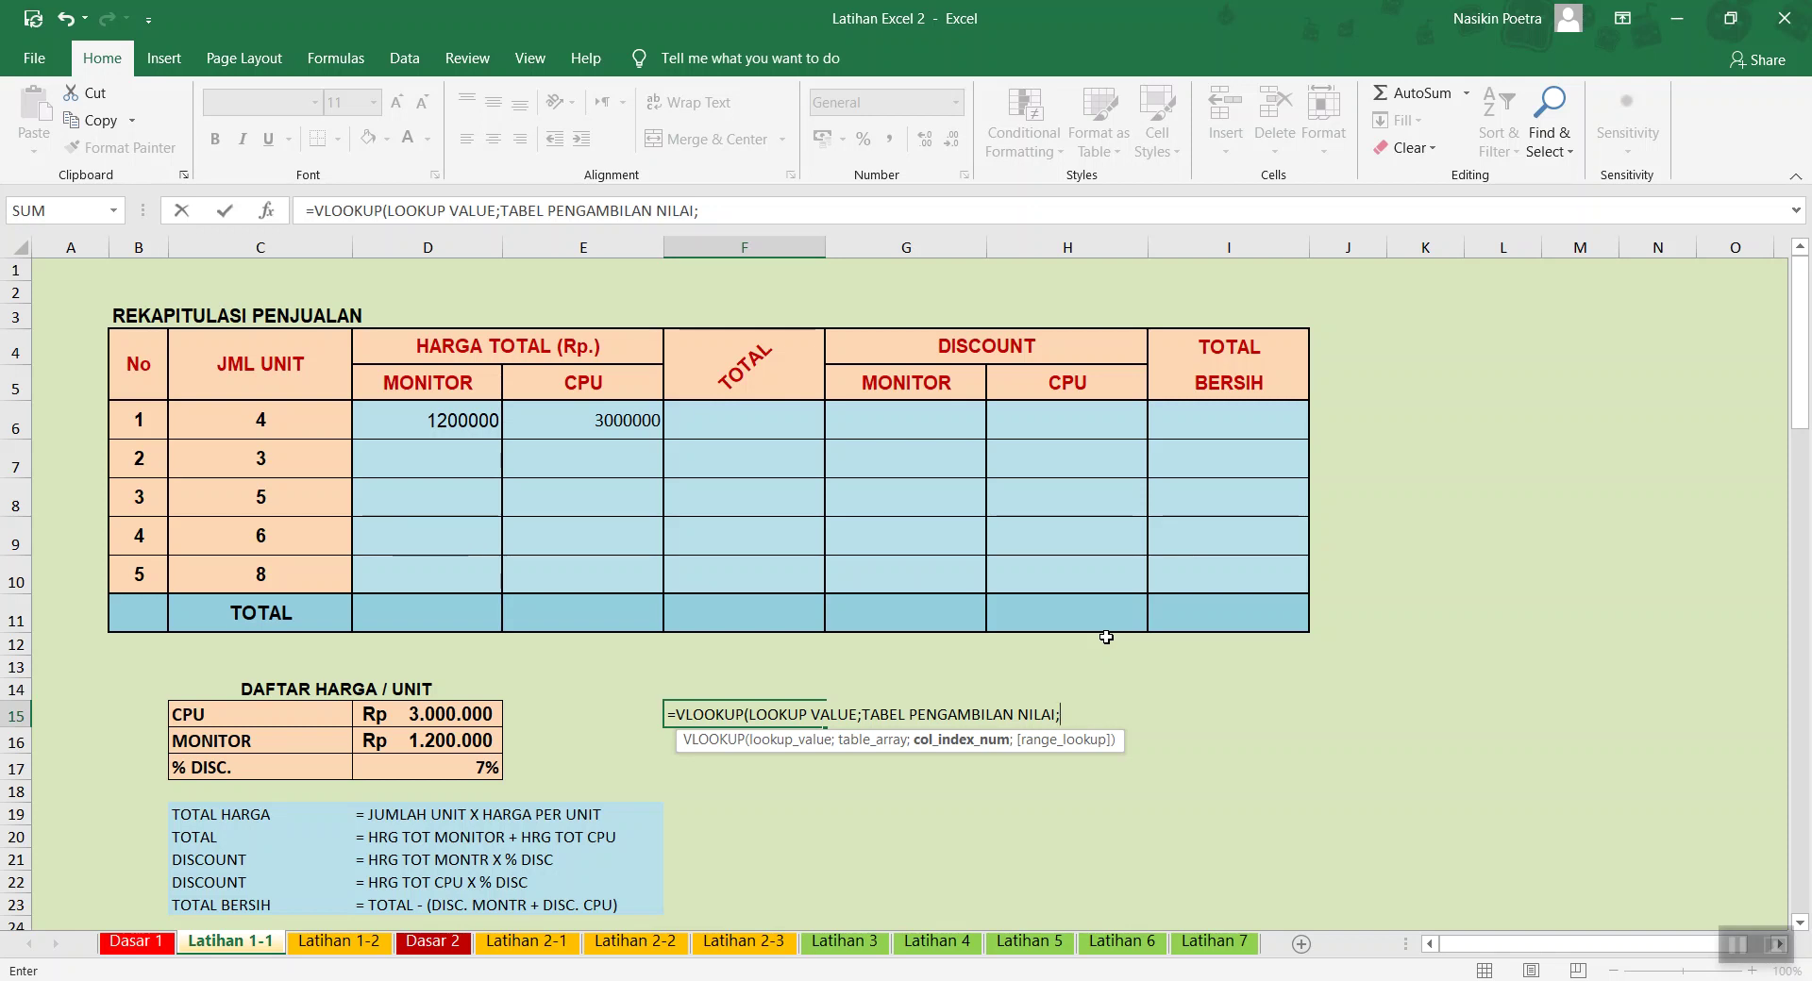
text(INDEX KOLOM)
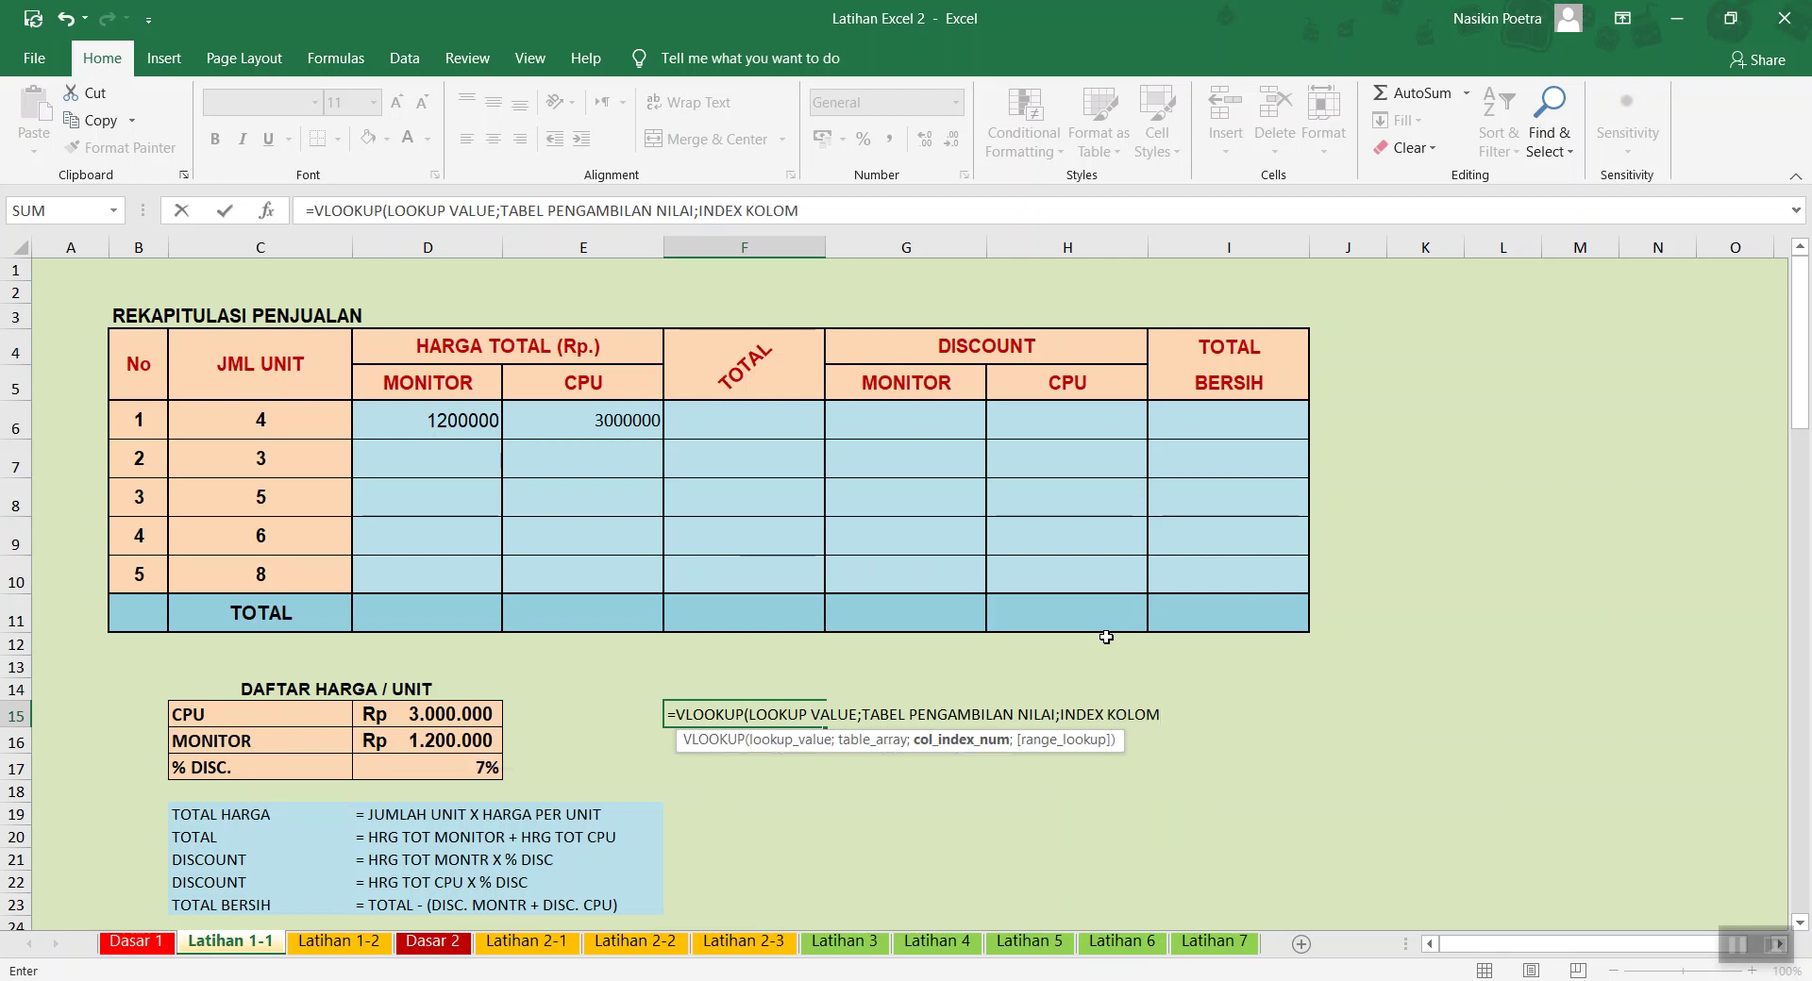
text( NOMOR)
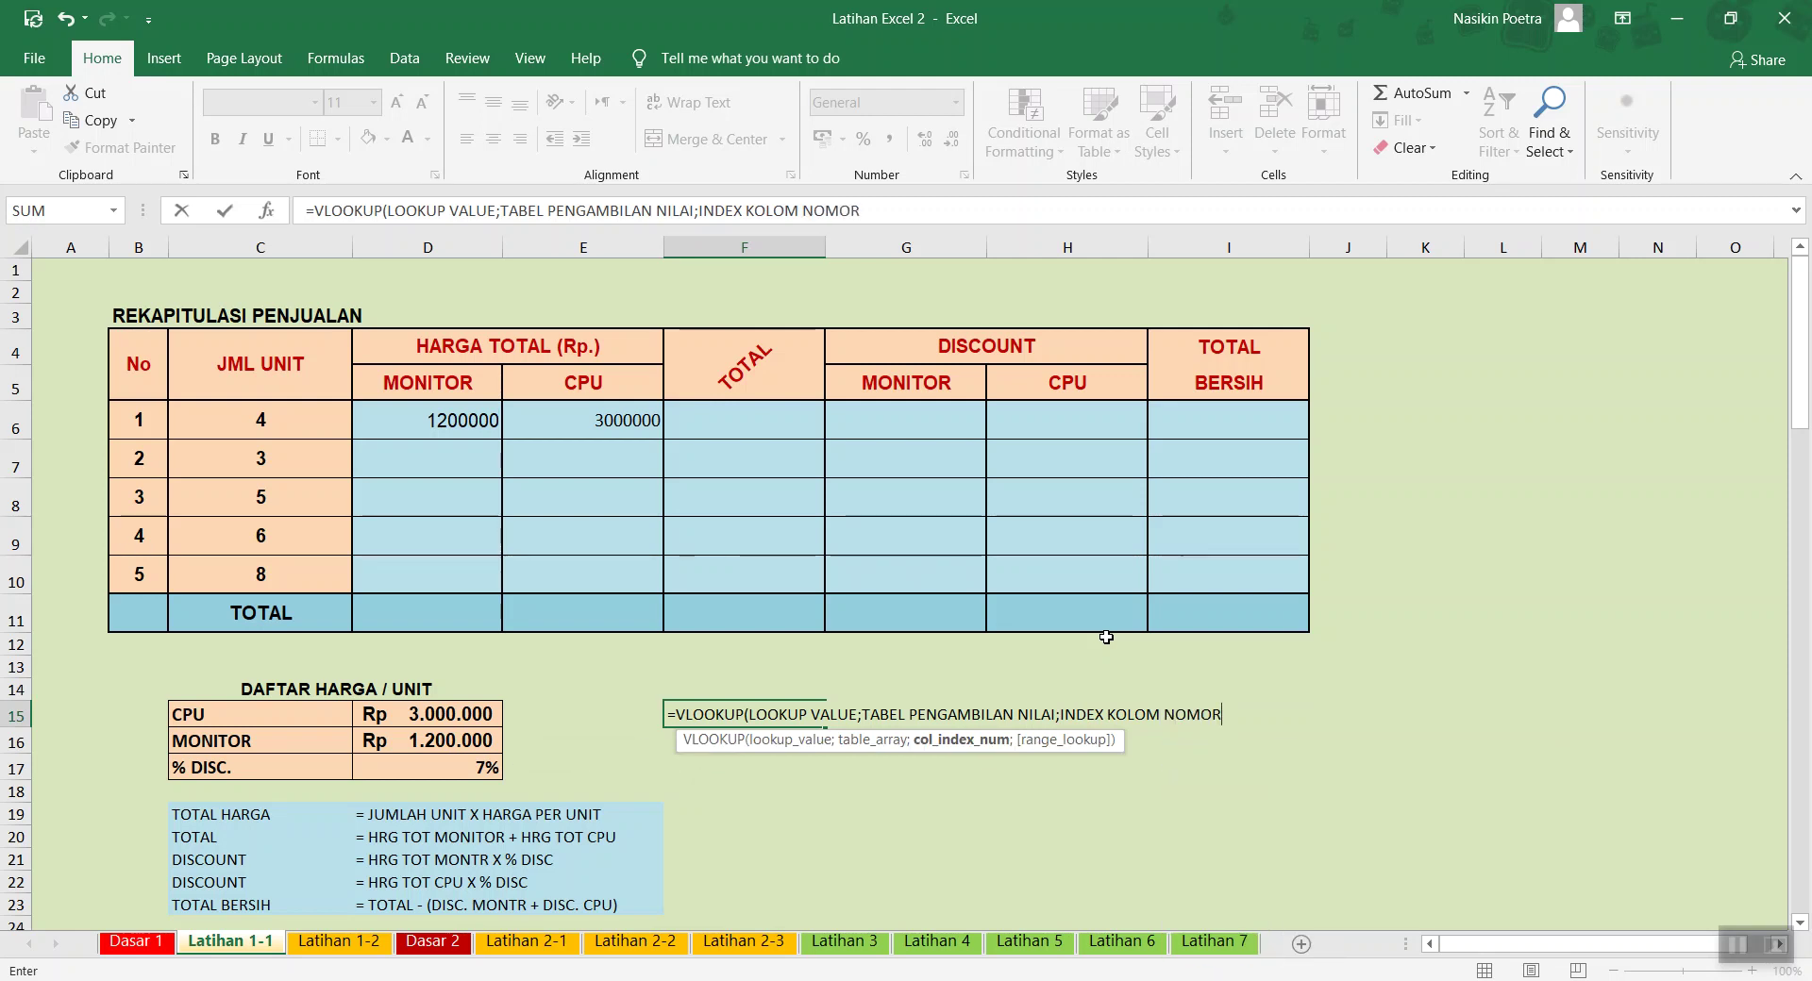
key(BackSpace)
key(BackSpace)
key(BackSpace)
key(BackSpace)
key(BackSpace)
key(BackSpace)
key(BackSpace)
key(BackSpace)
key(BackSpace)
key(BackSpace)
key(BackSpace)
key(BackSpace)
key(BackSpace)
key(BackSpace)
key(BackSpace)
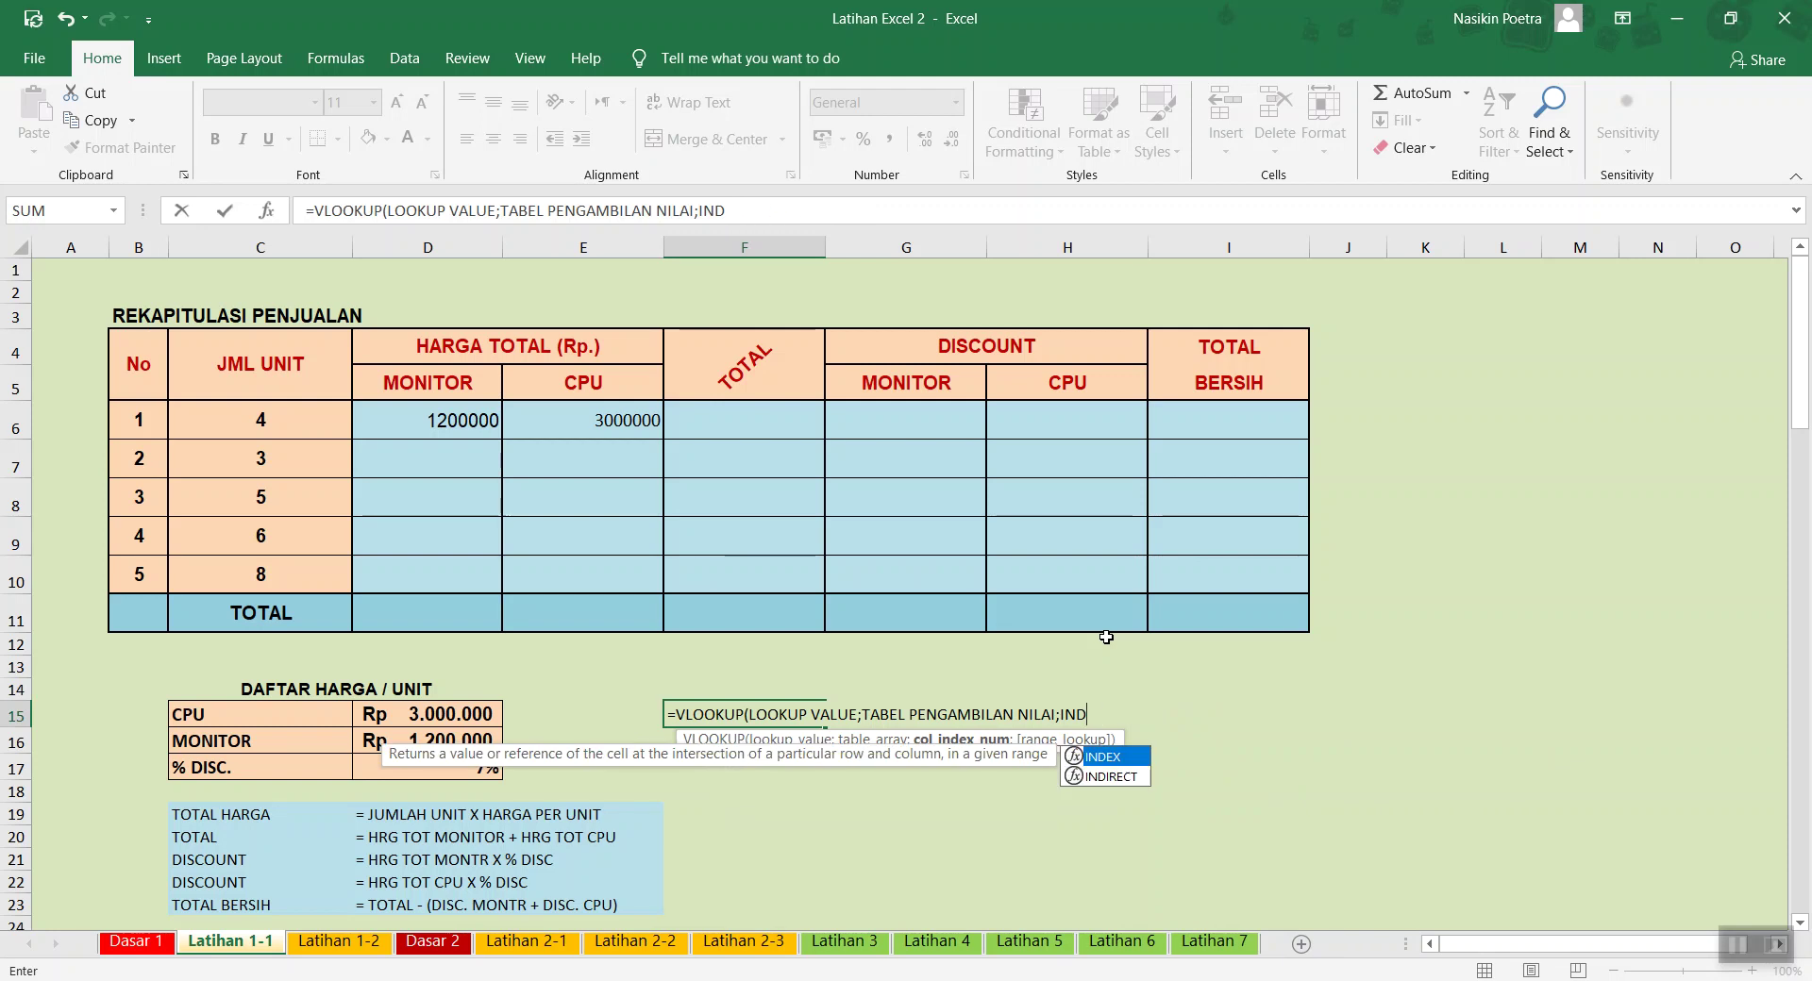
key(BackSpace)
key(BackSpace)
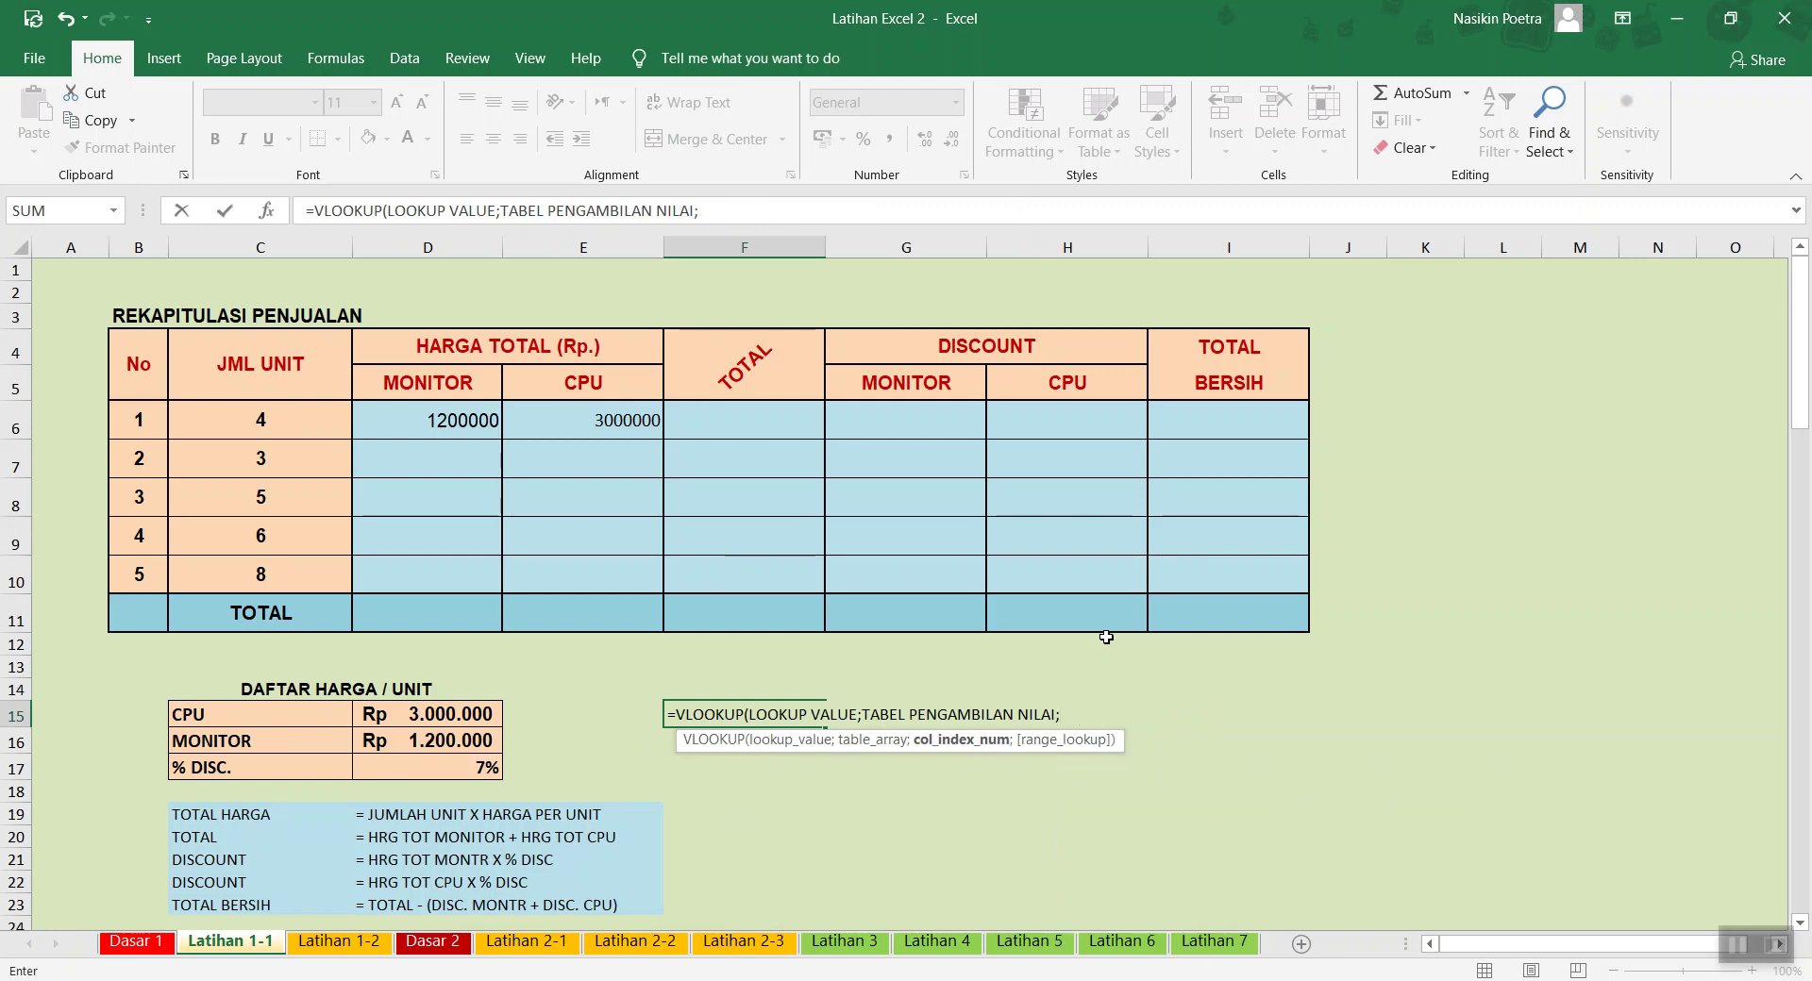
Complete the VLOOKUP syntax example in F15 with the arguments INDEX KOLOM NO and FALSE, closing the parenthesis
text(I)
text(NDE)
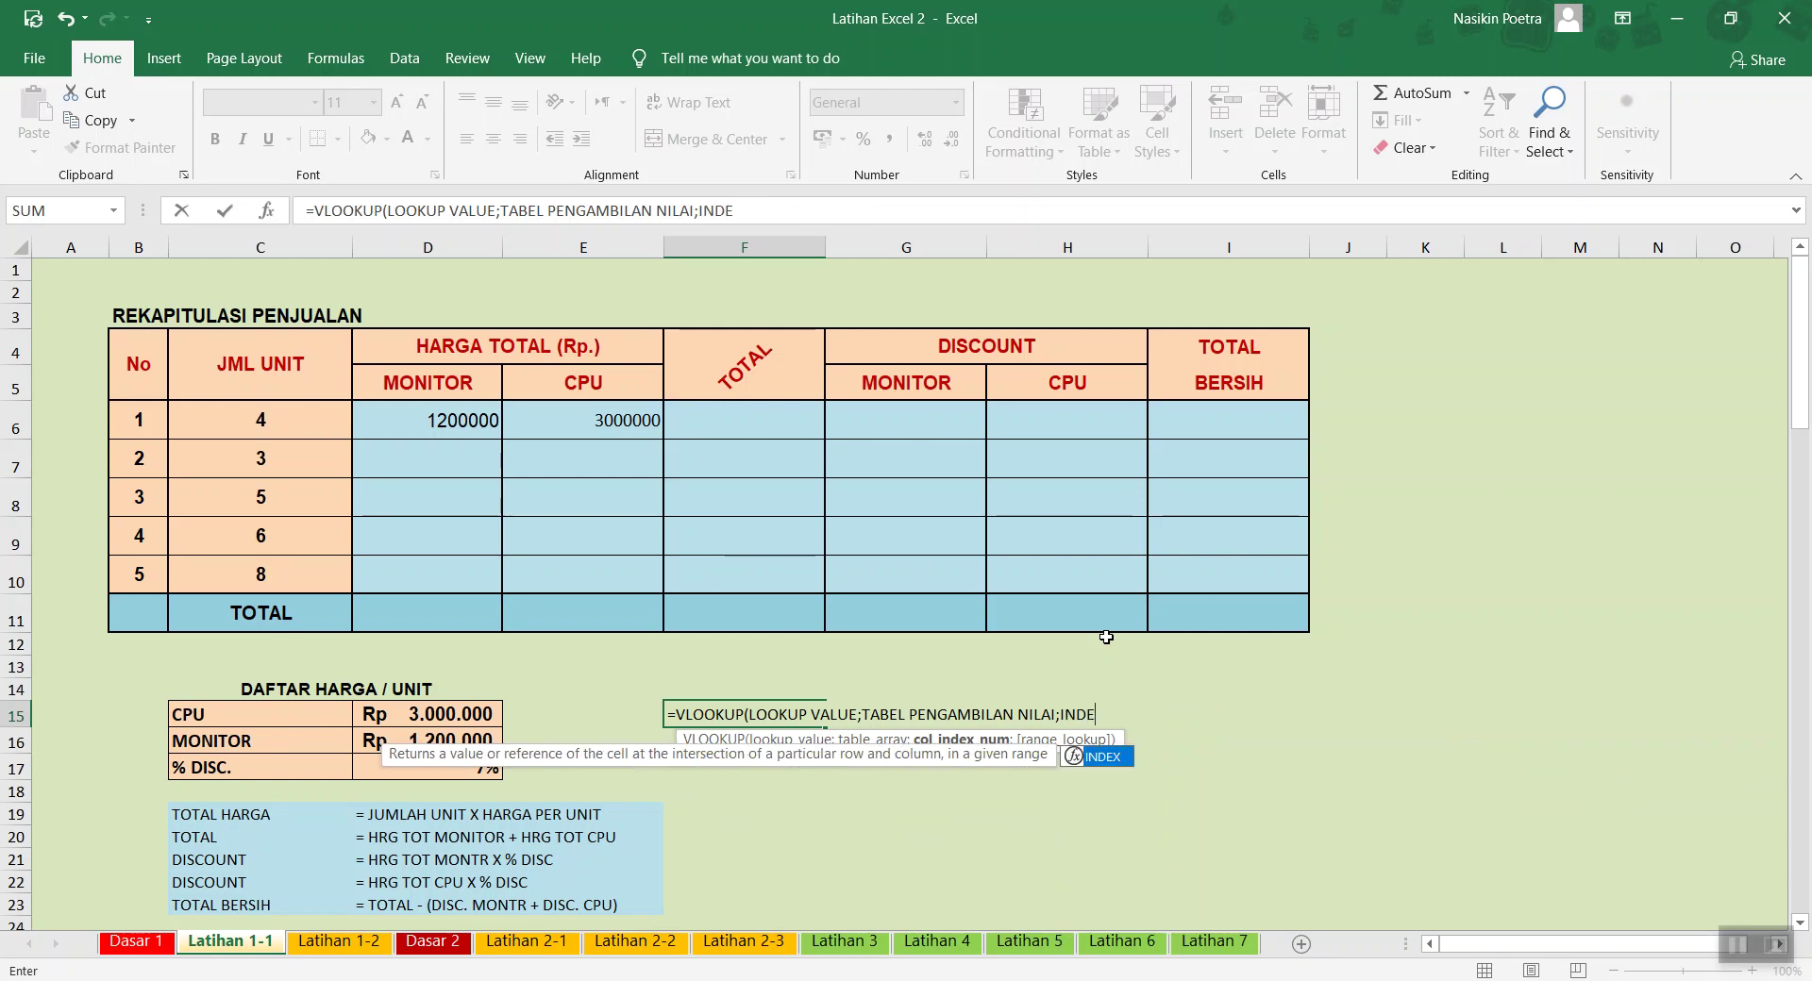
text(X KOM)
key(BackSpace)
text(LOM)
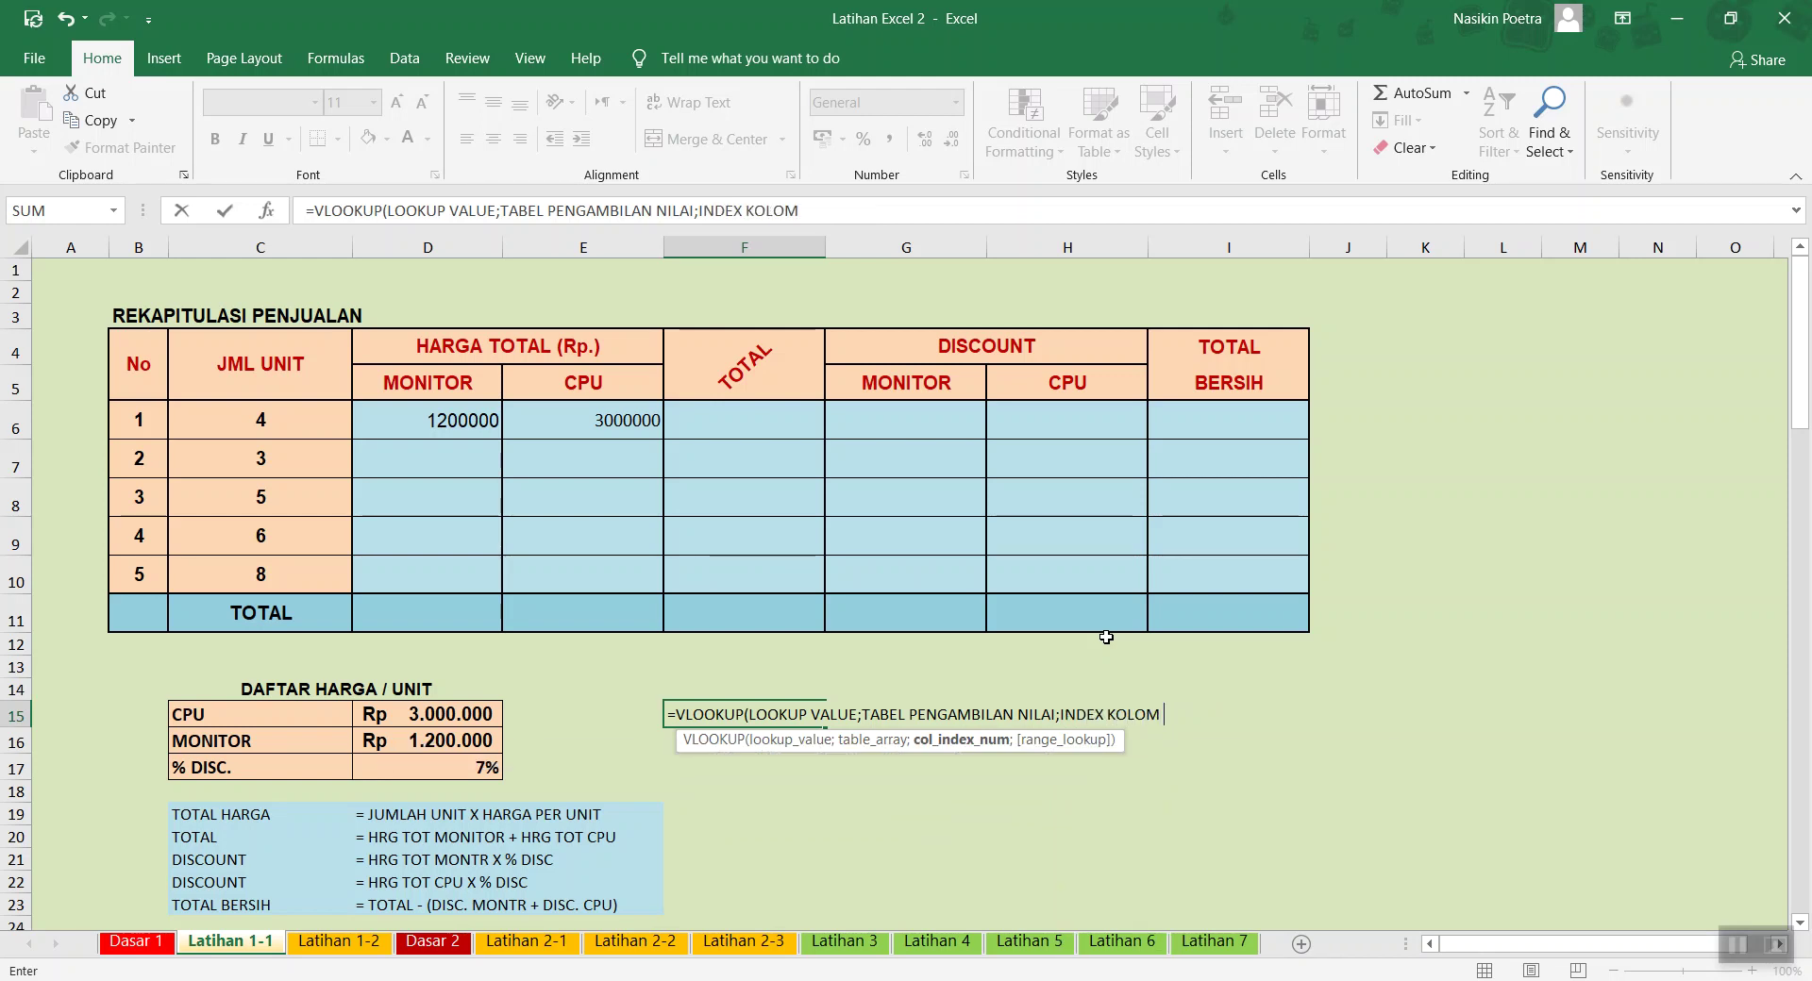
text( NO.)
key(BackSpace)
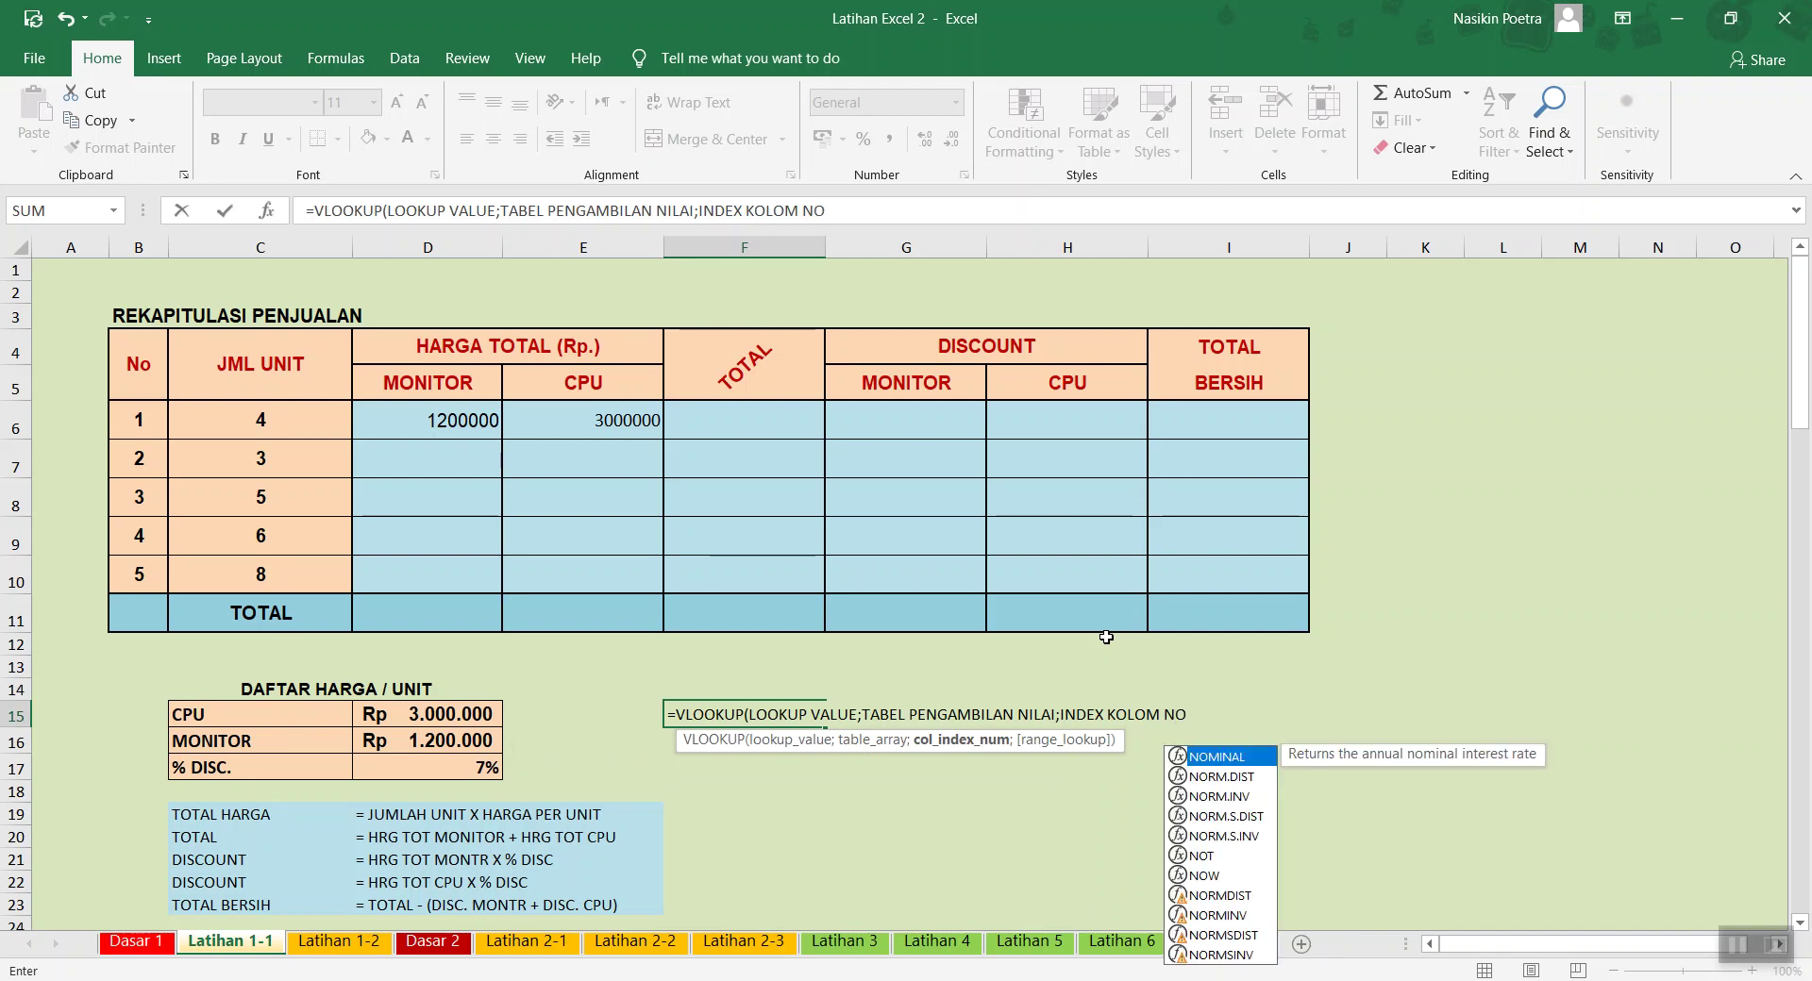
text(;)
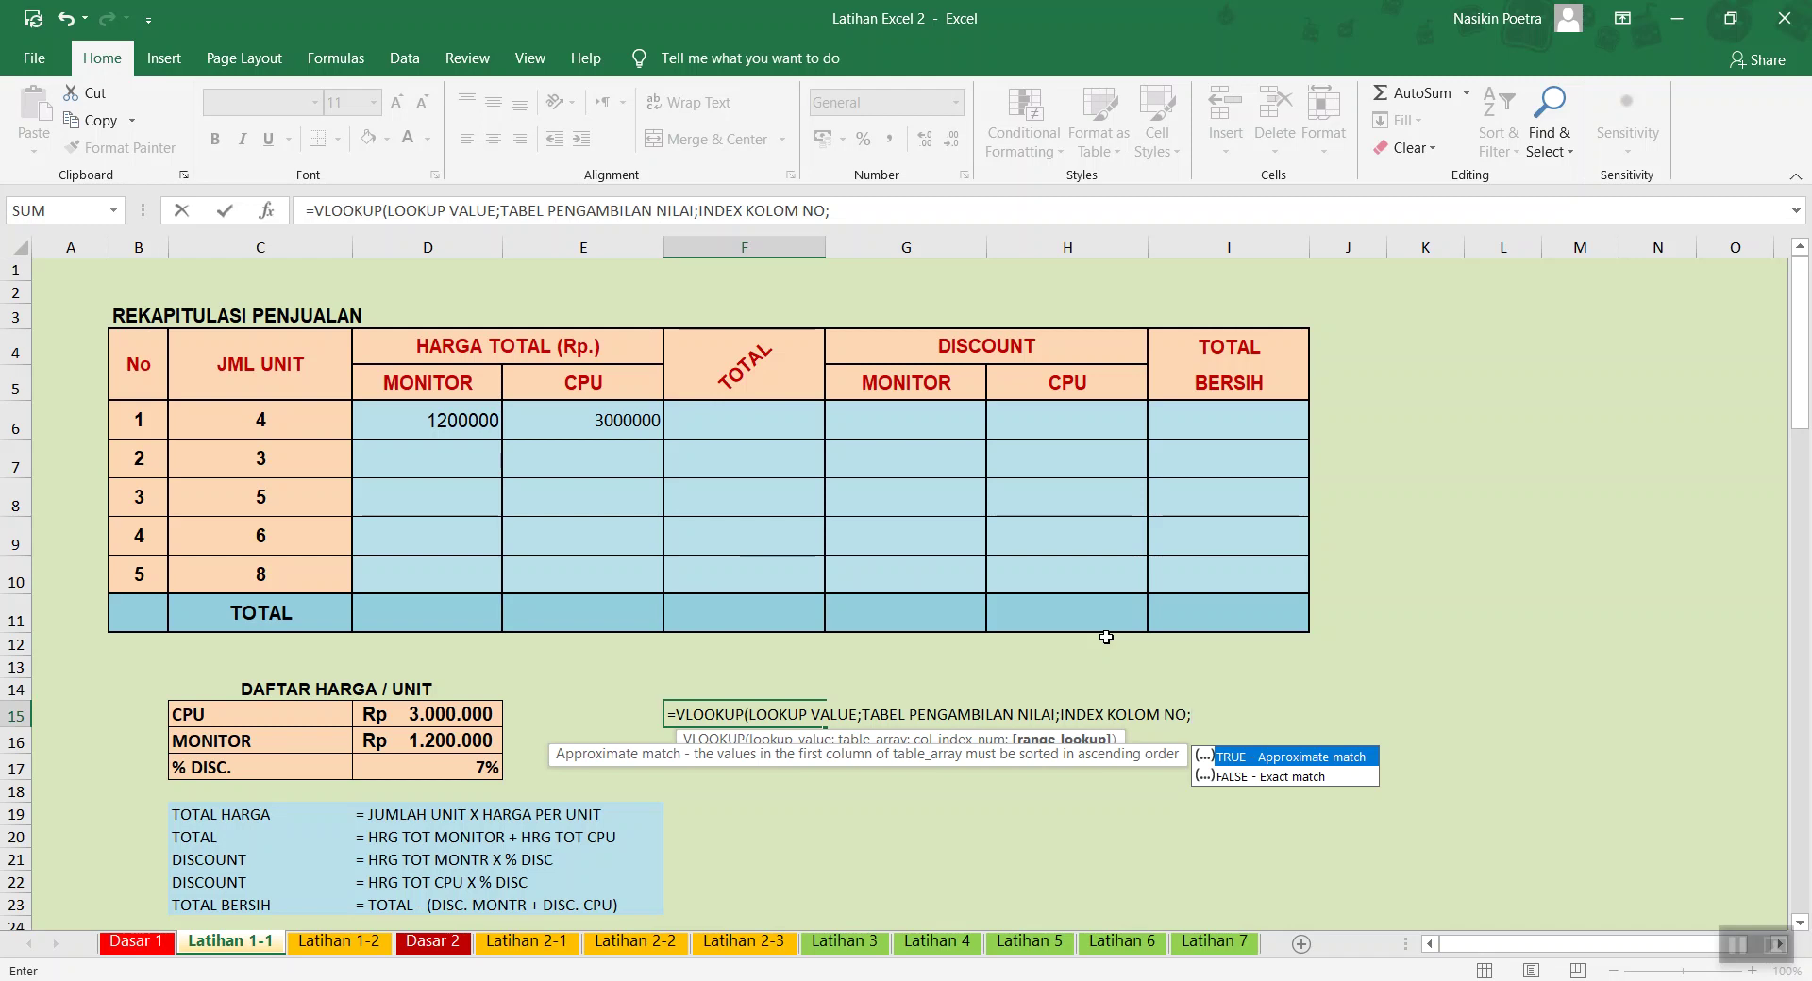
text(FALSE))
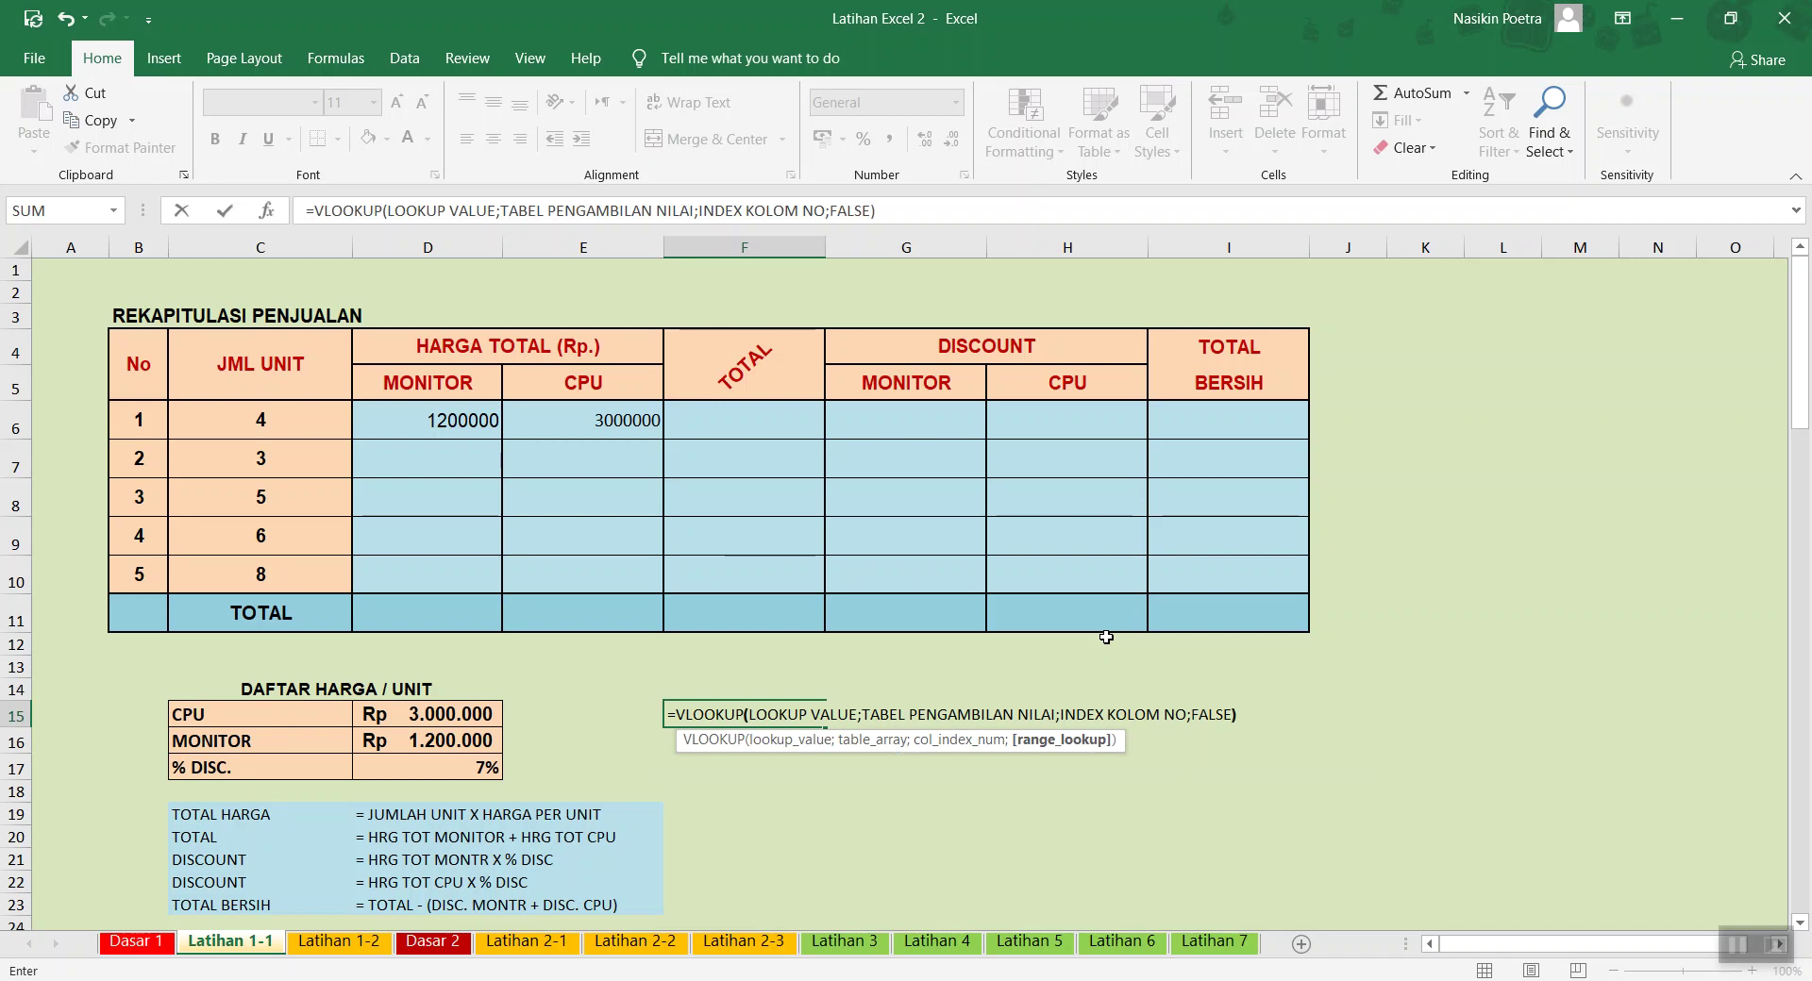
Store the VLOOKUP syntax example in F15 as plain text by putting an apostrophe before the equals sign
click(308, 210)
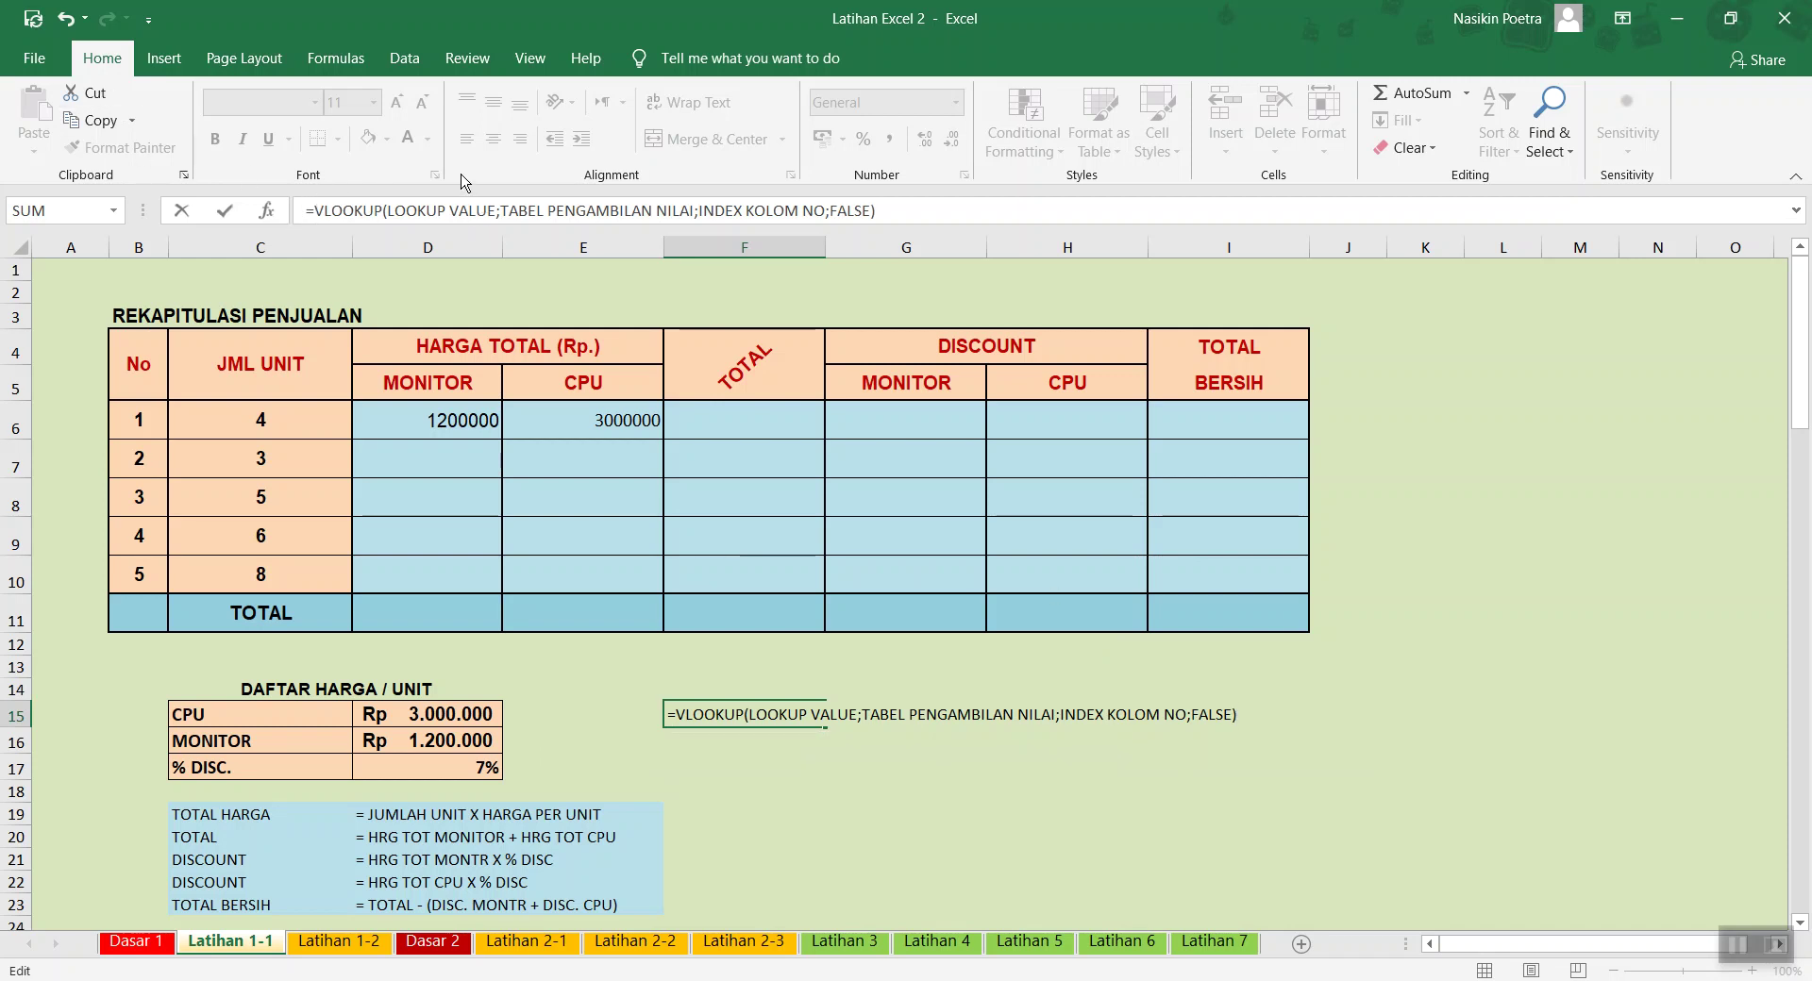
text(')
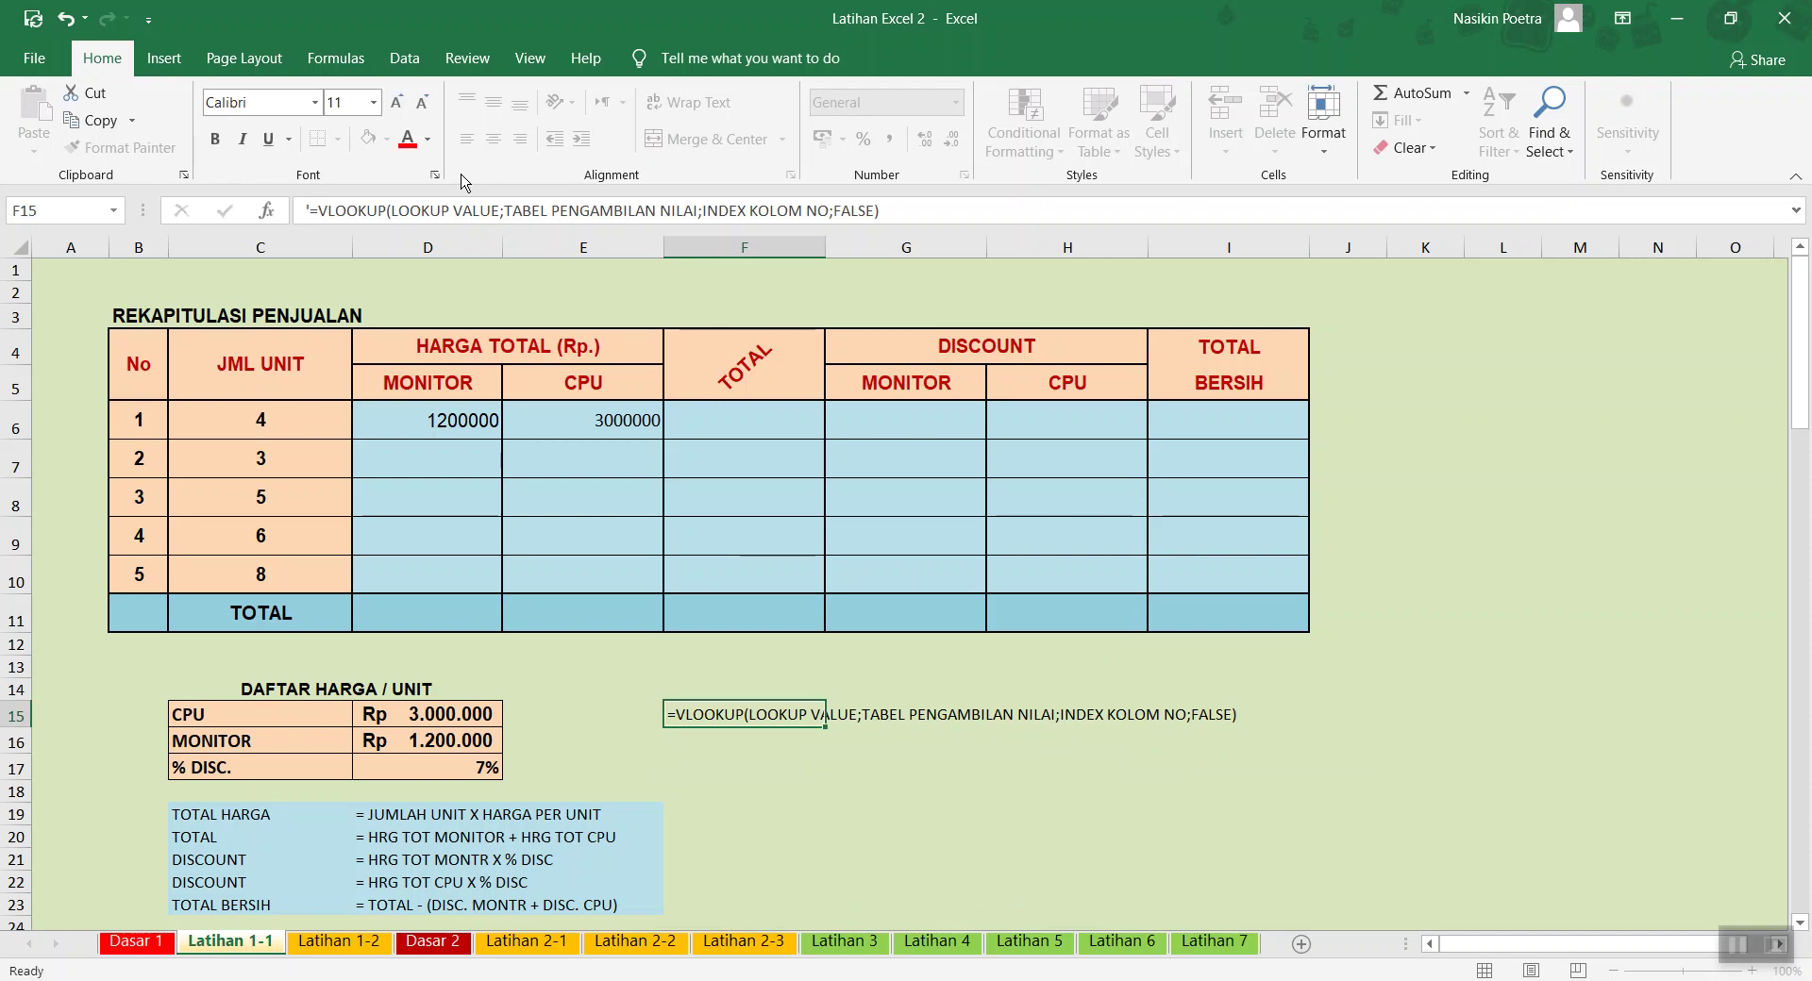
key(Return)
click(734, 710)
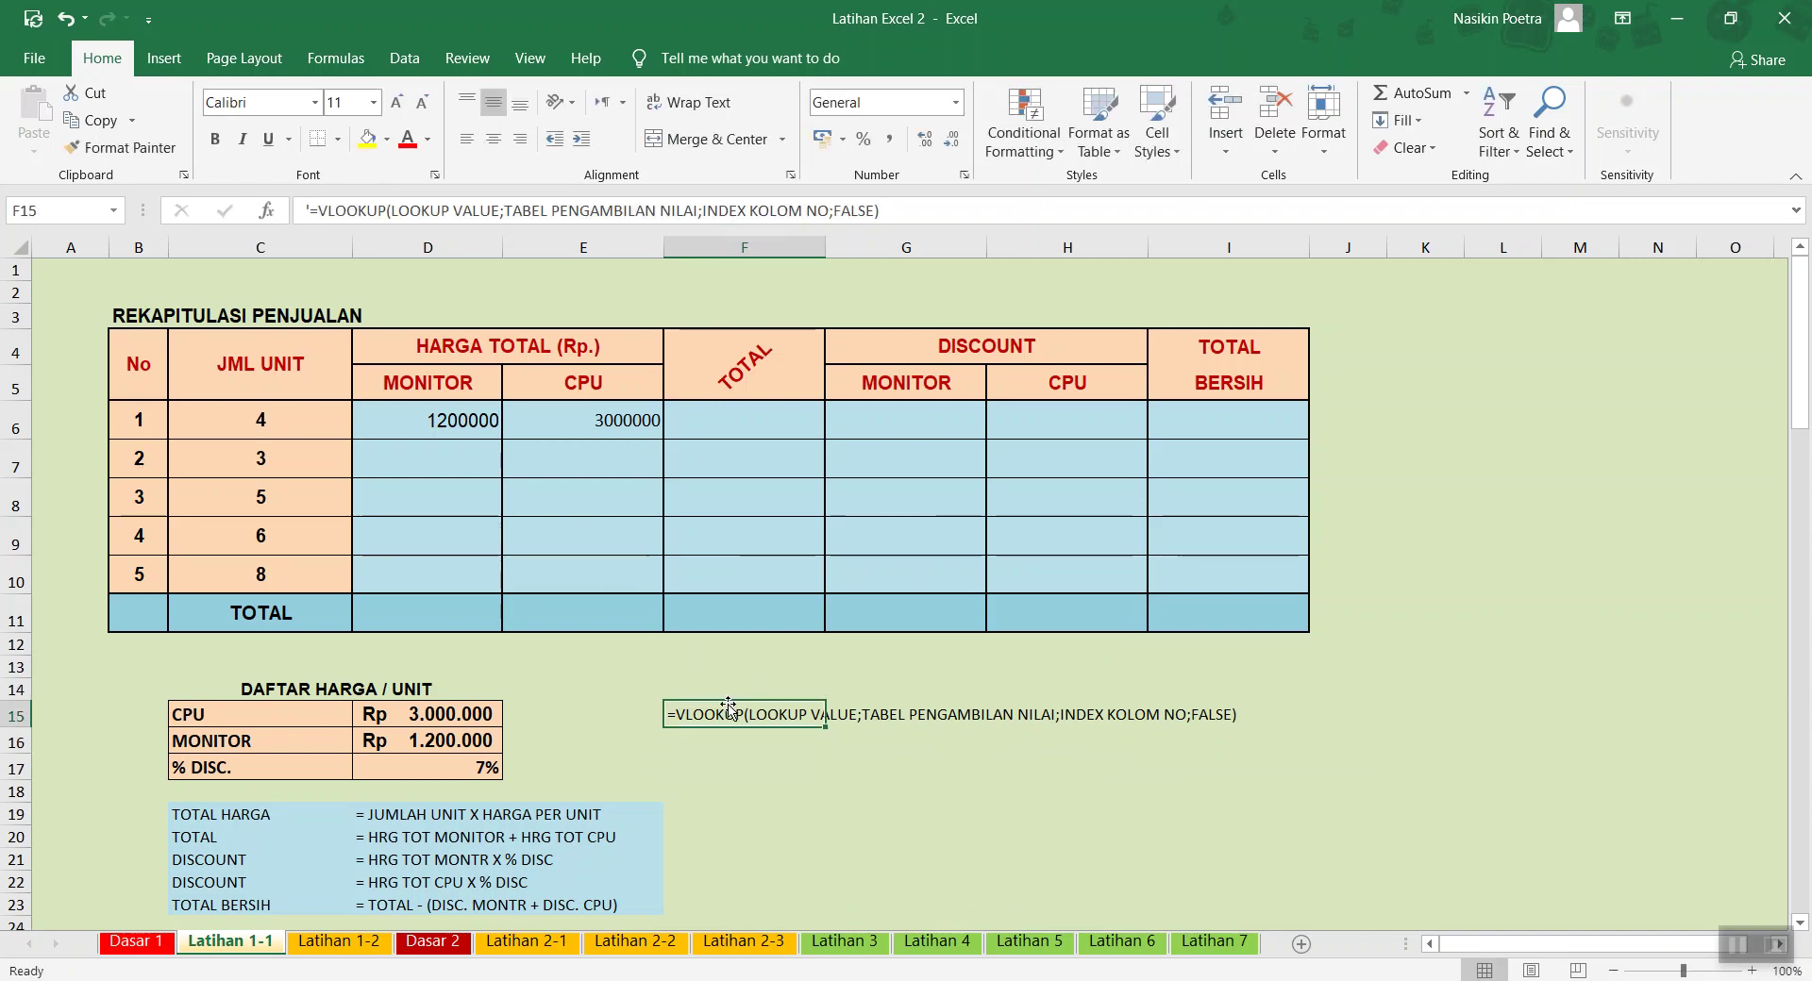
Replace the monitor price in D6 with a VLOOKUP using D5 as lookup value and the absolute price list $C$15:$D$17 as table
click(458, 419)
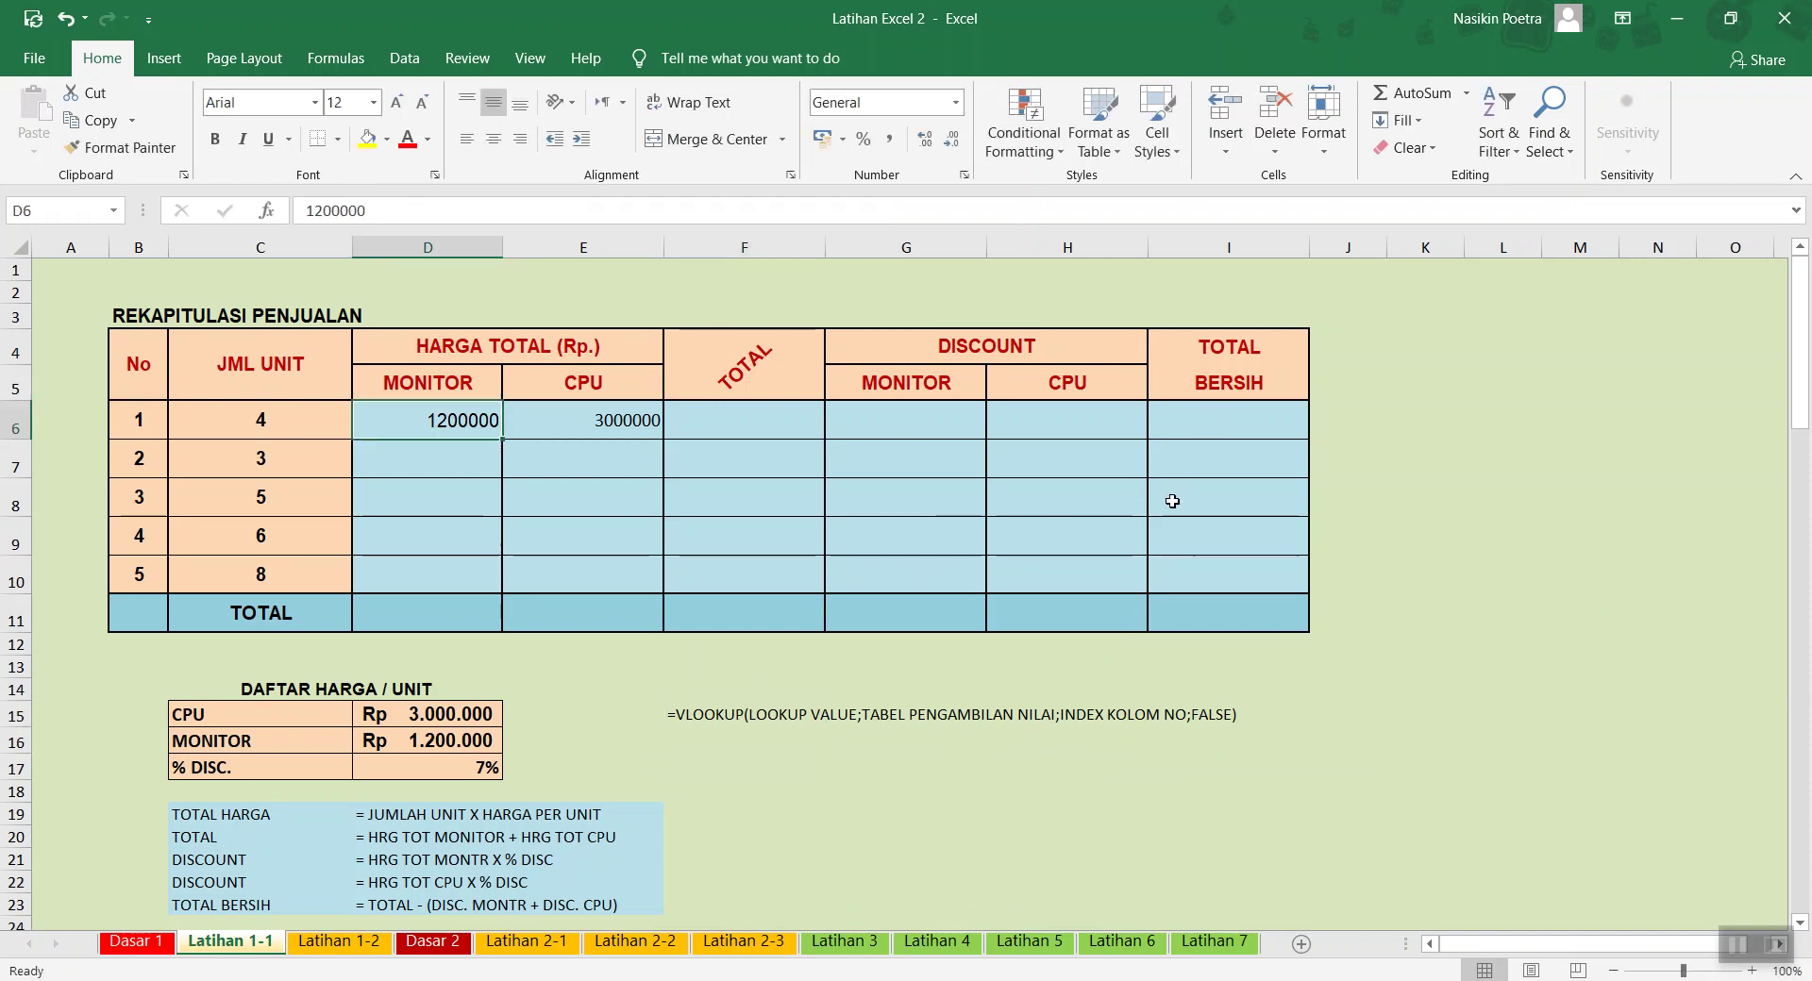
text(=)
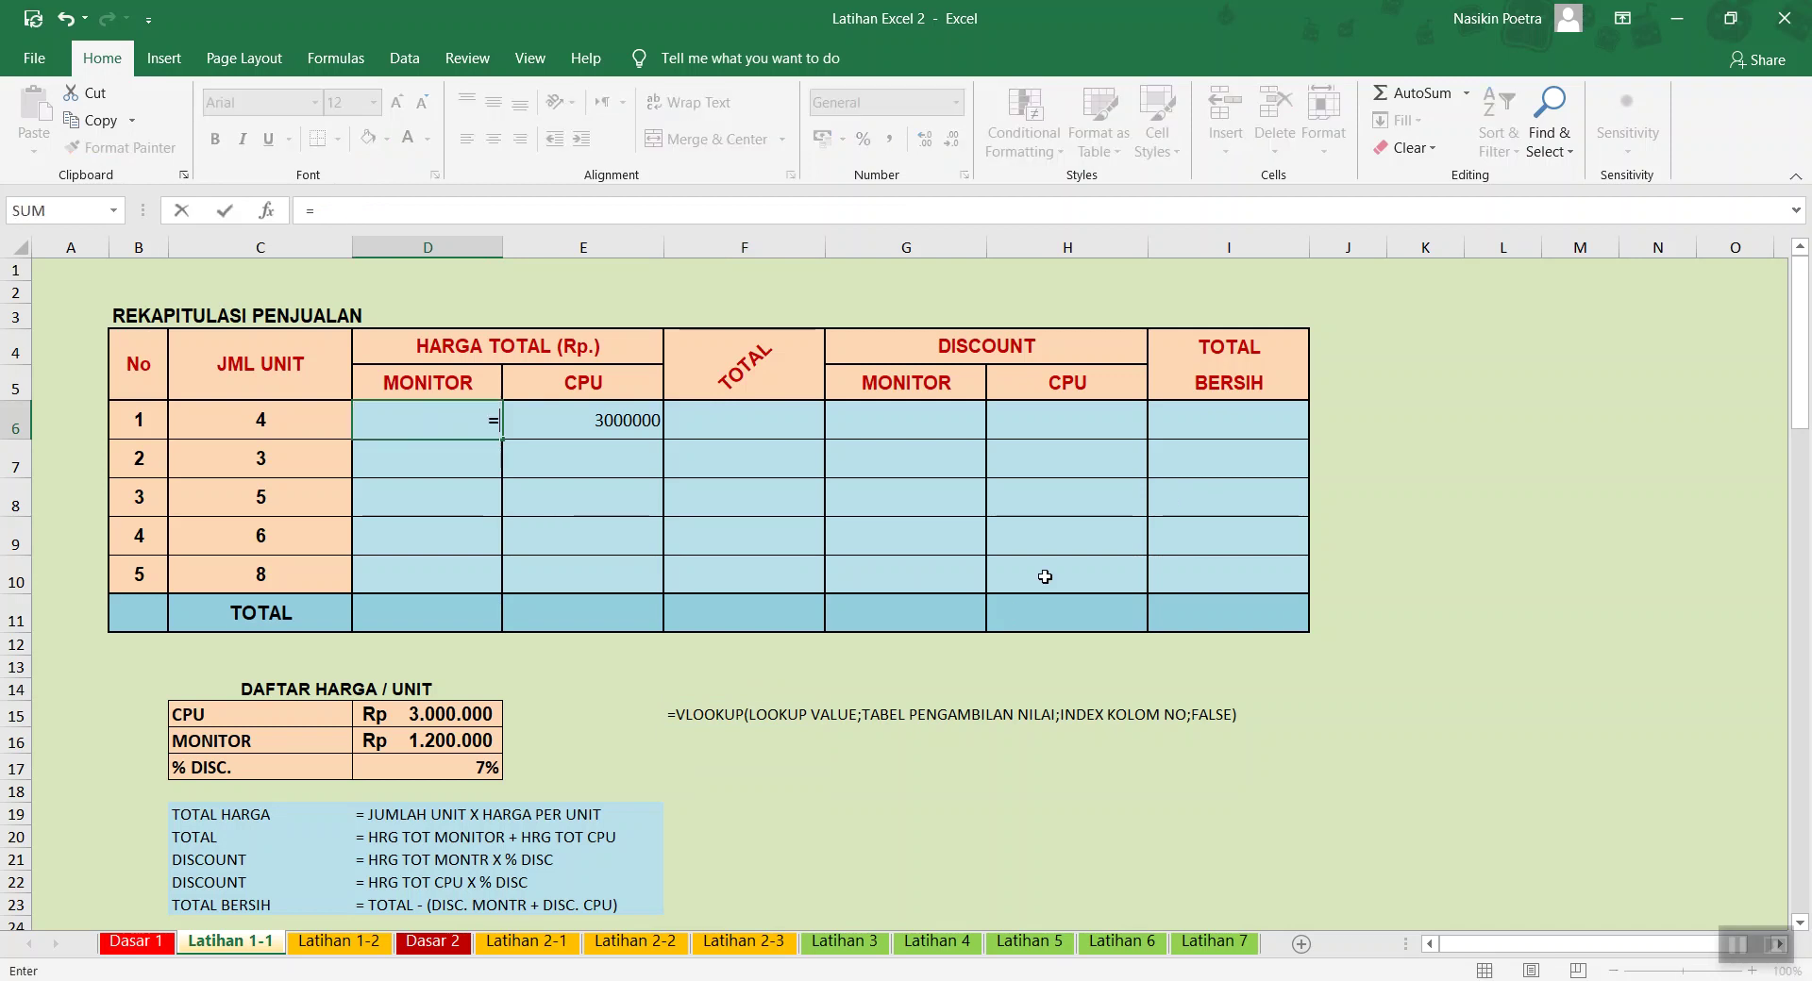
text(vl)
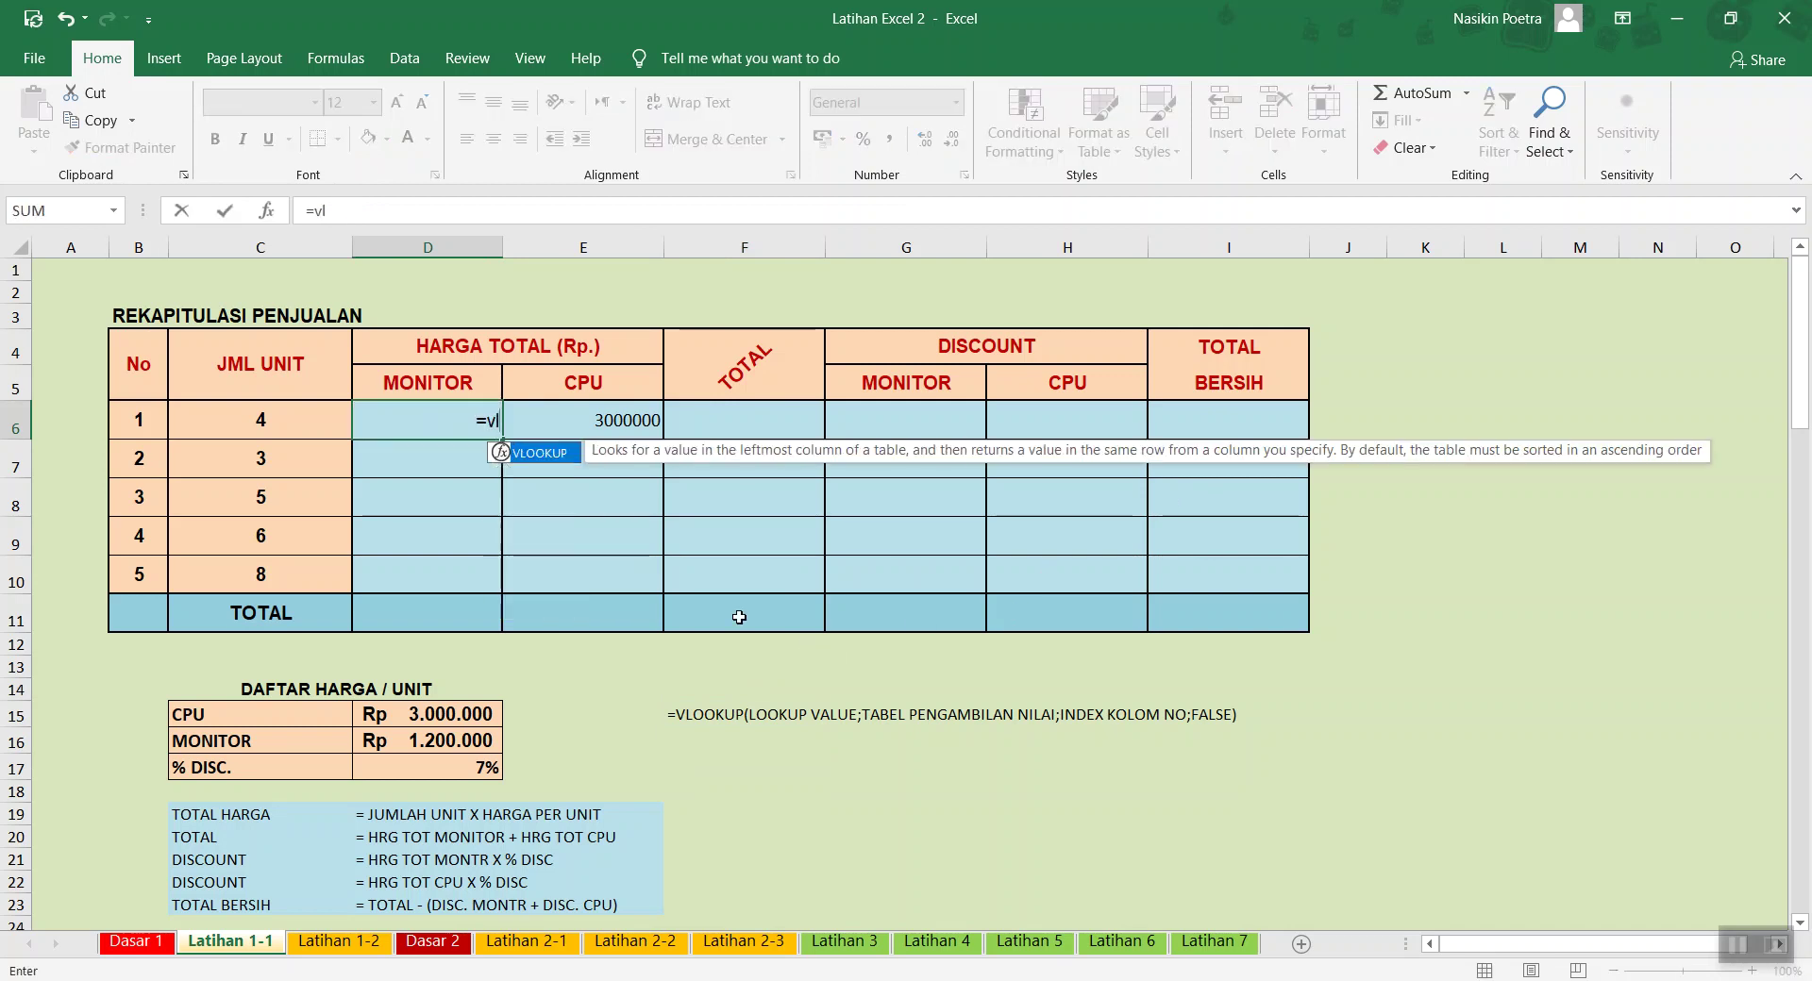
double_click(548, 453)
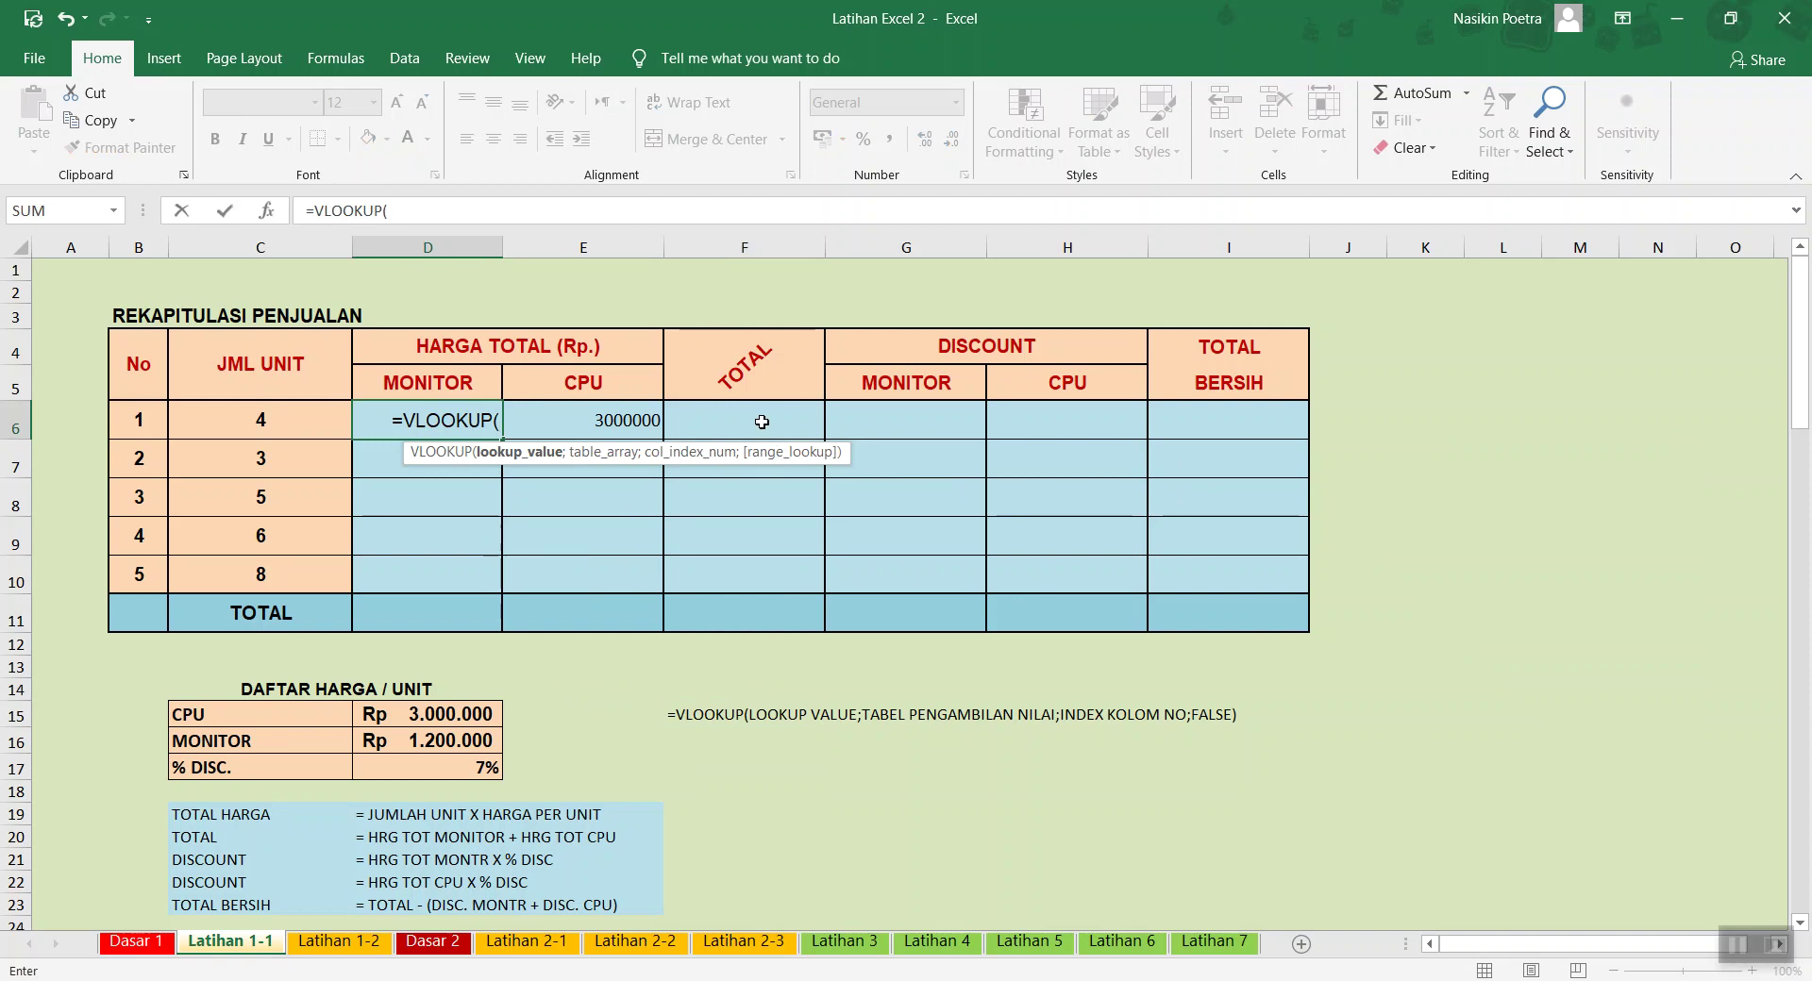
click(461, 379)
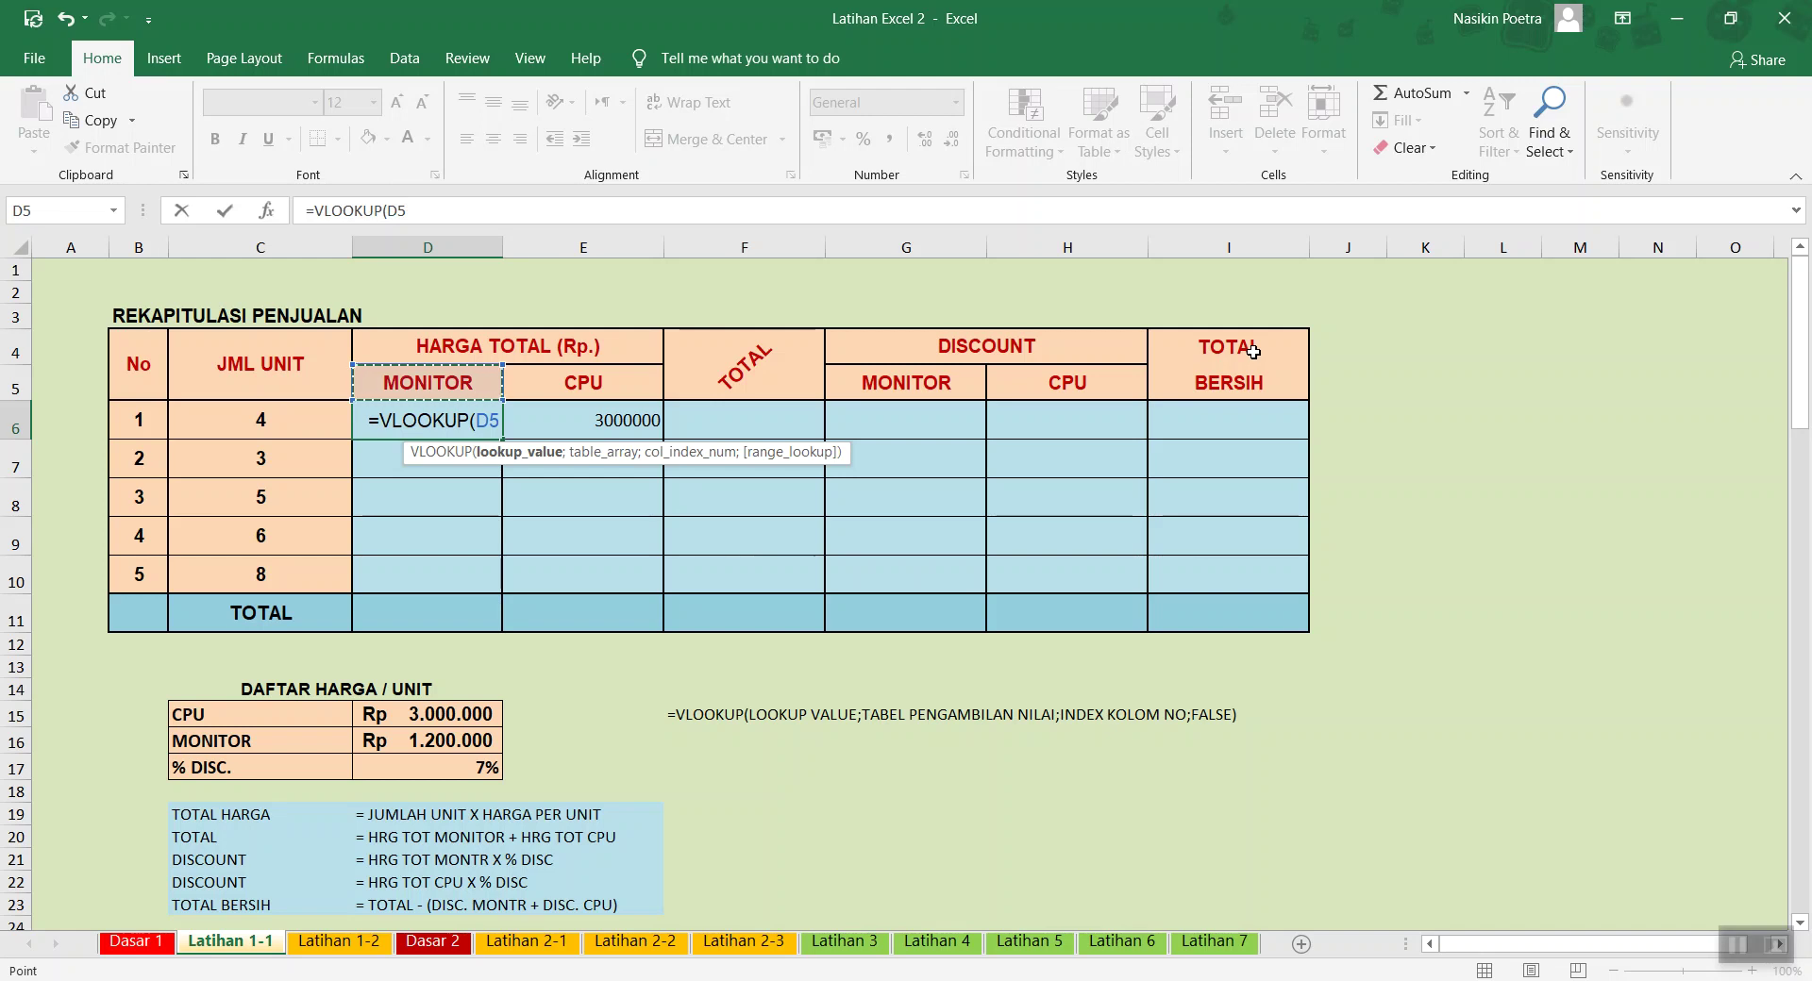
text(;)
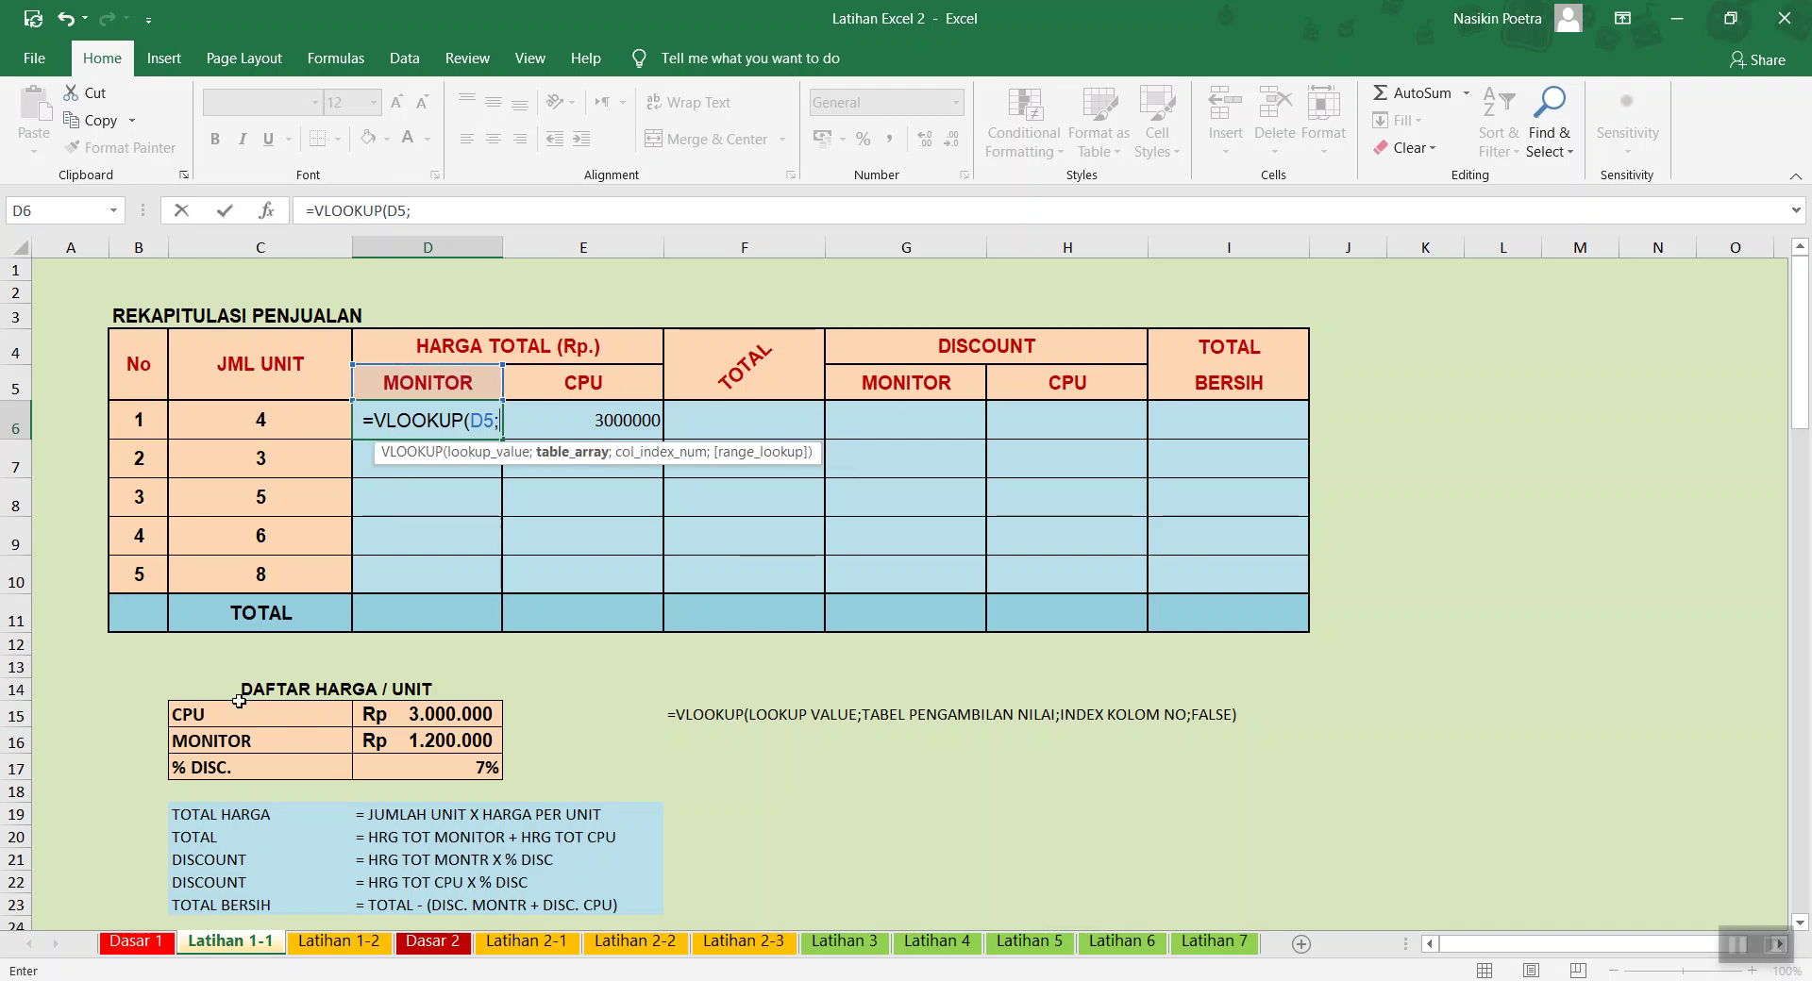
drag(241, 714, 477, 768)
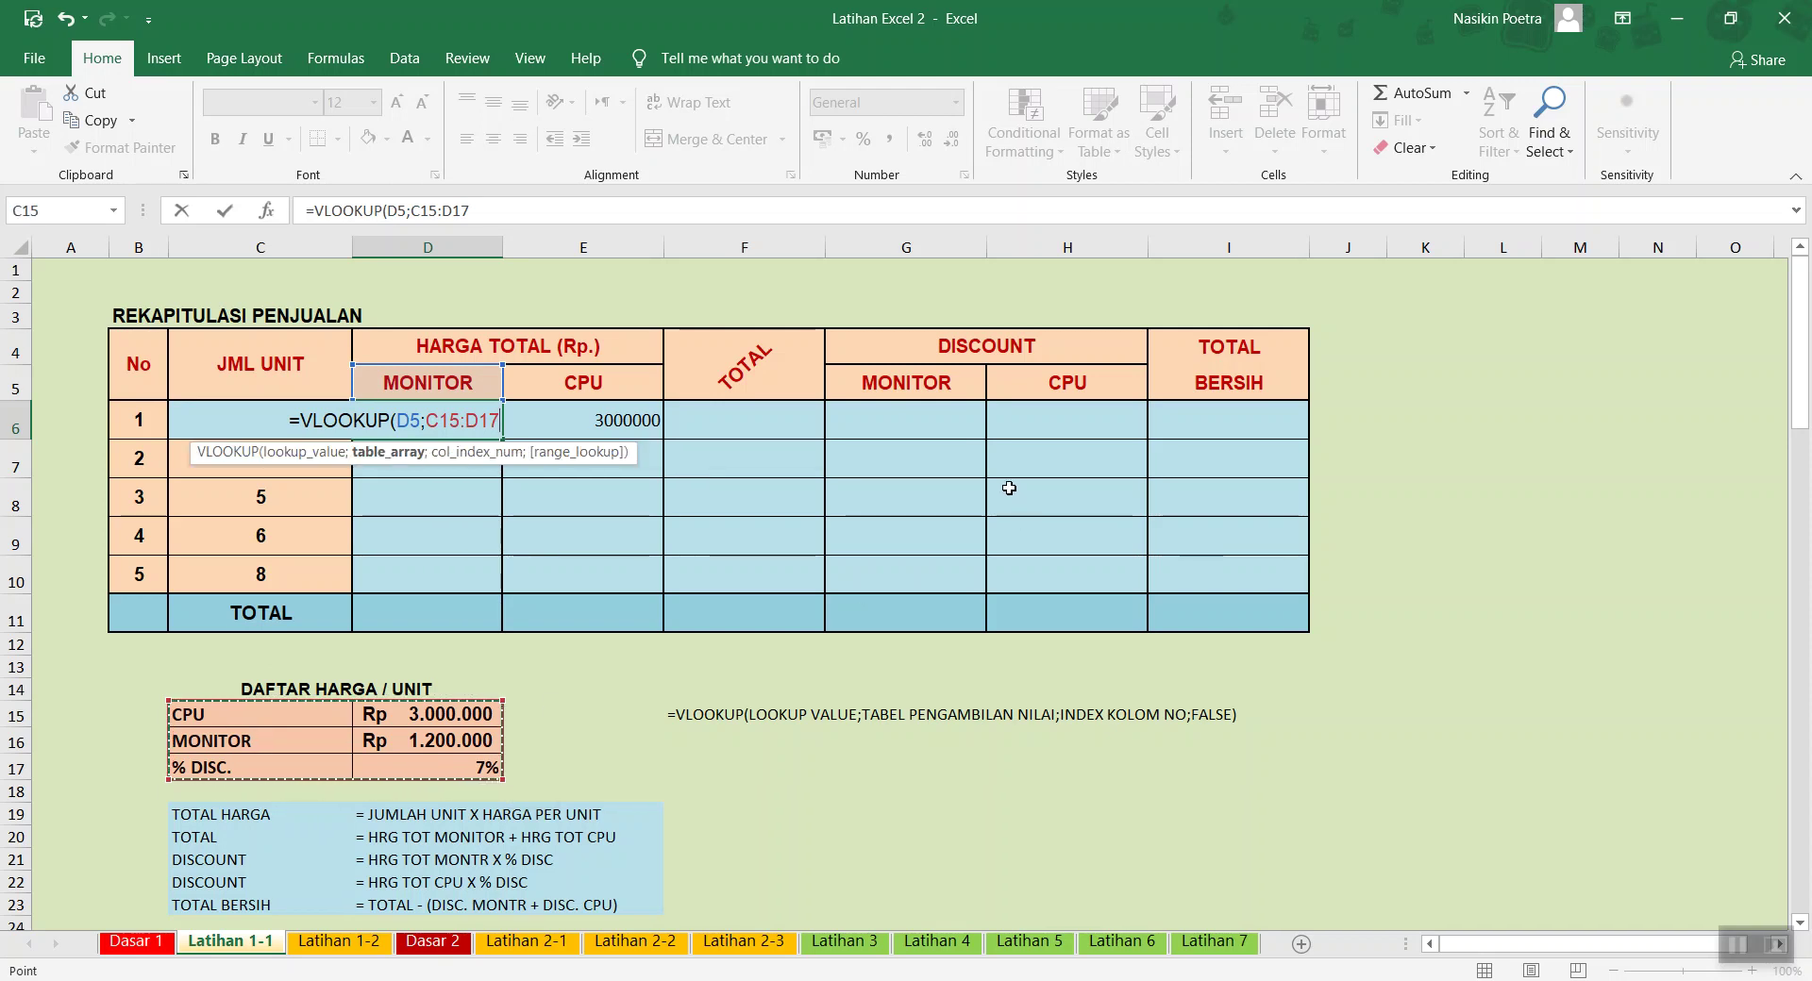
key(F4)
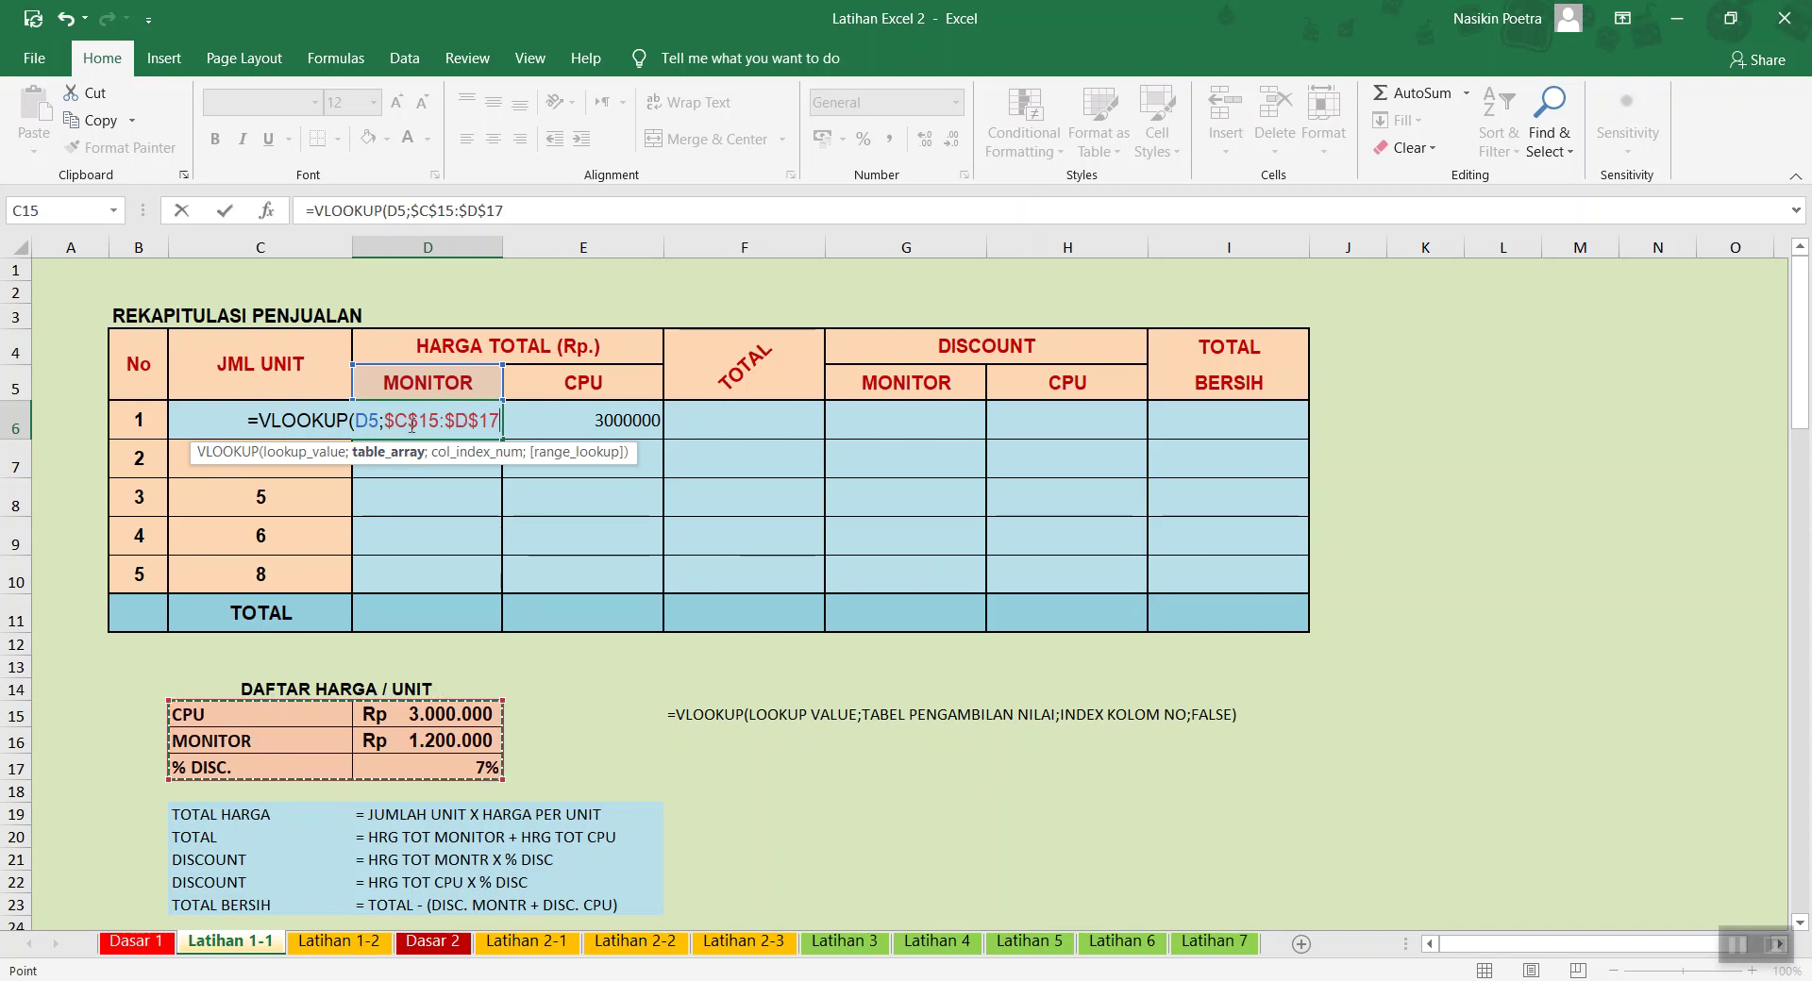
Finish the D6 lookup formula with column index 2 and FALSE for an exact match
text(;)
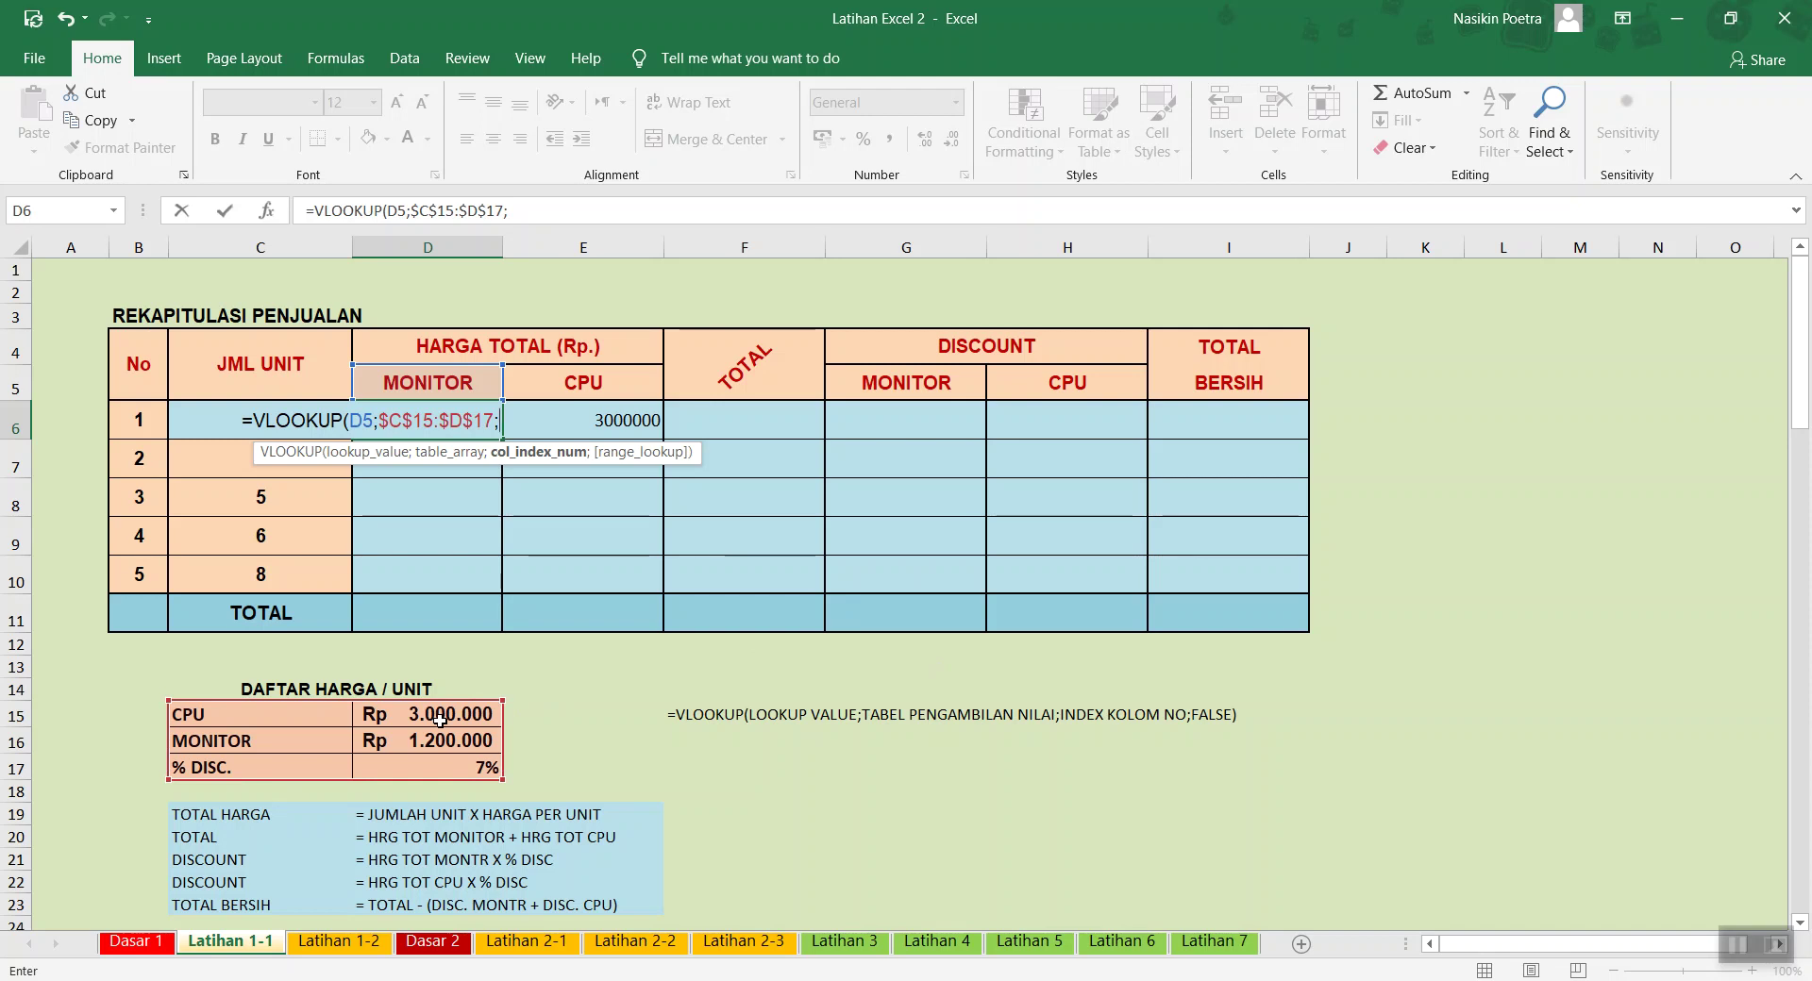
text(2)
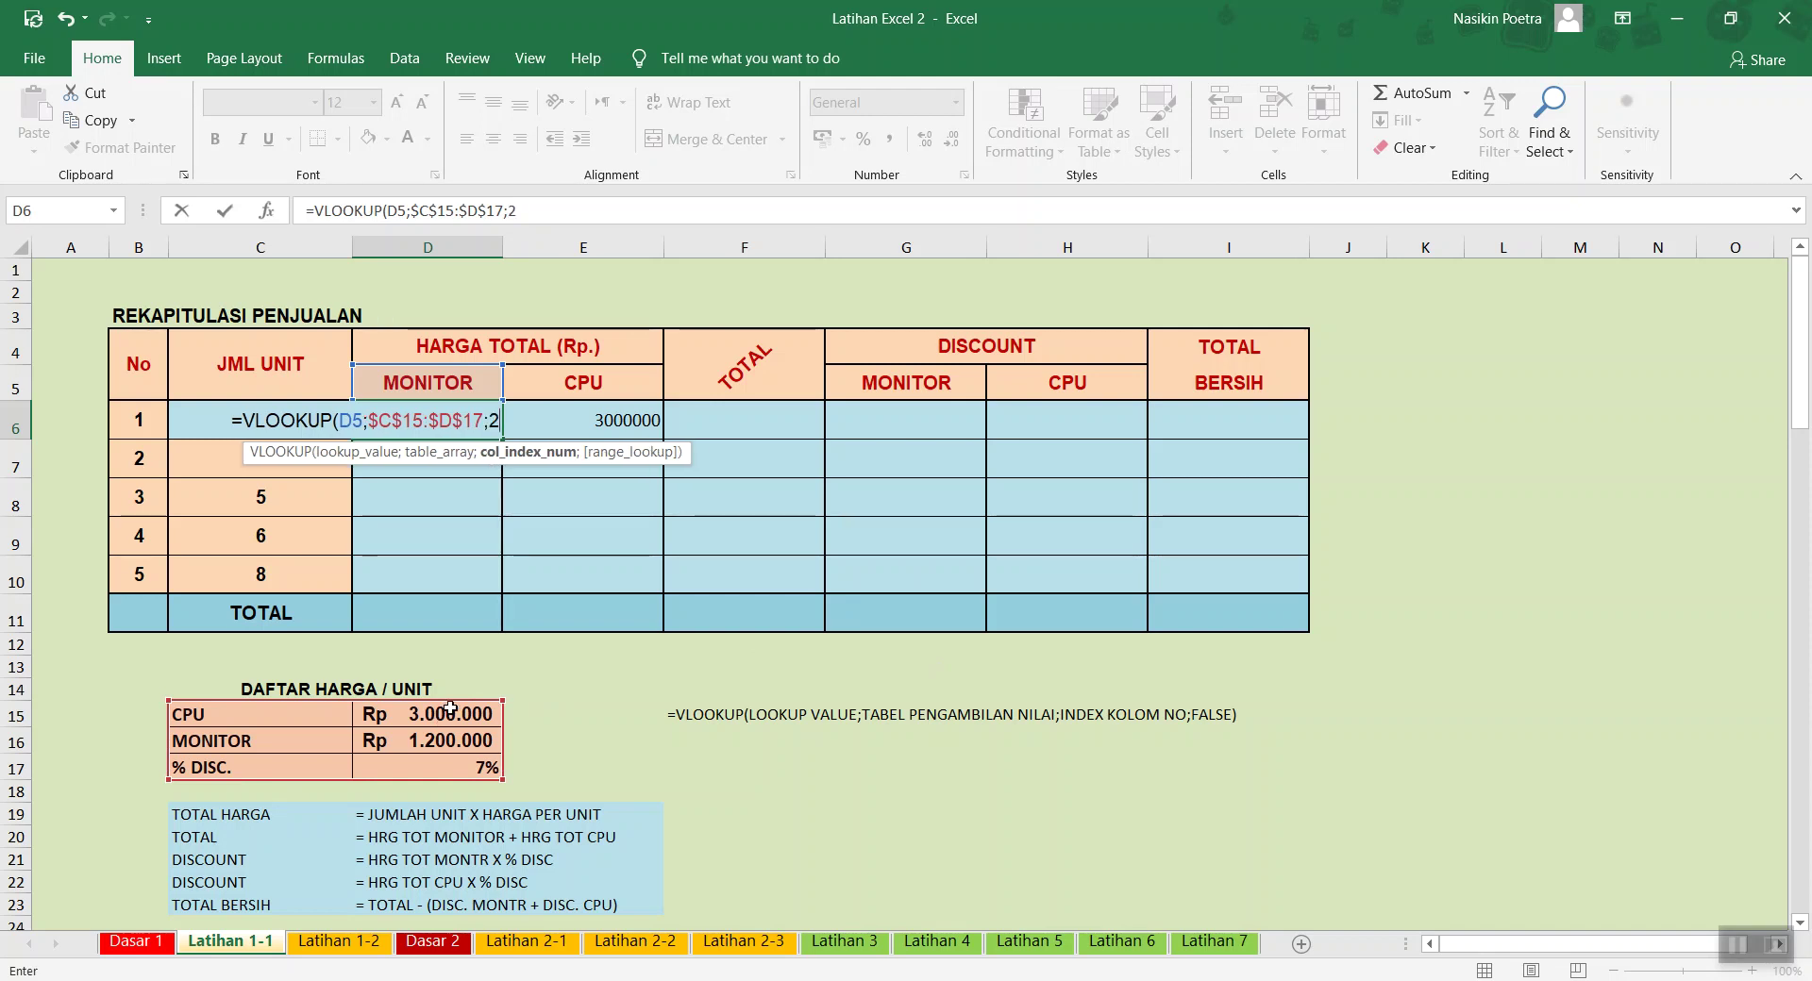
text(;false)
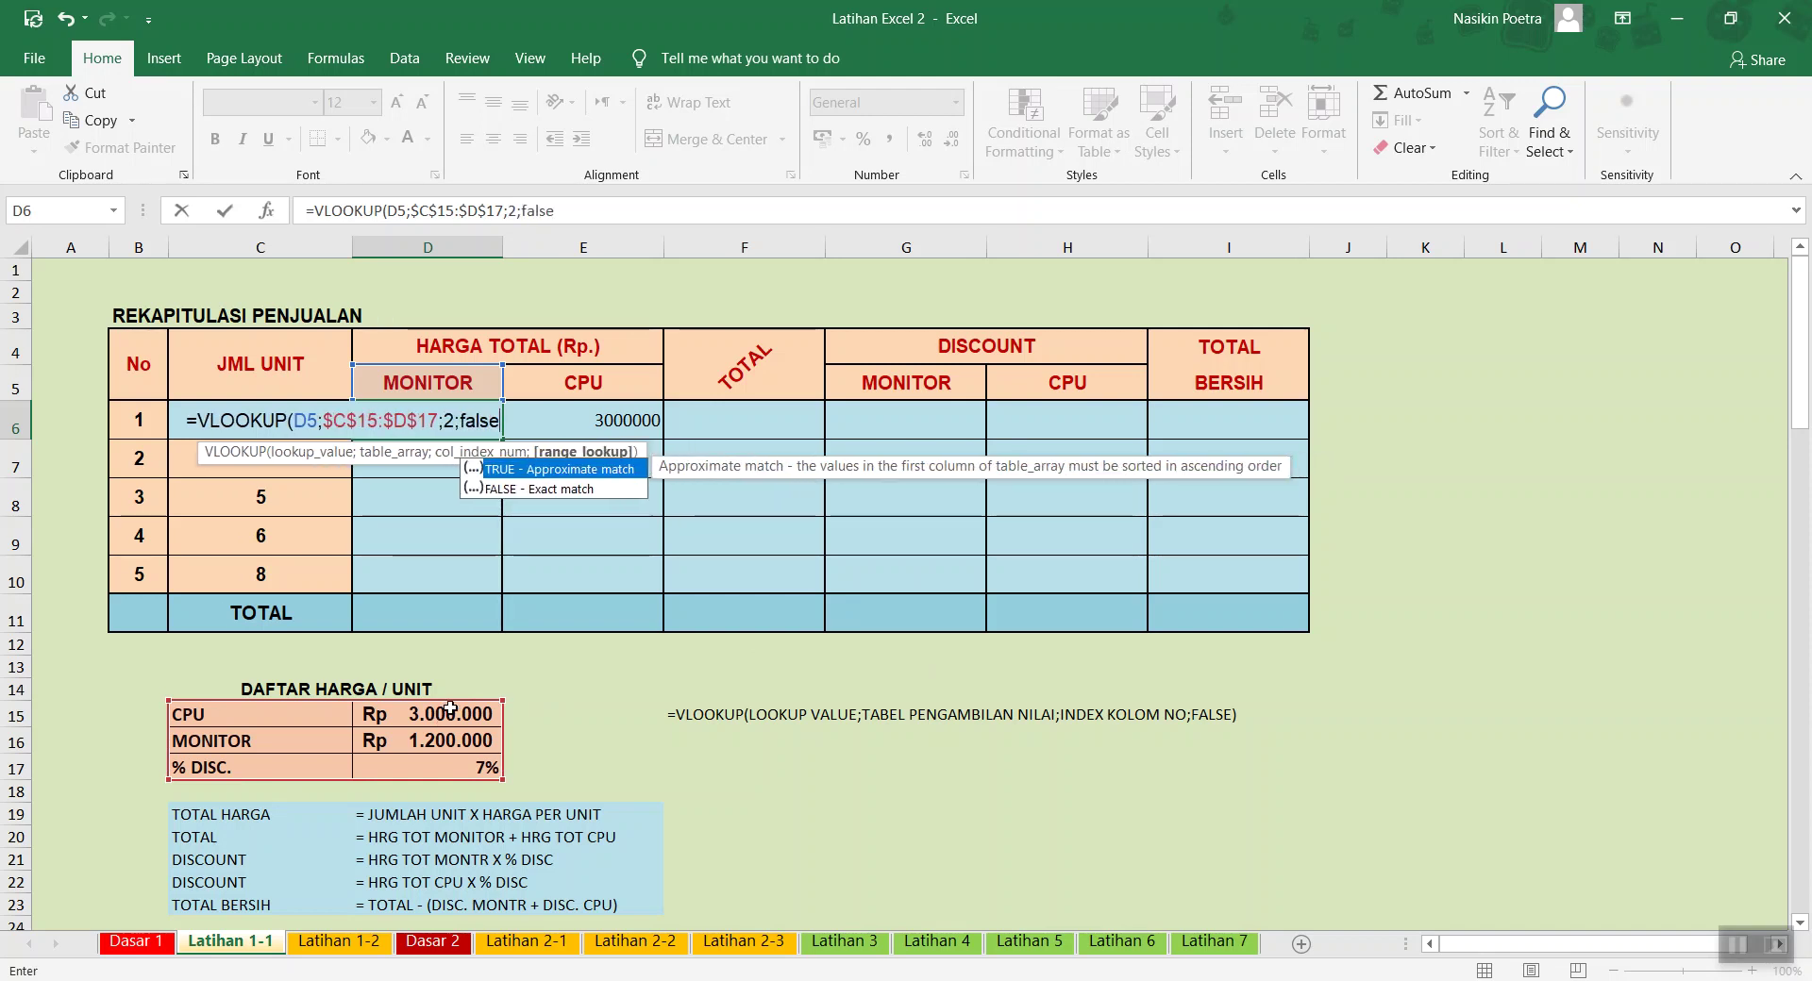
text())
key(Return)
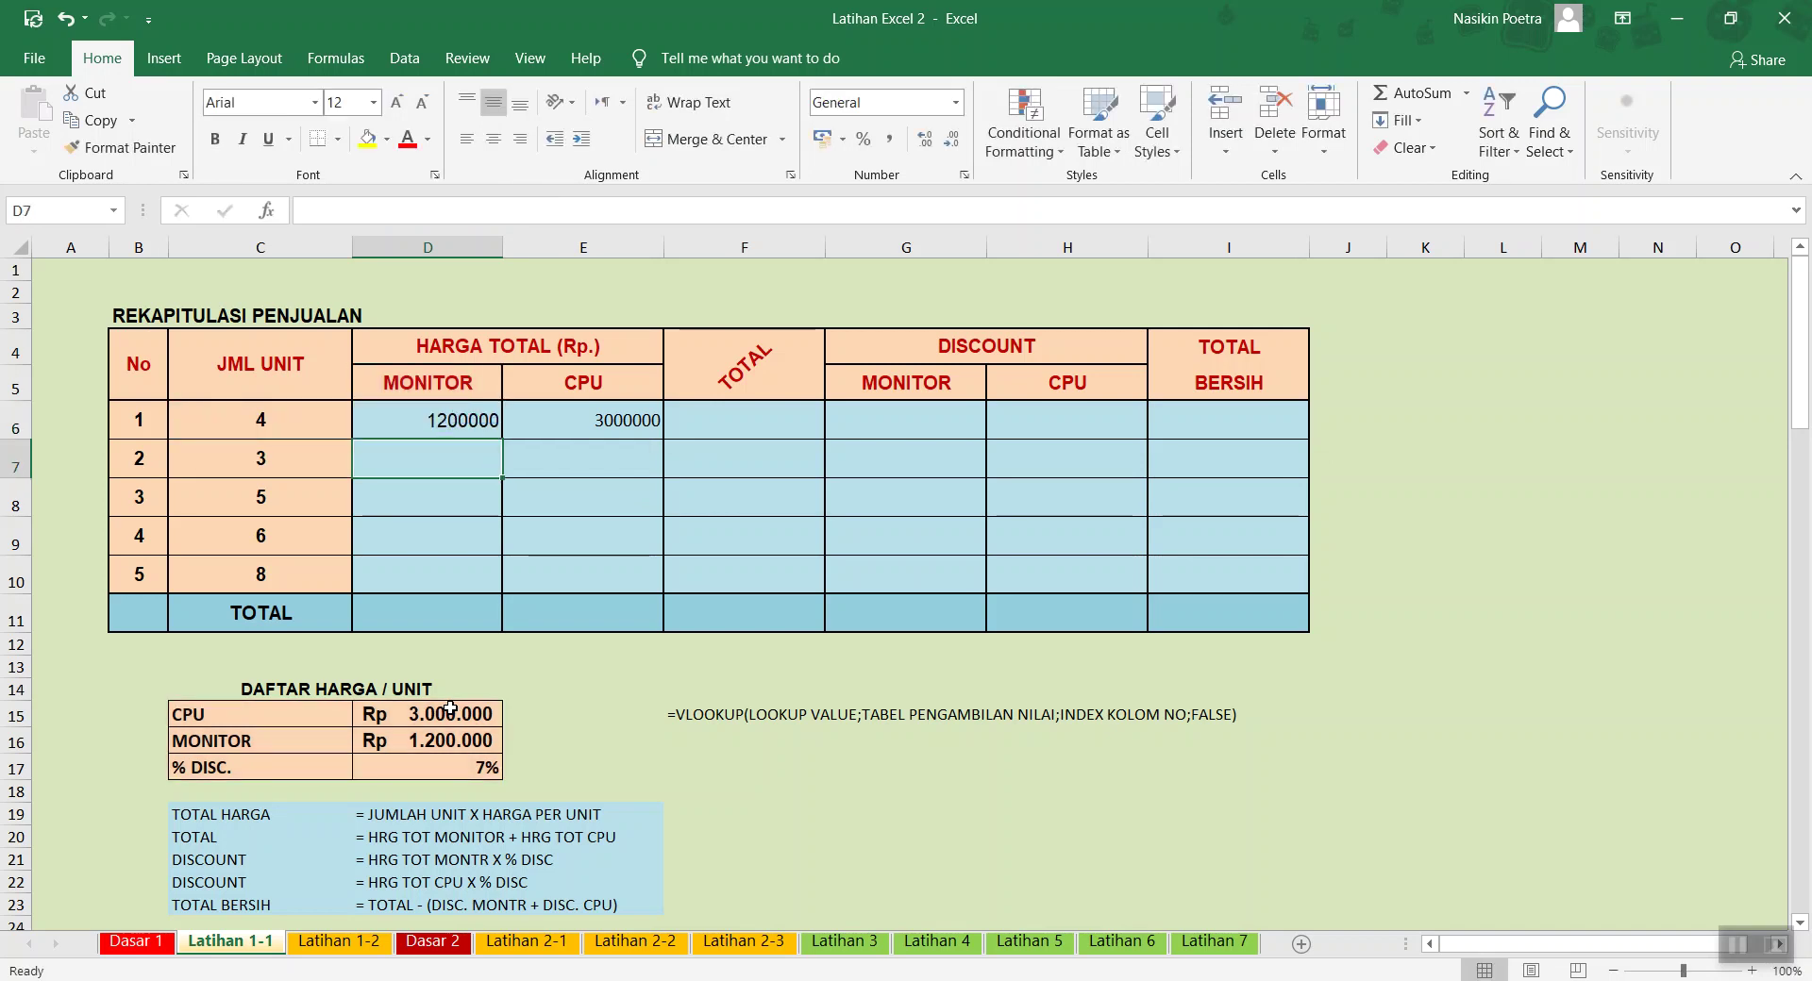
Try copying the monitor lookup from D6 down to D10, and compare the lookup references in D6 and D7
key(Up)
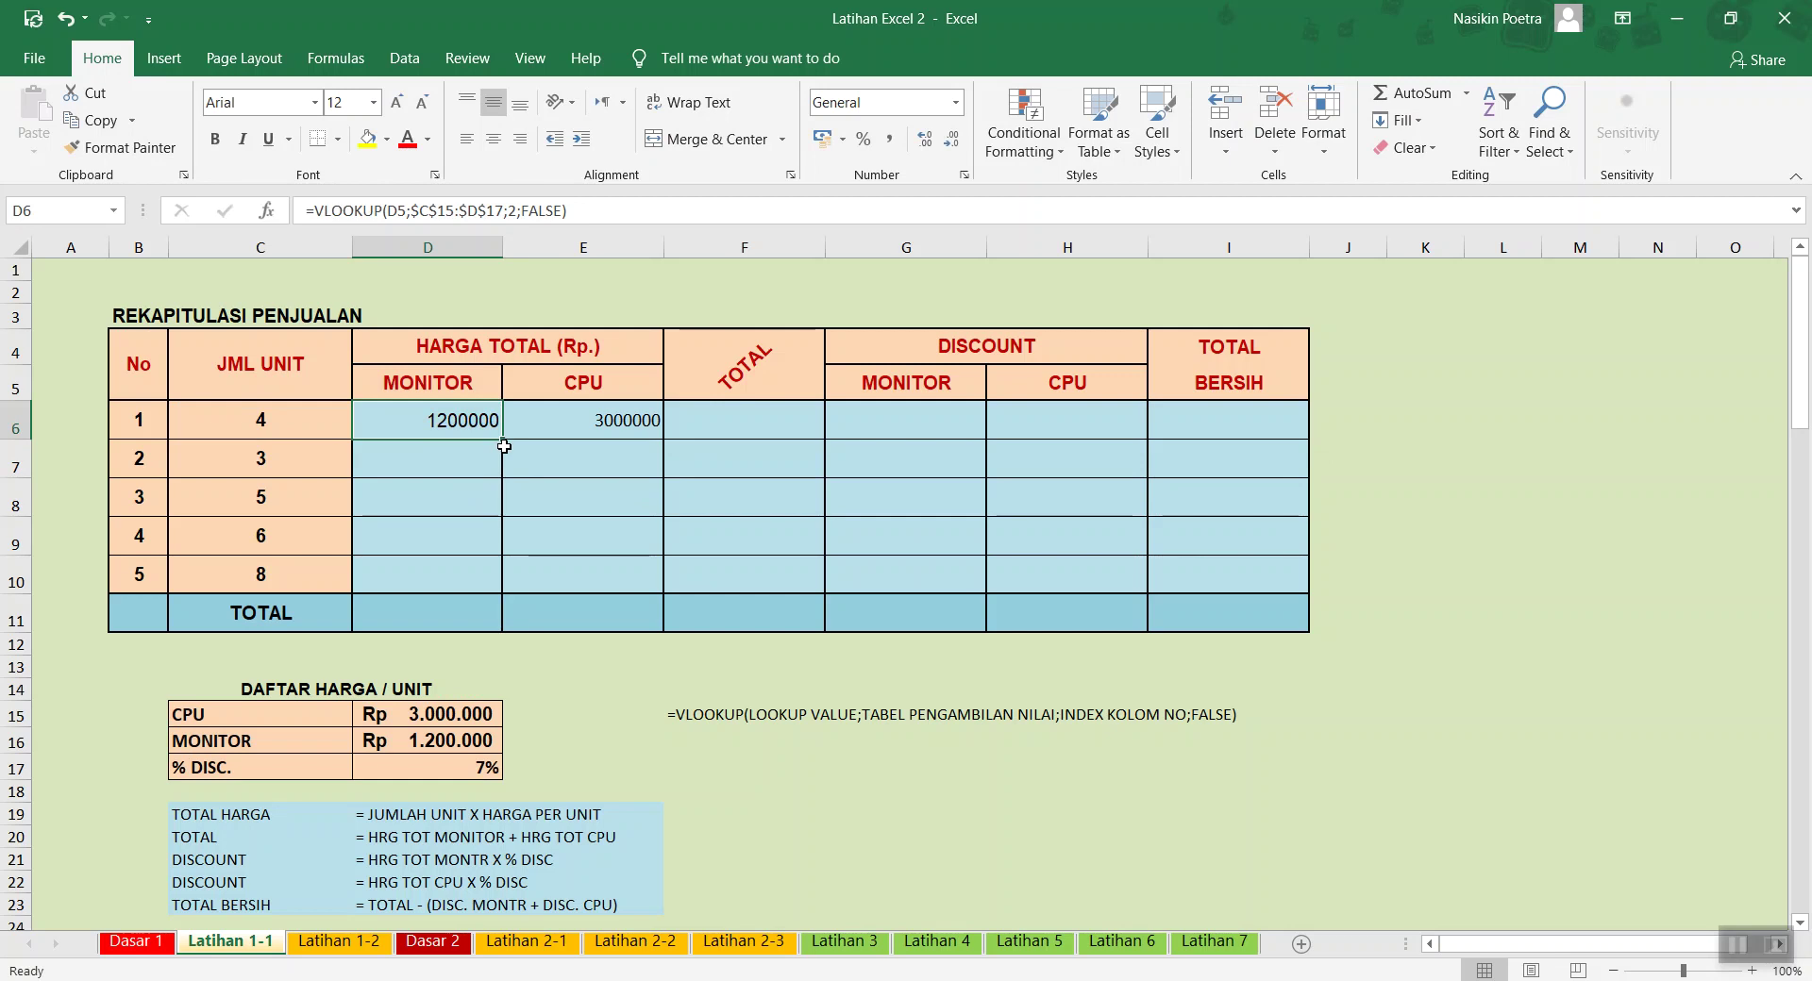
drag(504, 447, 501, 593)
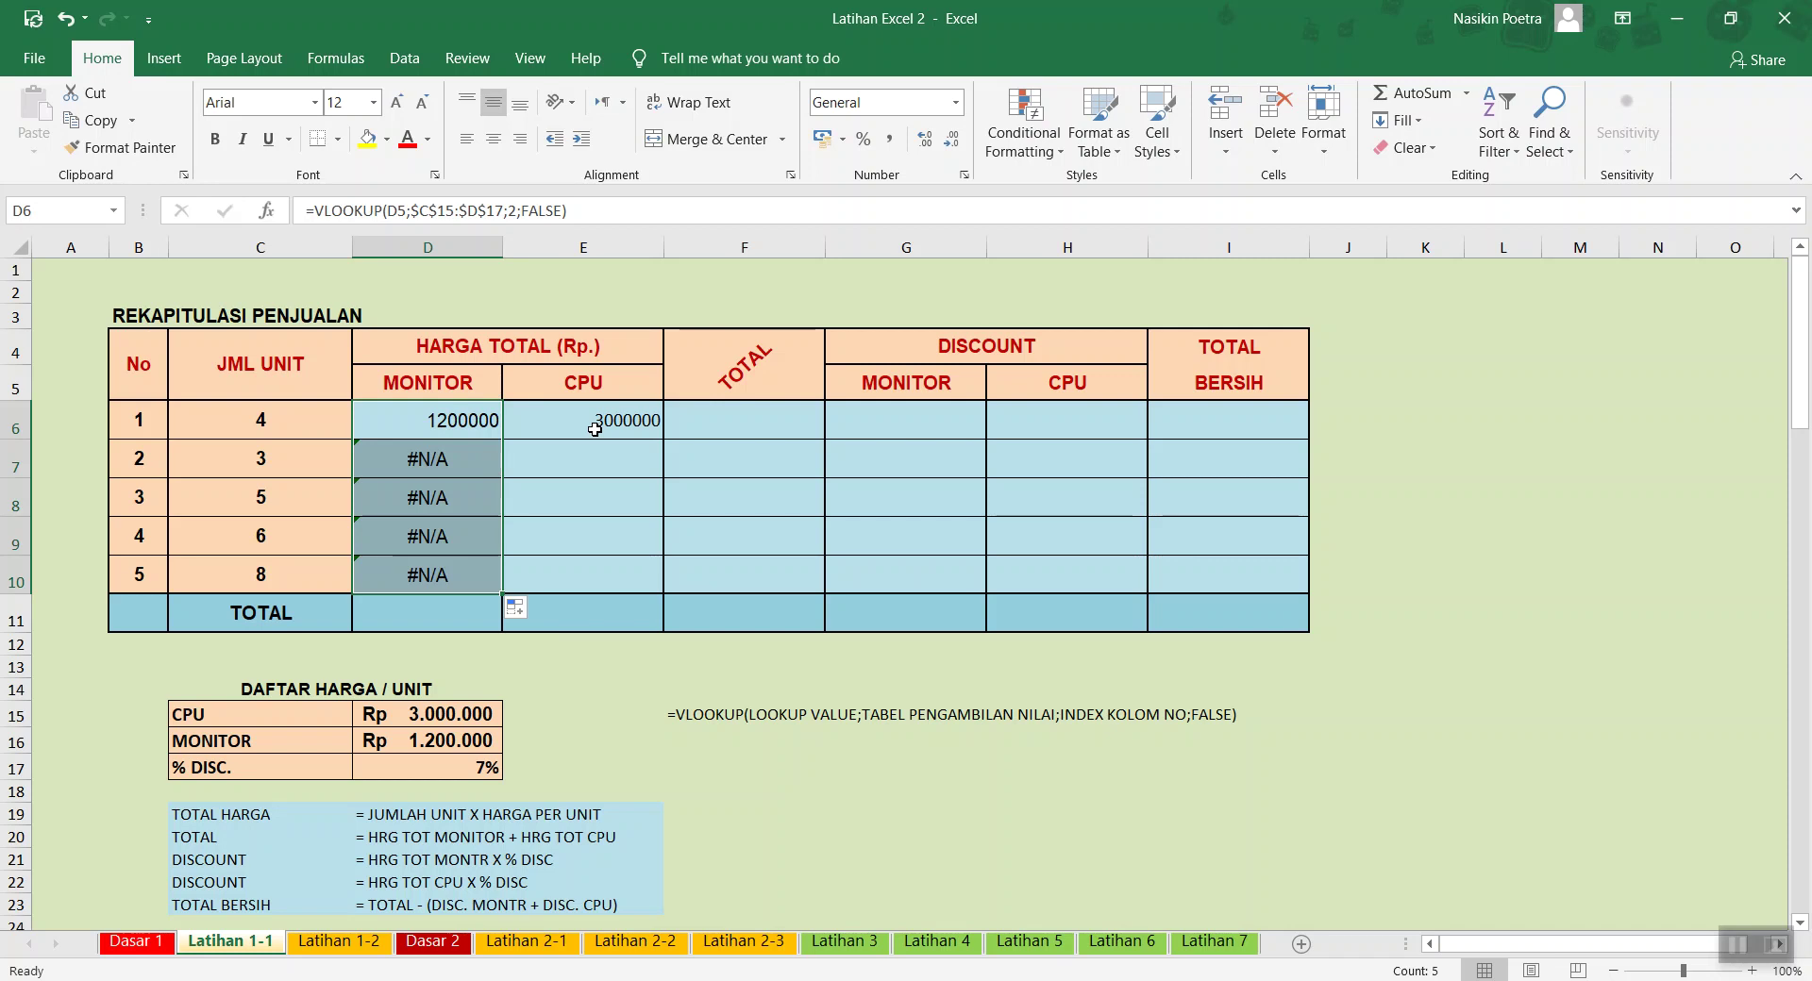
click(478, 416)
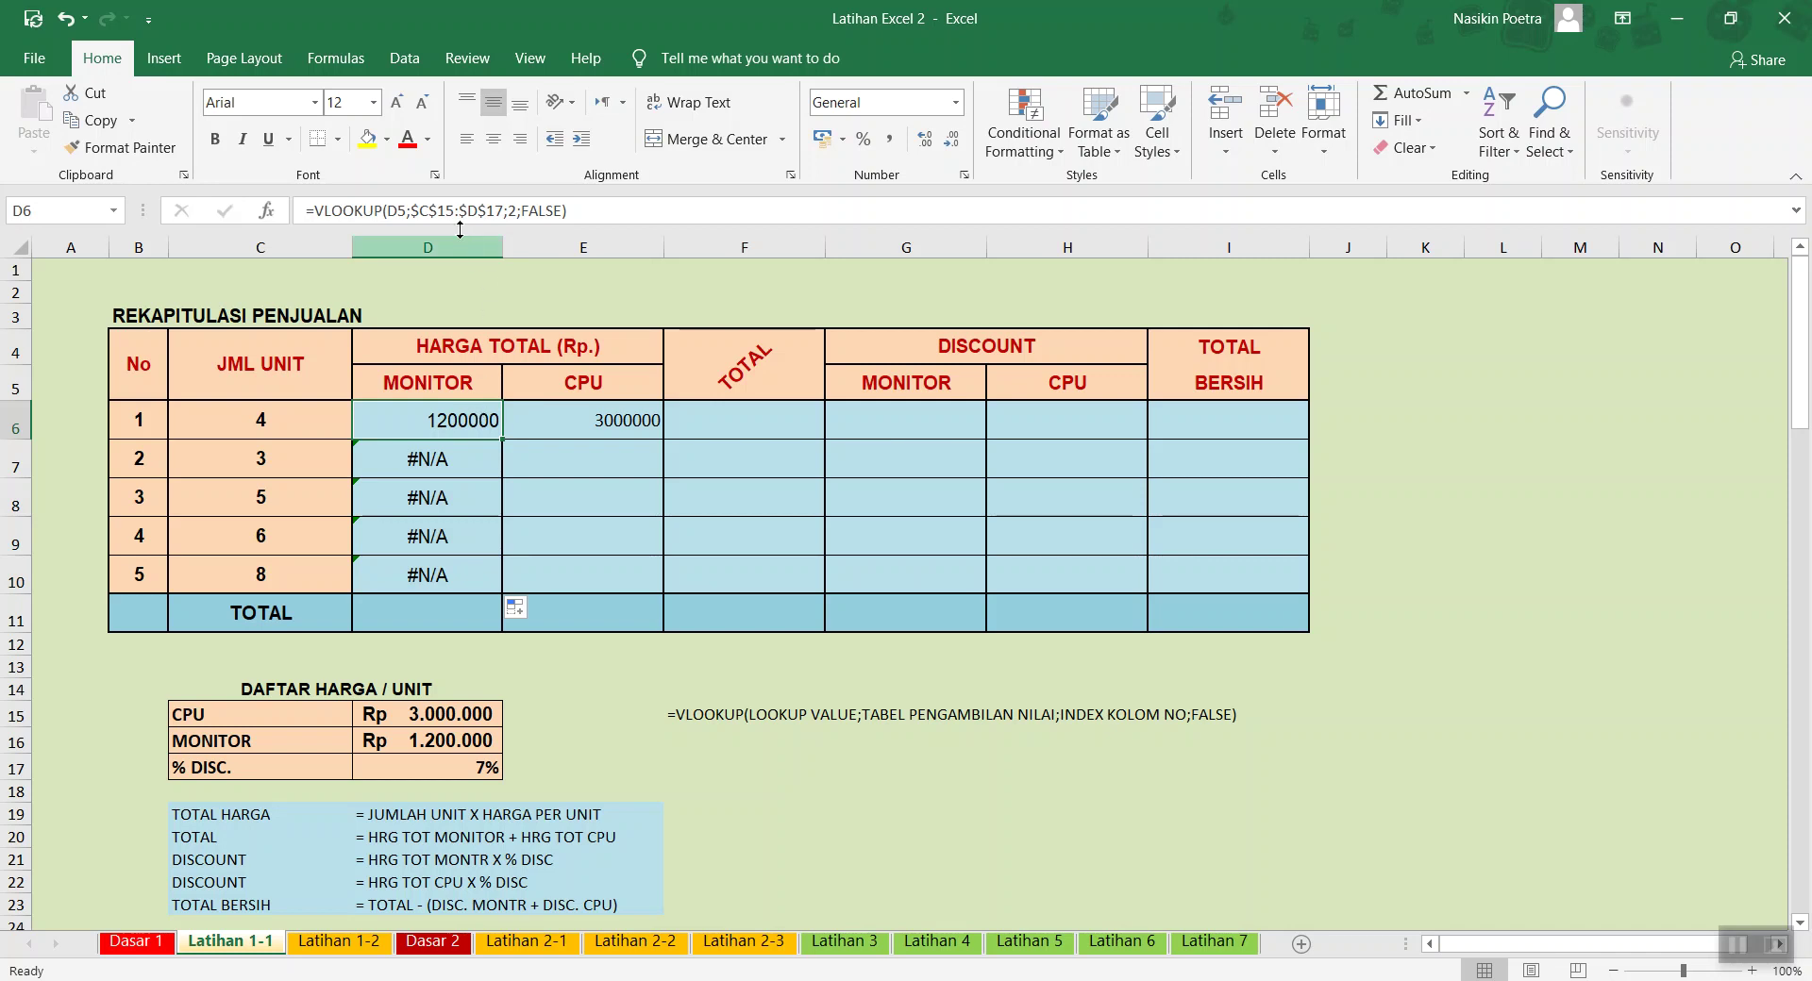
click(440, 452)
click(437, 423)
click(417, 452)
click(425, 422)
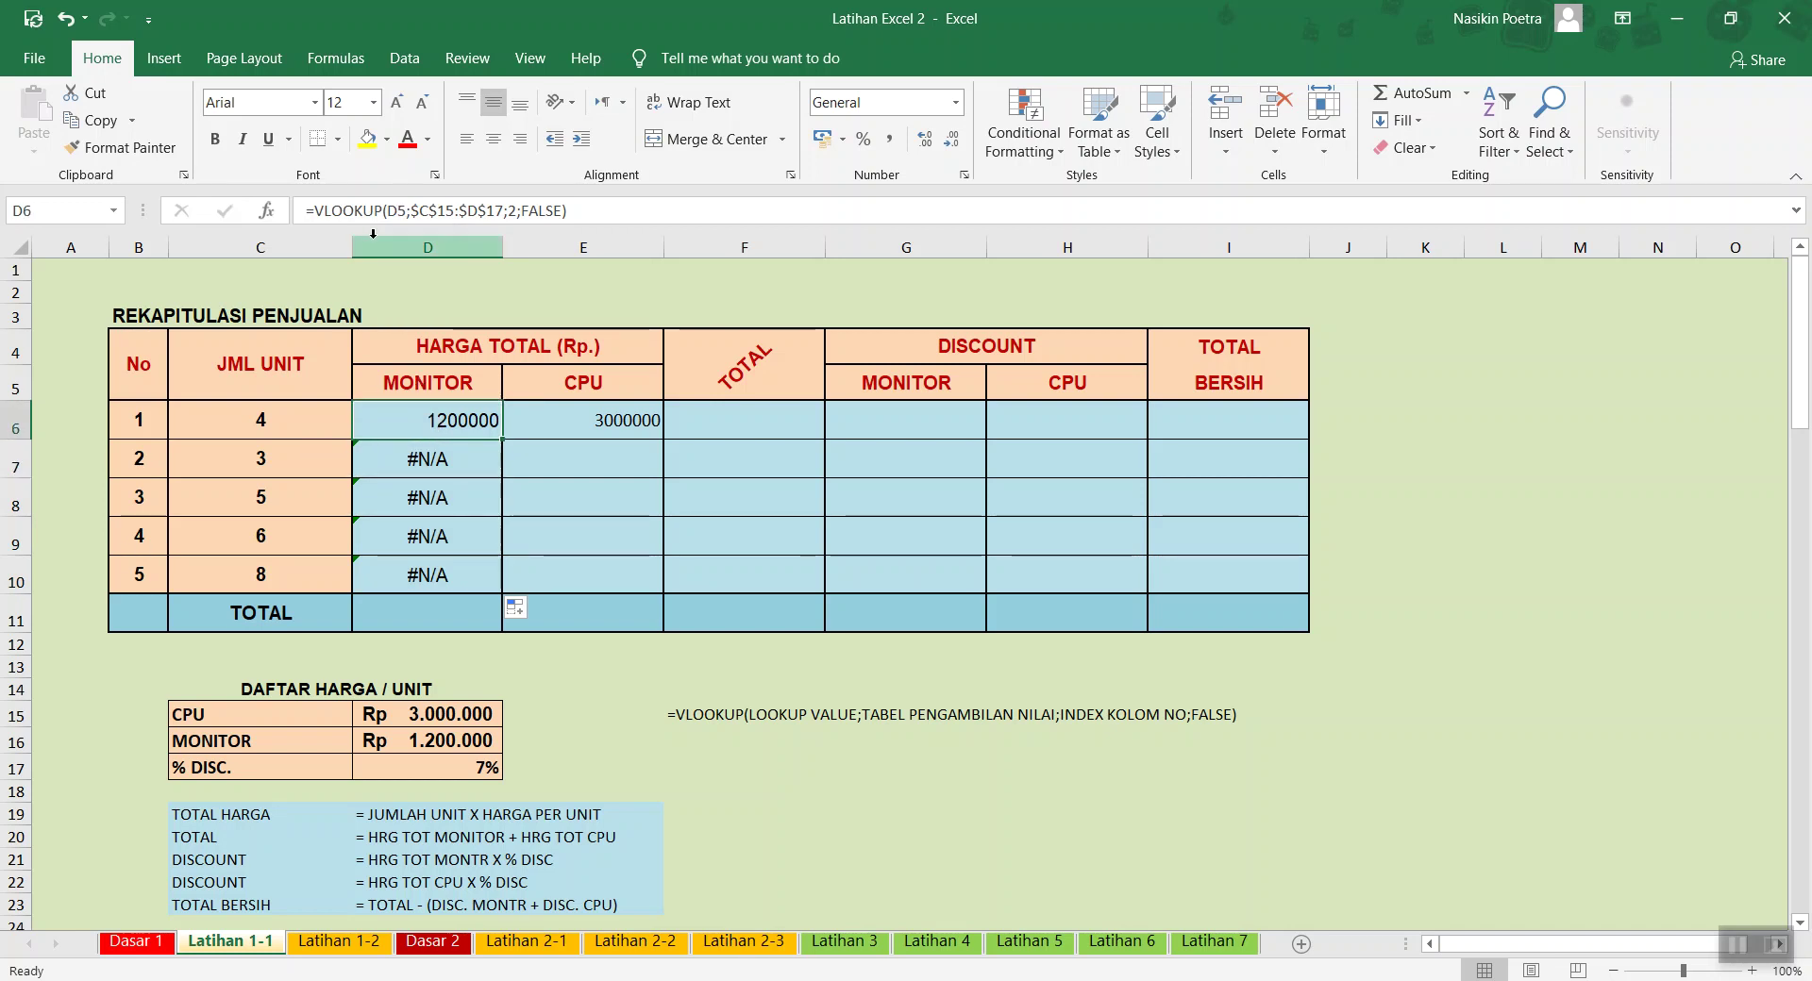
click(442, 460)
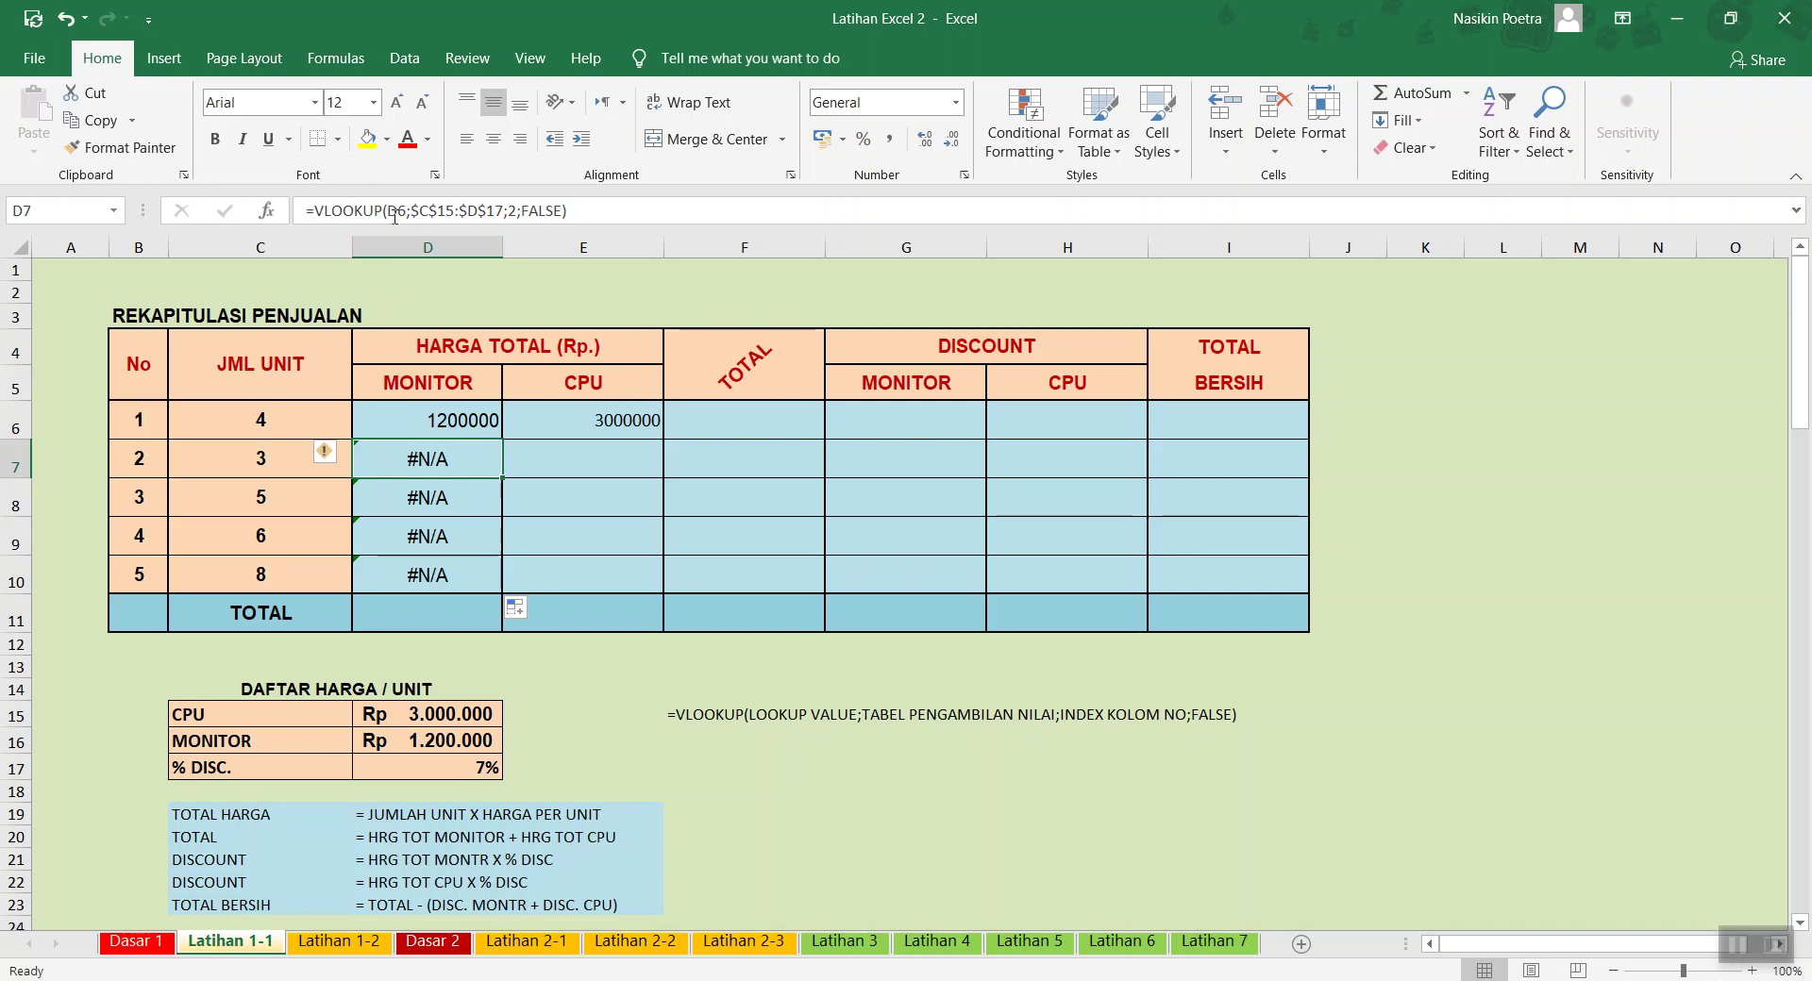
click(448, 424)
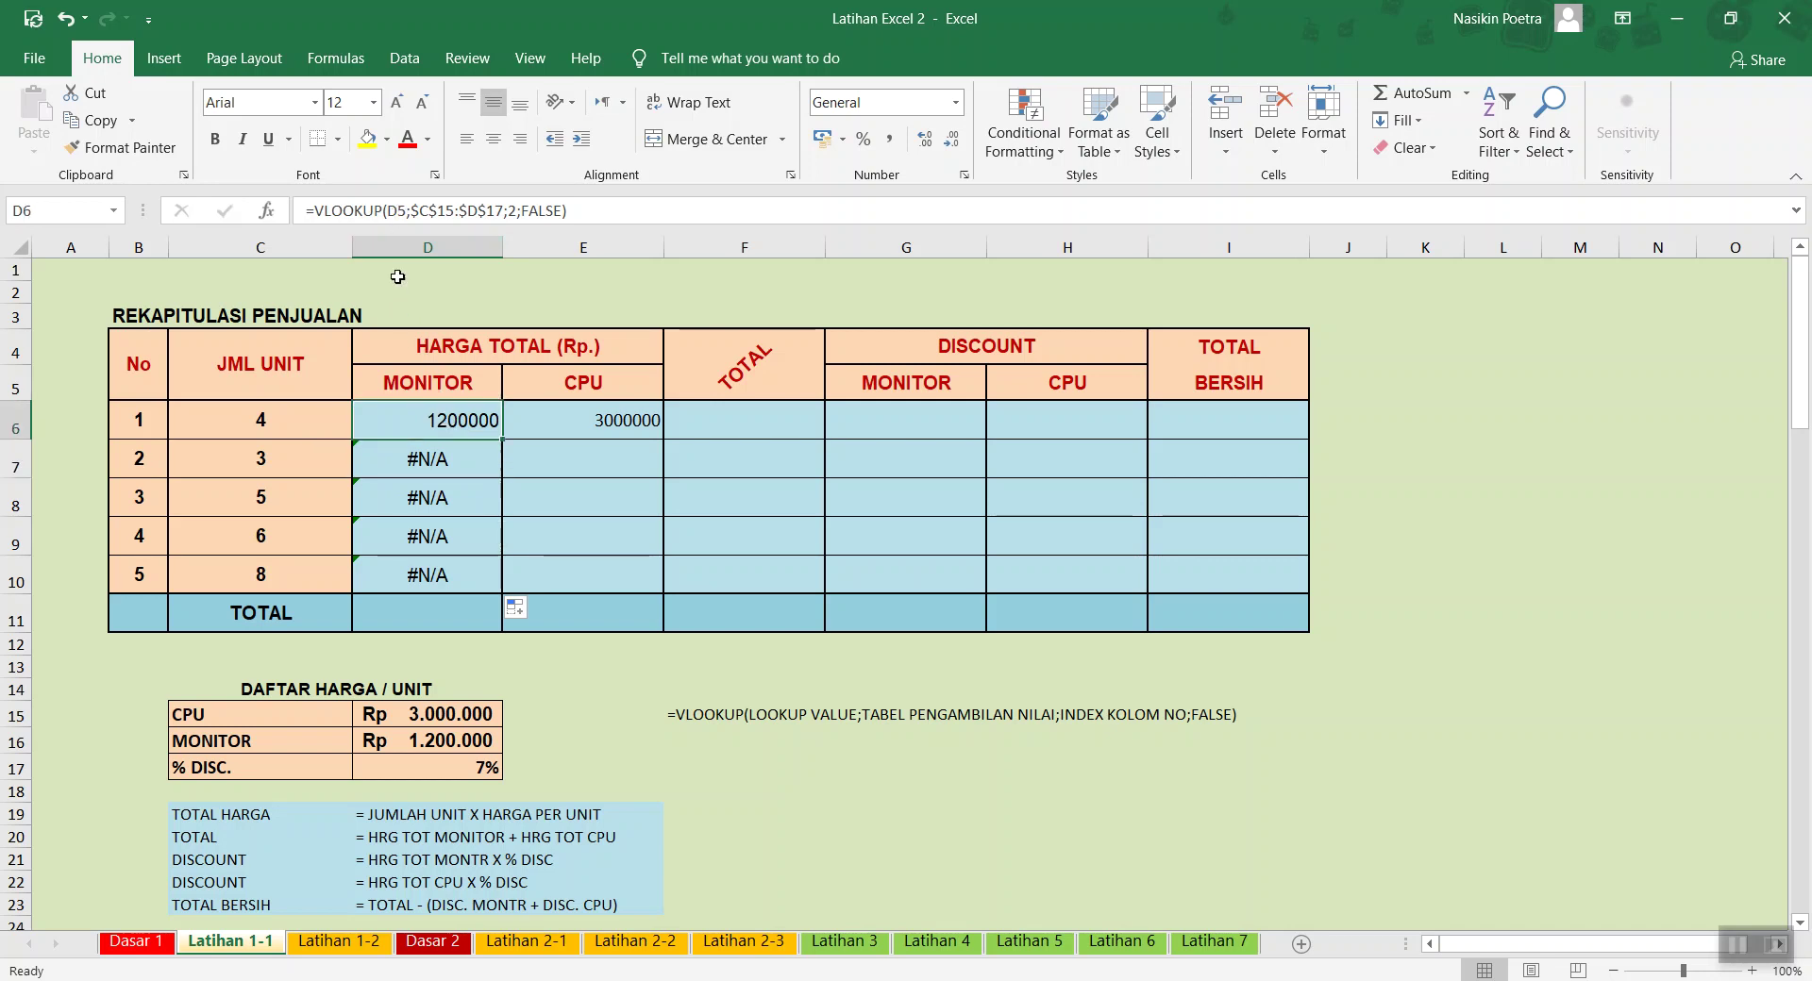
Make the lookup value in the D6 formula absolute as $D$5 and copy the formula down to D10
click(390, 213)
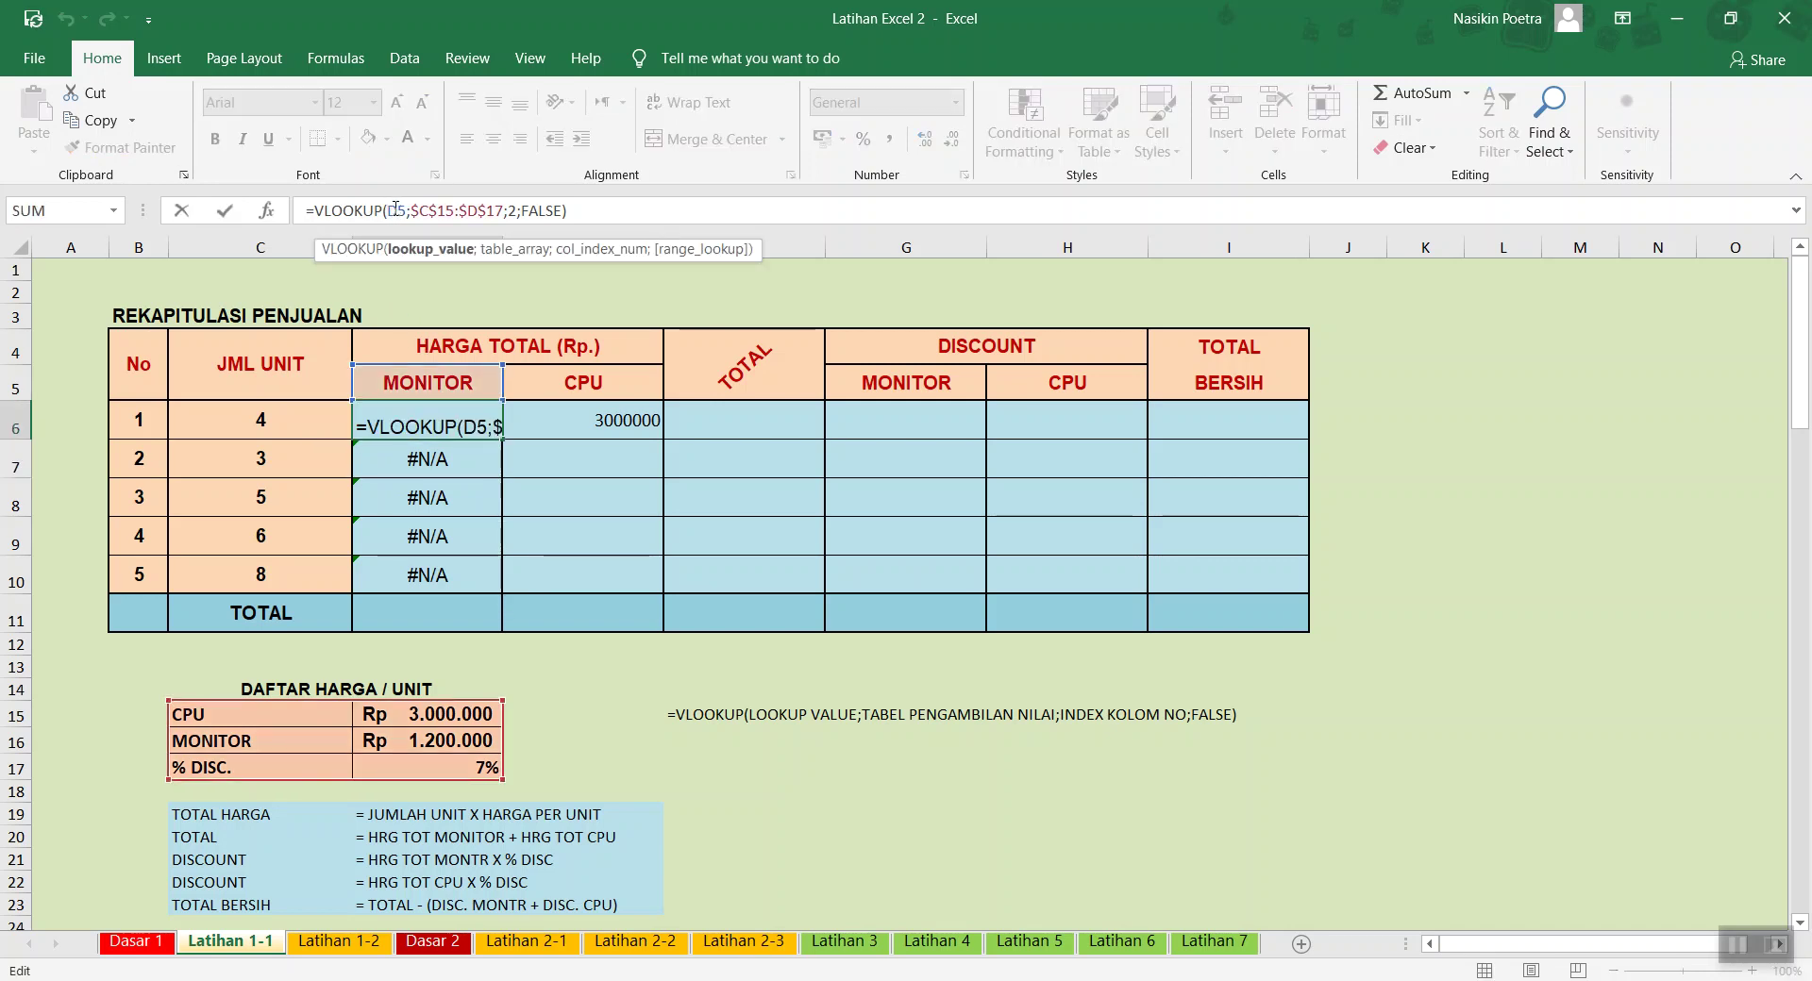
click(395, 206)
key(F4)
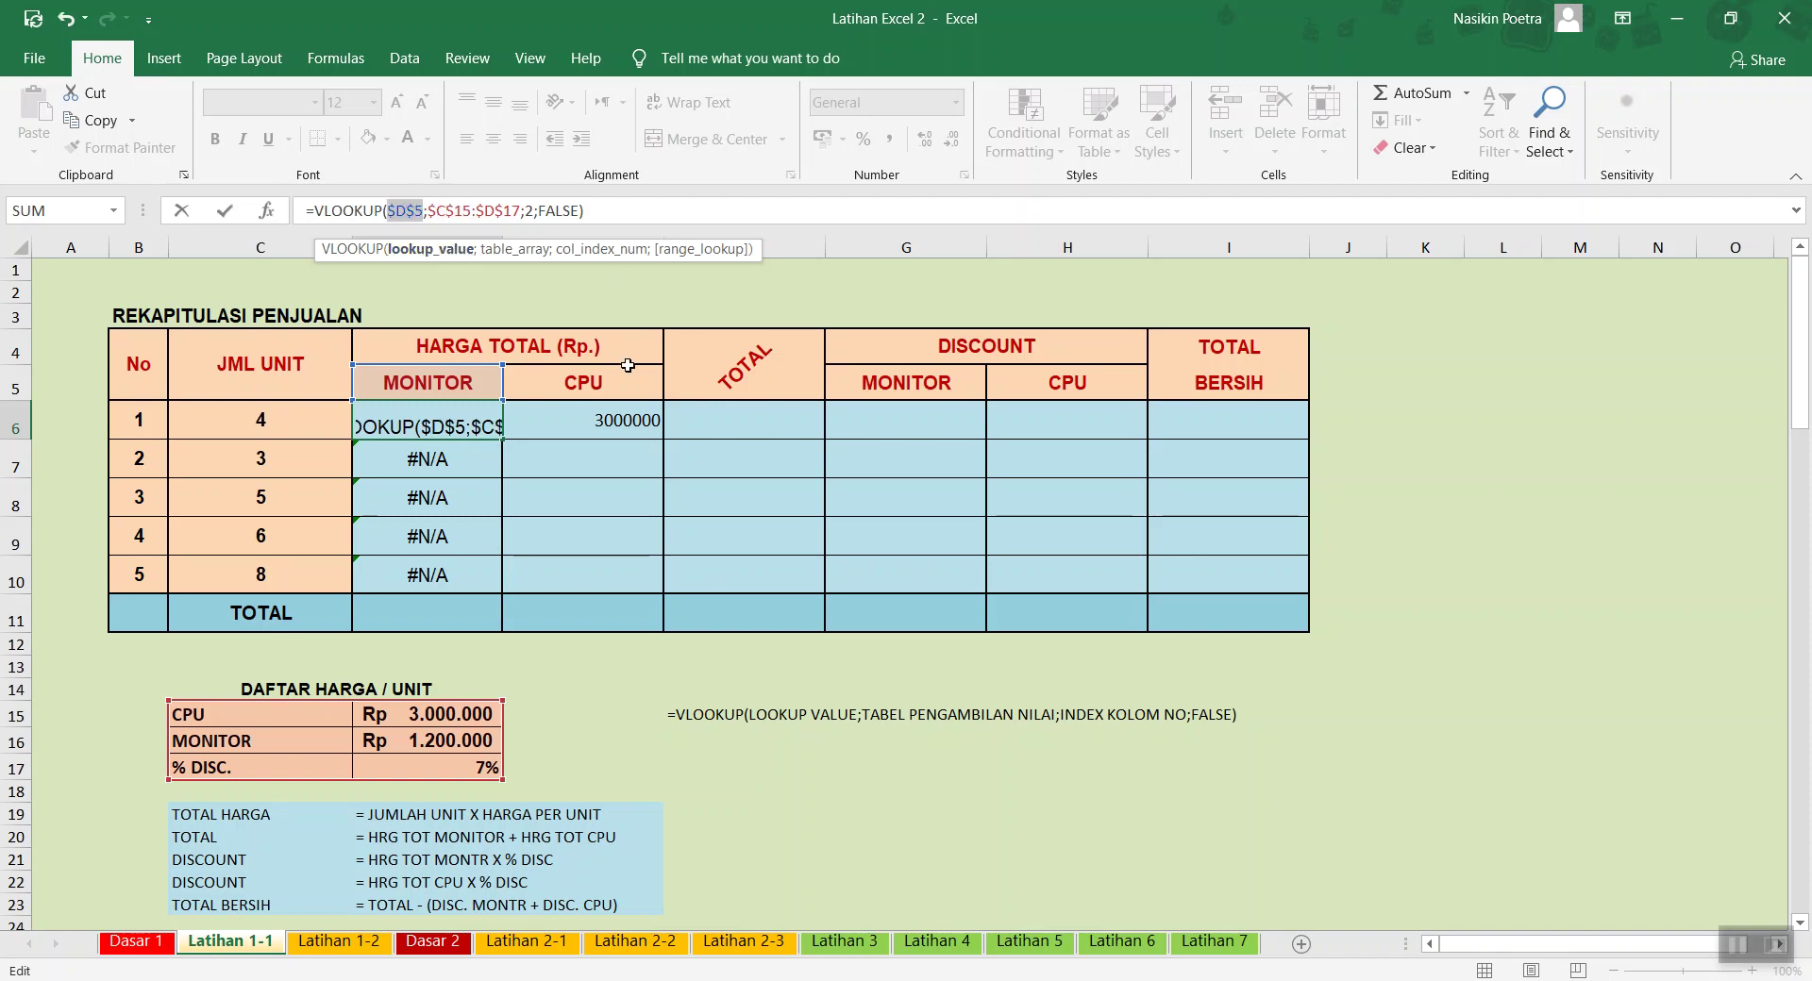
key(Return)
key(Up)
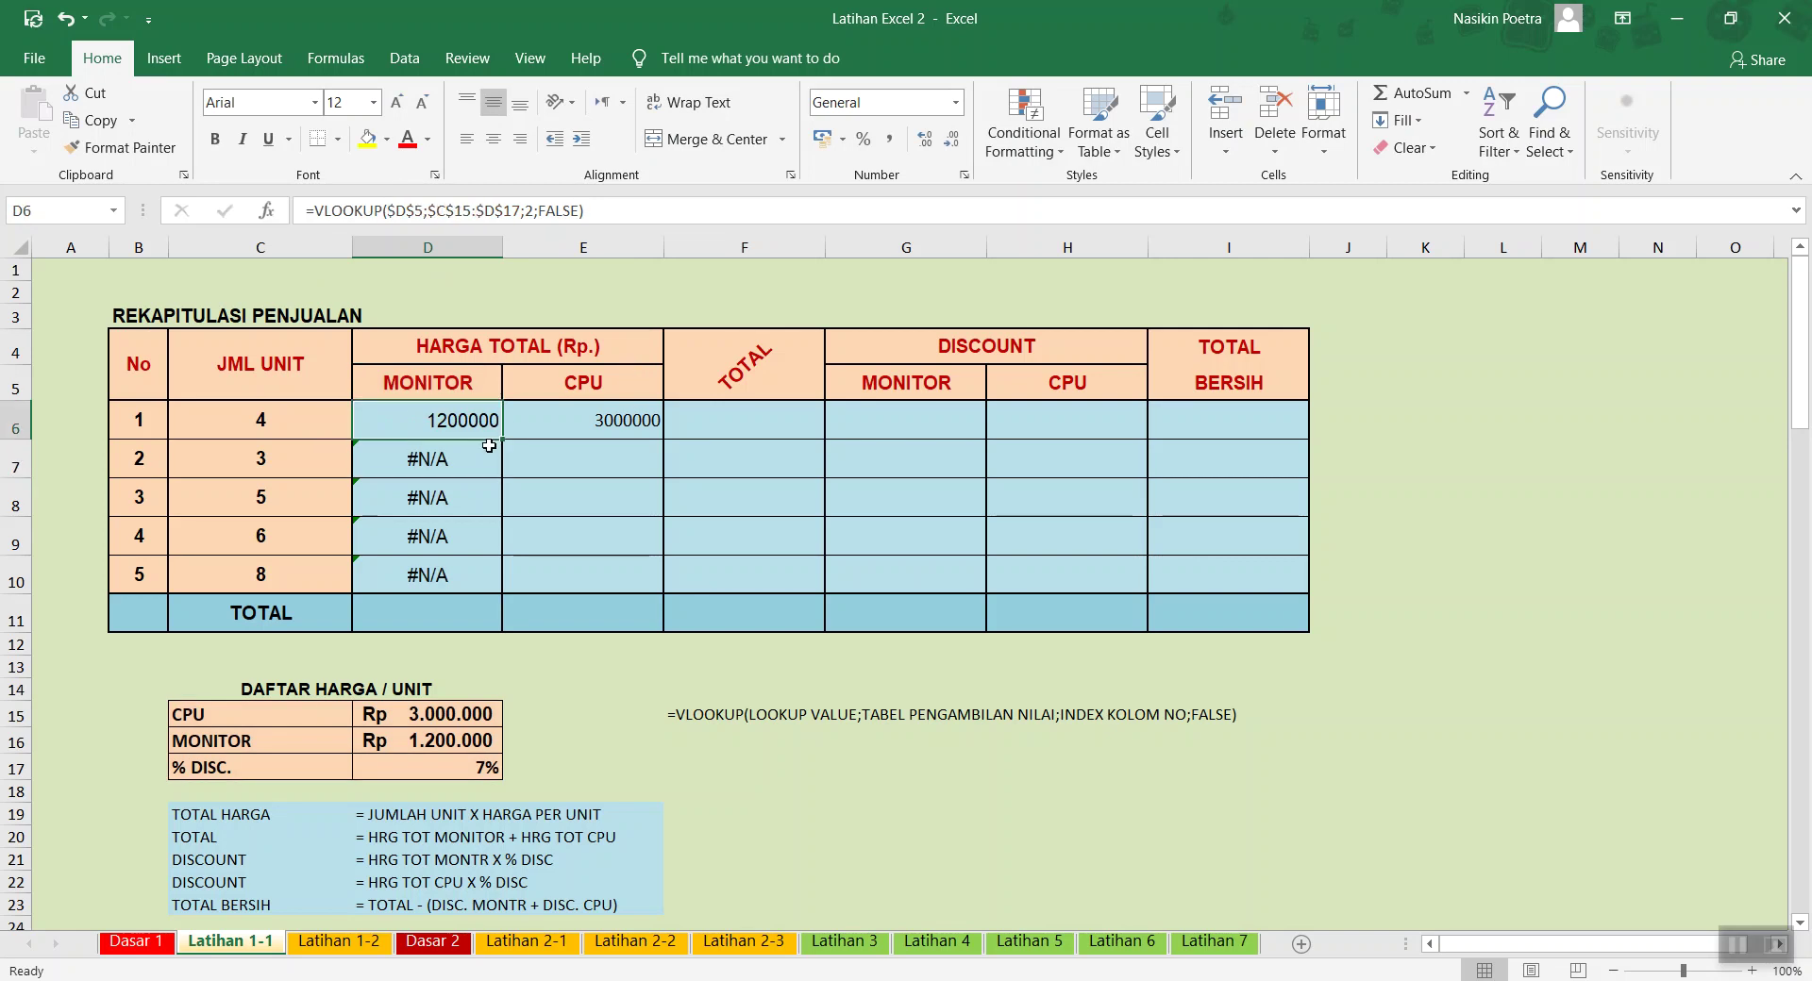
drag(505, 440, 502, 578)
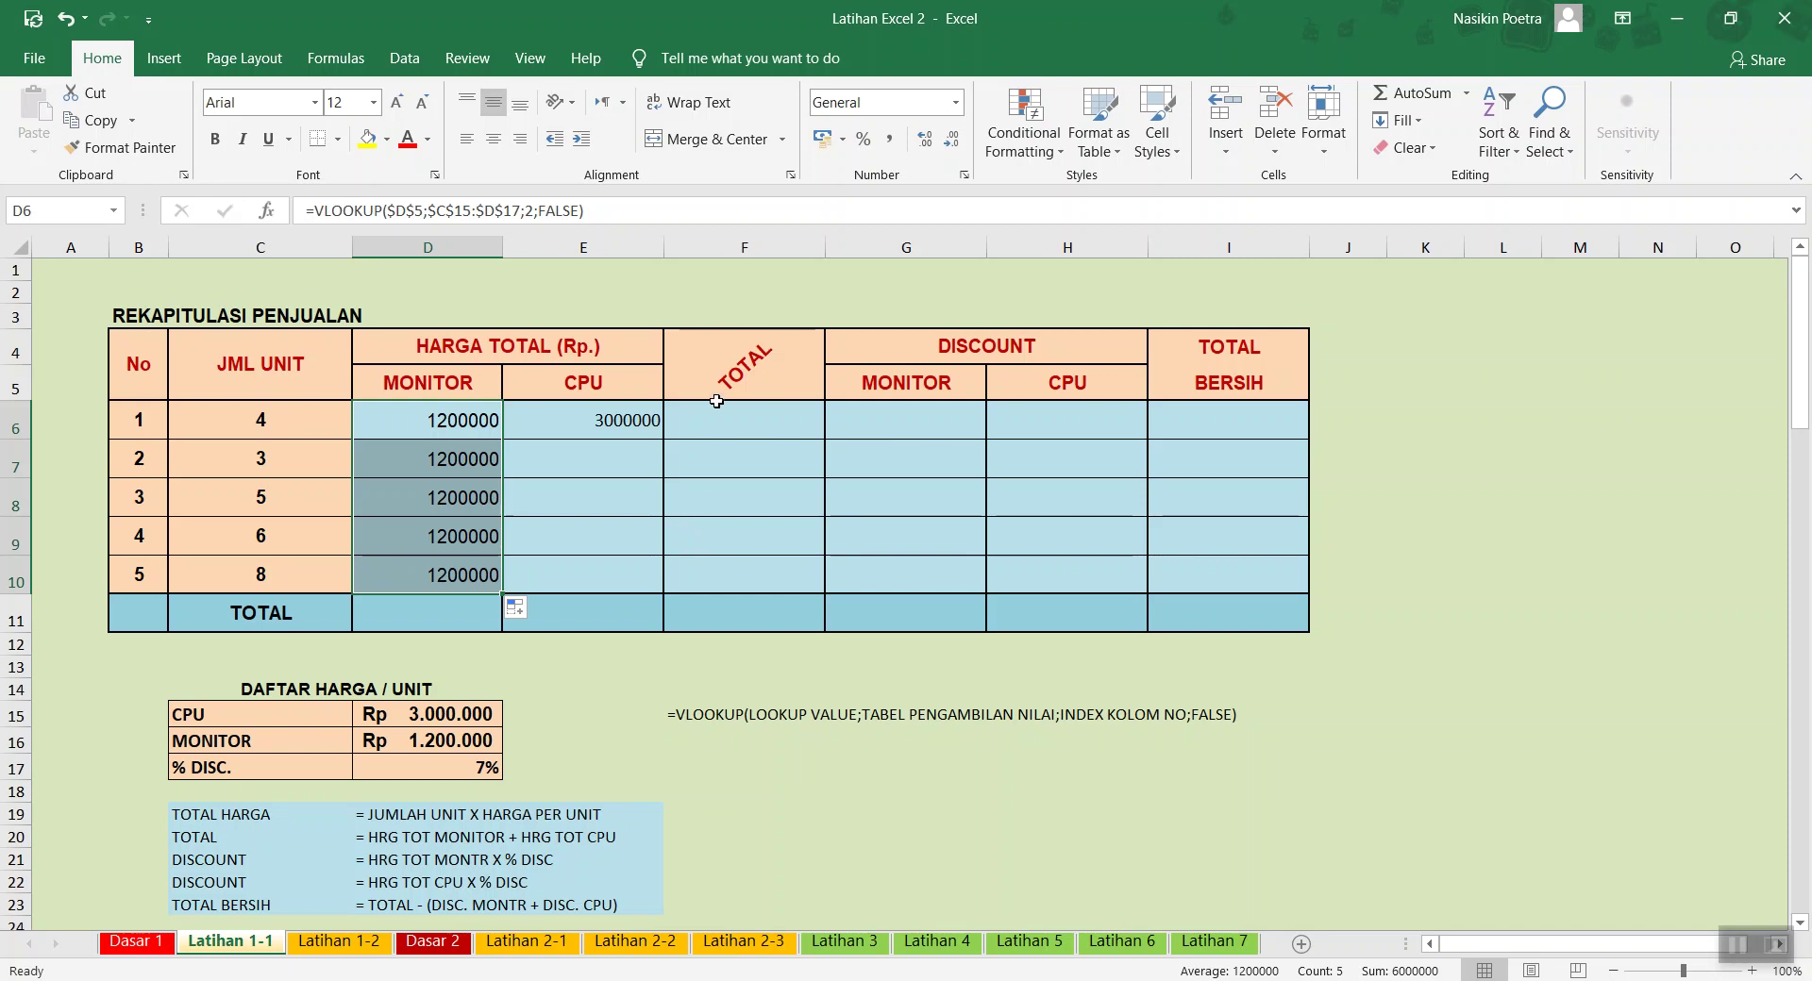
Replace the CPU price in E6 with a VLOOKUP using E5 as lookup value and the absolute price list $C$15:$D$17 as table
click(639, 418)
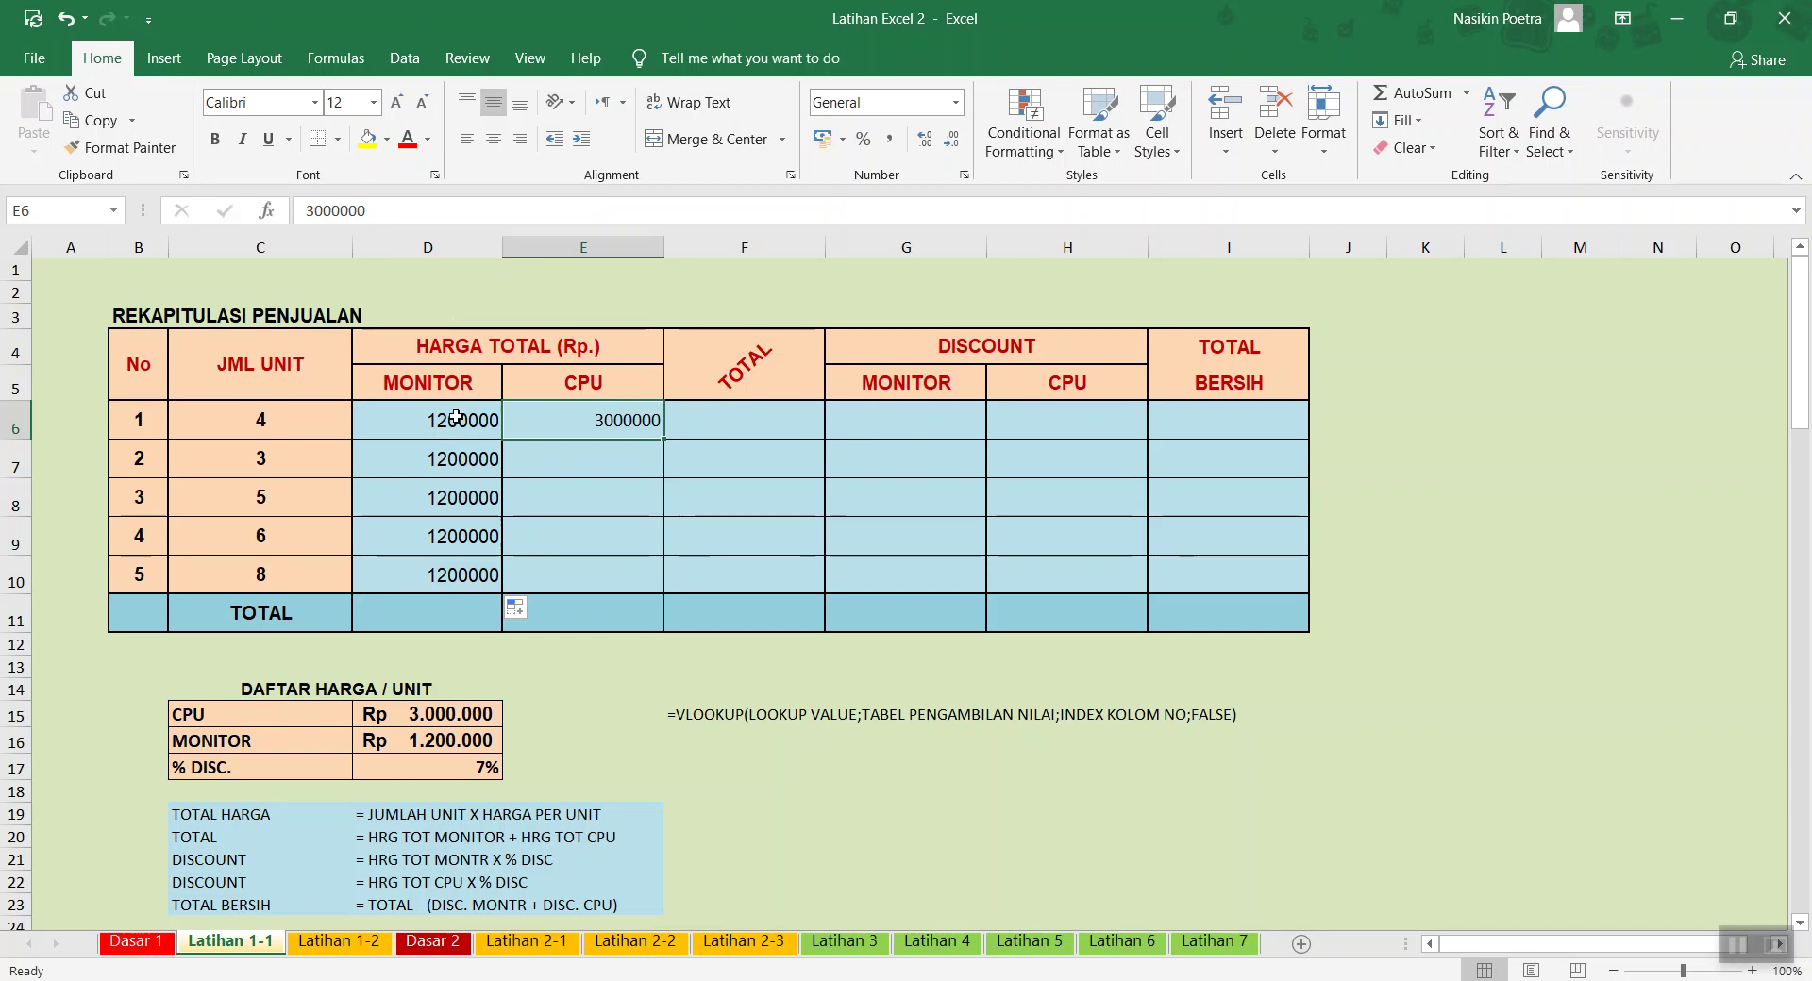
text(=vl)
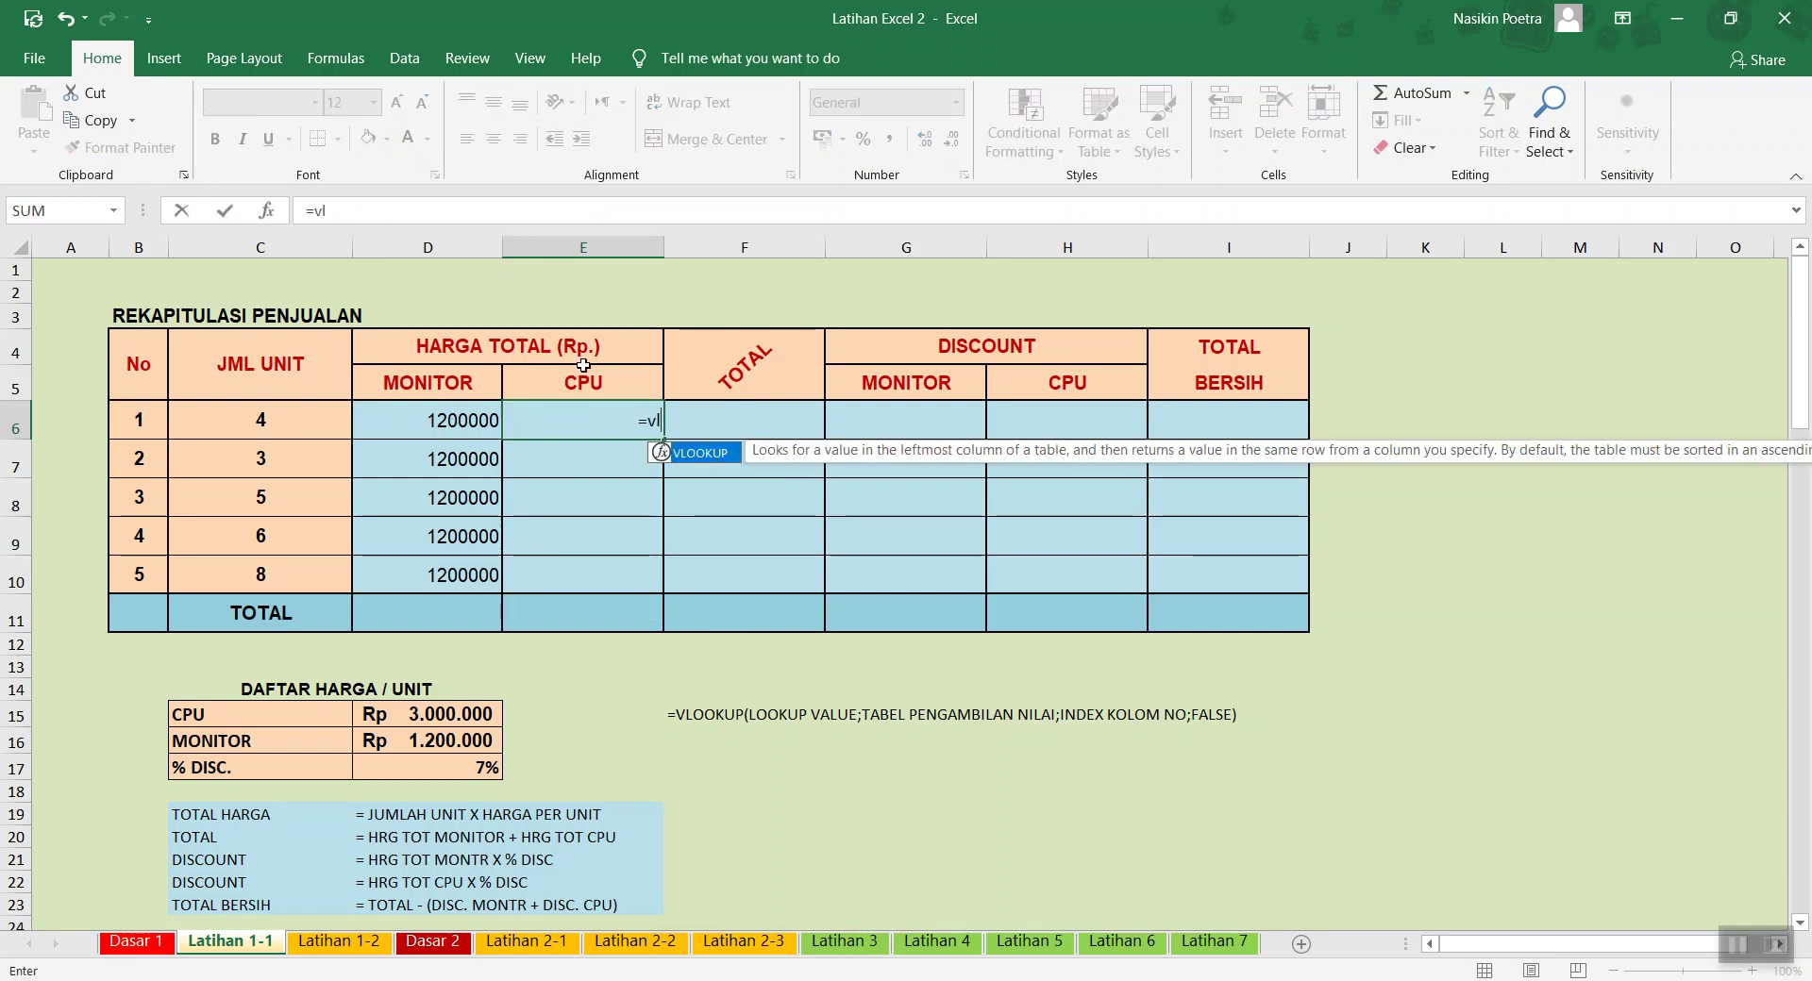
double_click(703, 456)
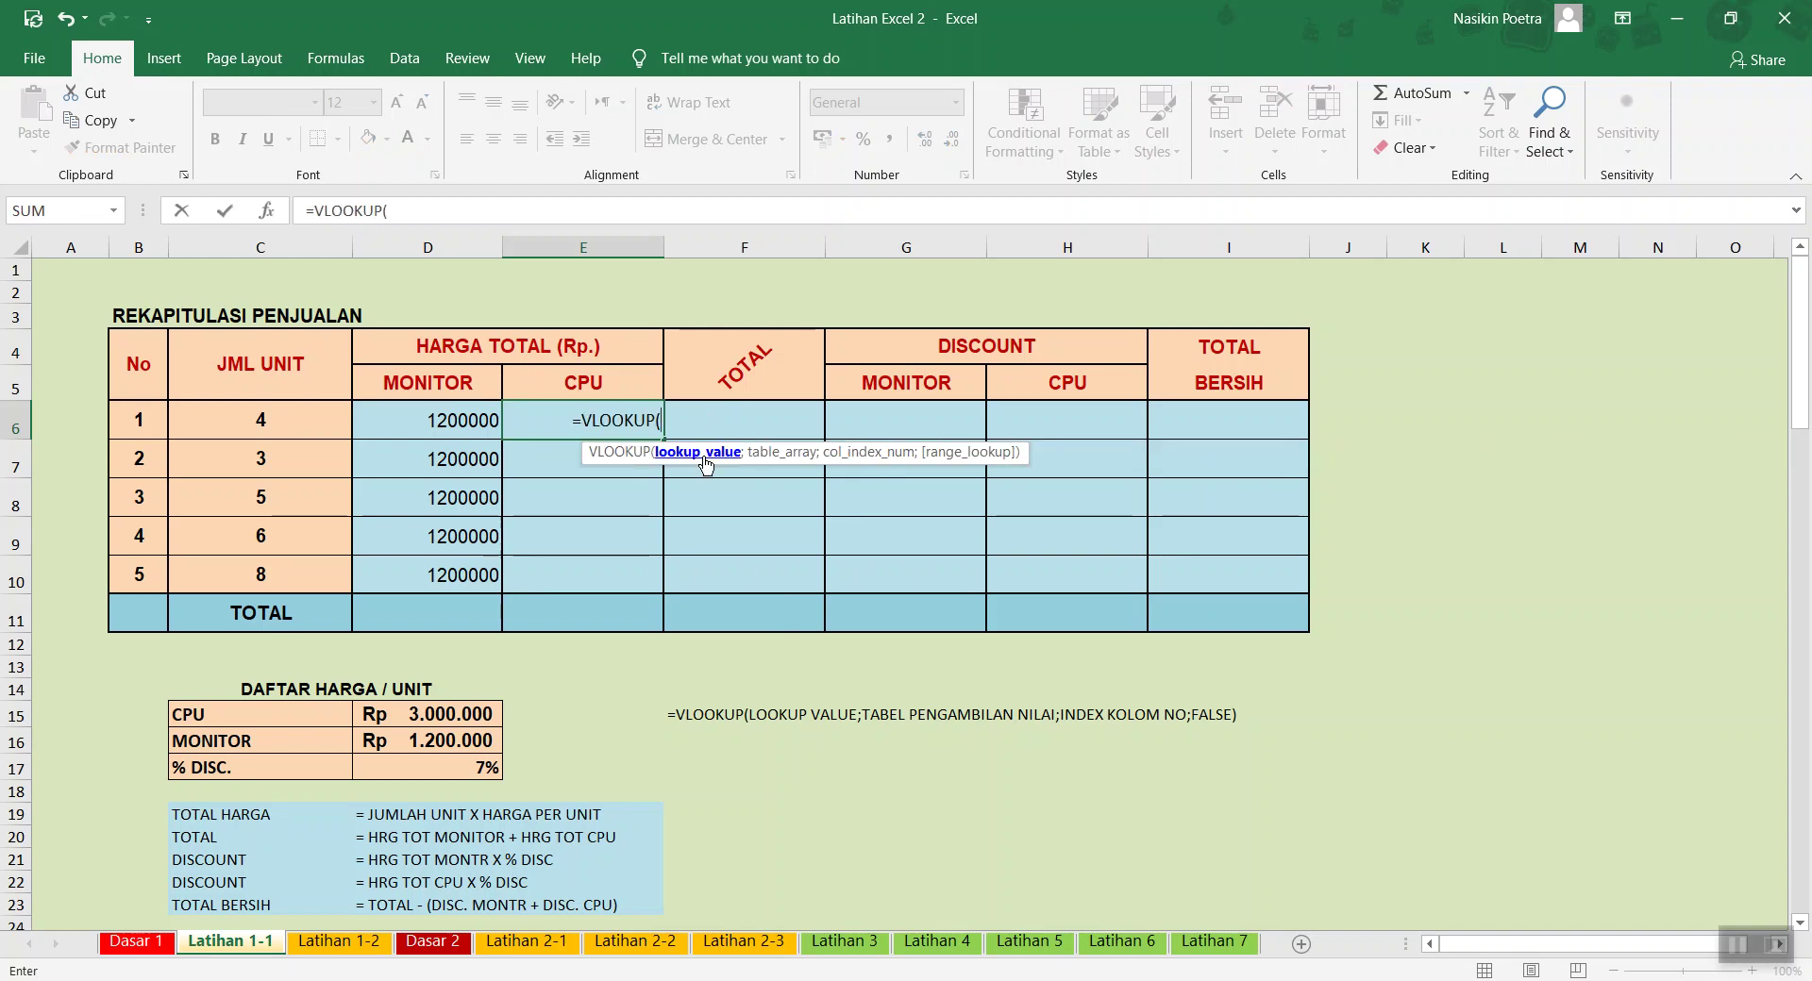
click(610, 371)
text(;)
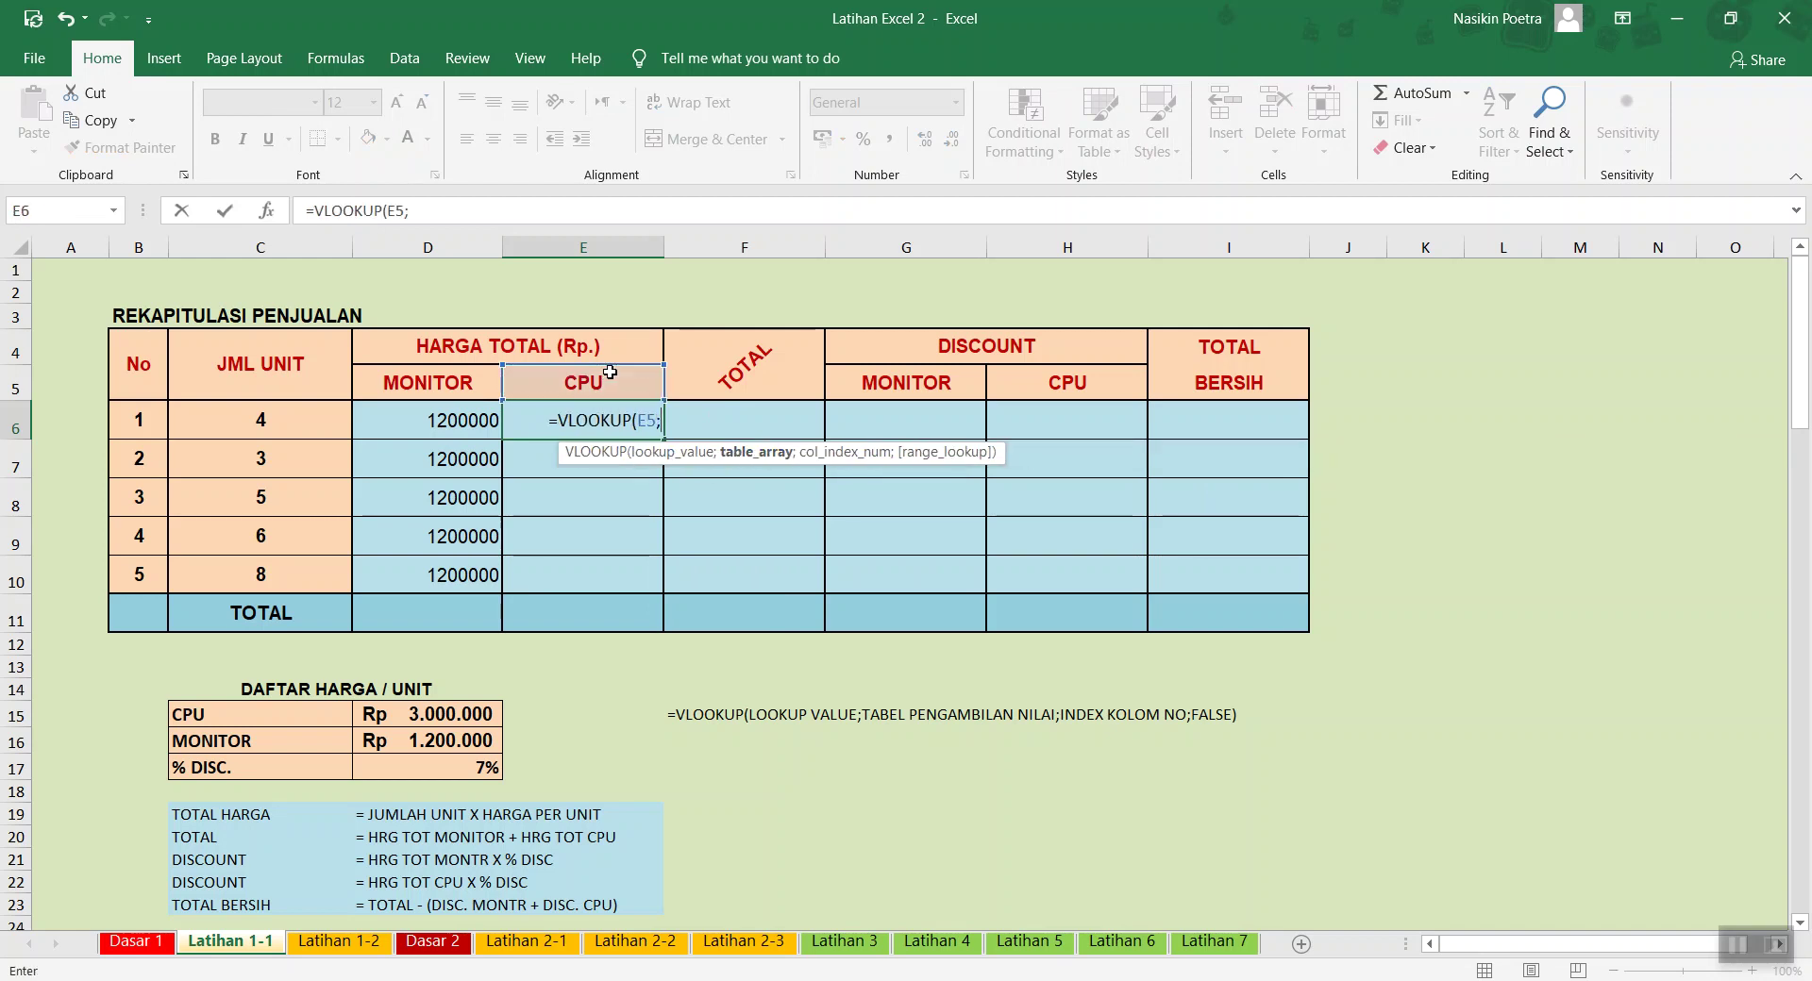
drag(262, 727, 445, 773)
key(F4)
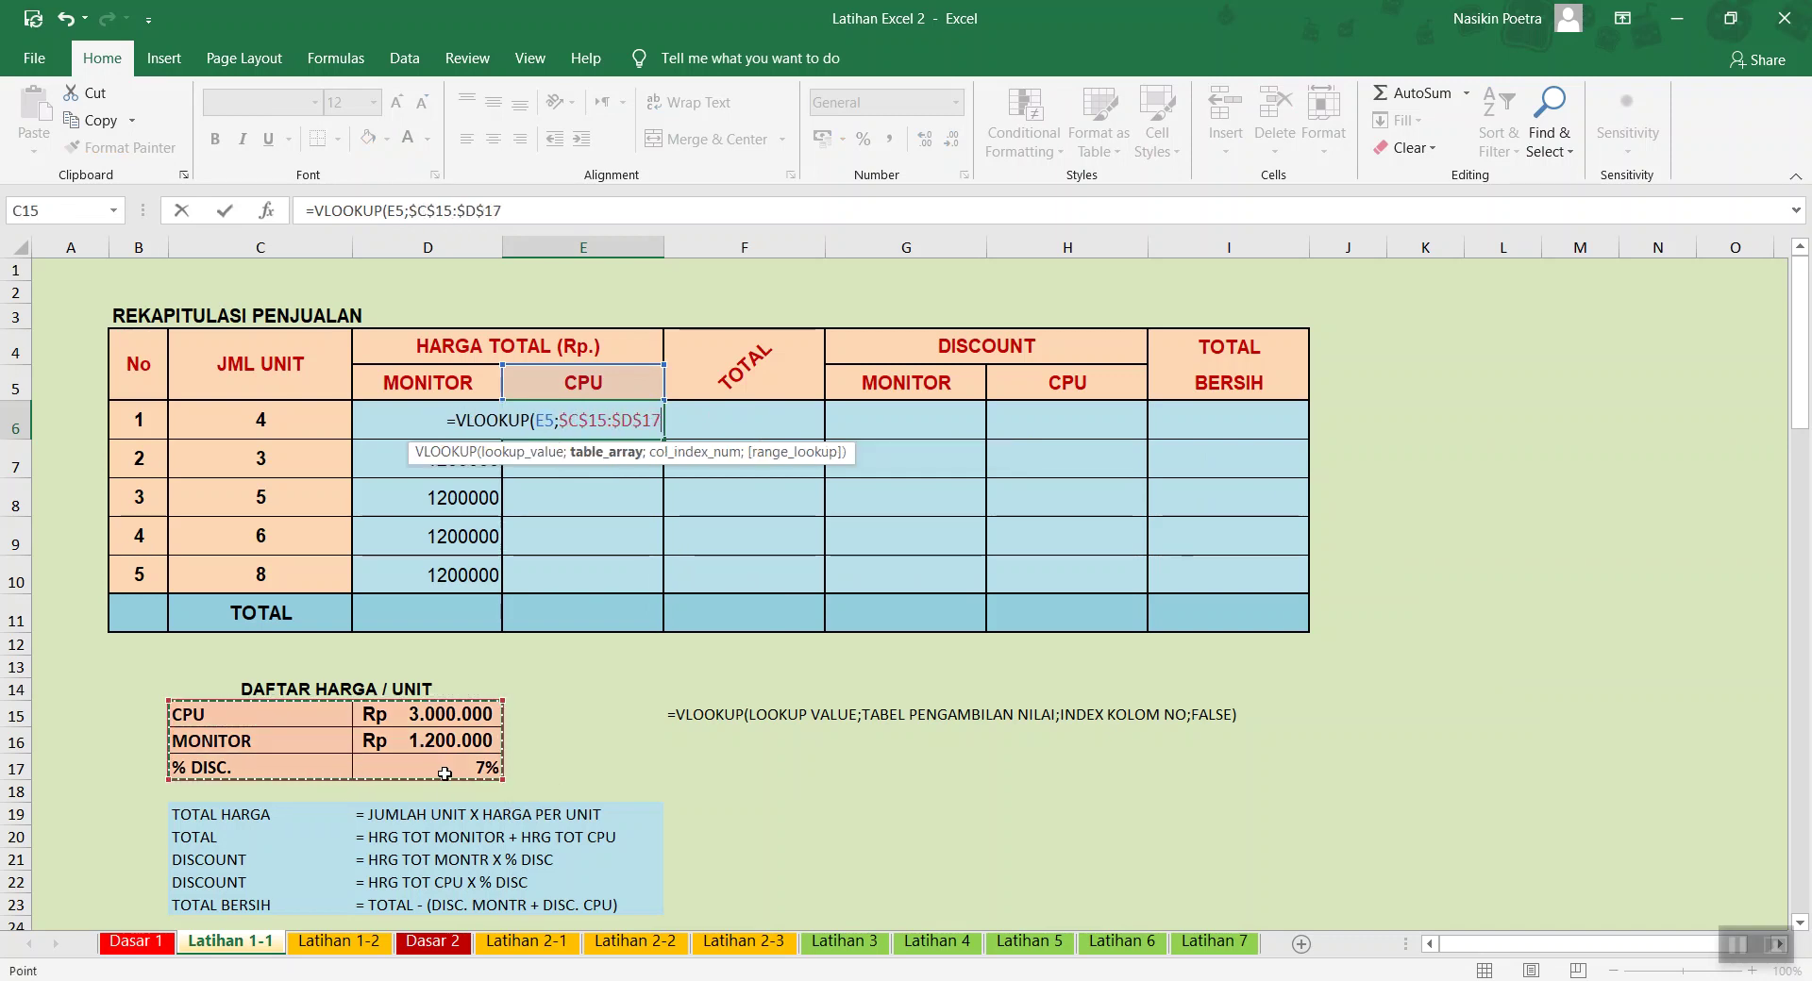
Finish the E6 lookup formula with column index 2 and FALSE for an exact match, and try copying it down to E10
text(;2)
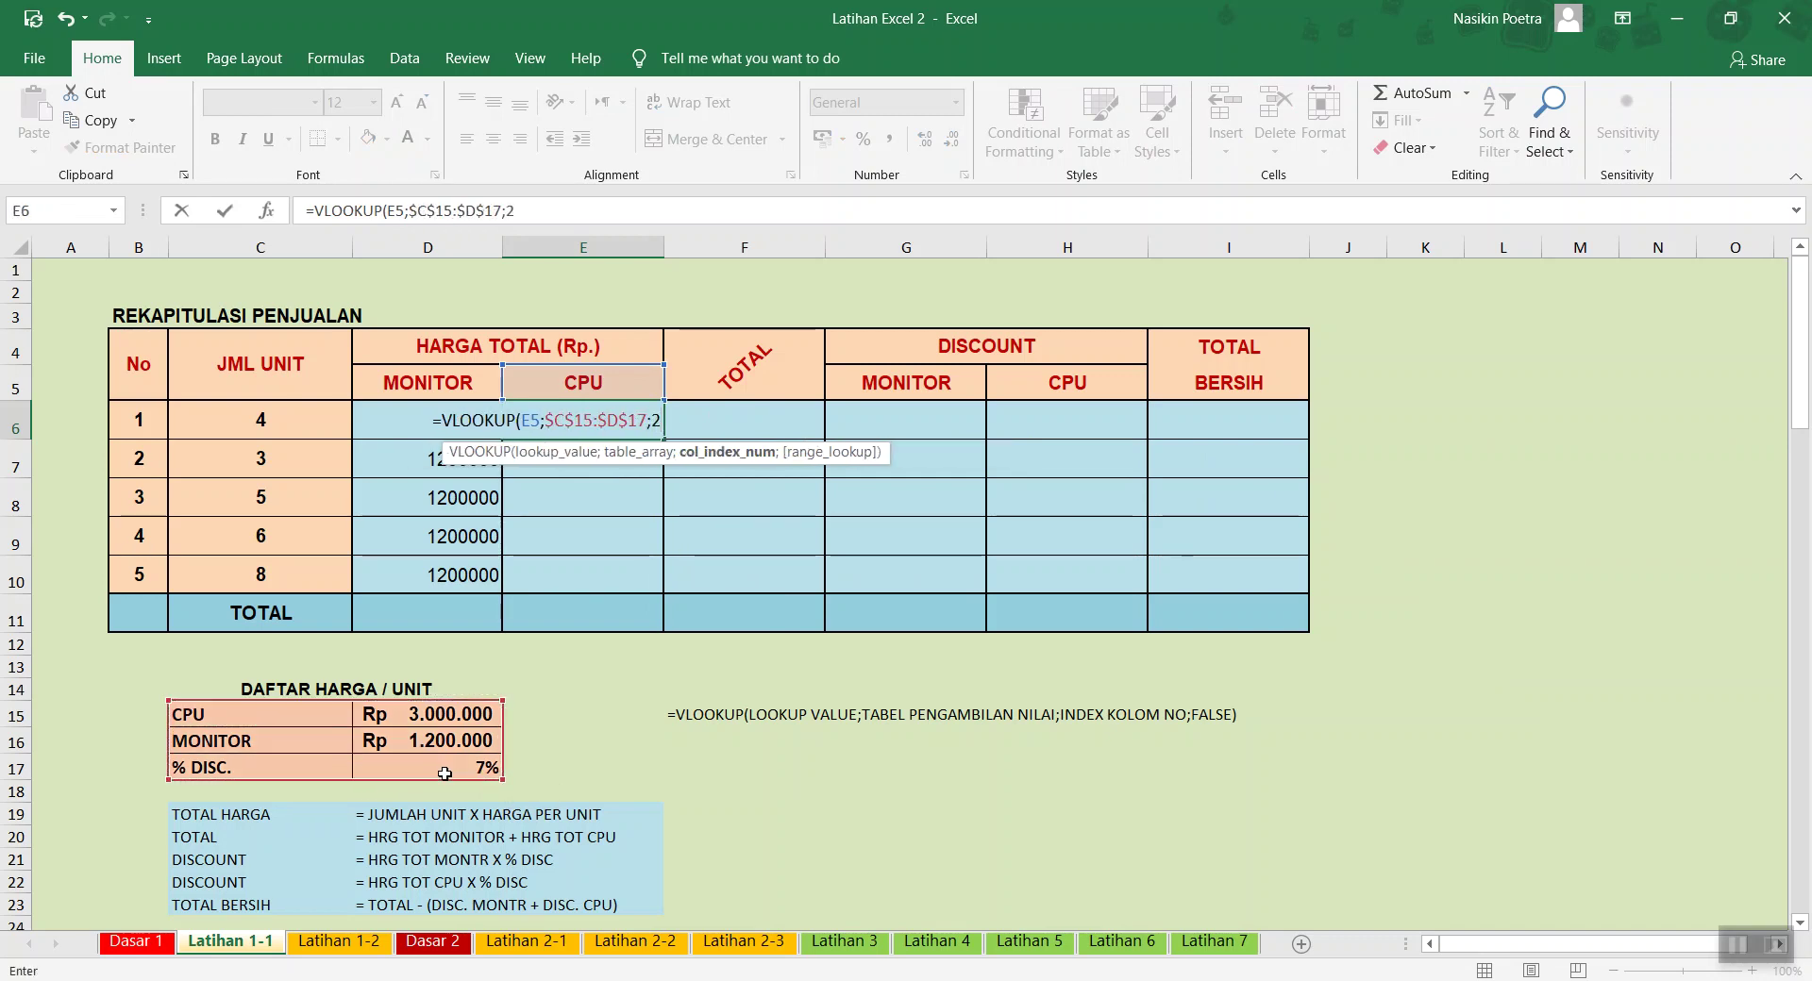
text(;f)
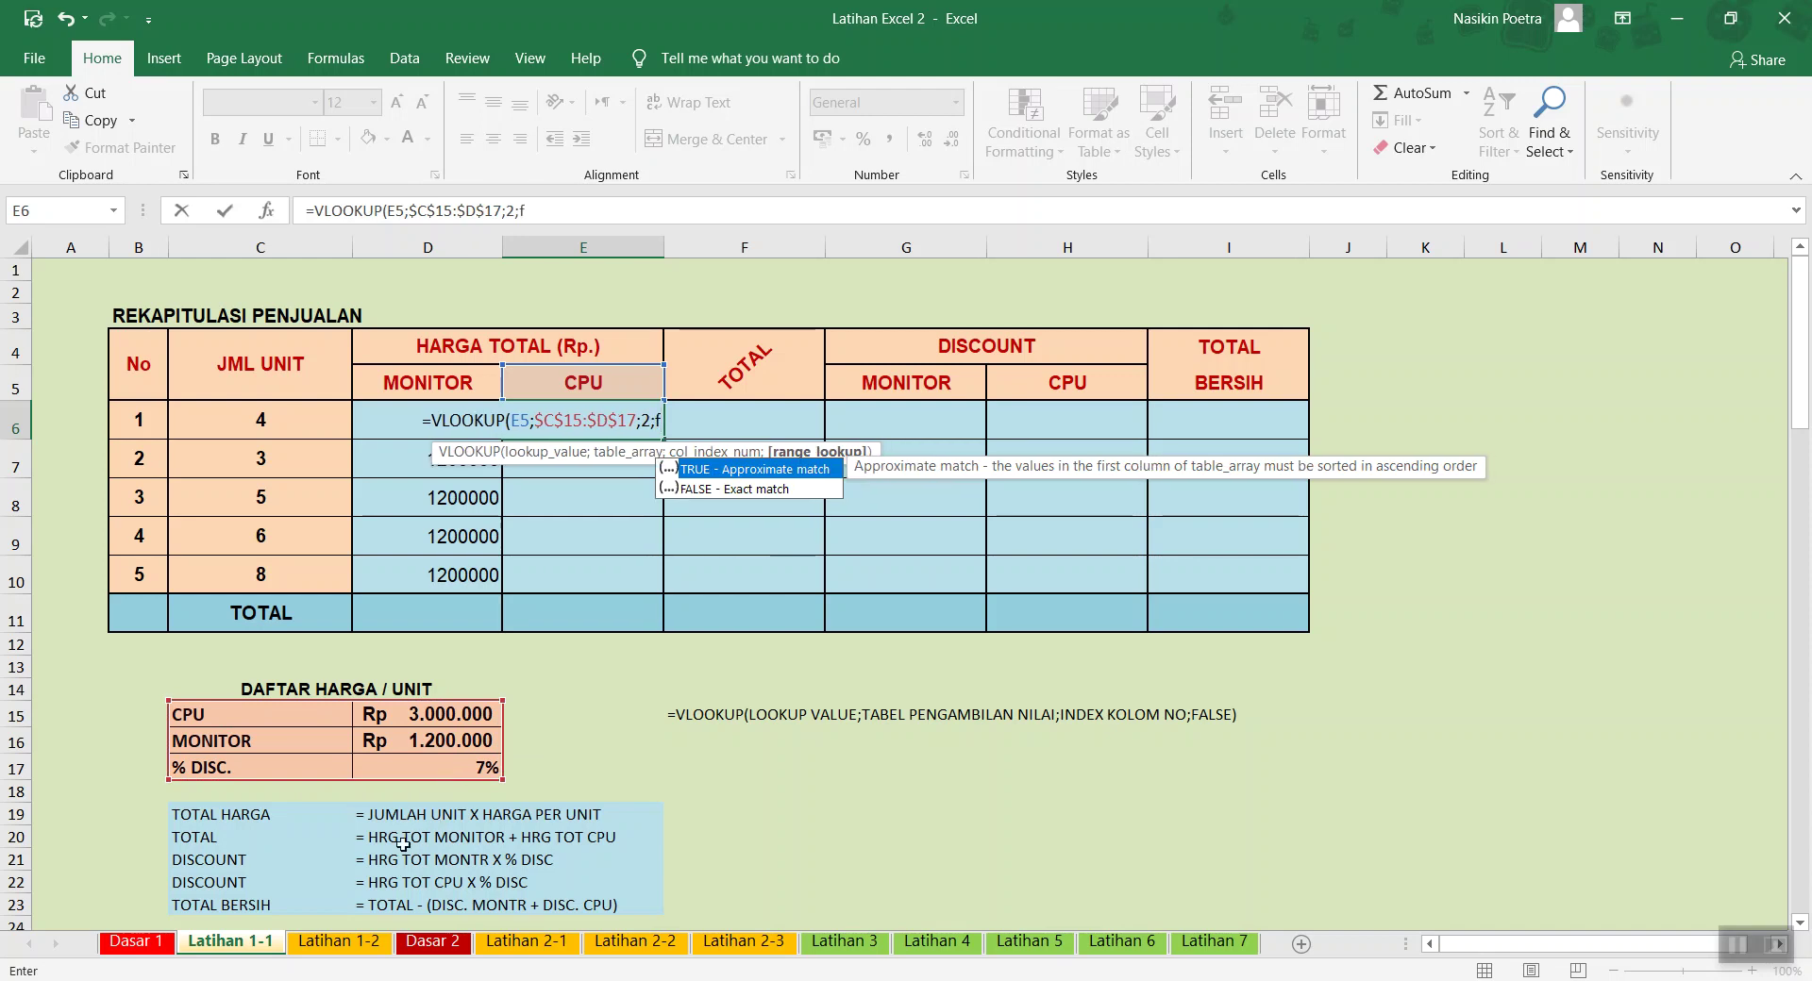
double_click(752, 490)
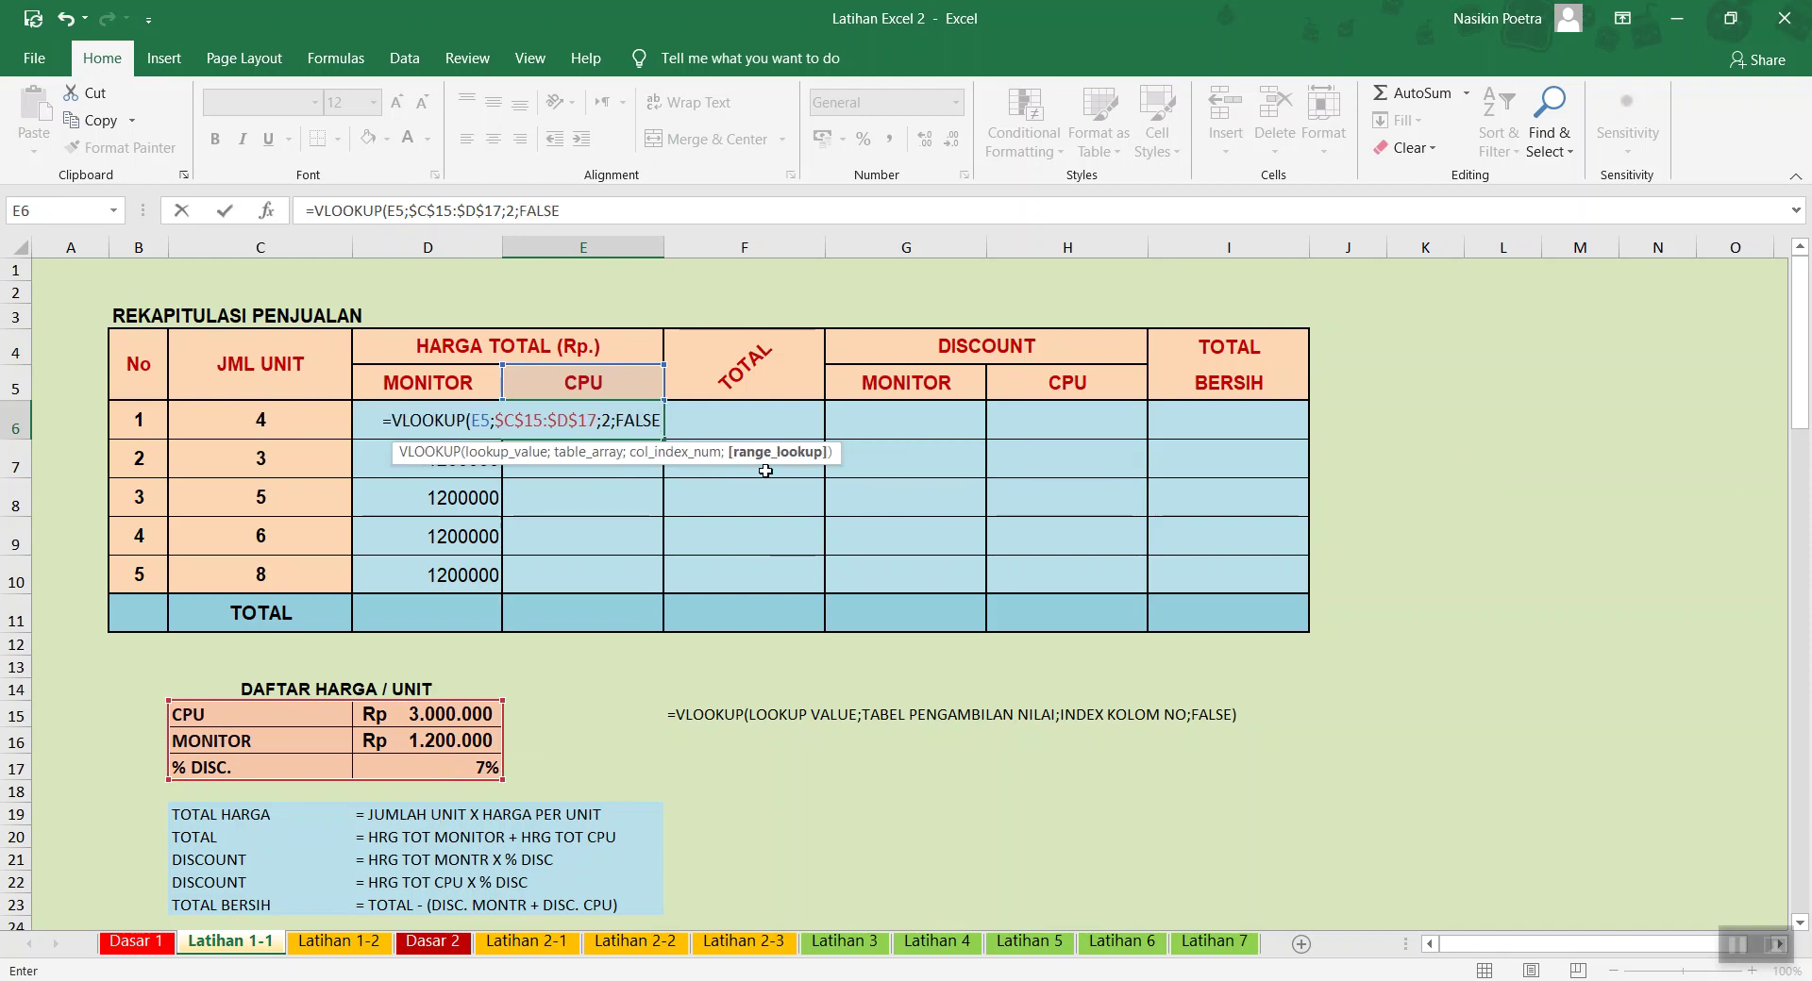
text())
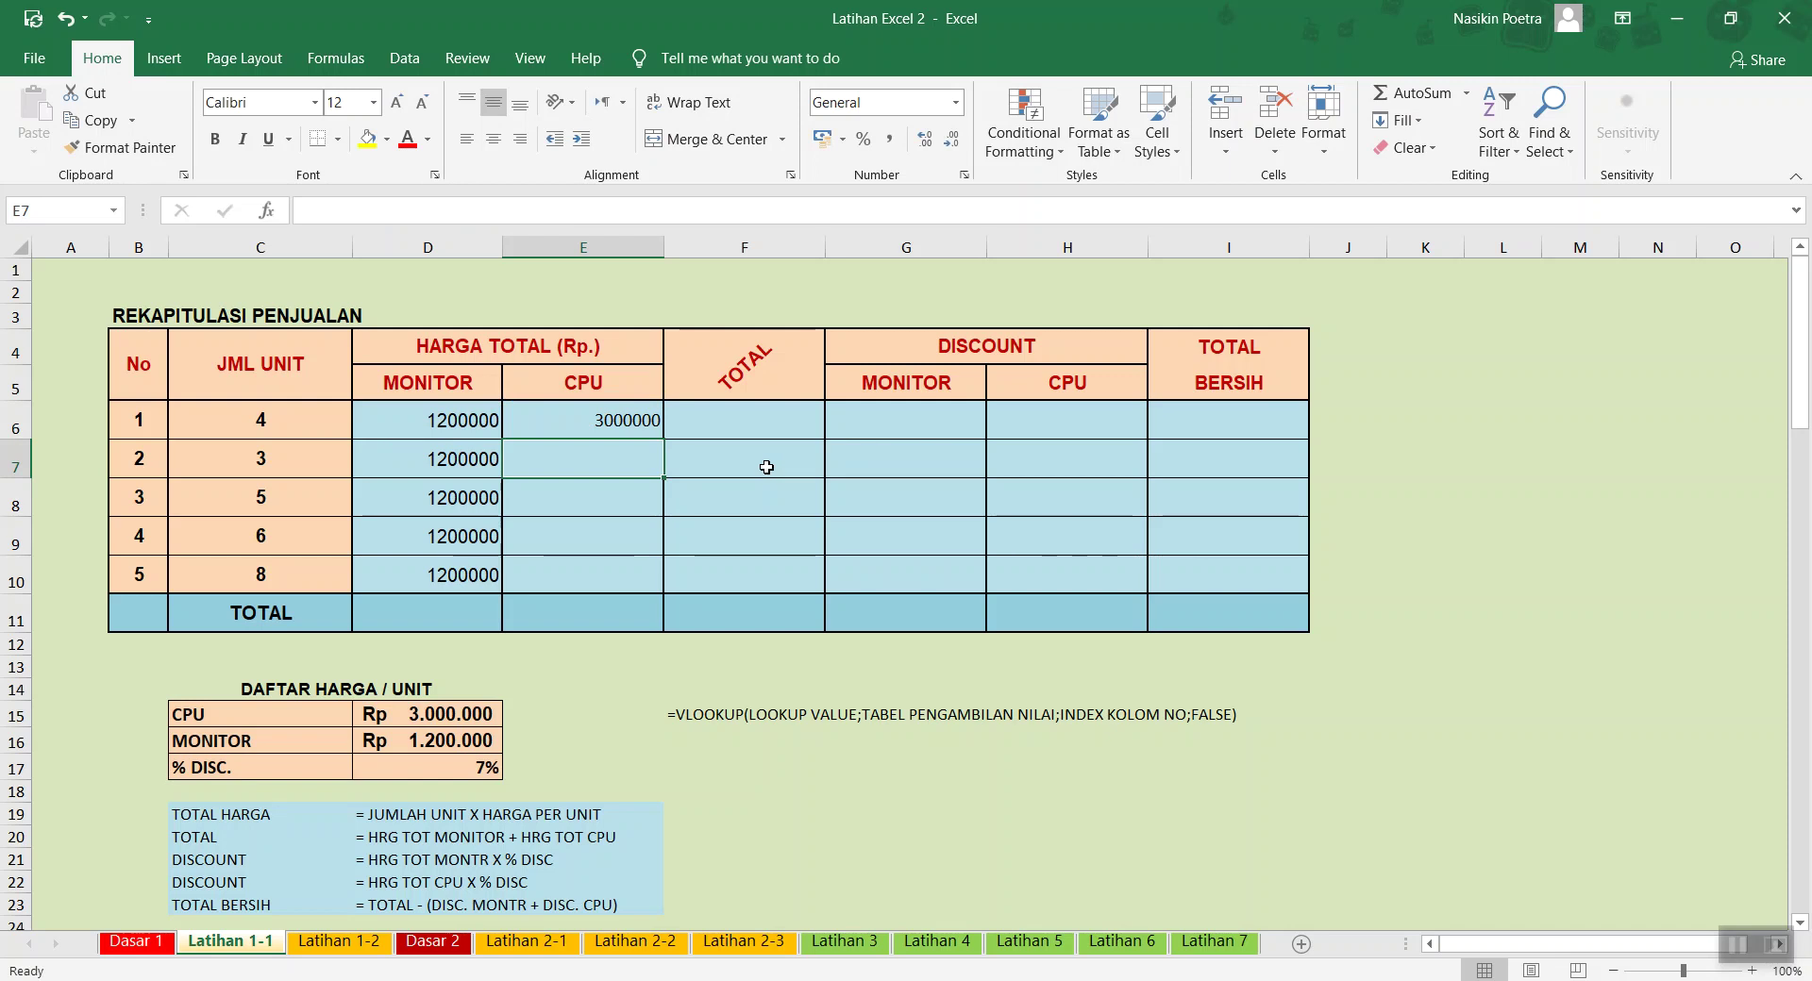
click(612, 427)
drag(668, 444, 632, 595)
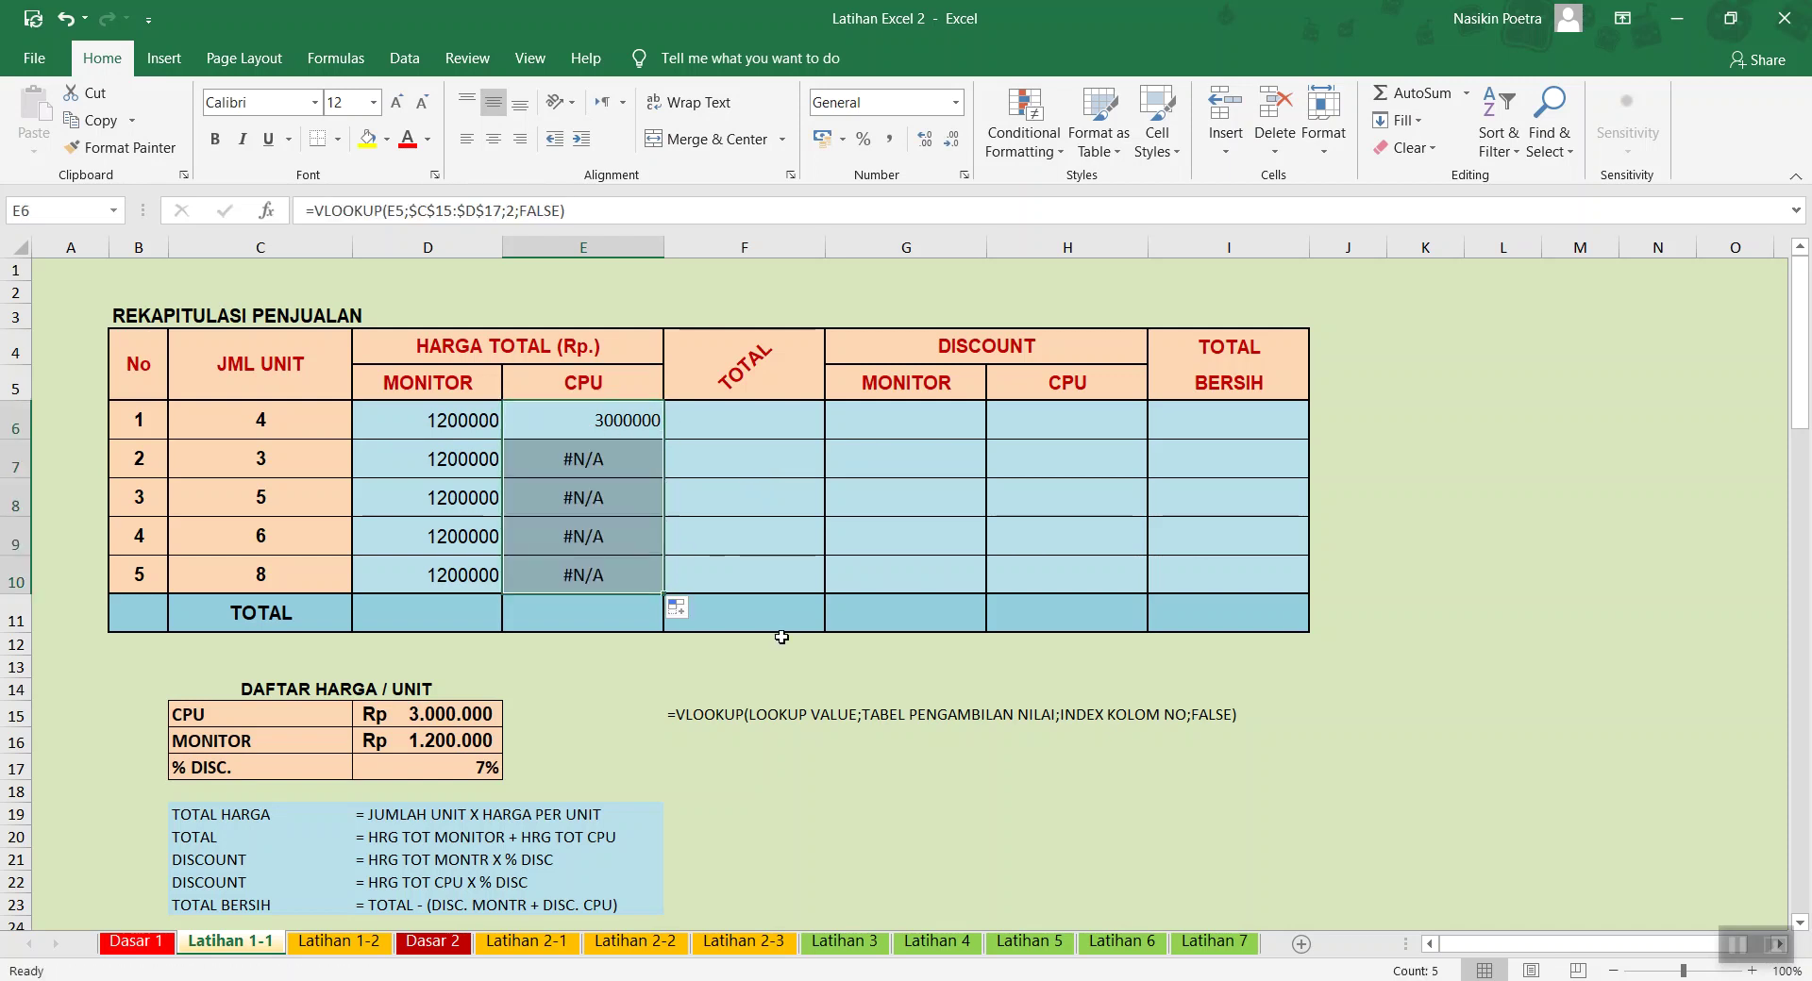
Make the lookup value in the E6 formula absolute as $E$5 and copy the formula down to E10
click(608, 419)
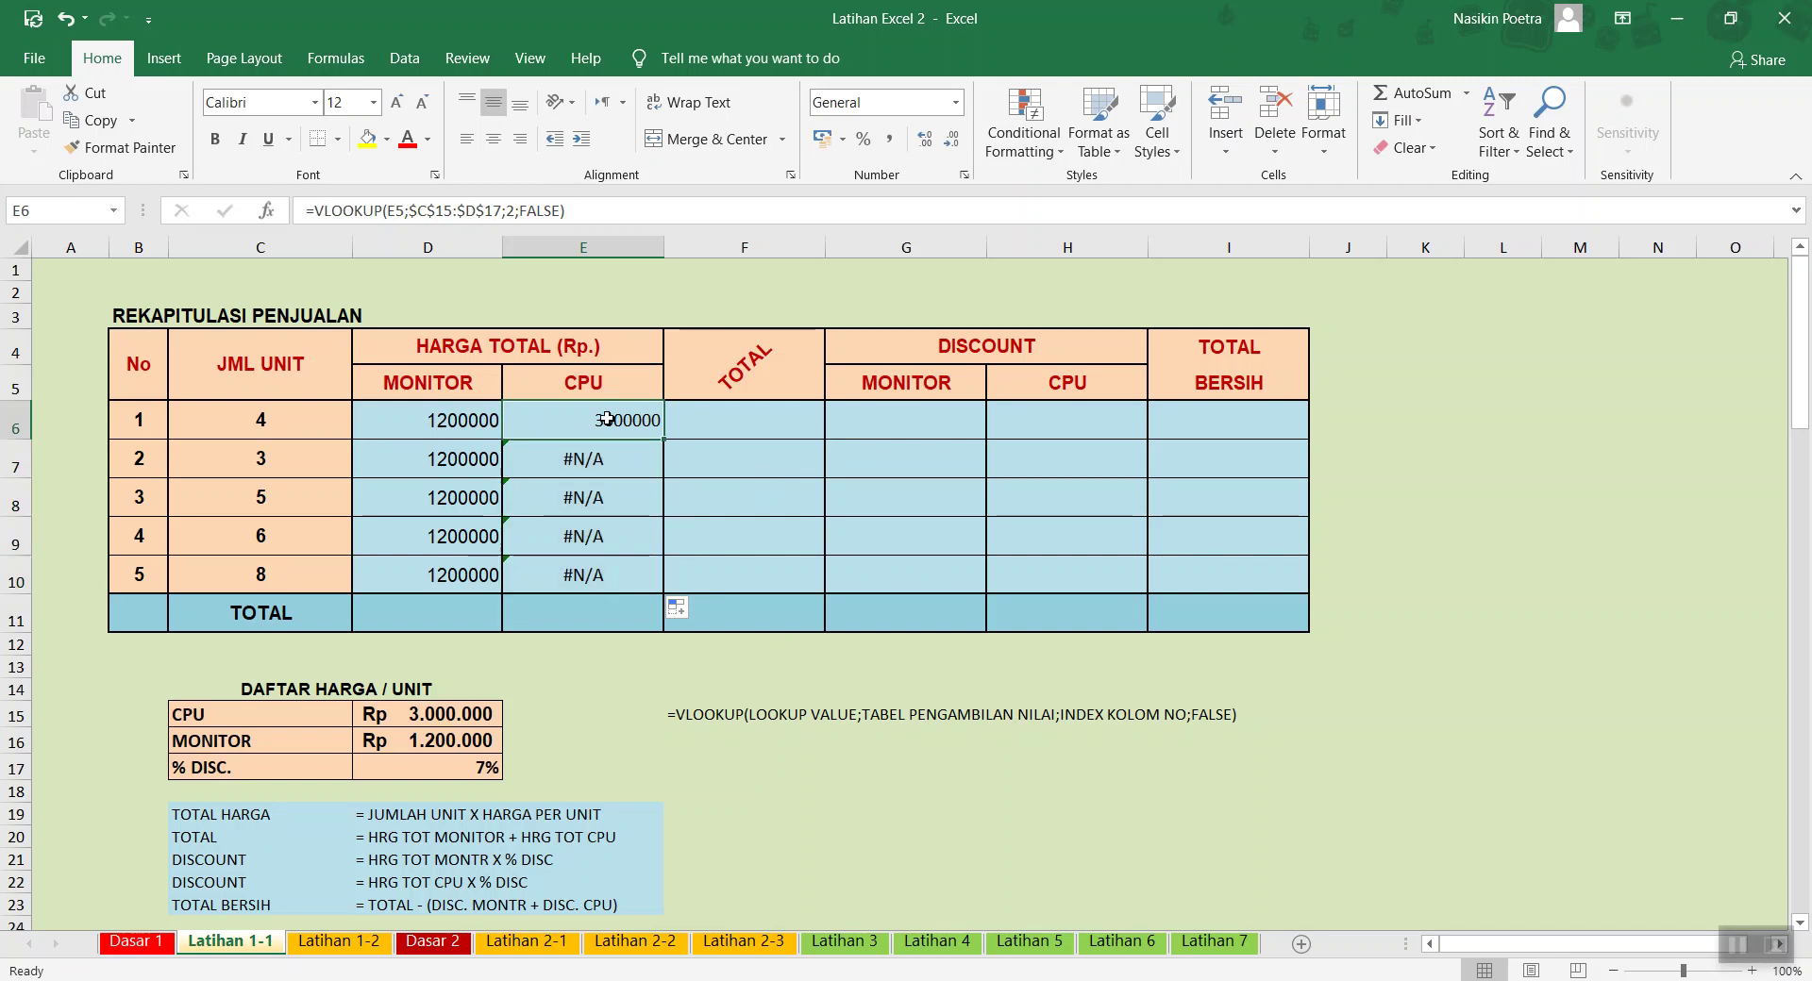
click(397, 210)
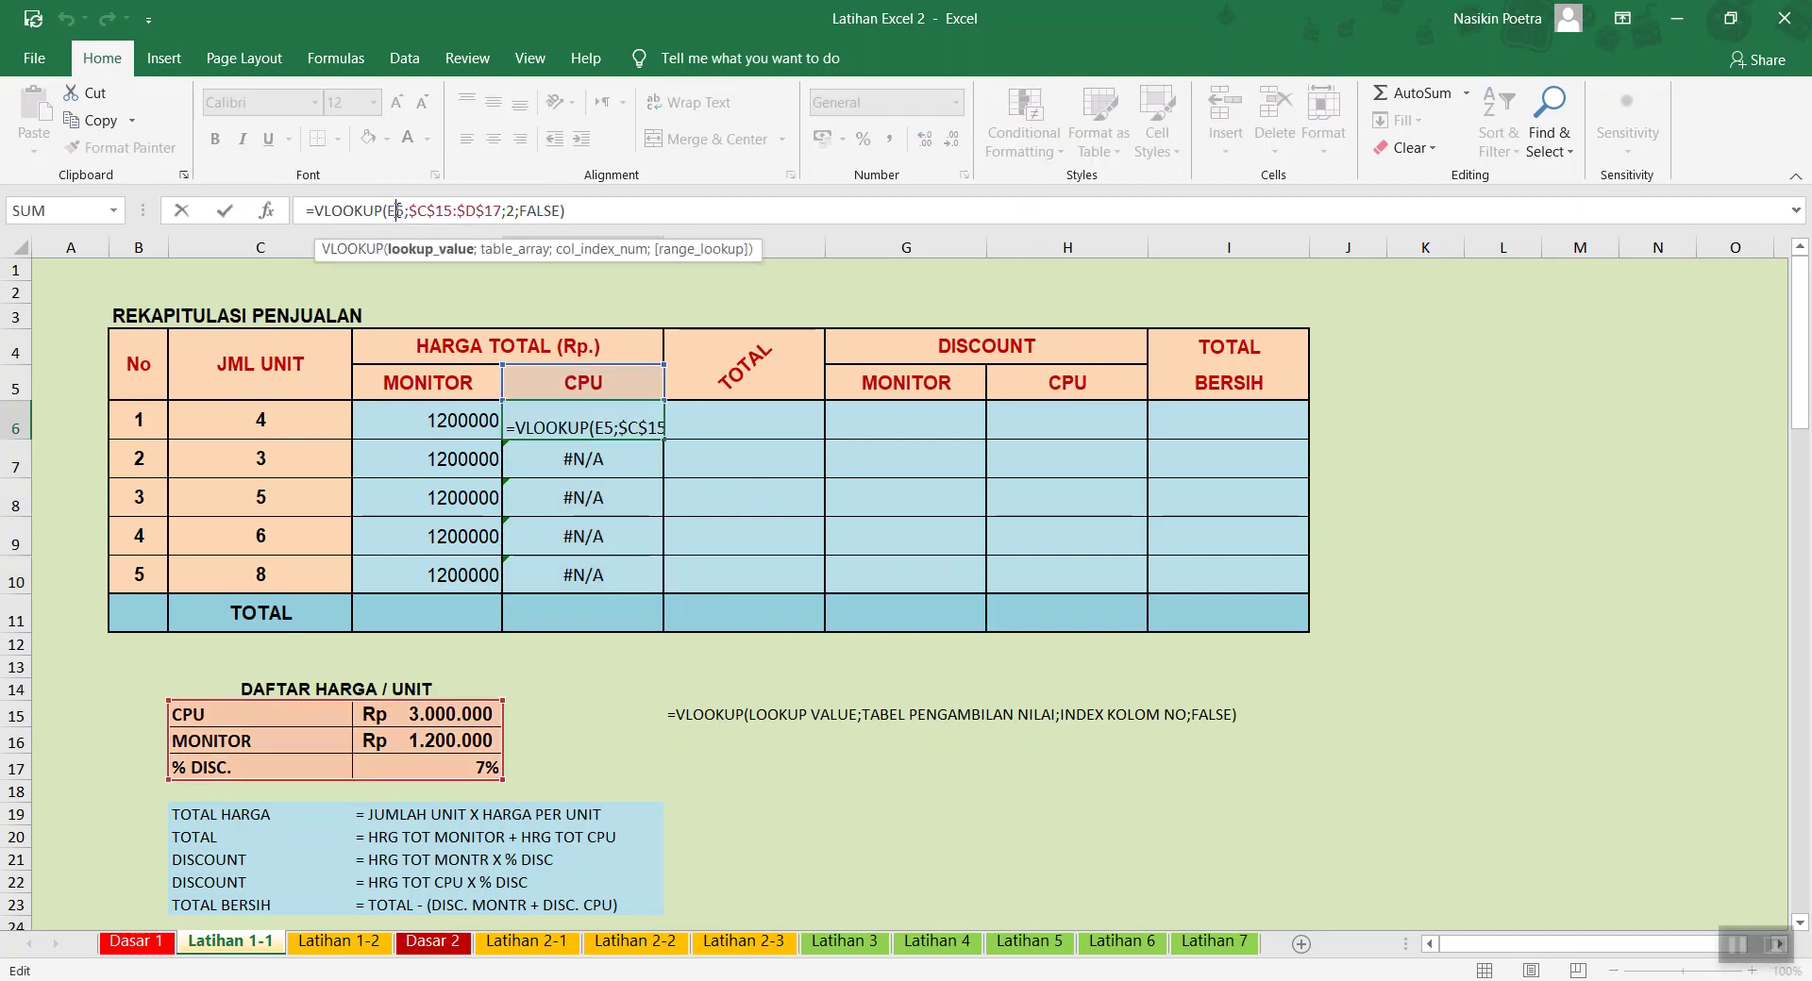
key(F4)
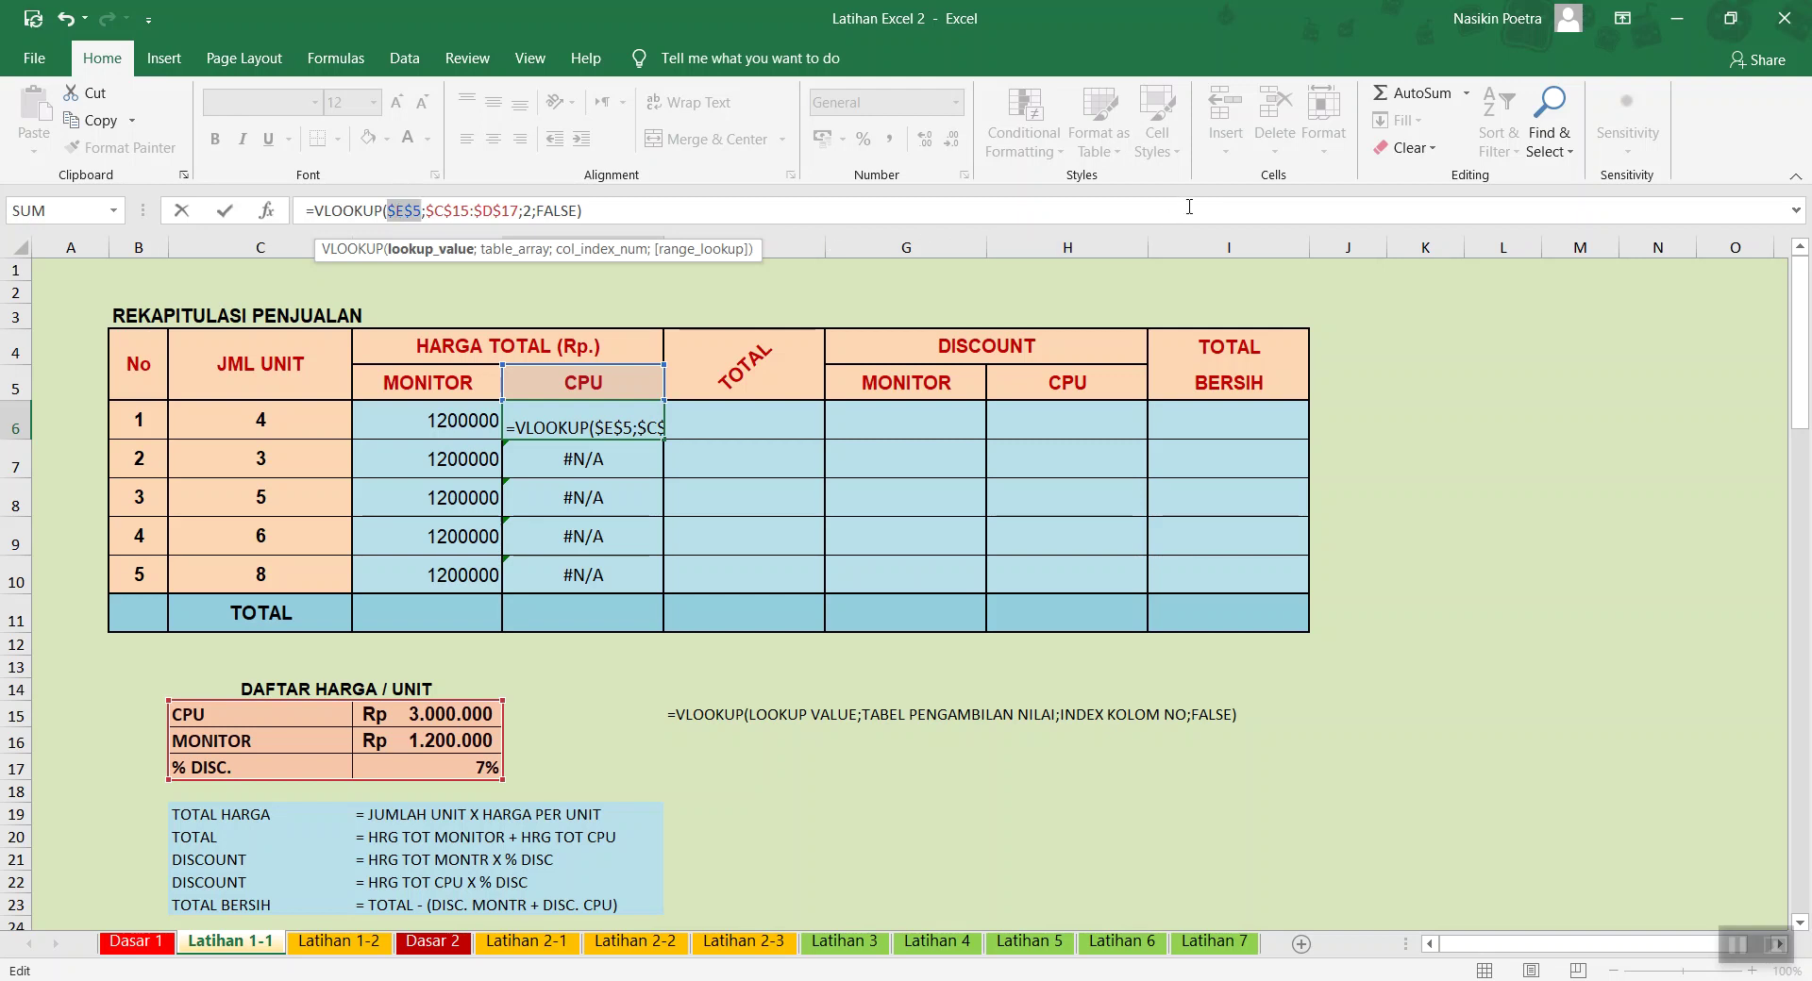
key(Return)
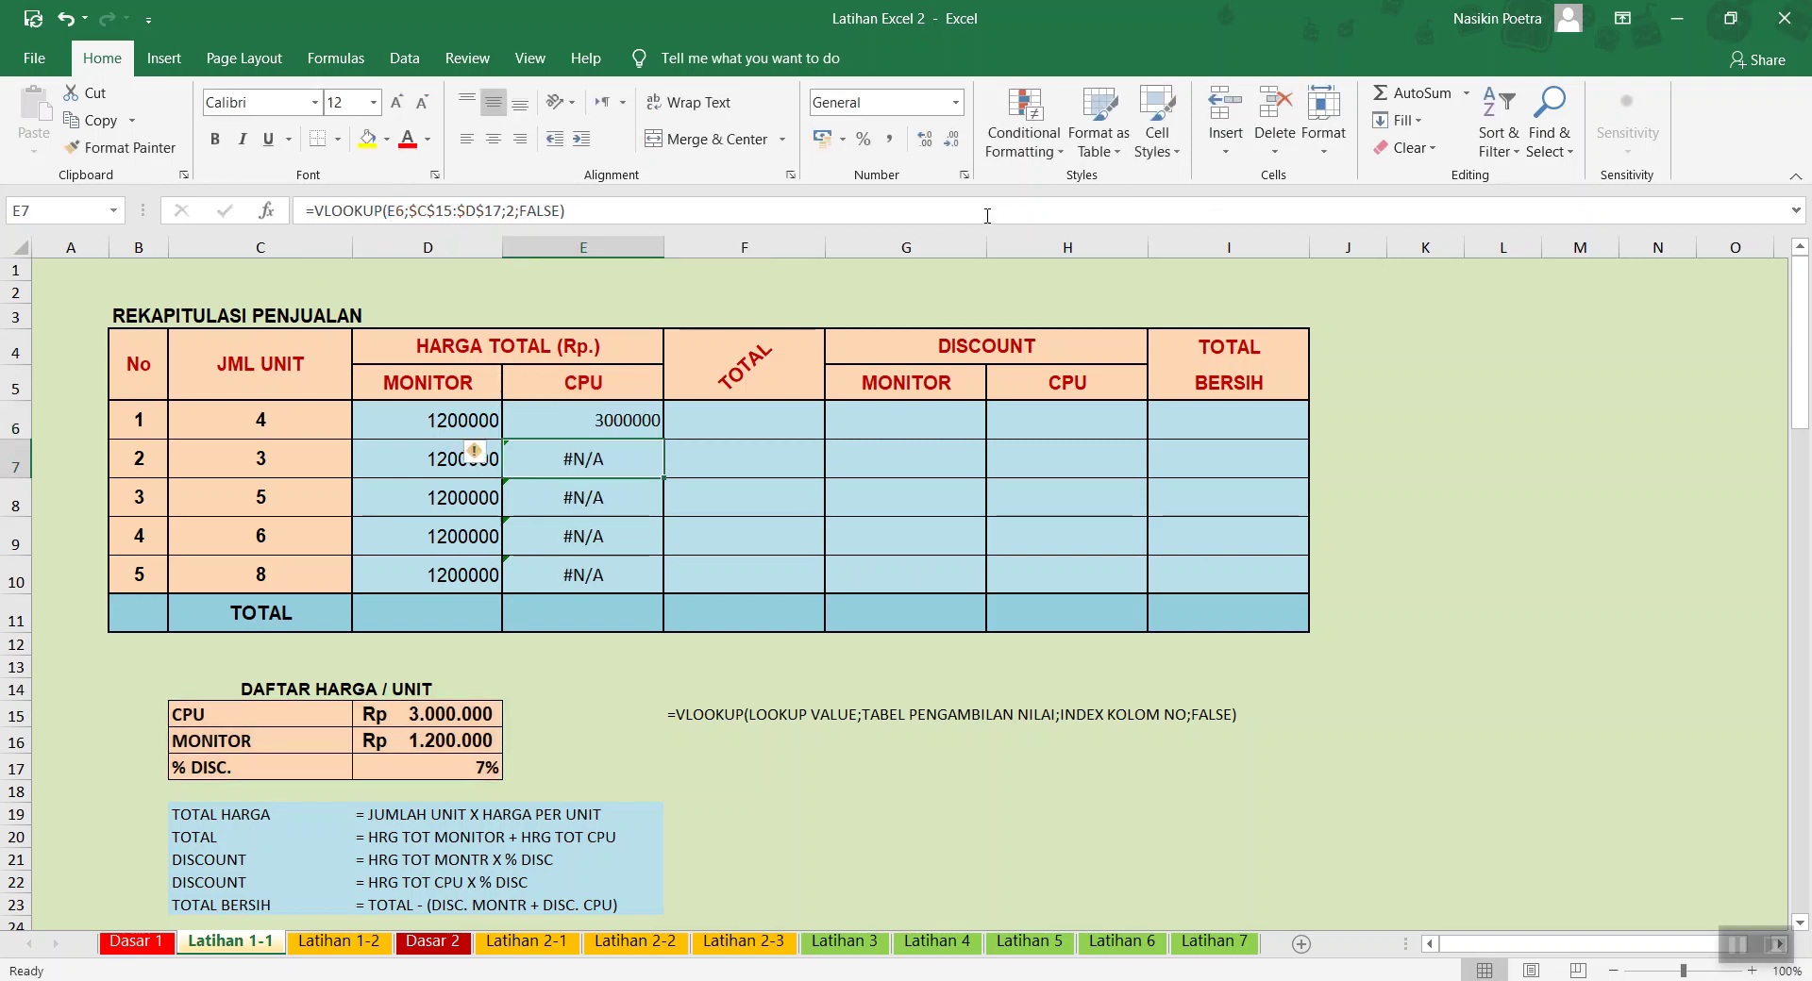
key(Up)
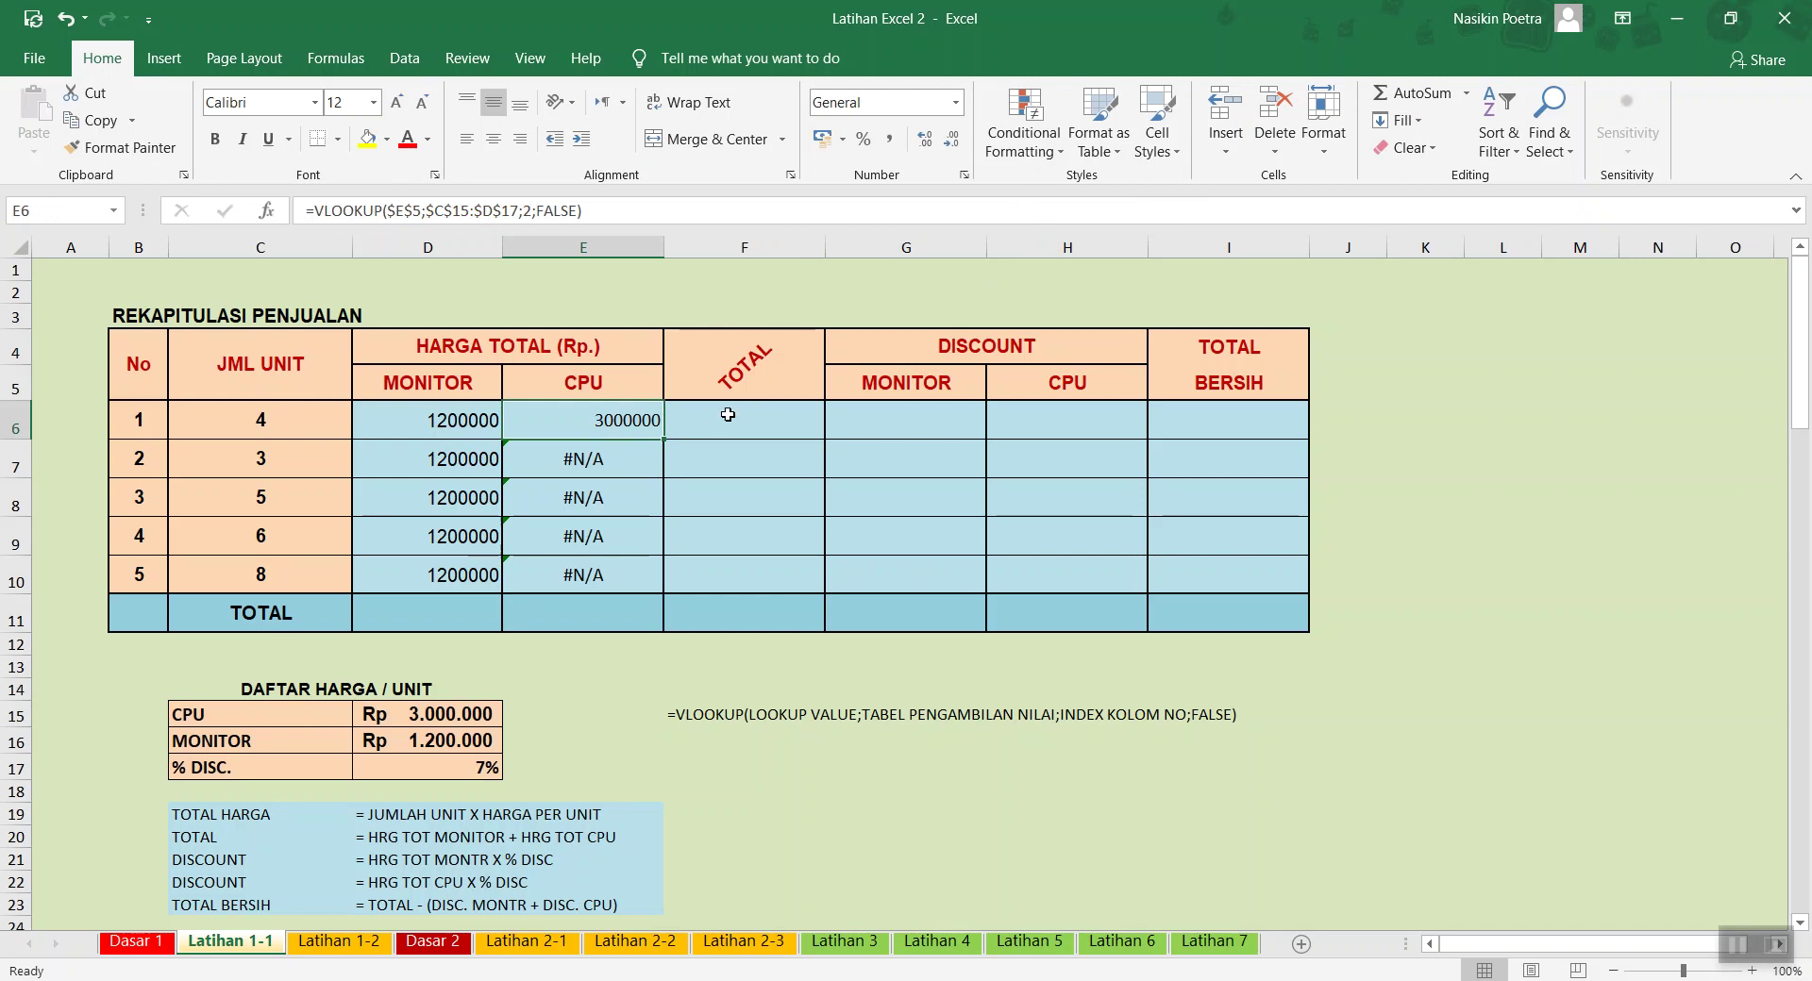
drag(663, 438, 678, 592)
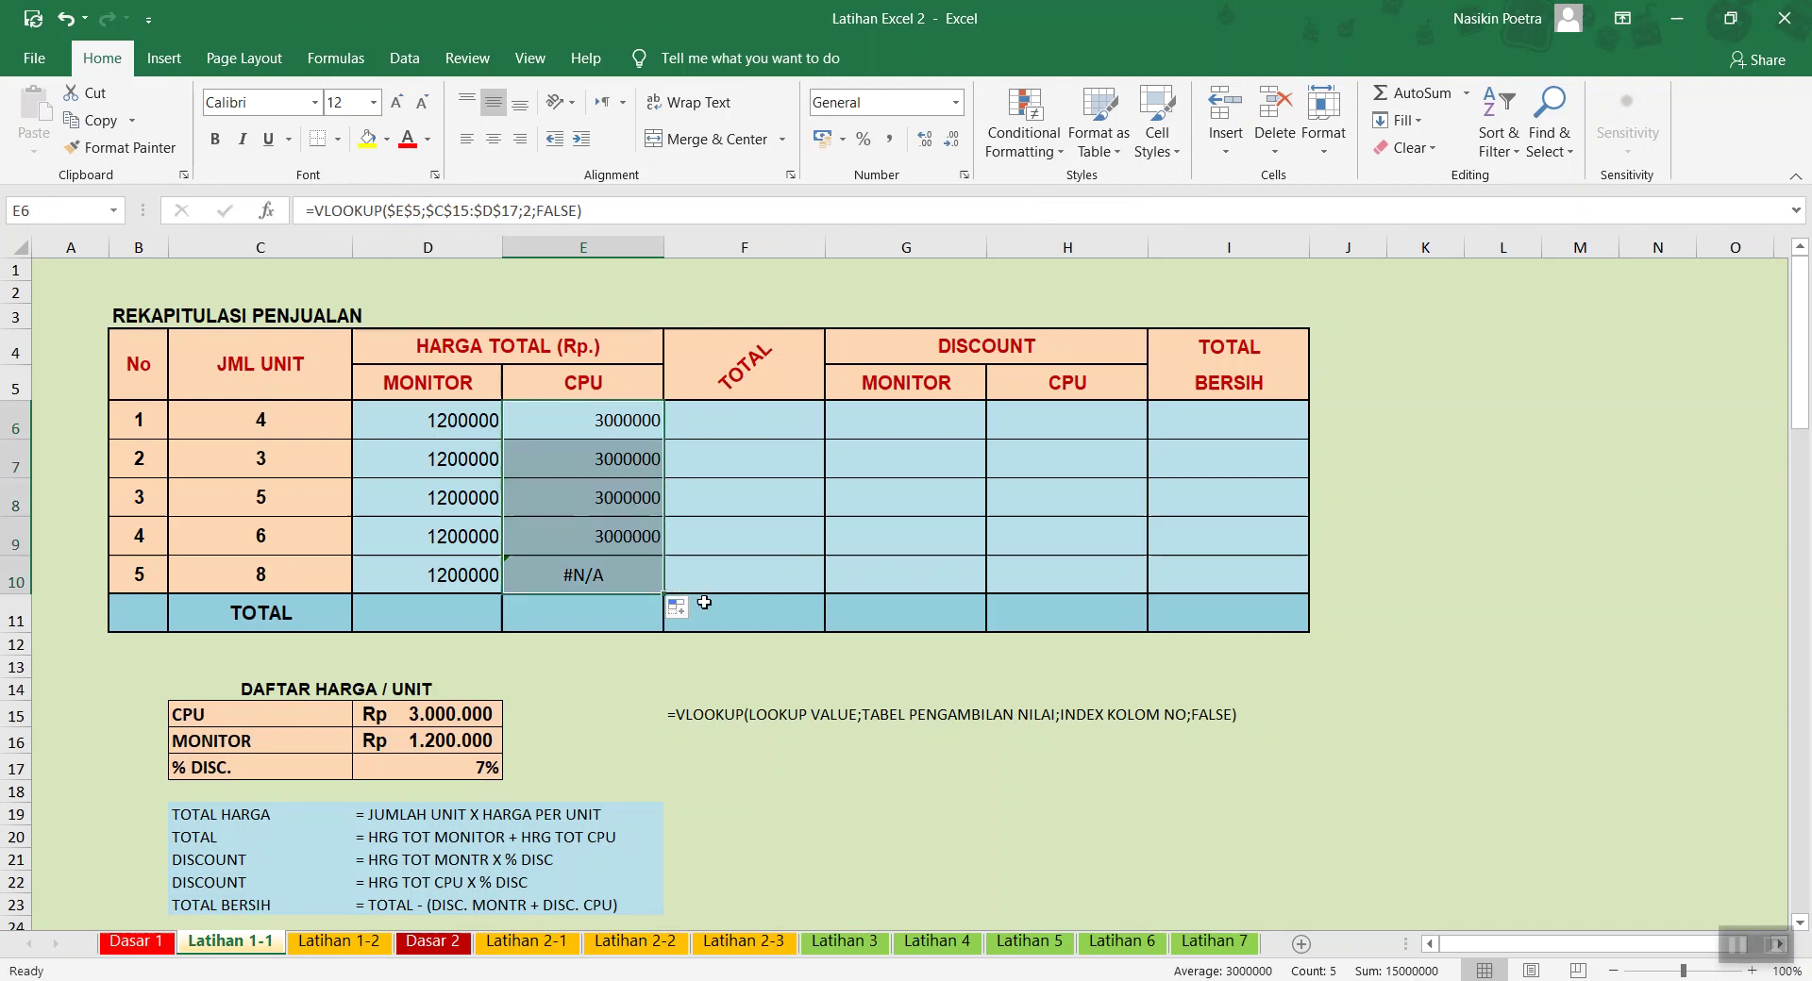
Format the monitor and CPU prices in D6:E10 with thousands separators and no decimal places
drag(383, 418, 582, 579)
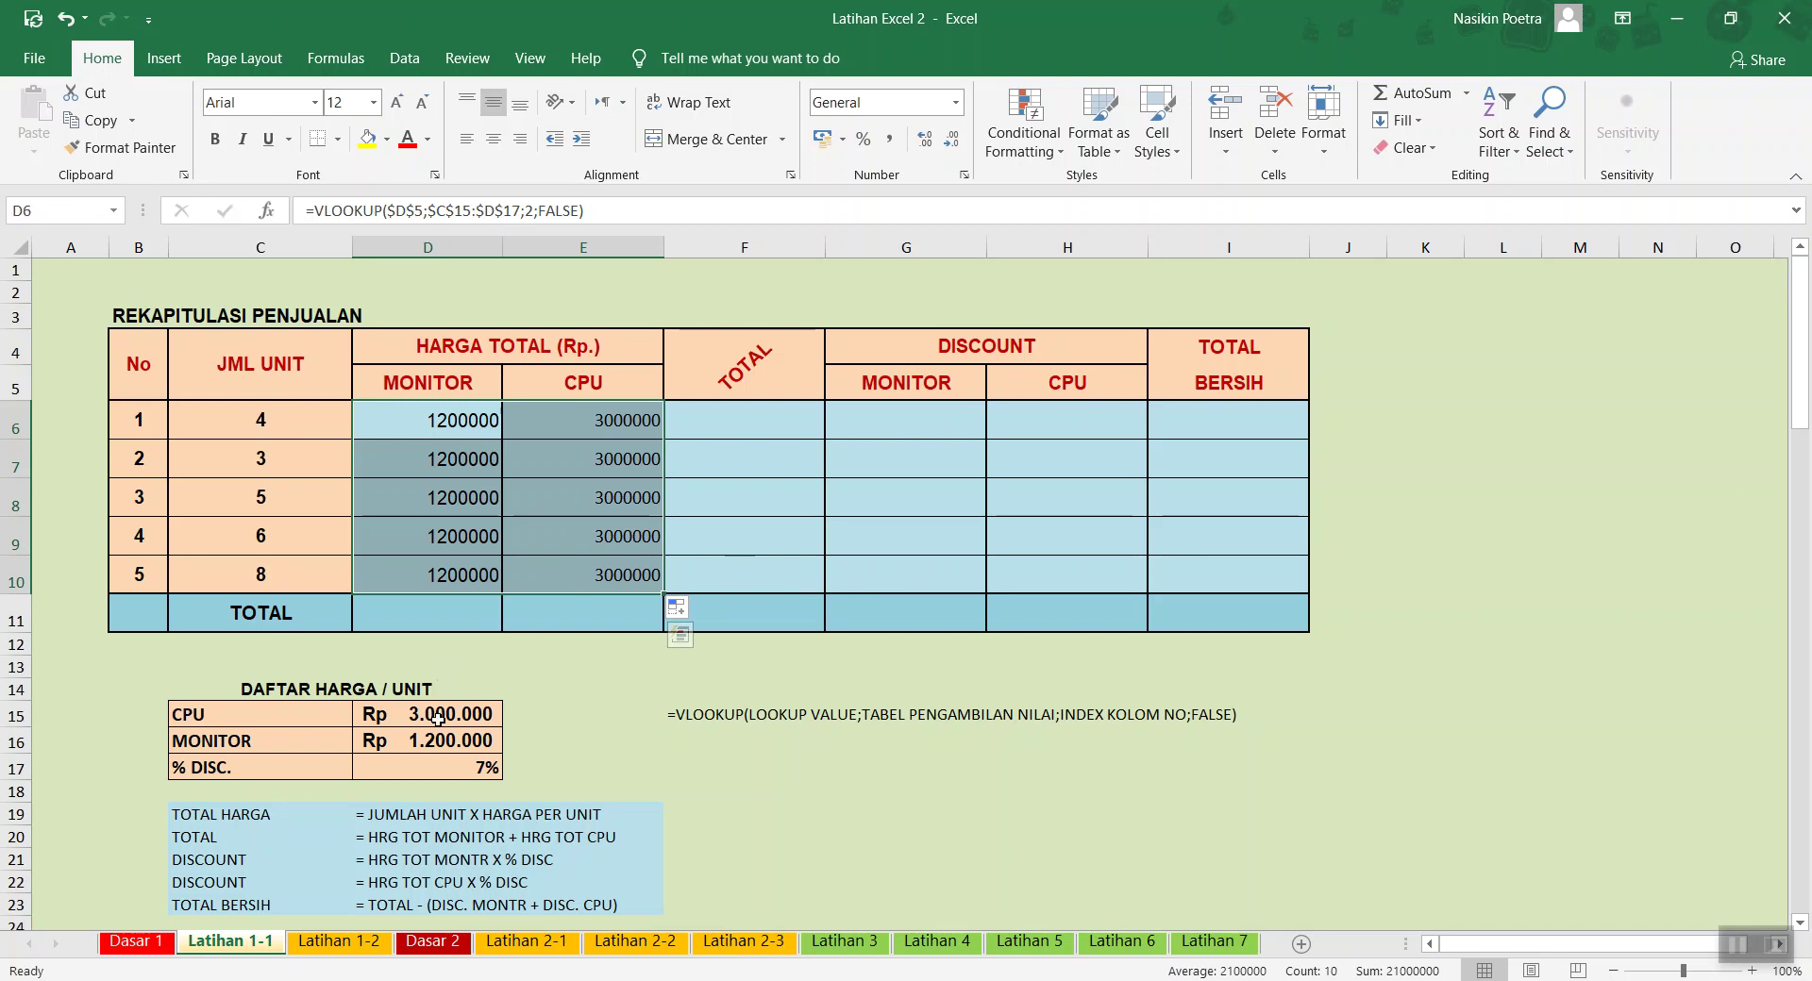
click(890, 142)
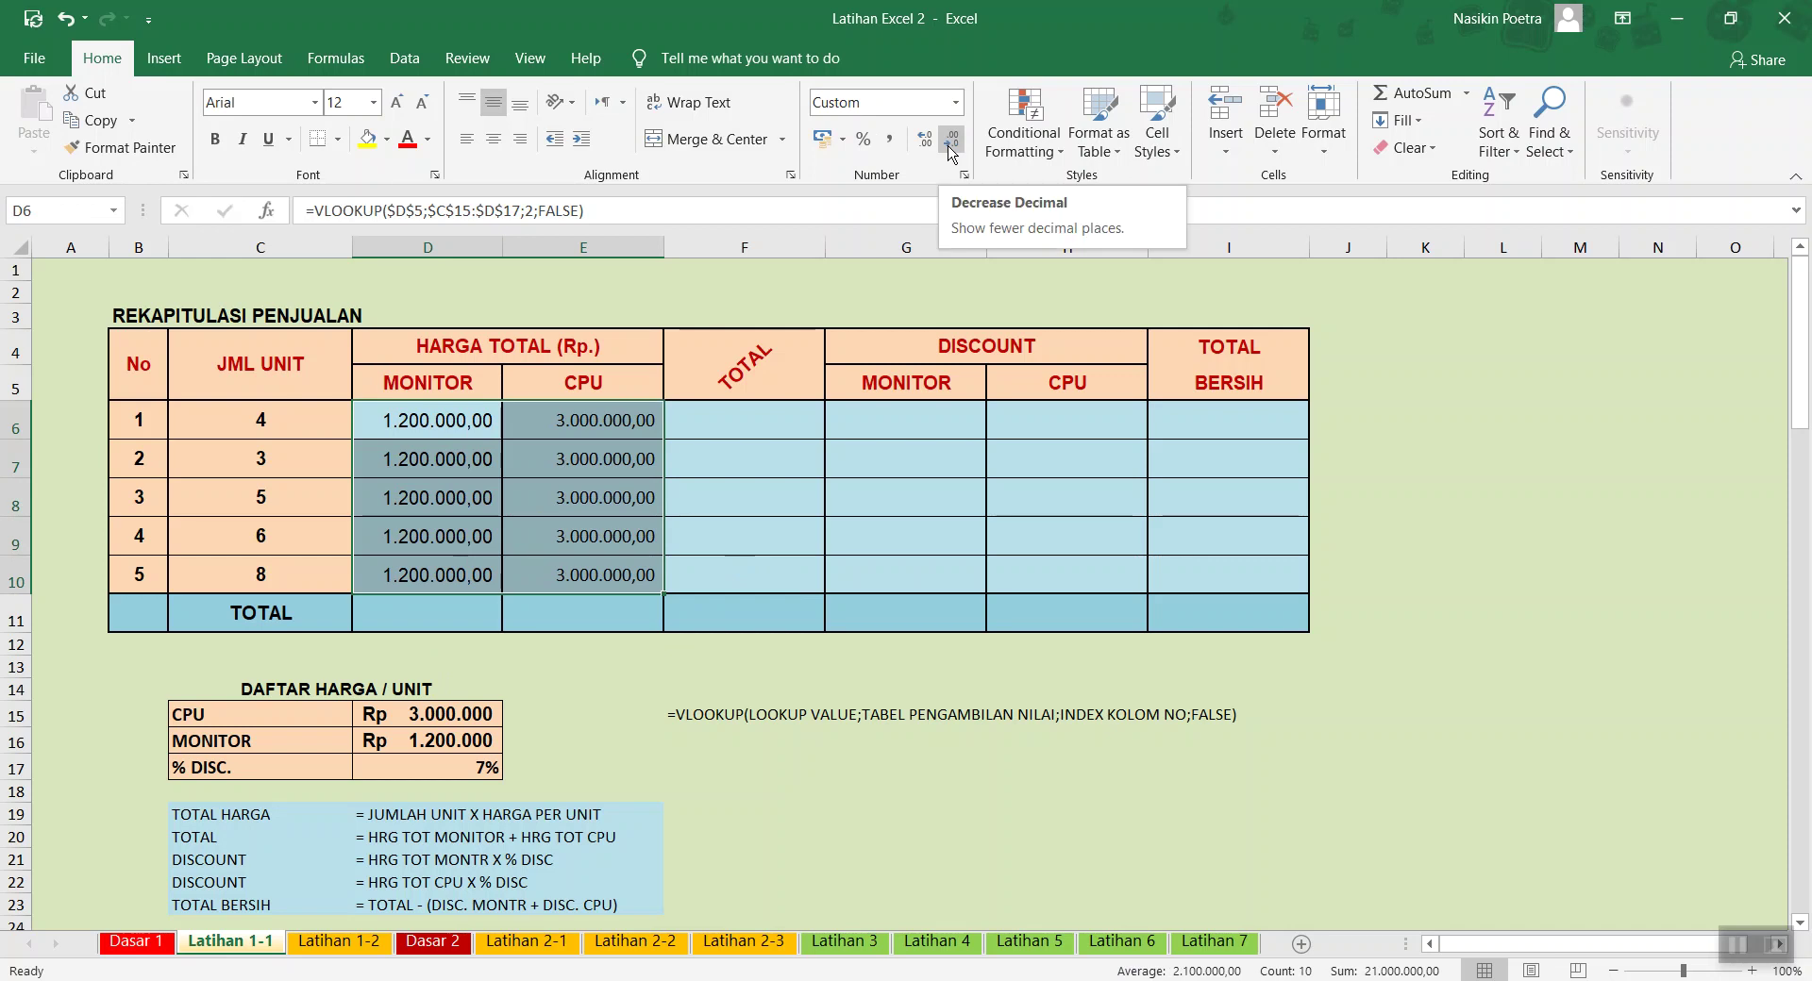
click(951, 142)
click(952, 142)
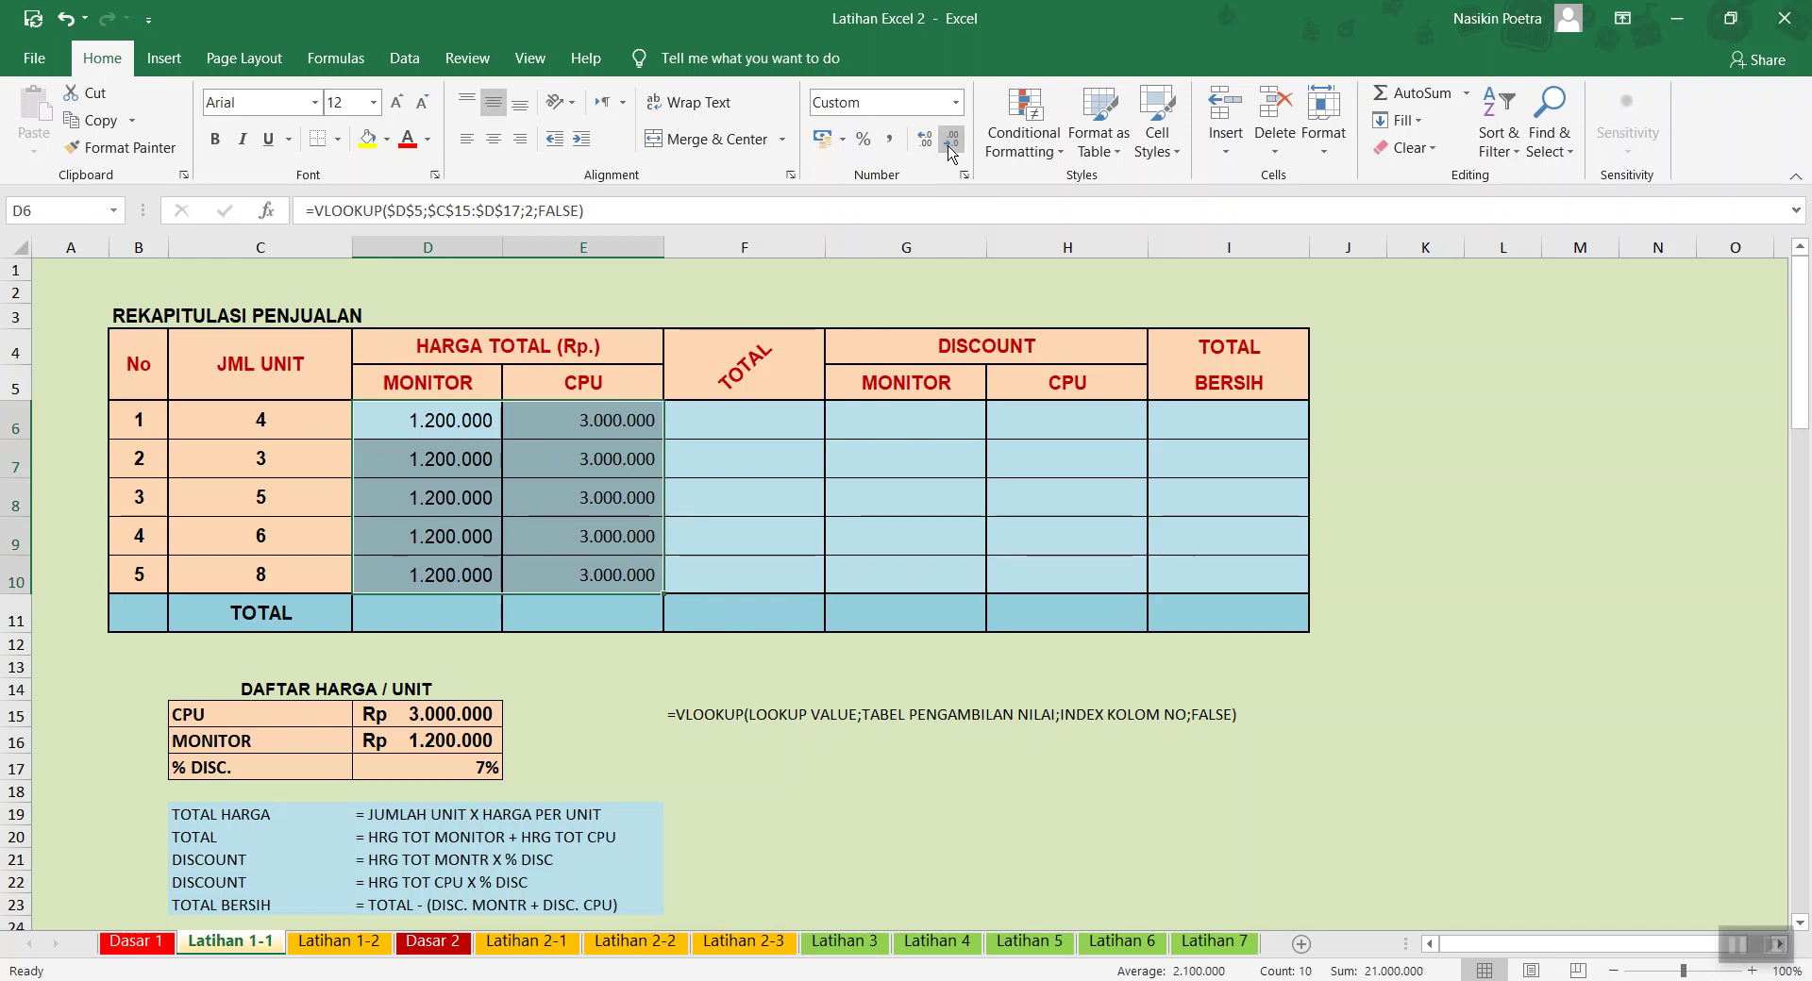
Calculate the total in F6 with =(C6*D6)+(C6*E6) and copy the formula down to F10
click(798, 443)
click(756, 409)
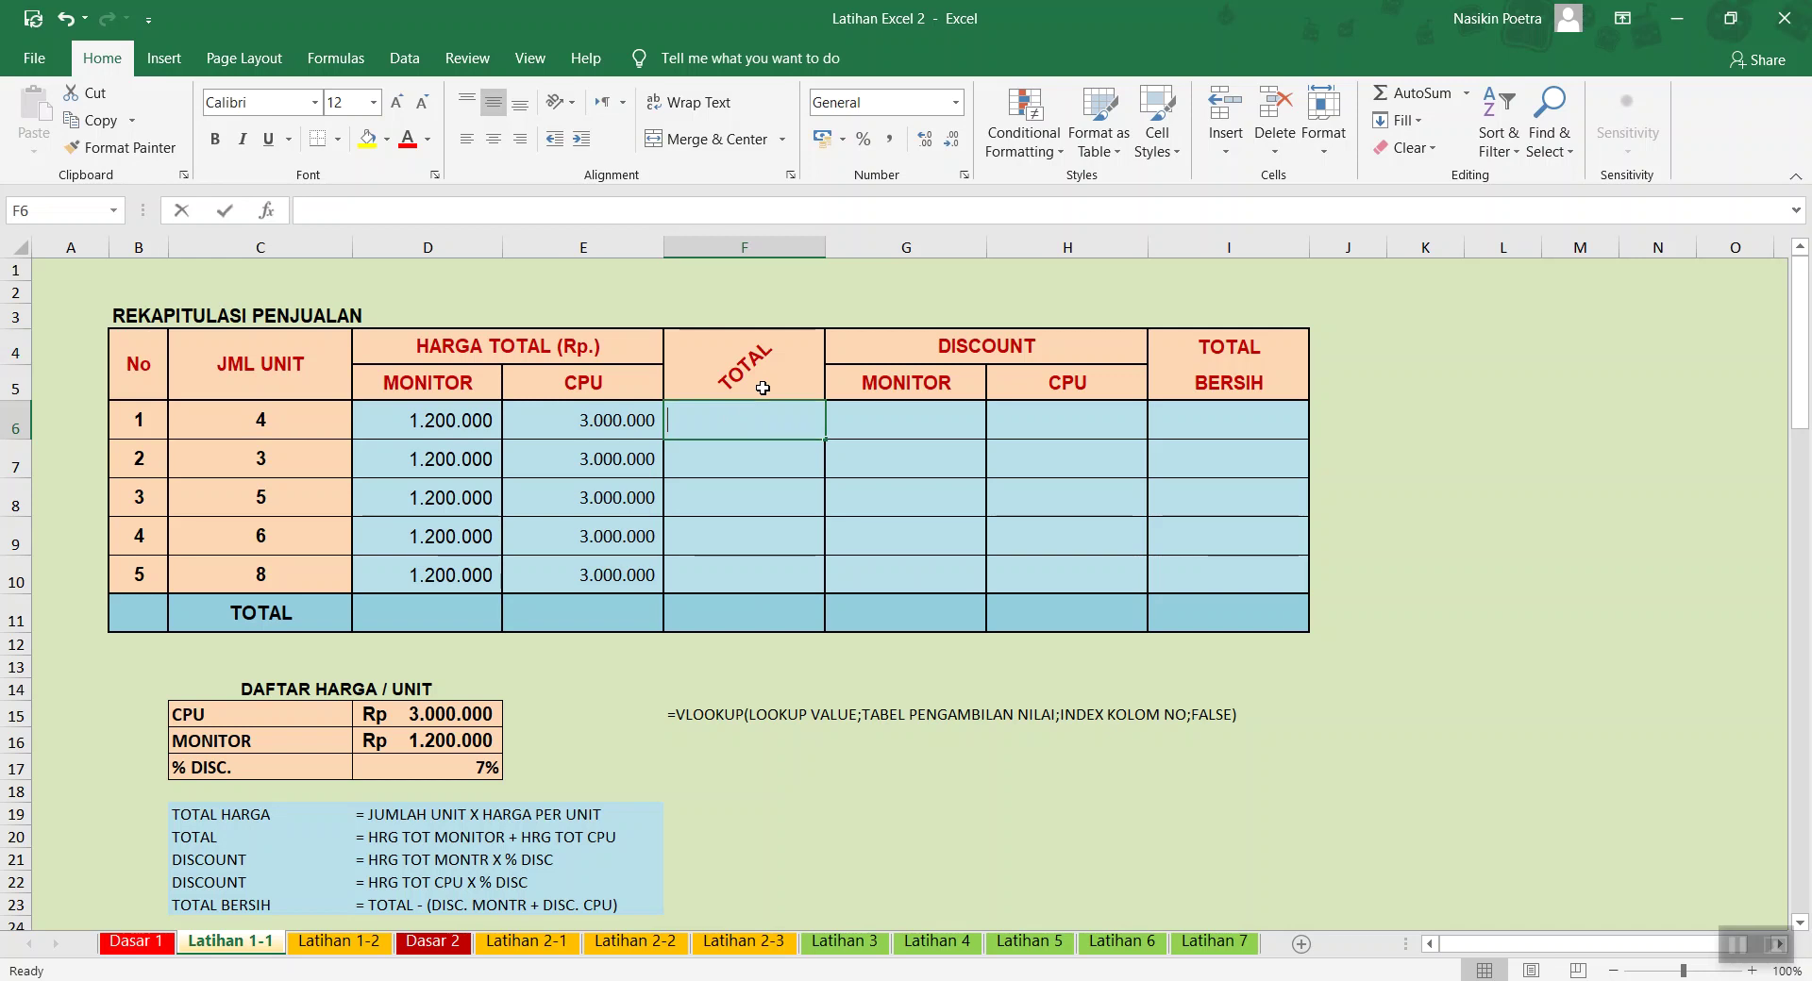
text(=()
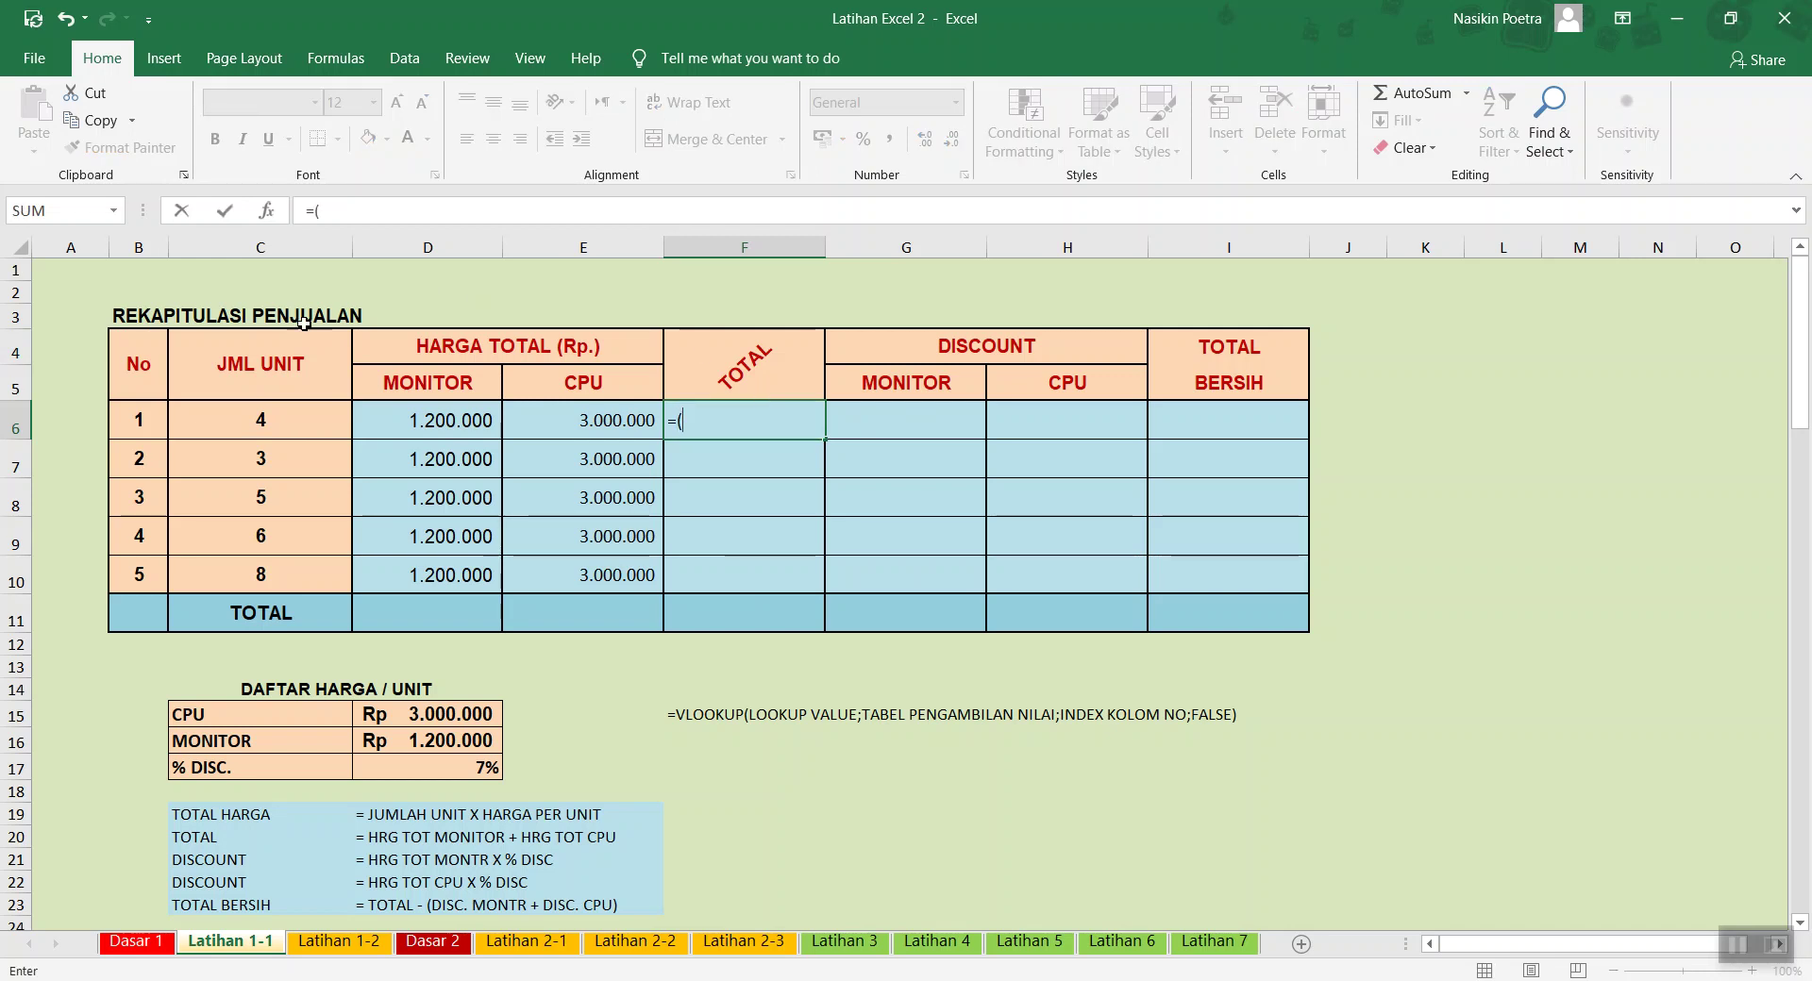
click(235, 412)
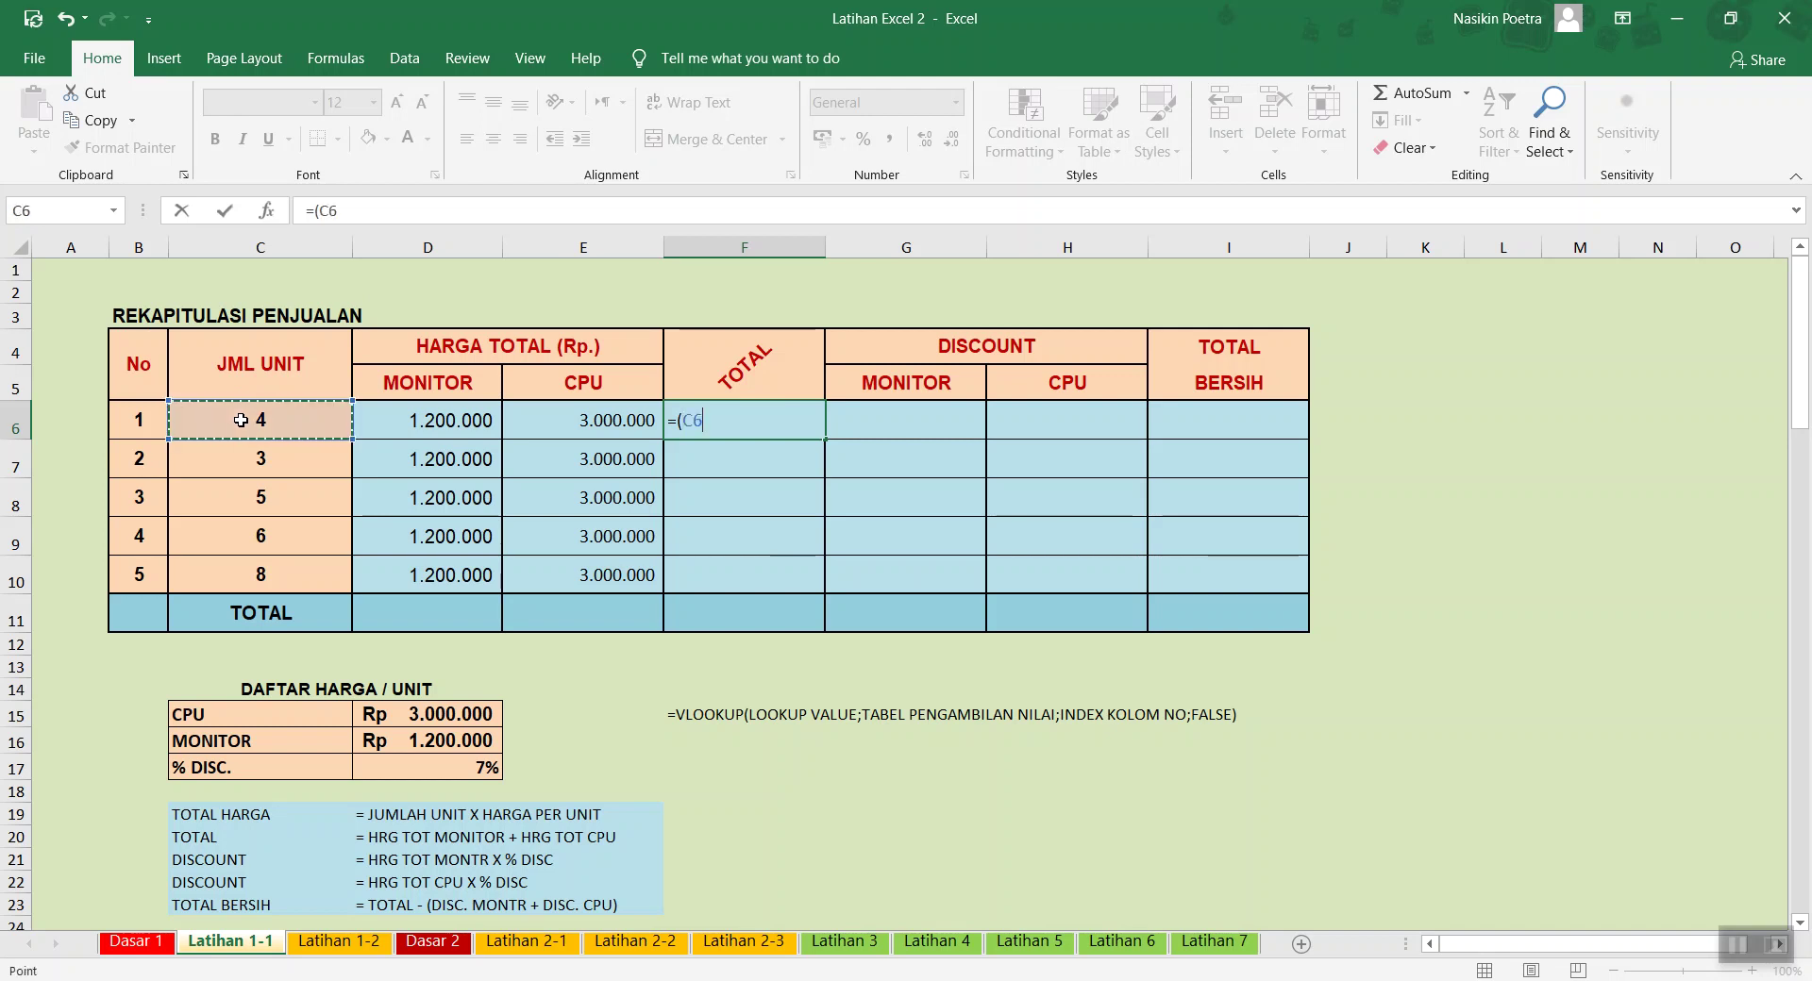
text(*)
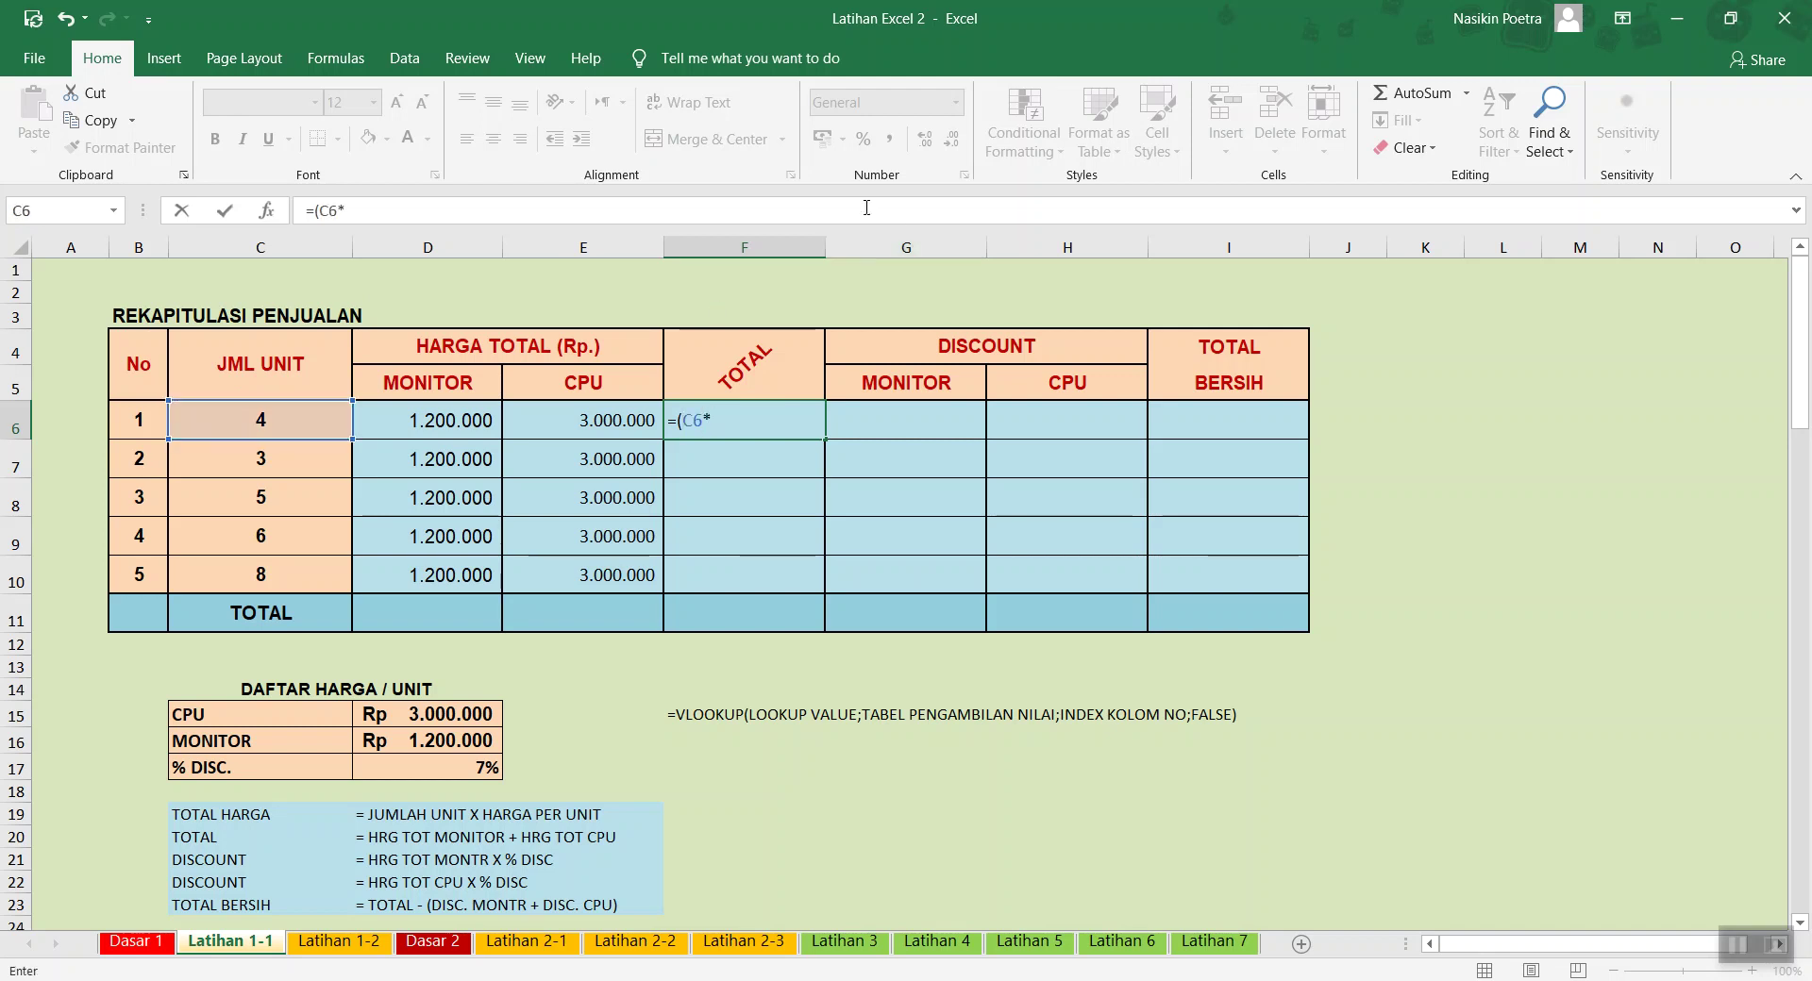
click(470, 422)
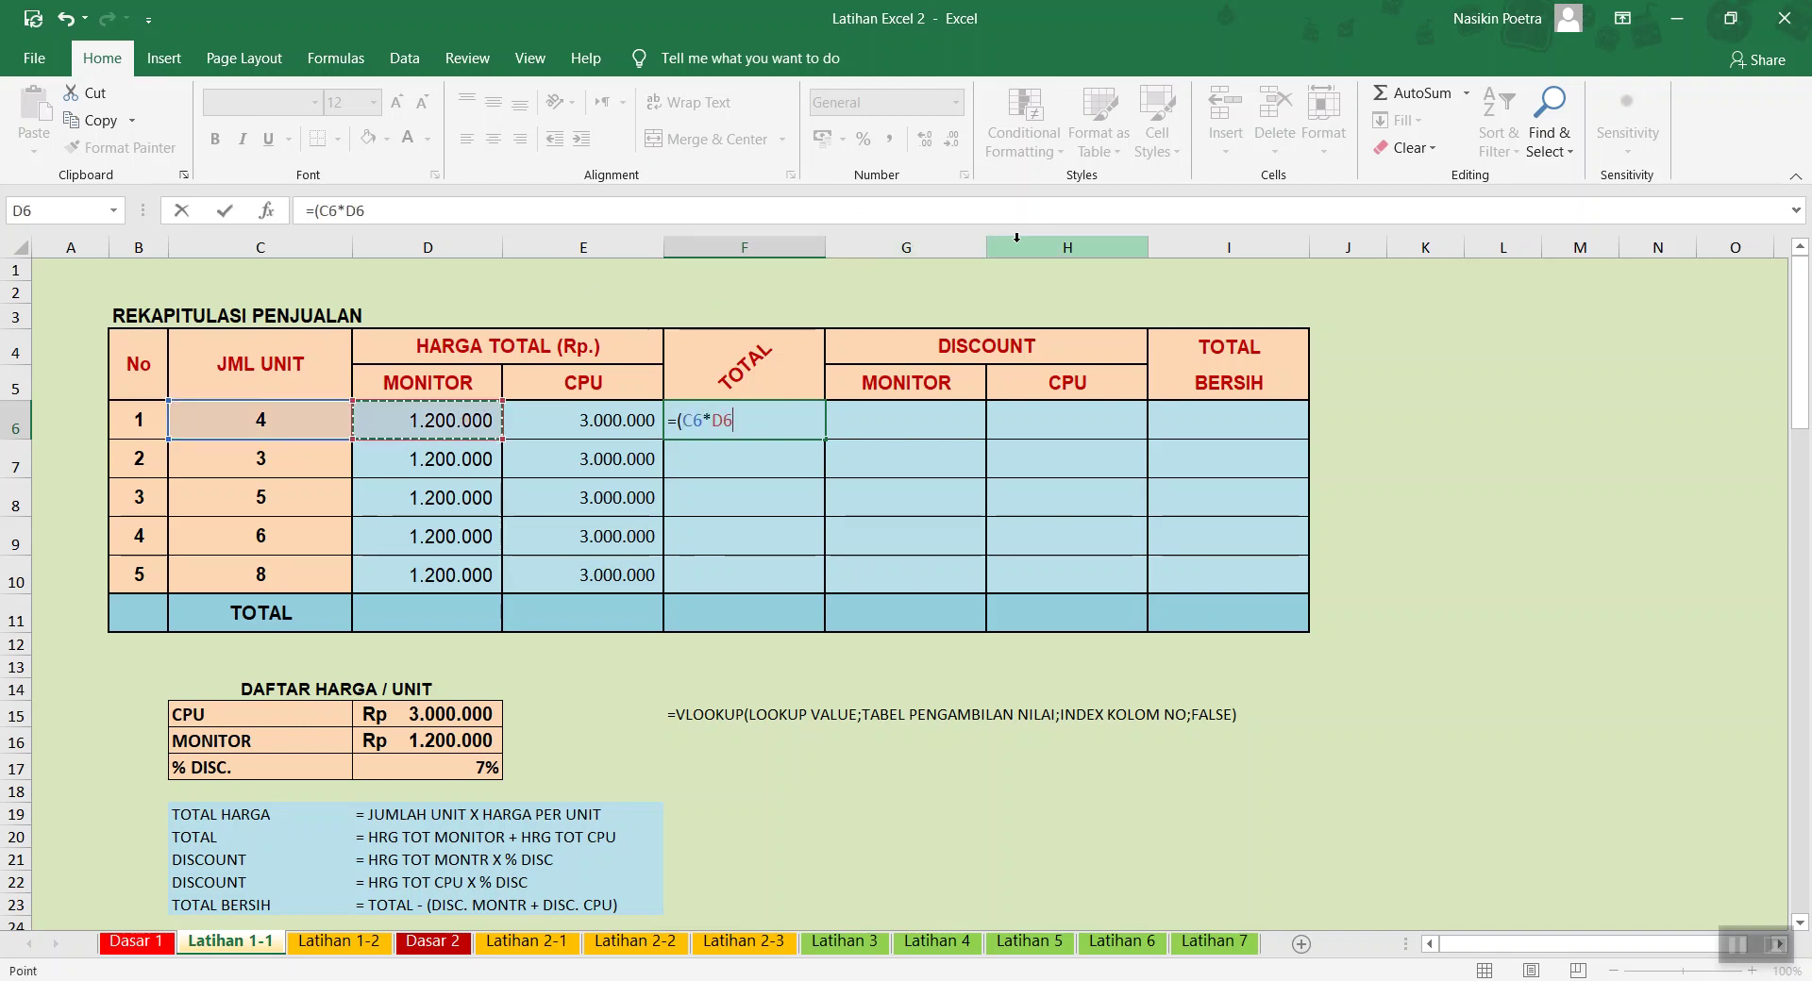
text()+()
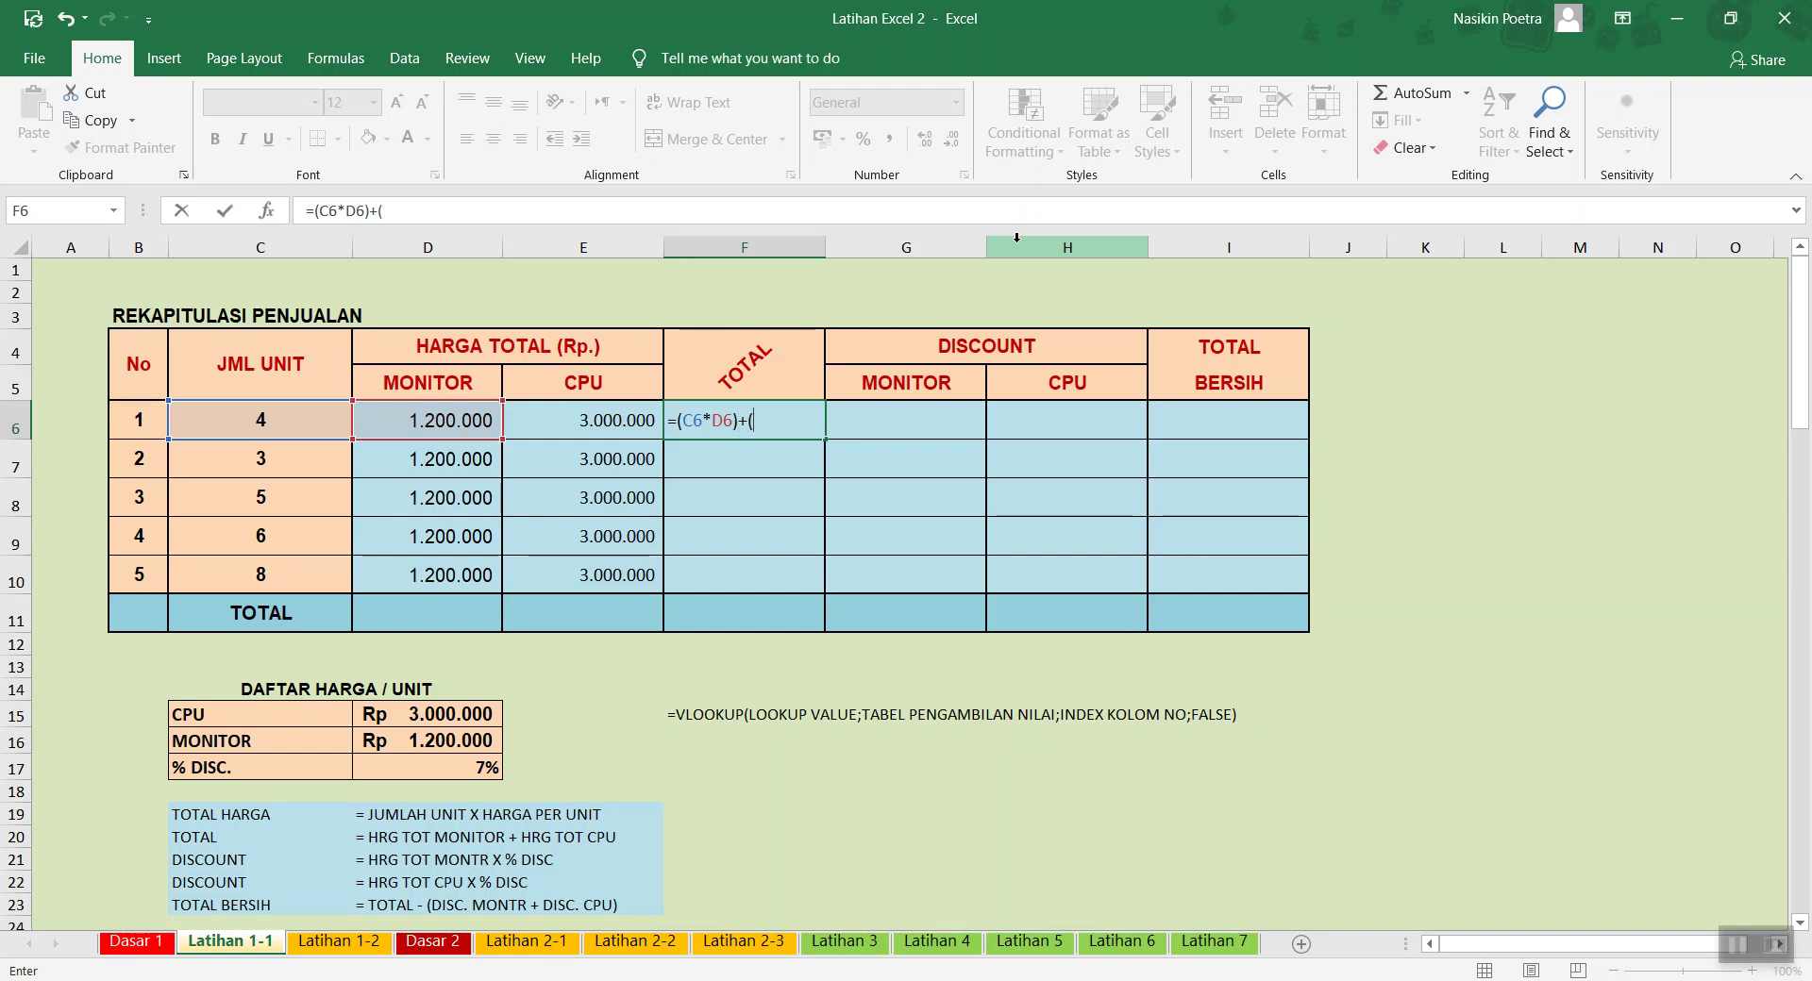
click(288, 421)
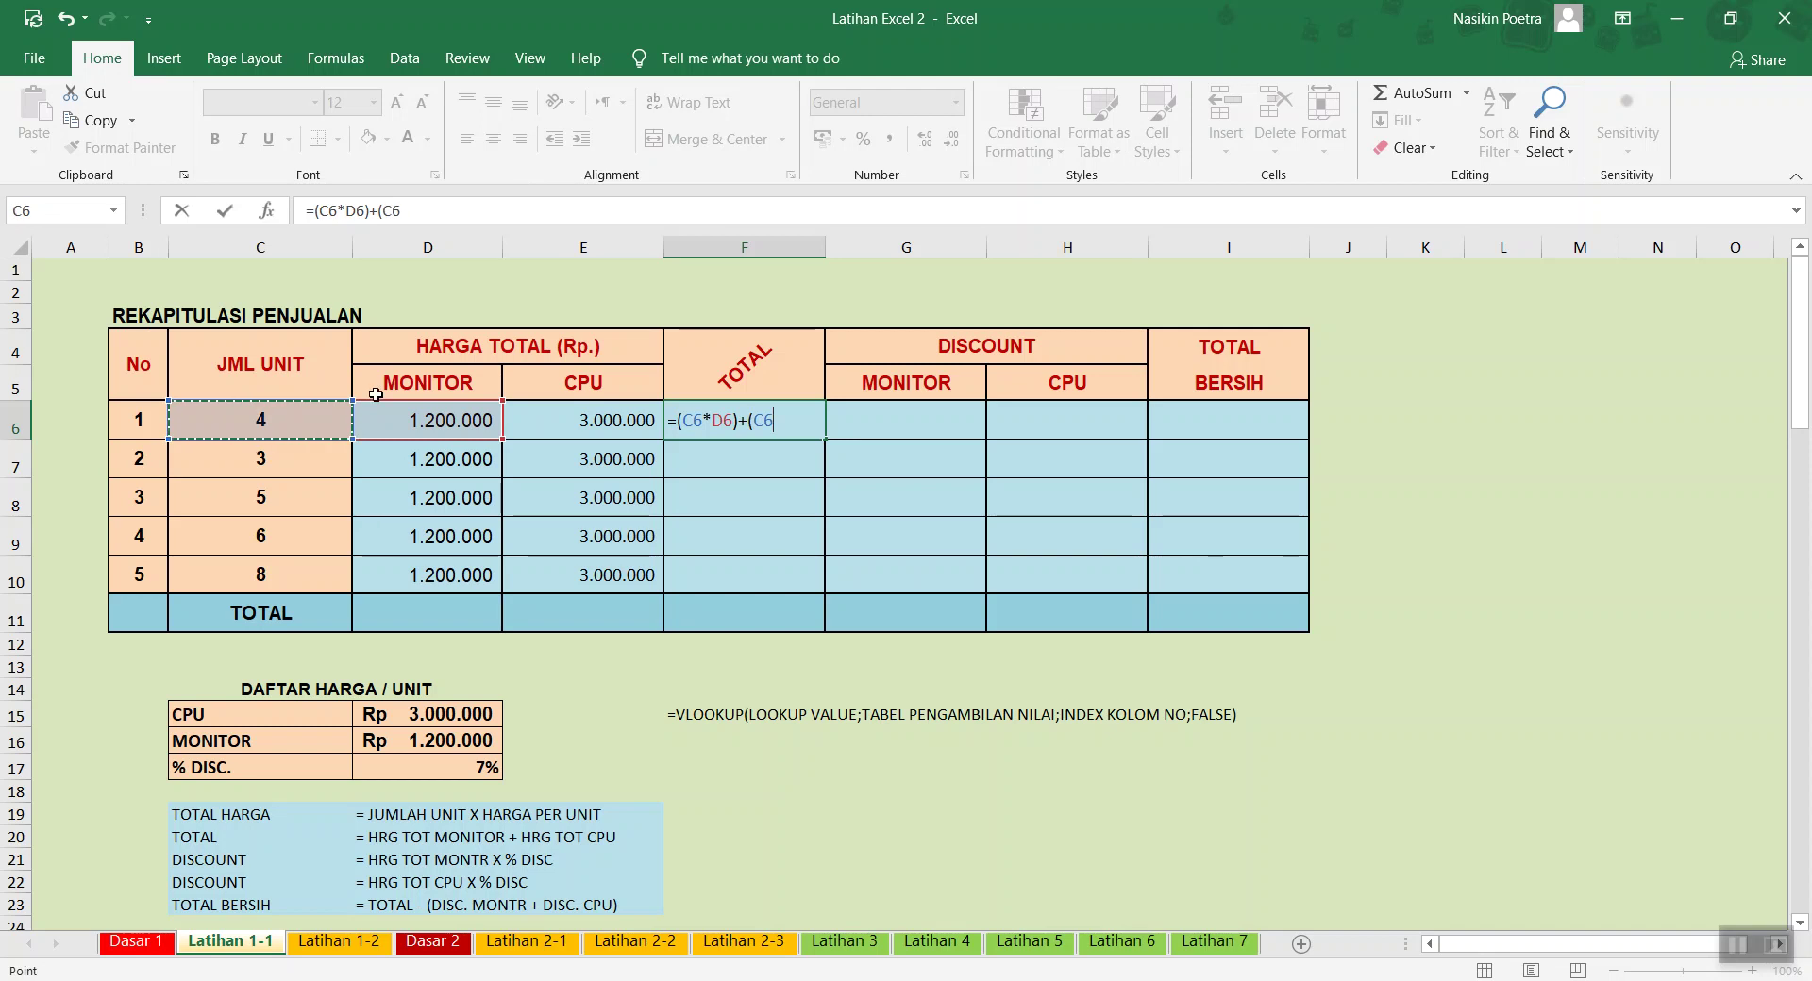
text(*)
click(549, 417)
text())
key(ctrl+Return)
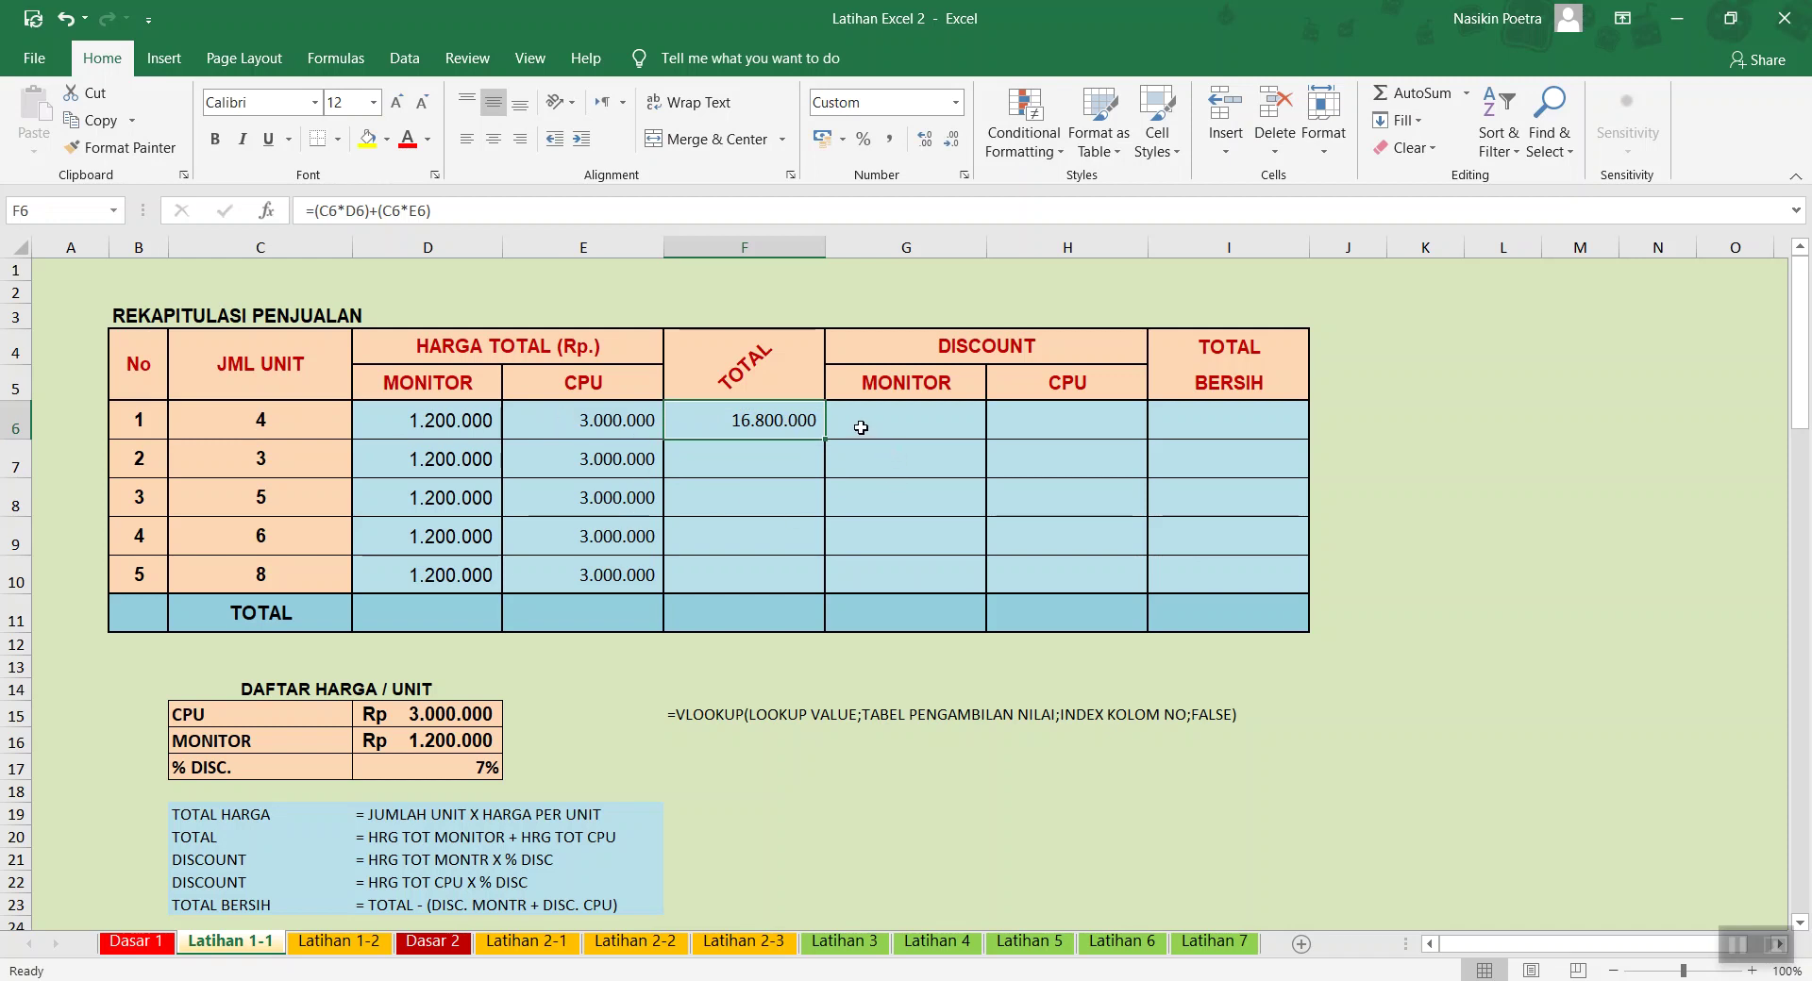
drag(831, 444, 799, 593)
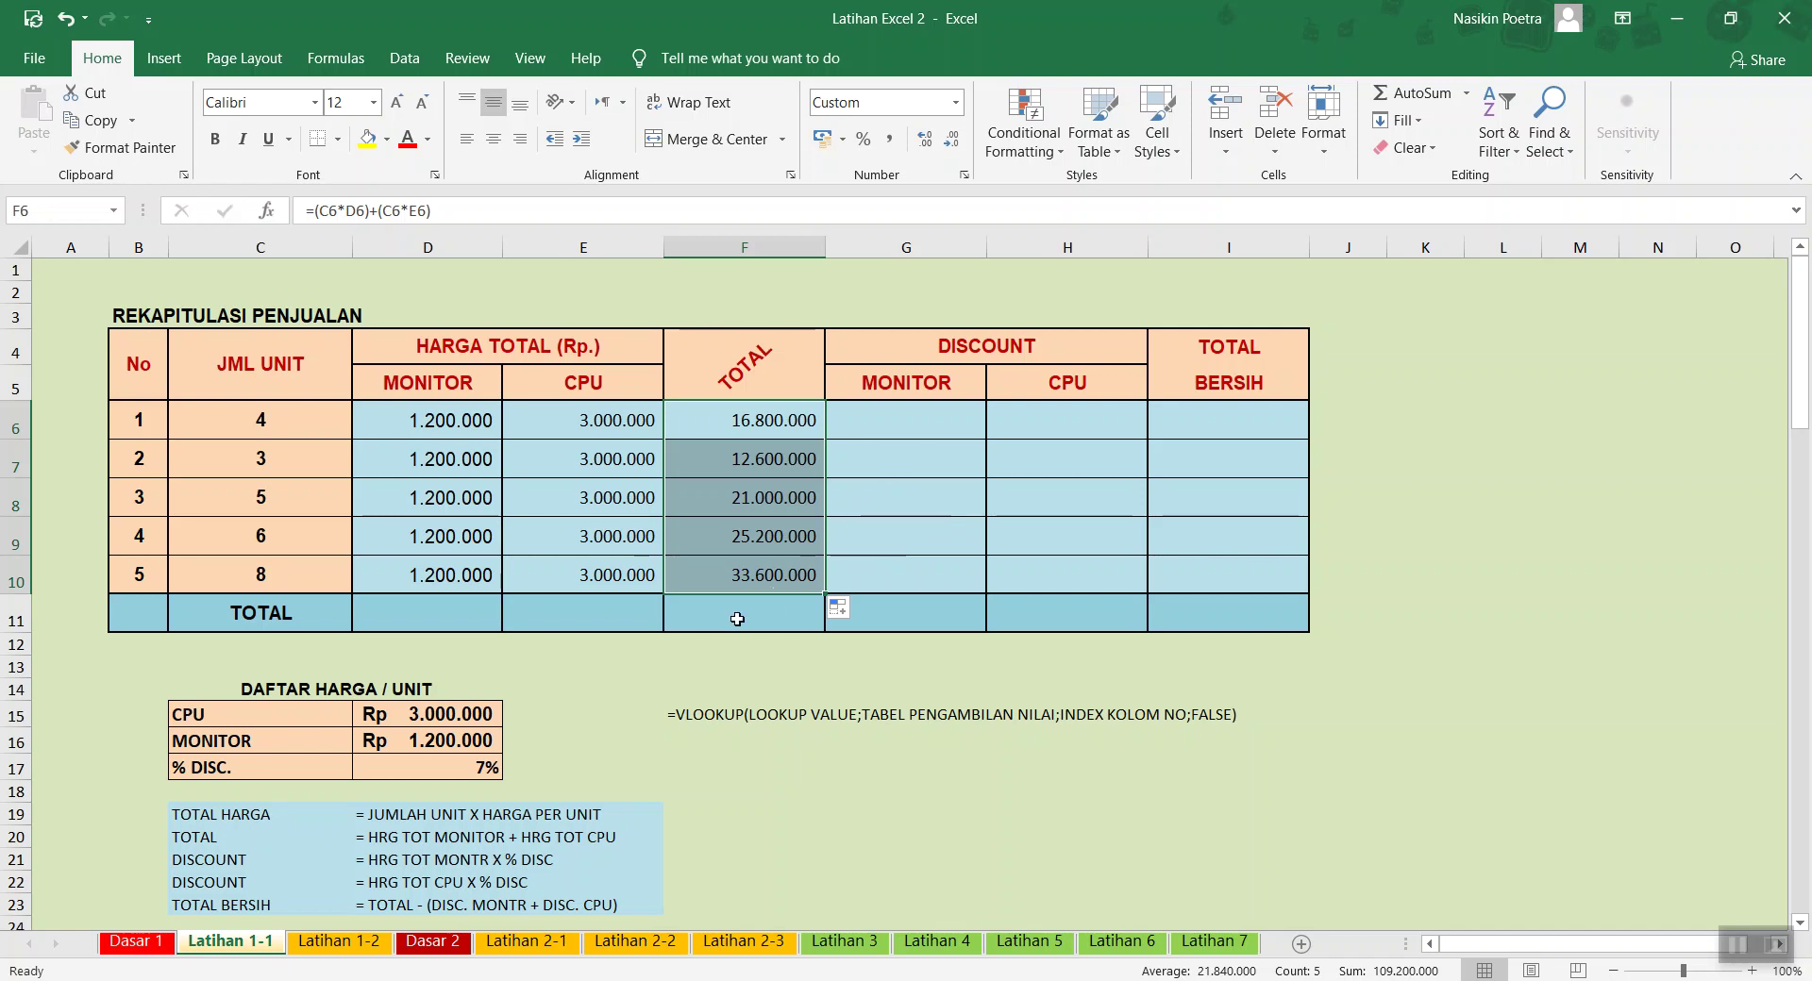
List the operator precedence below the VLOOKUP syntax note: () in G16, ^ in G17 and */ in G18
click(689, 742)
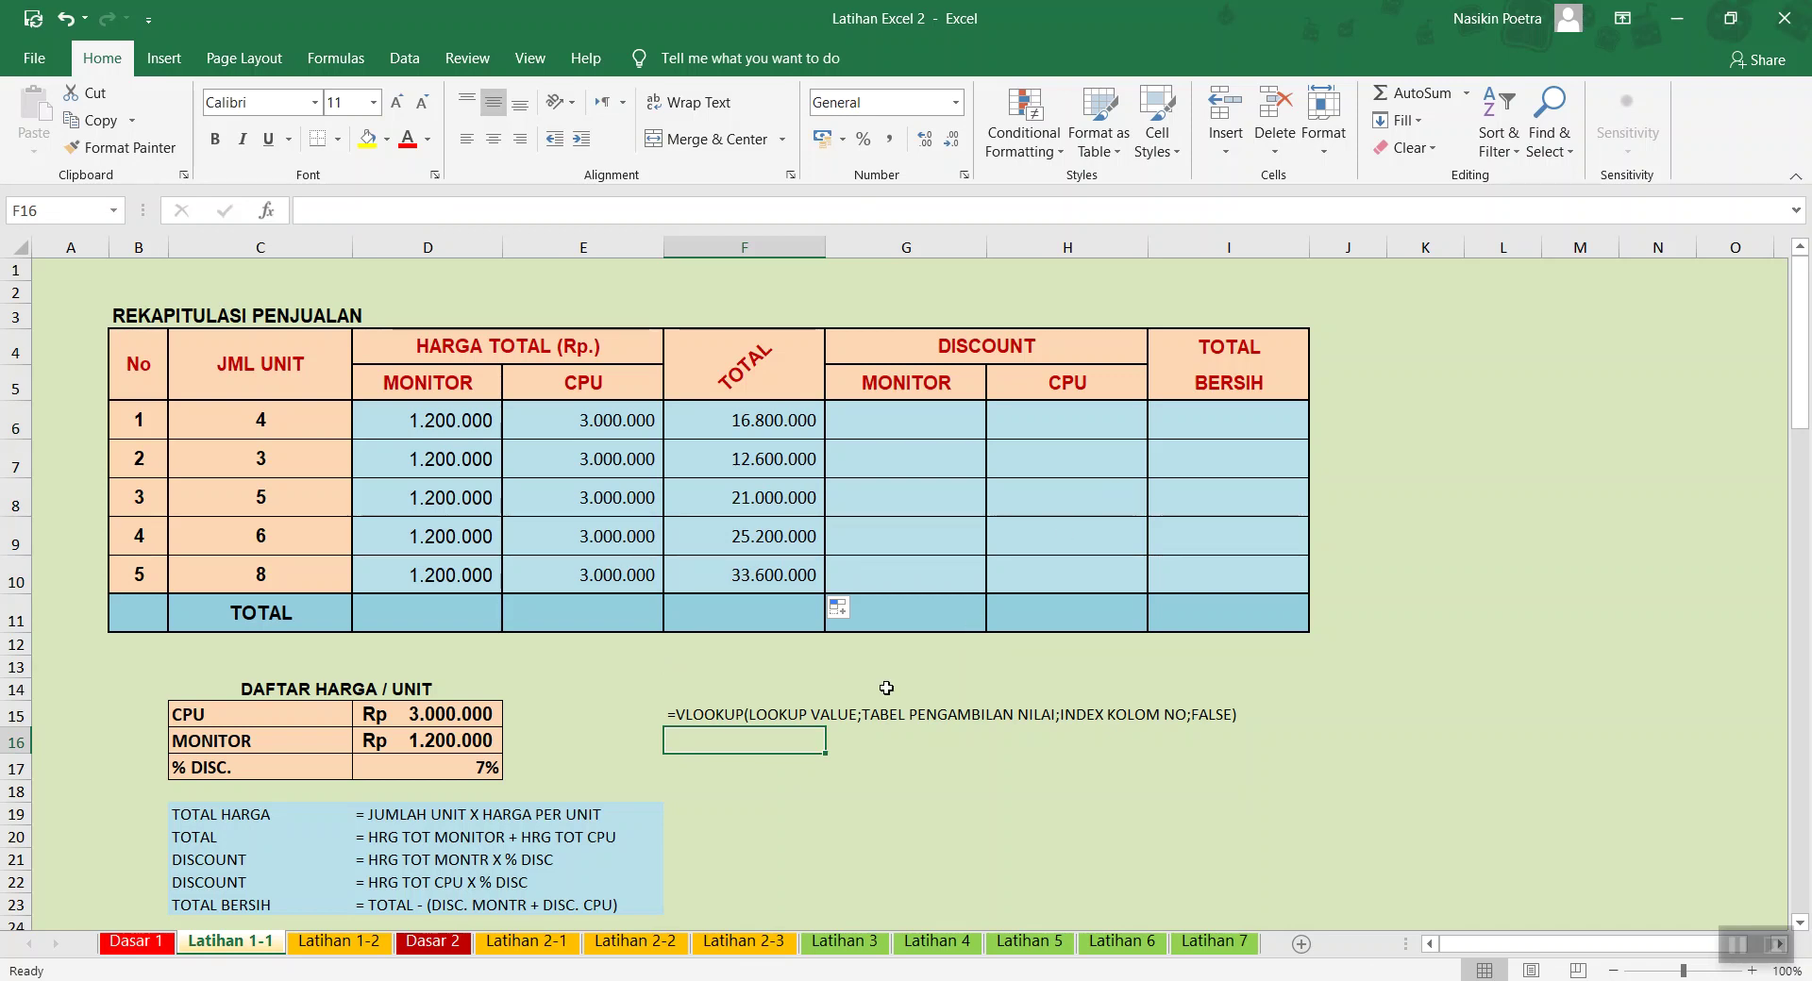
click(874, 746)
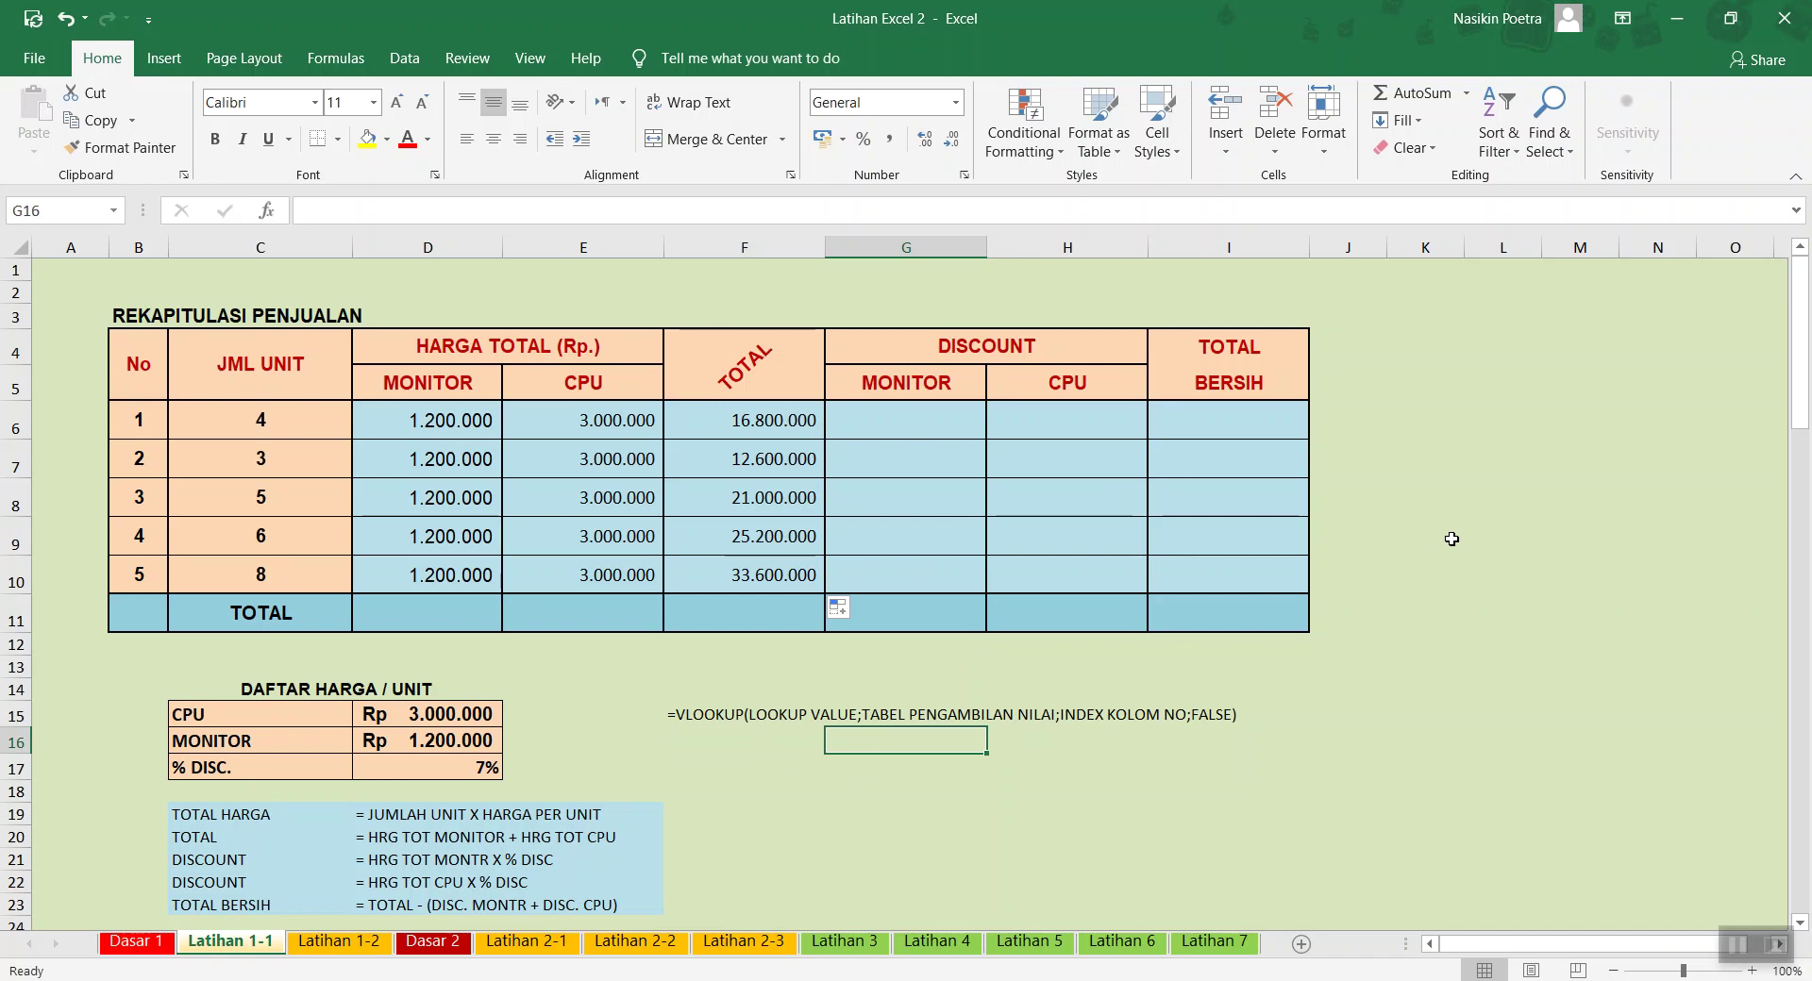
text(()
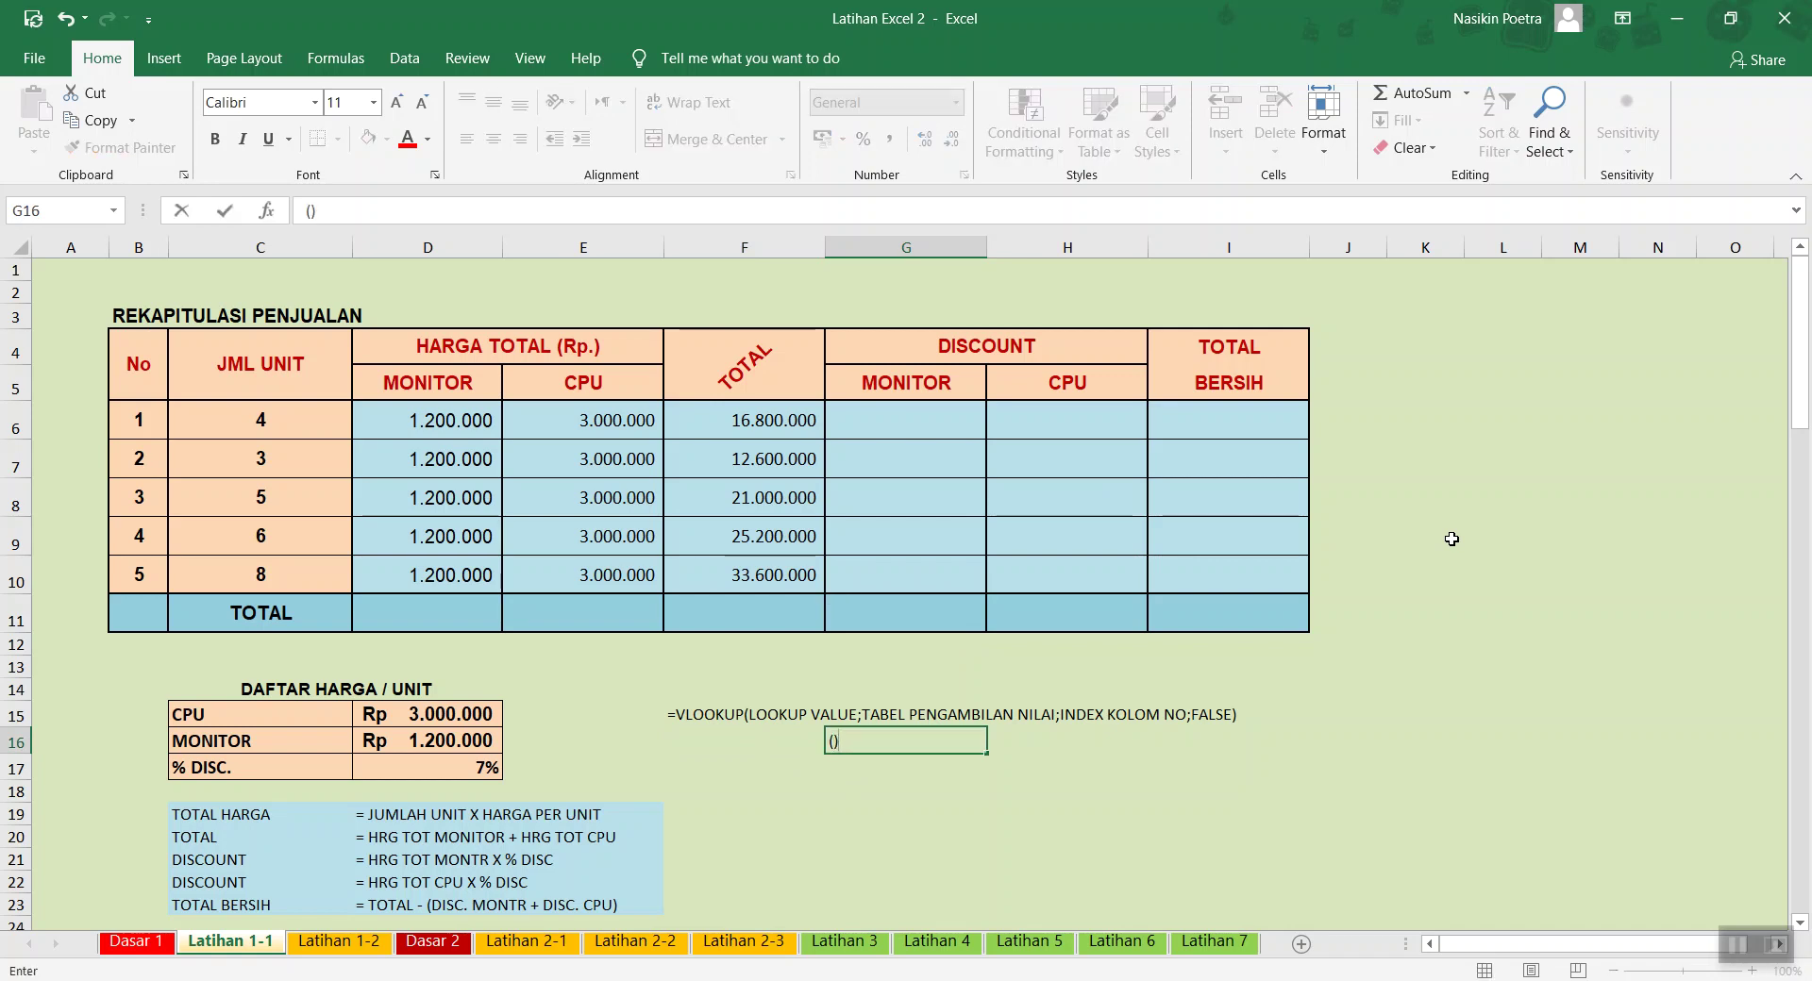
key(Return)
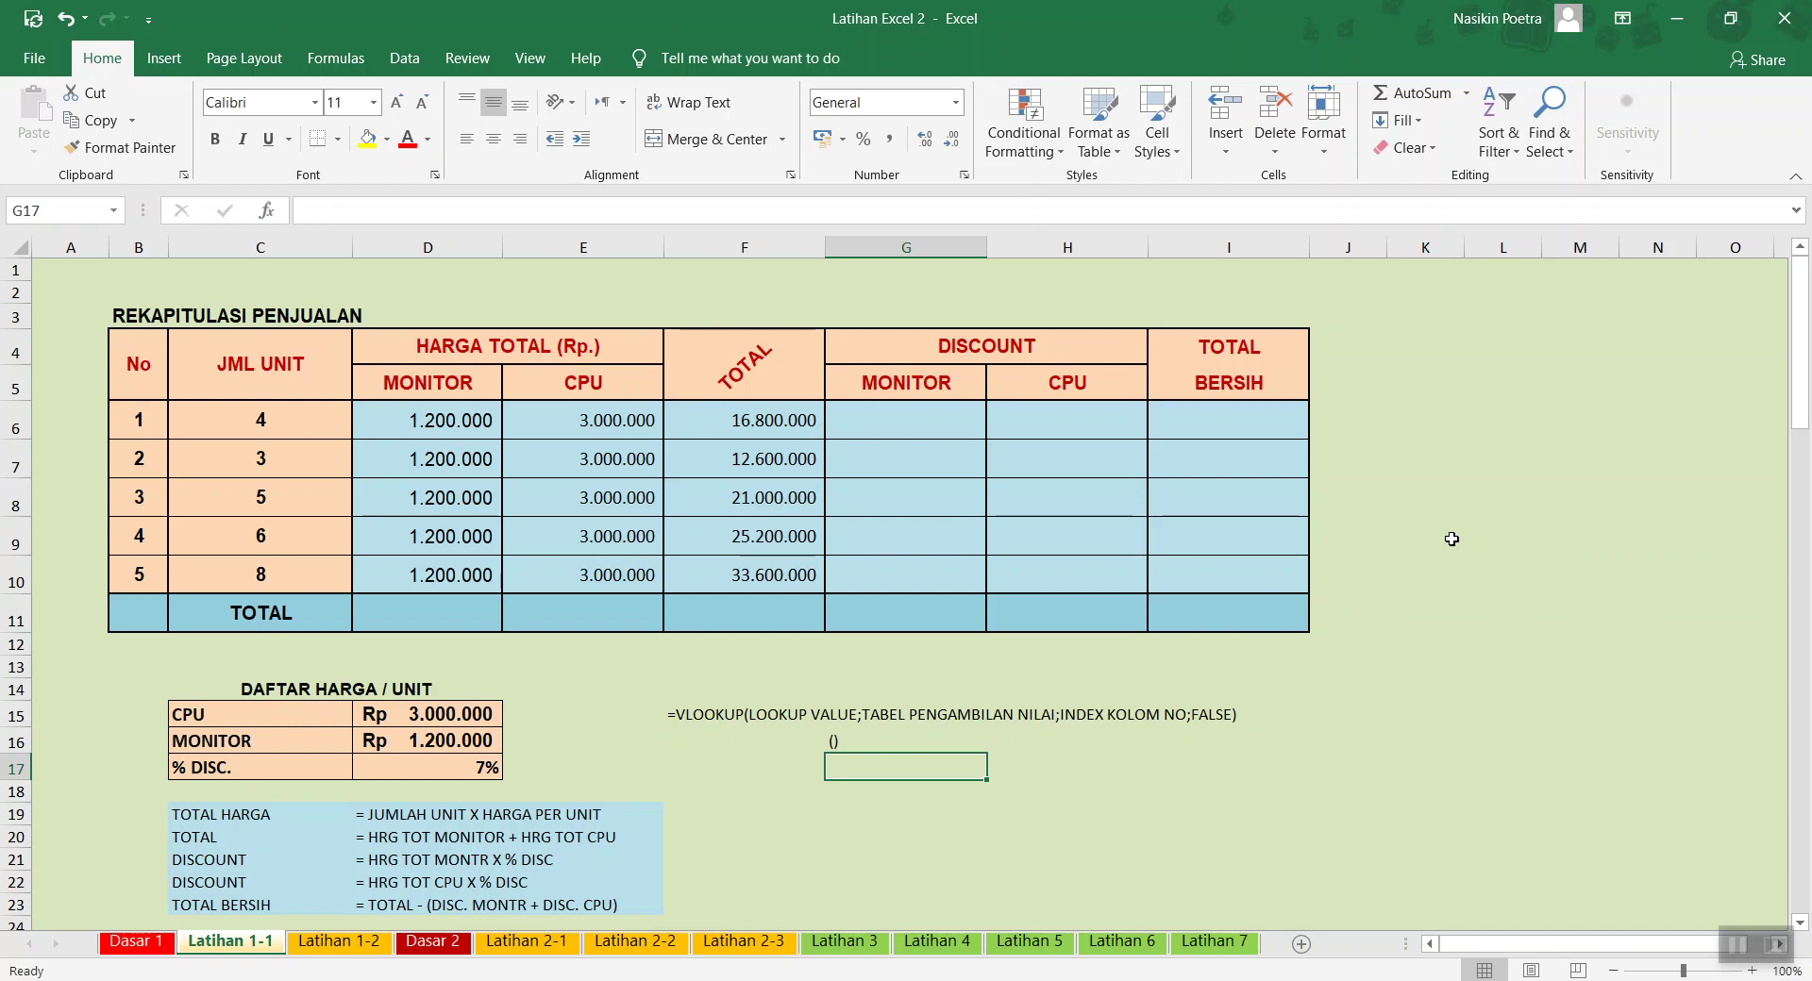
text(^)
key(Return)
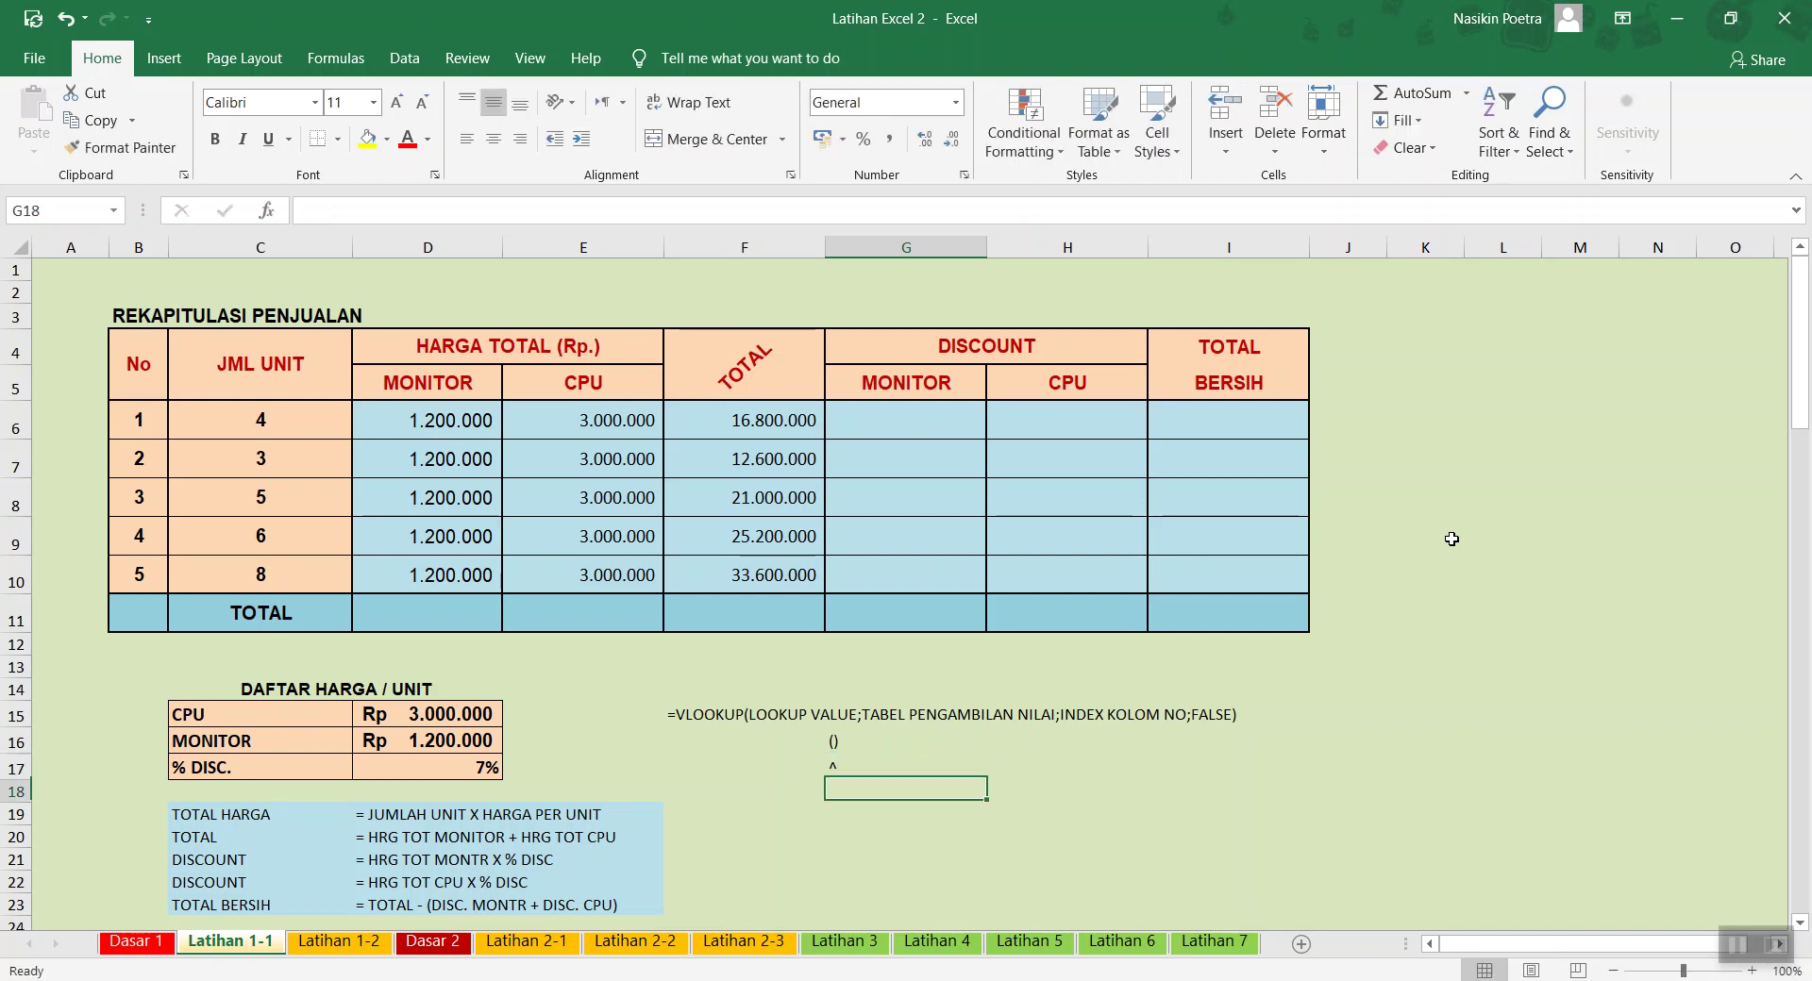
text(*/)
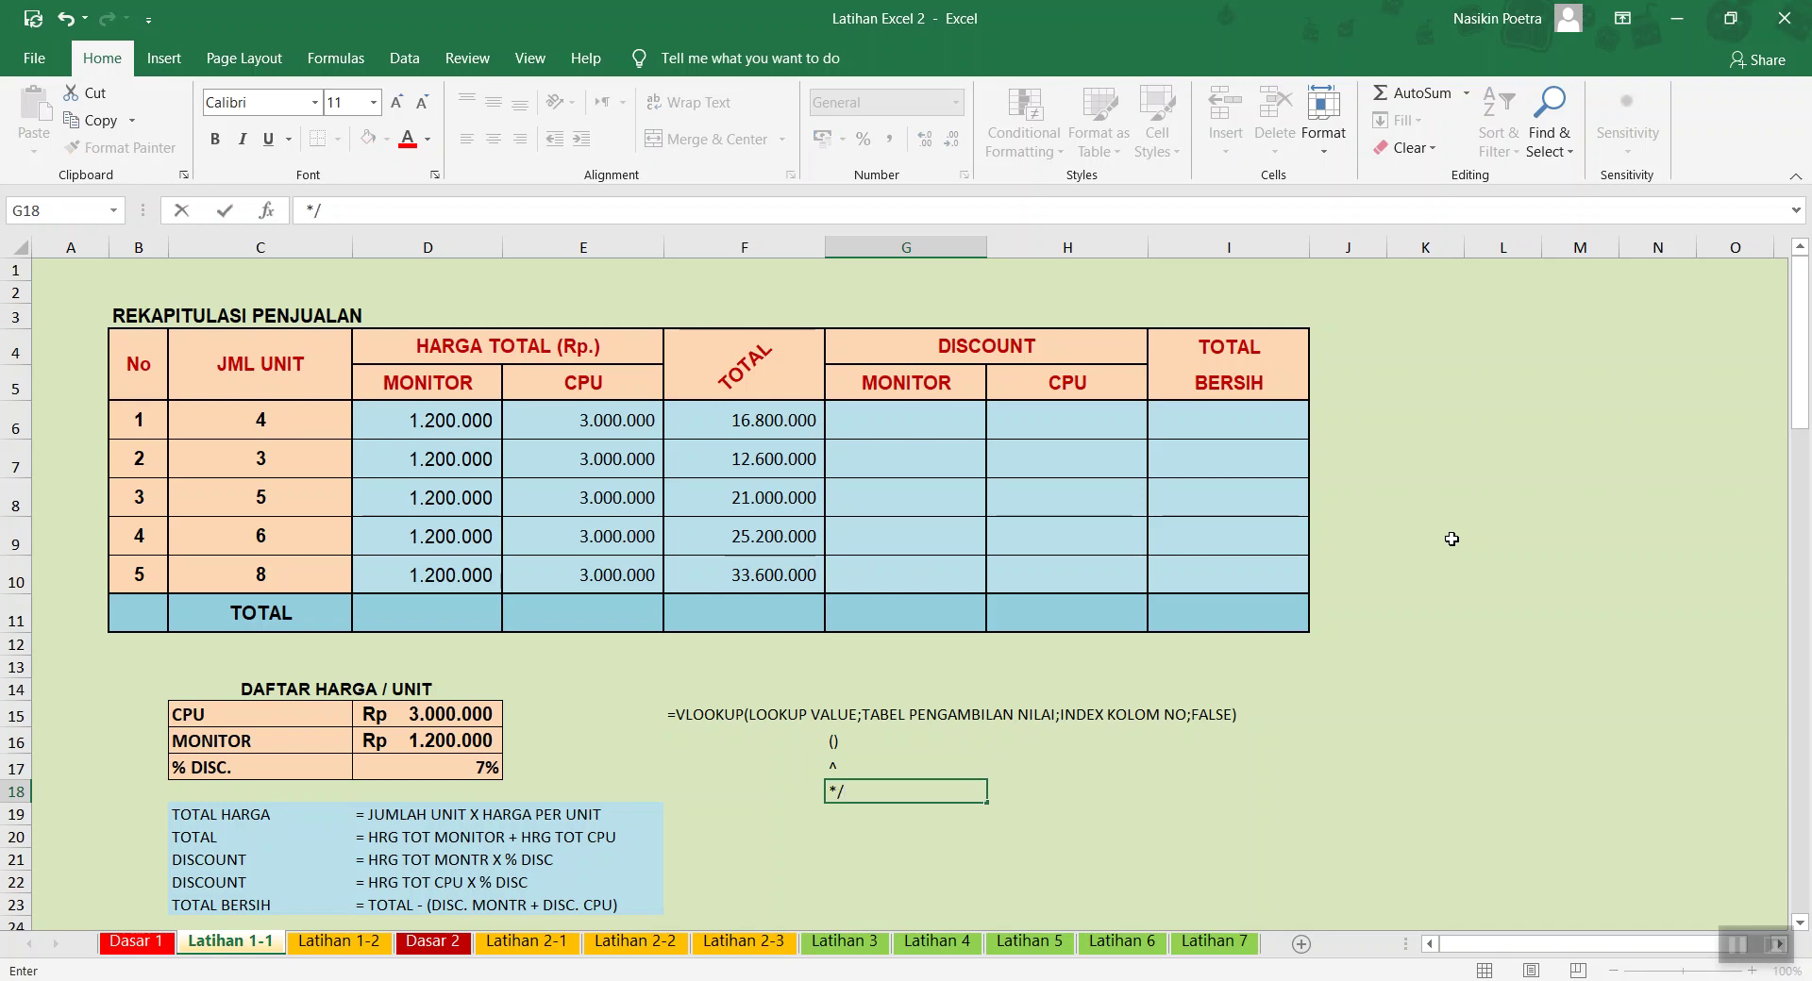
key(Return)
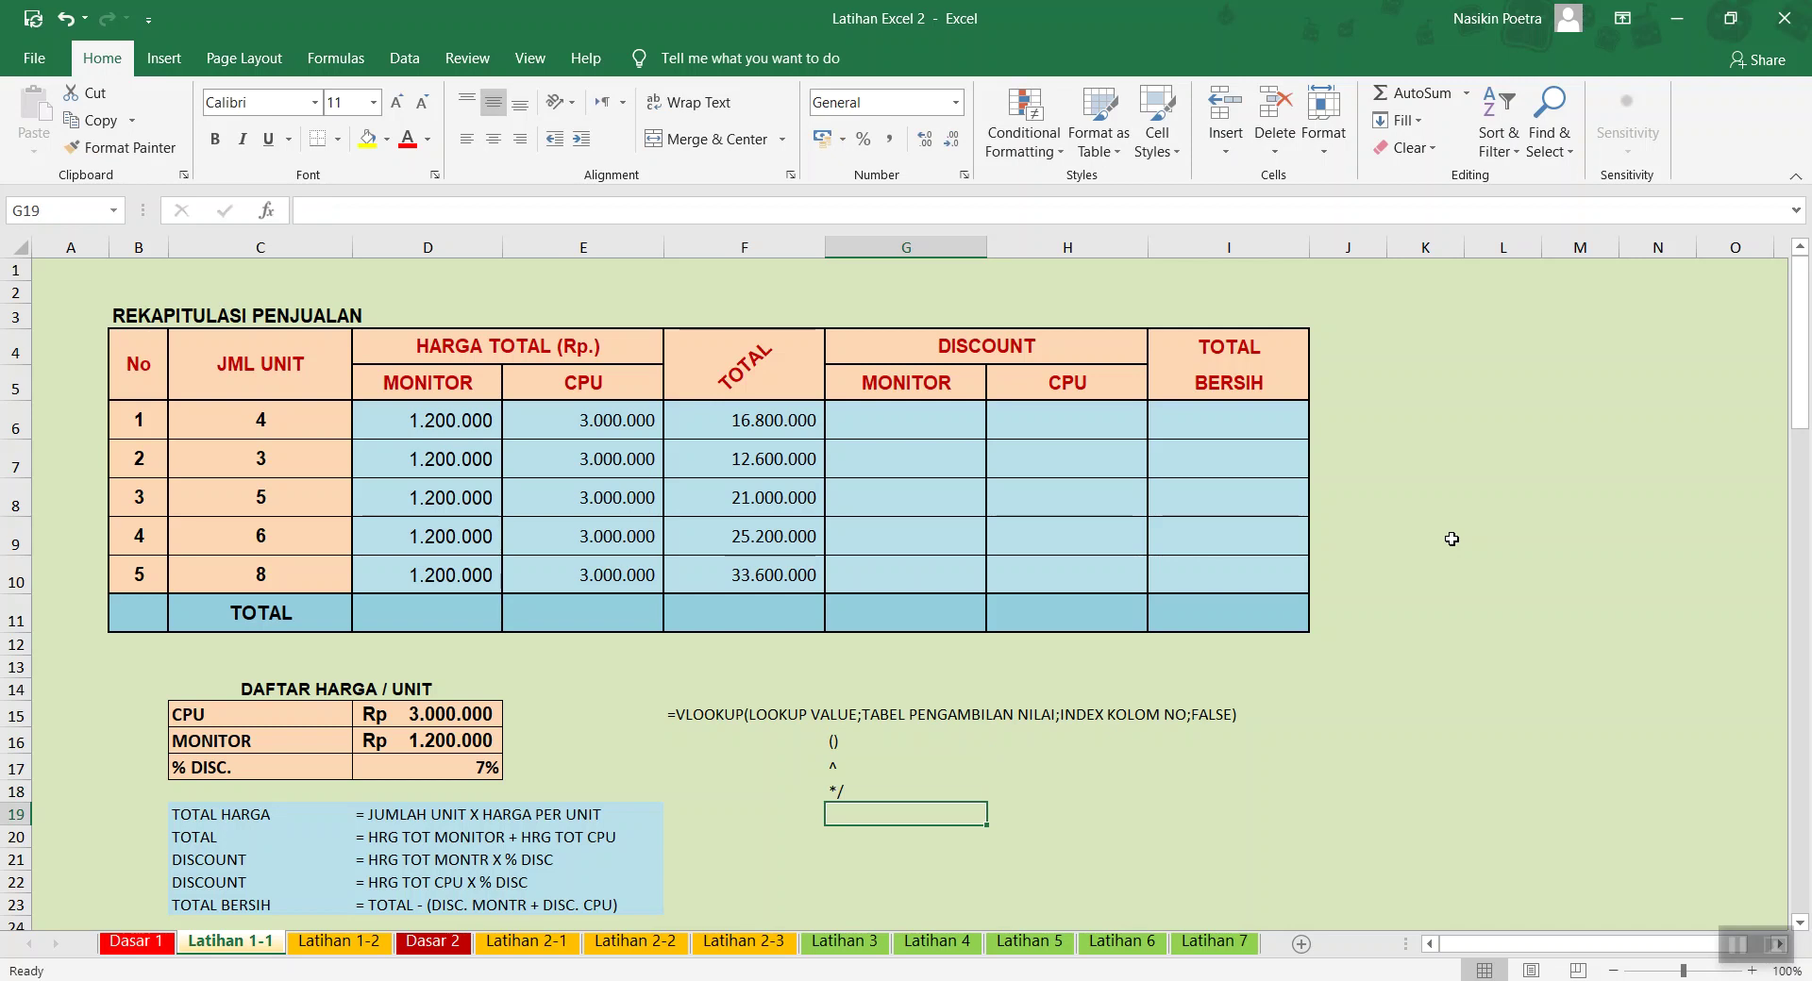
Complete the operator precedence list by entering + - in G19, below the */ entry
text(+)
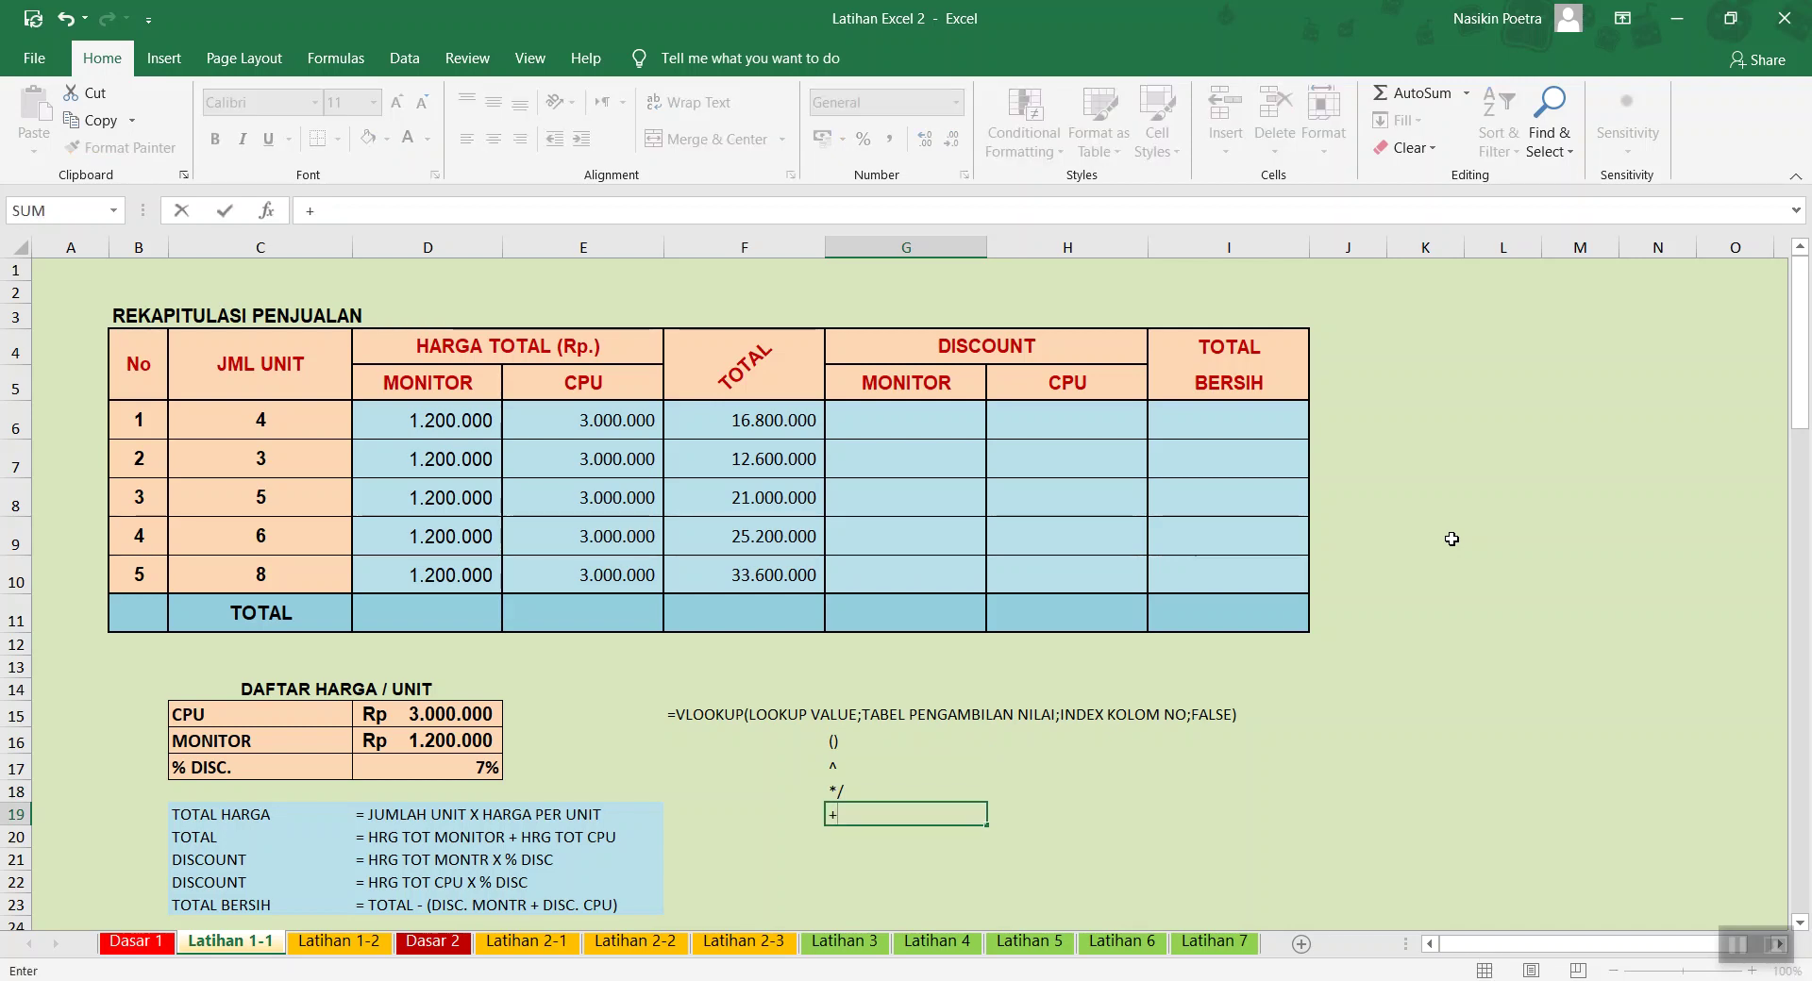
text( /)
key(BackSpace)
key(BackSpace)
key(Return)
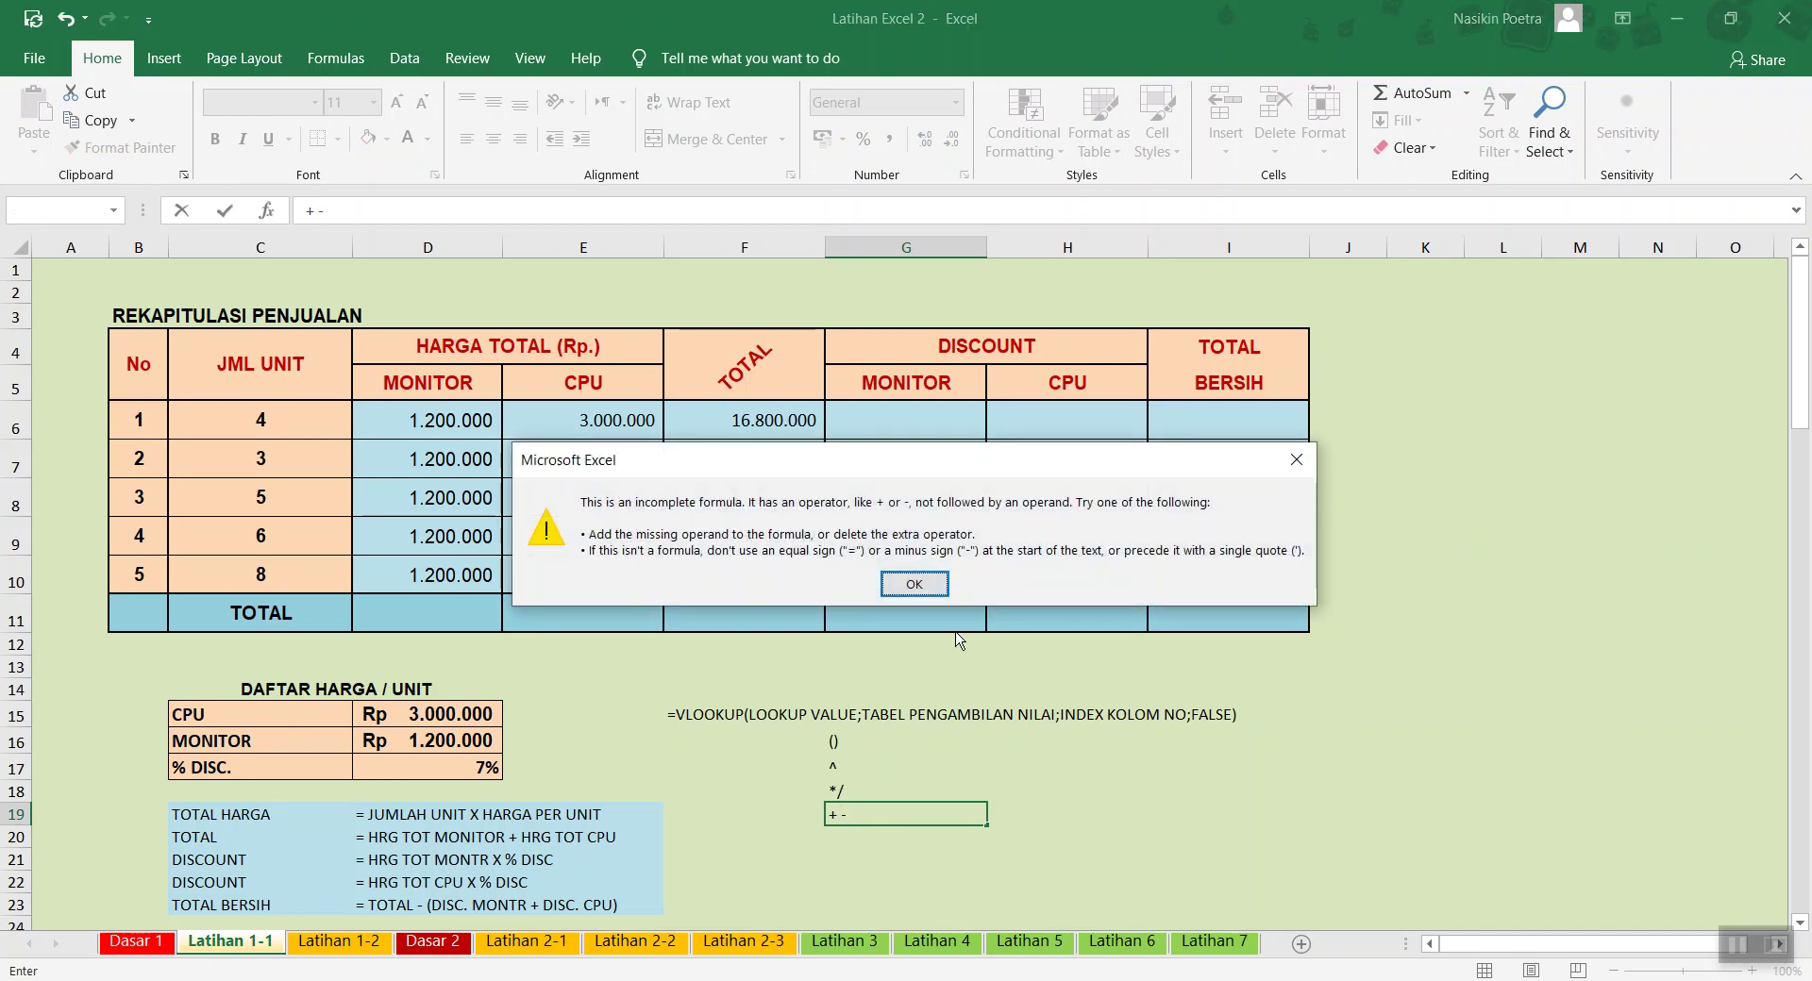
click(914, 584)
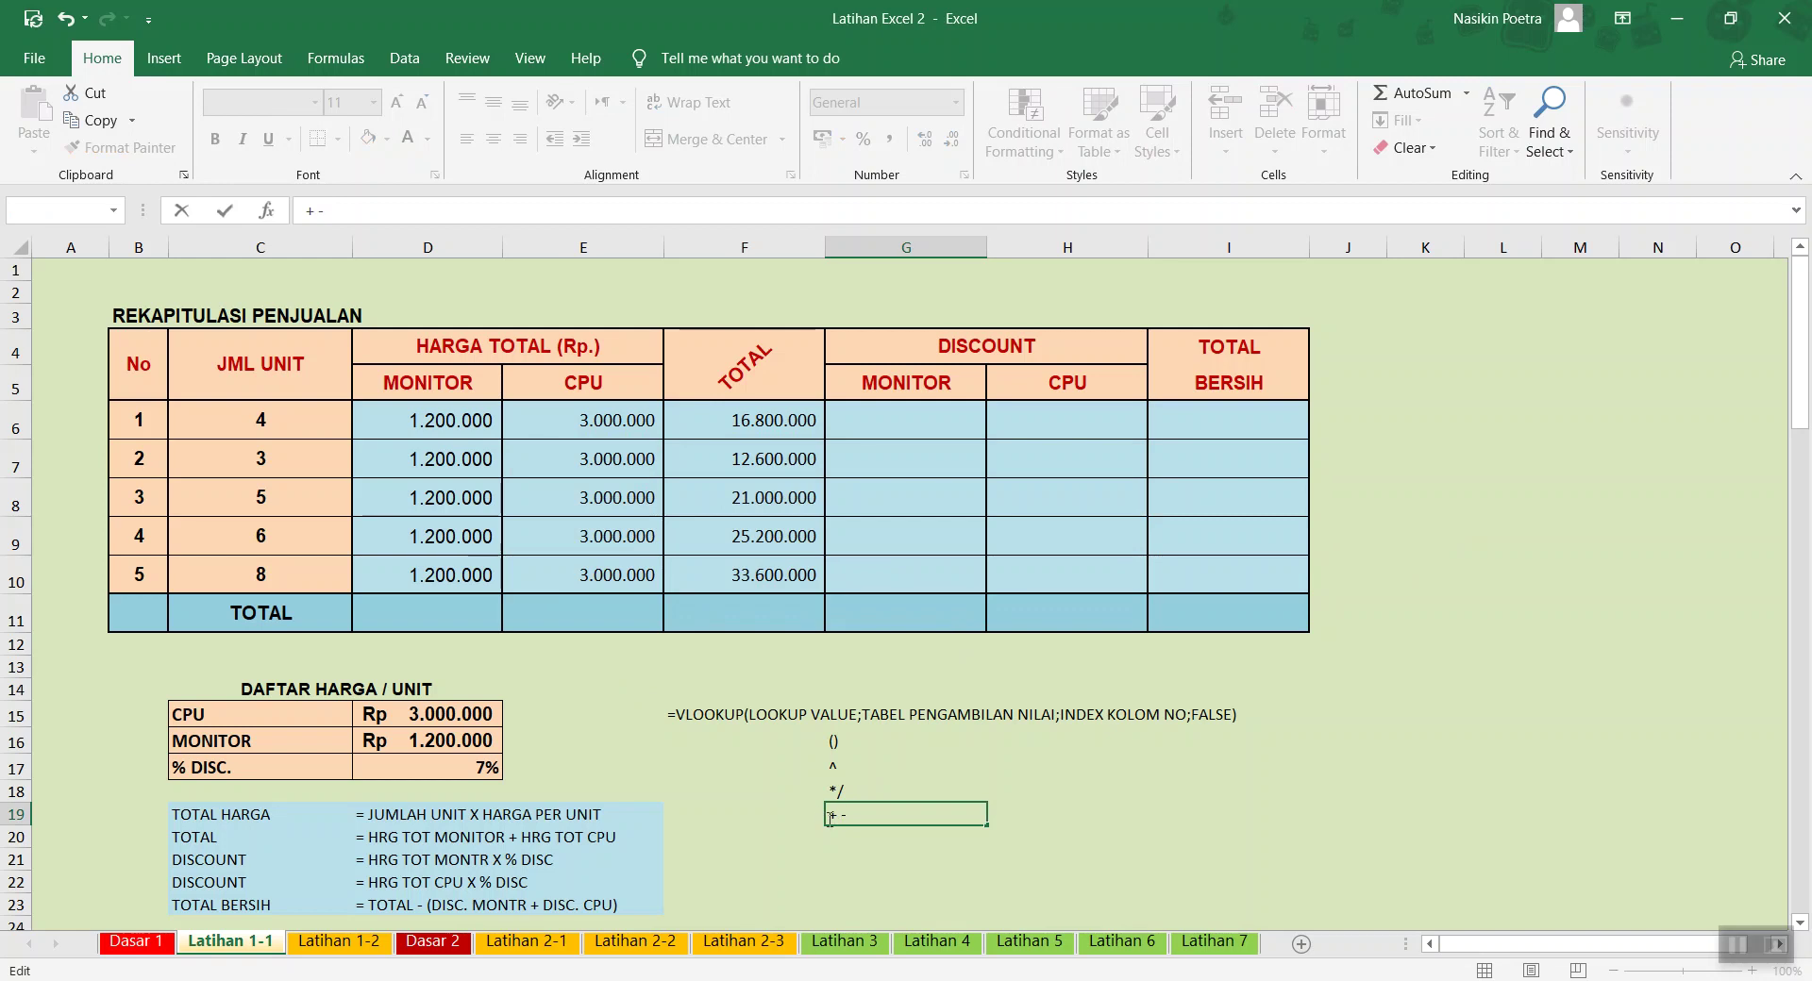
key(Return)
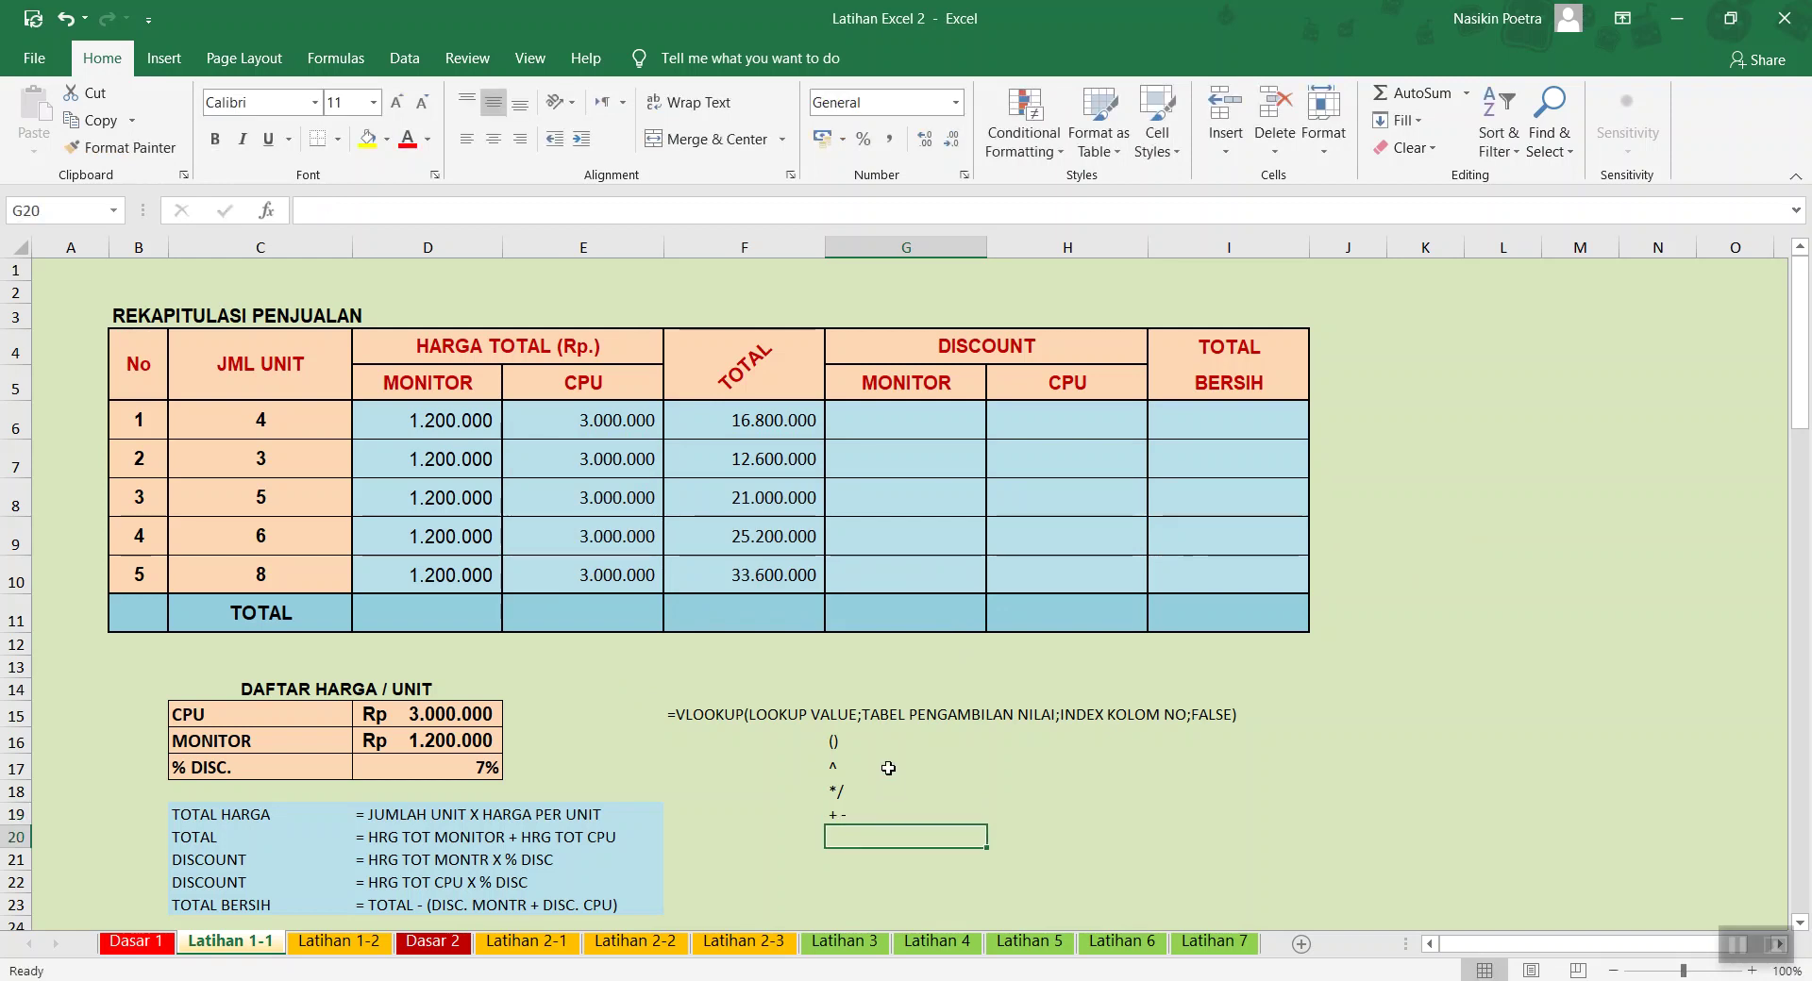
Enter the example formula =(2+3)^2 in H16, beside the parentheses entry of the precedence list
click(969, 746)
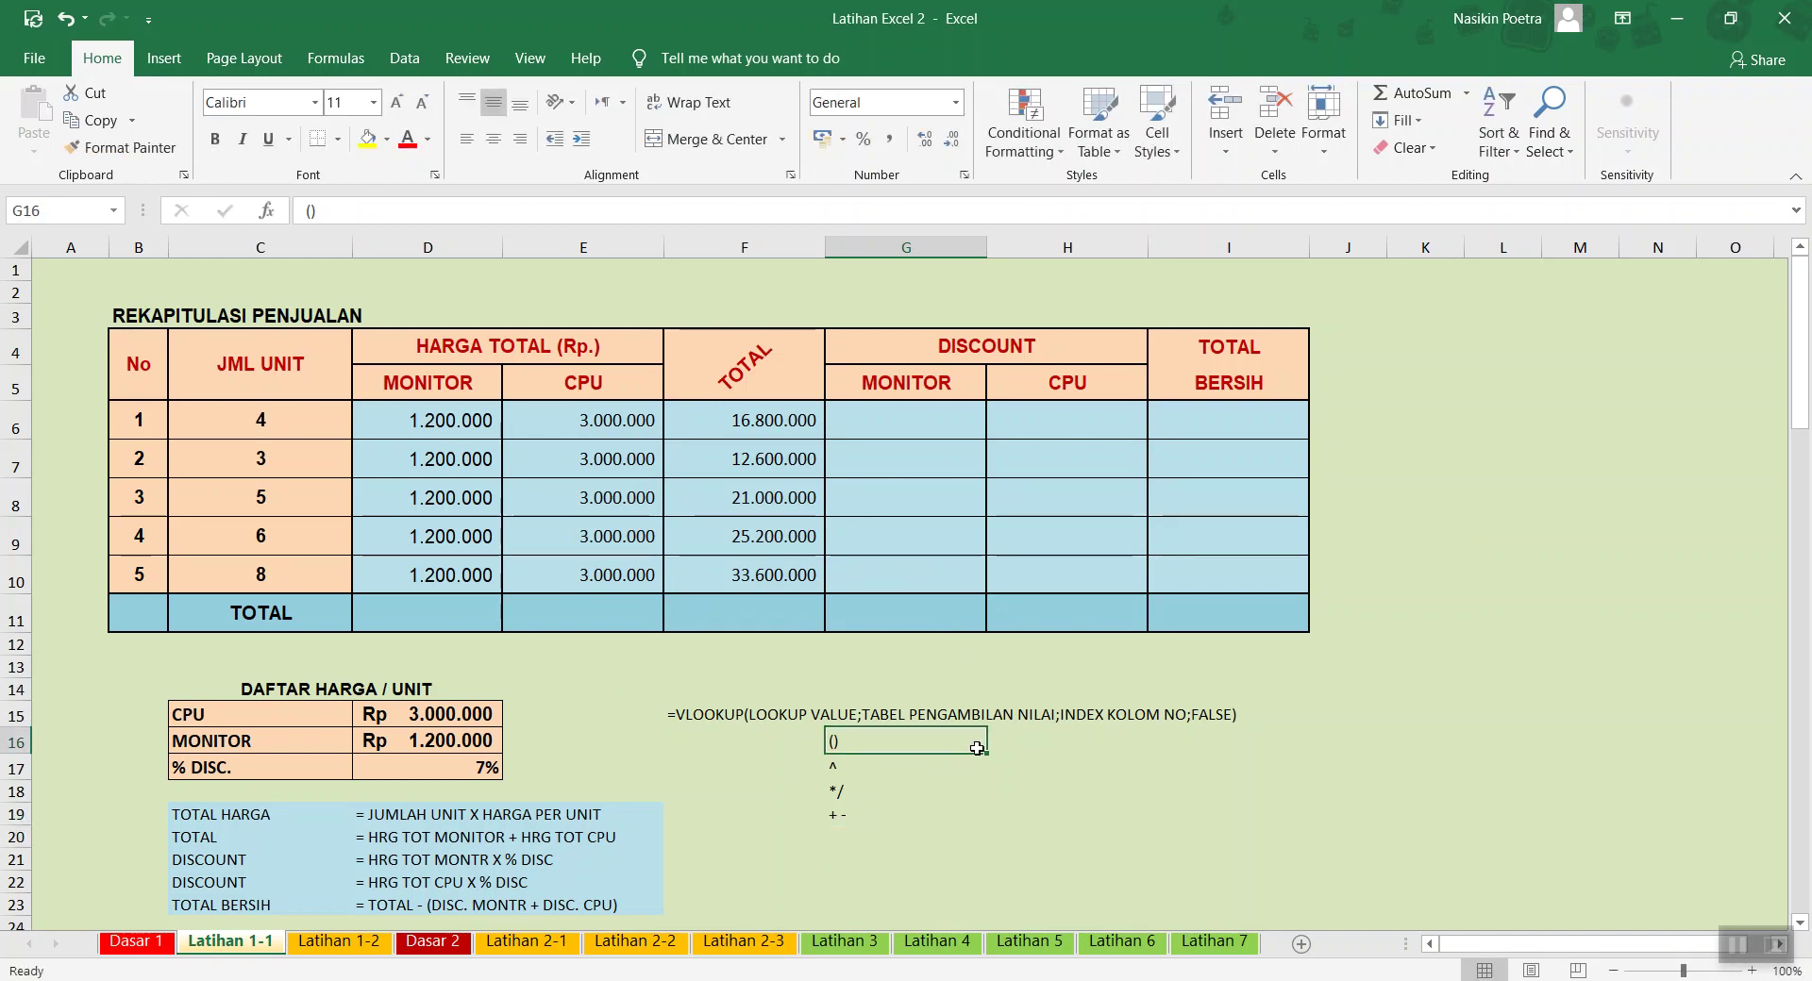
click(1034, 742)
text(=)
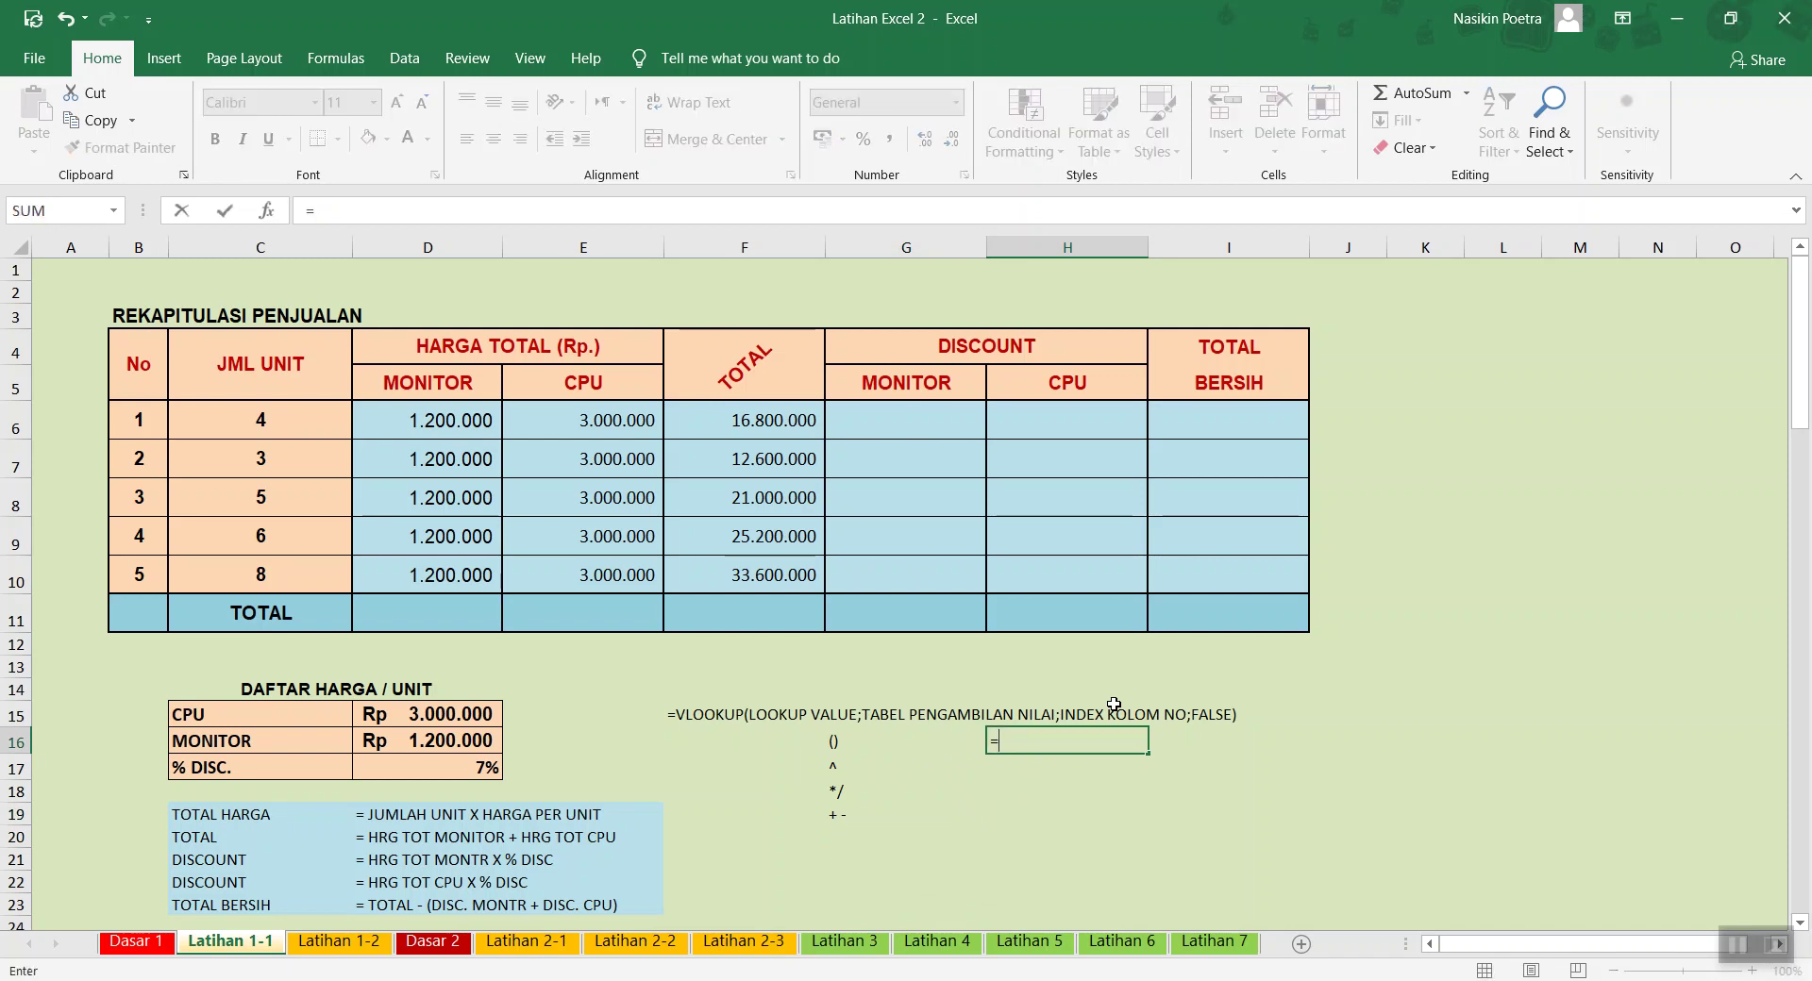
text((2+3)
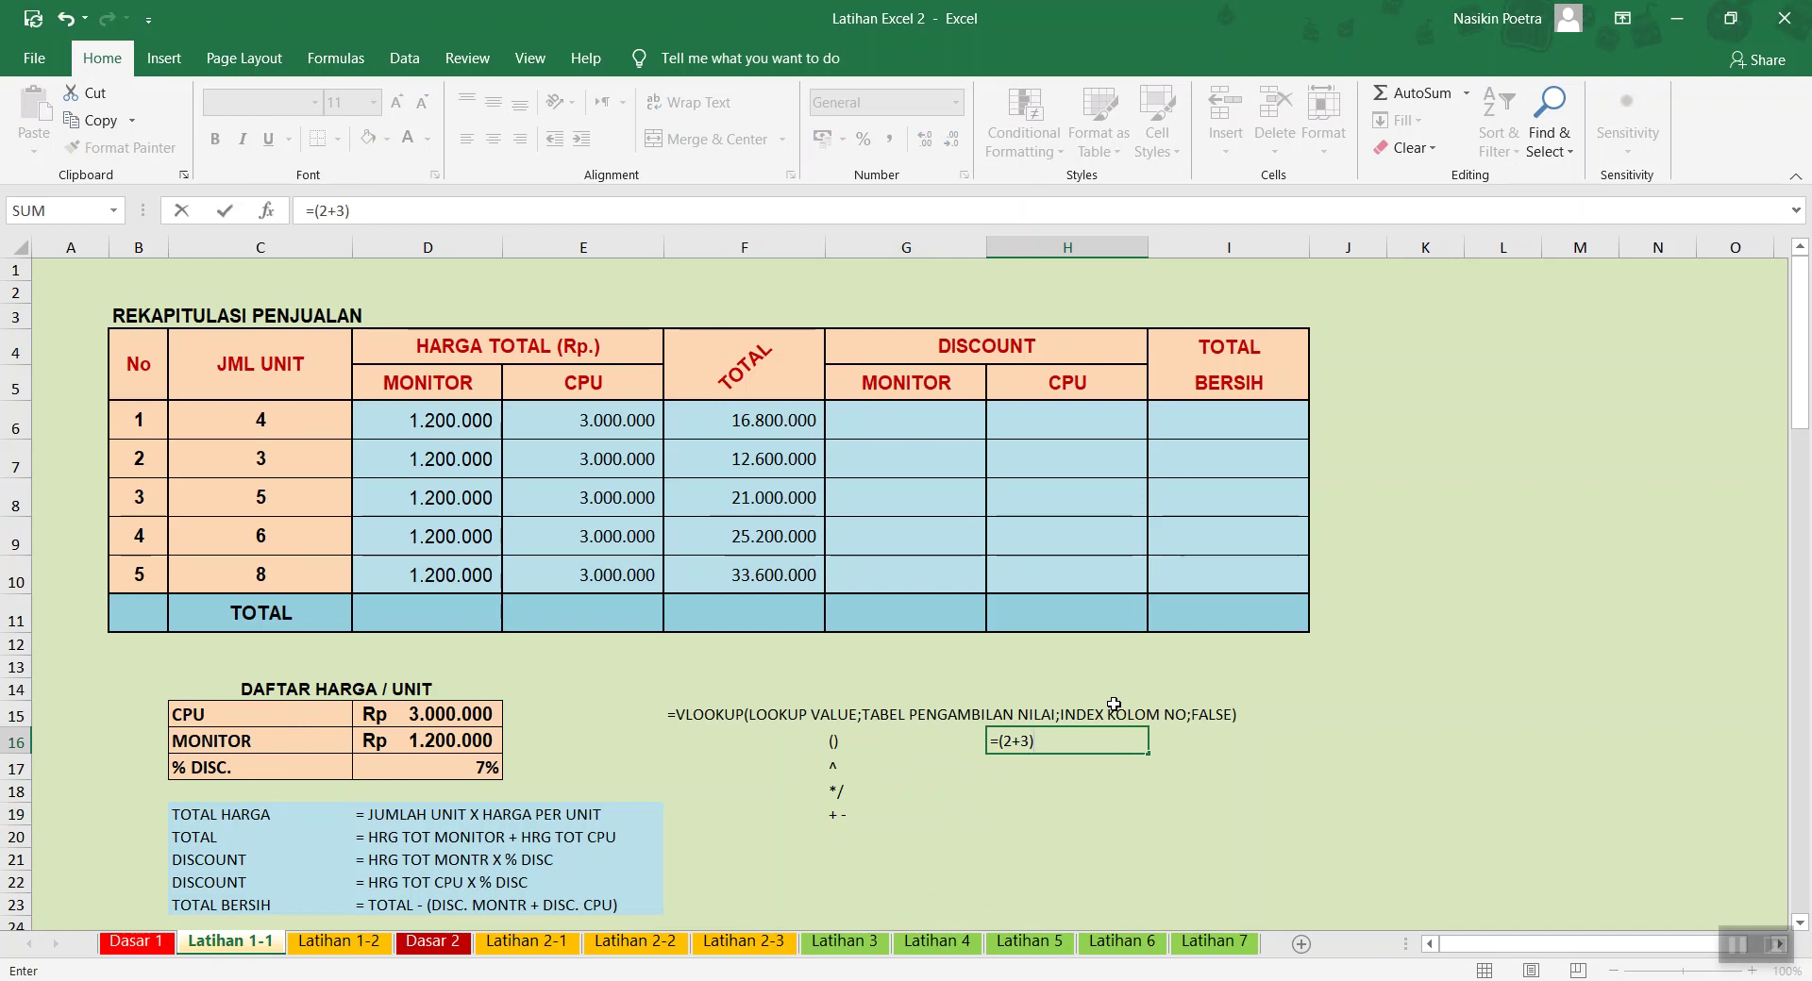
text()^2)
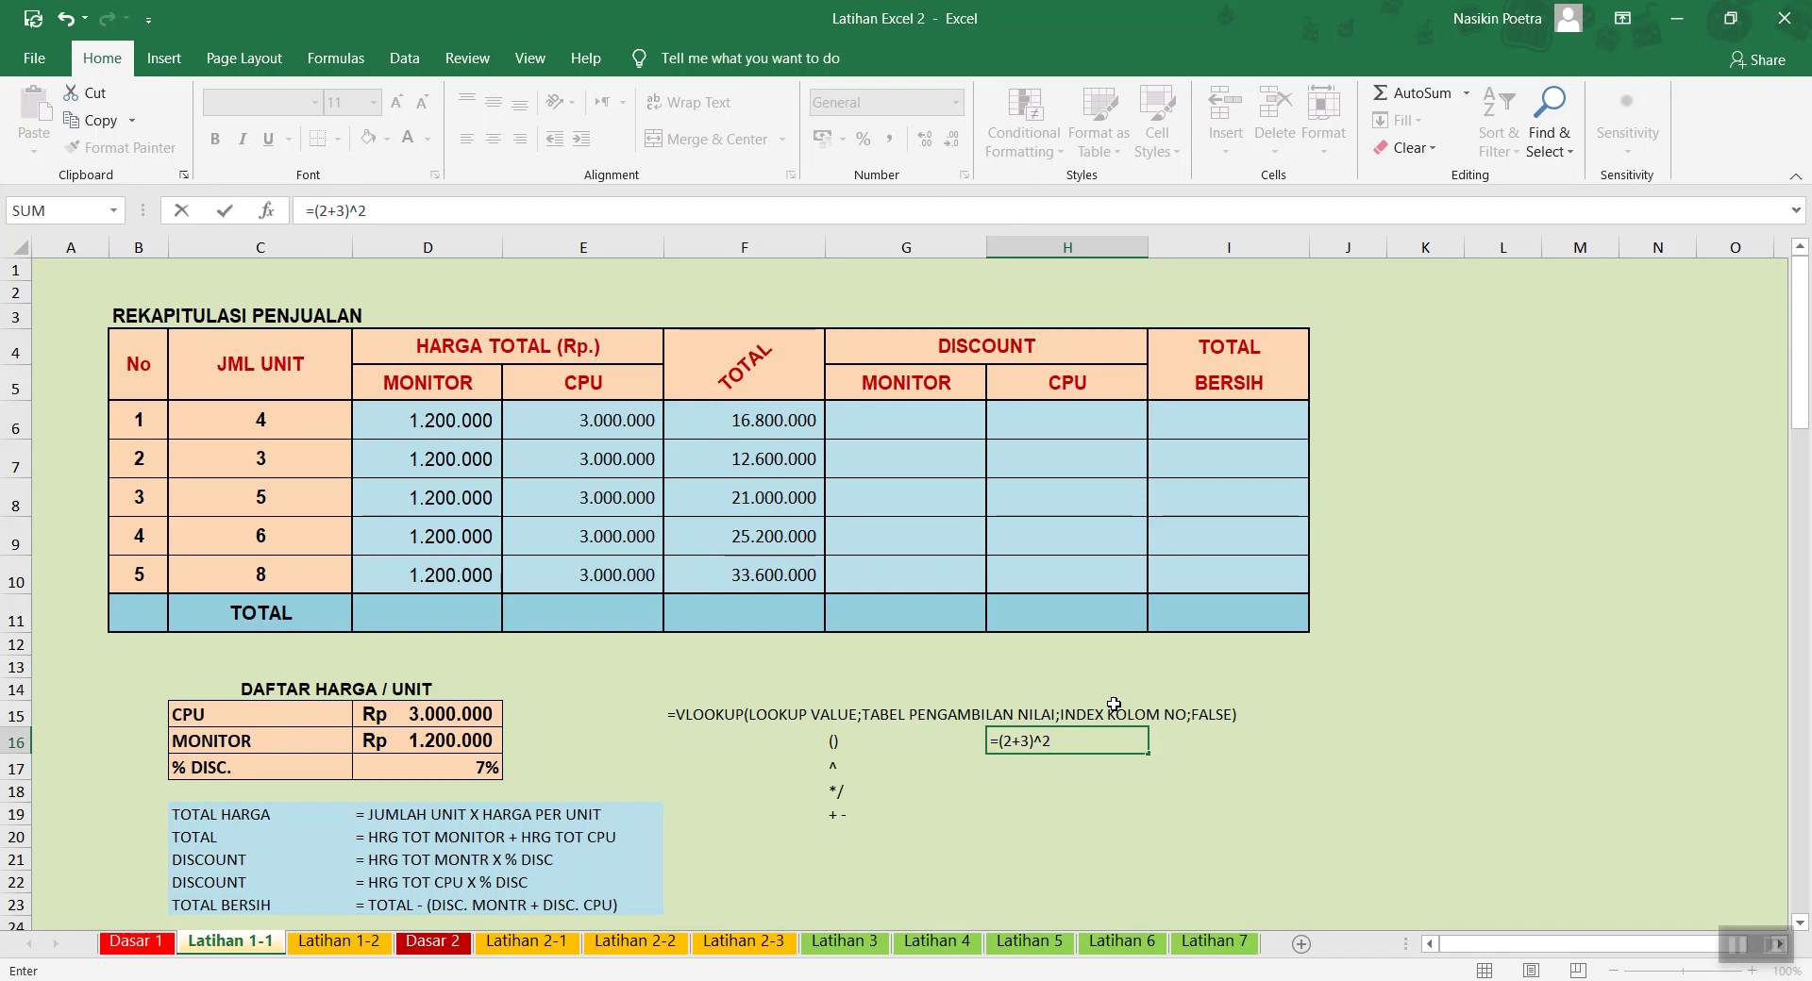
key(Return)
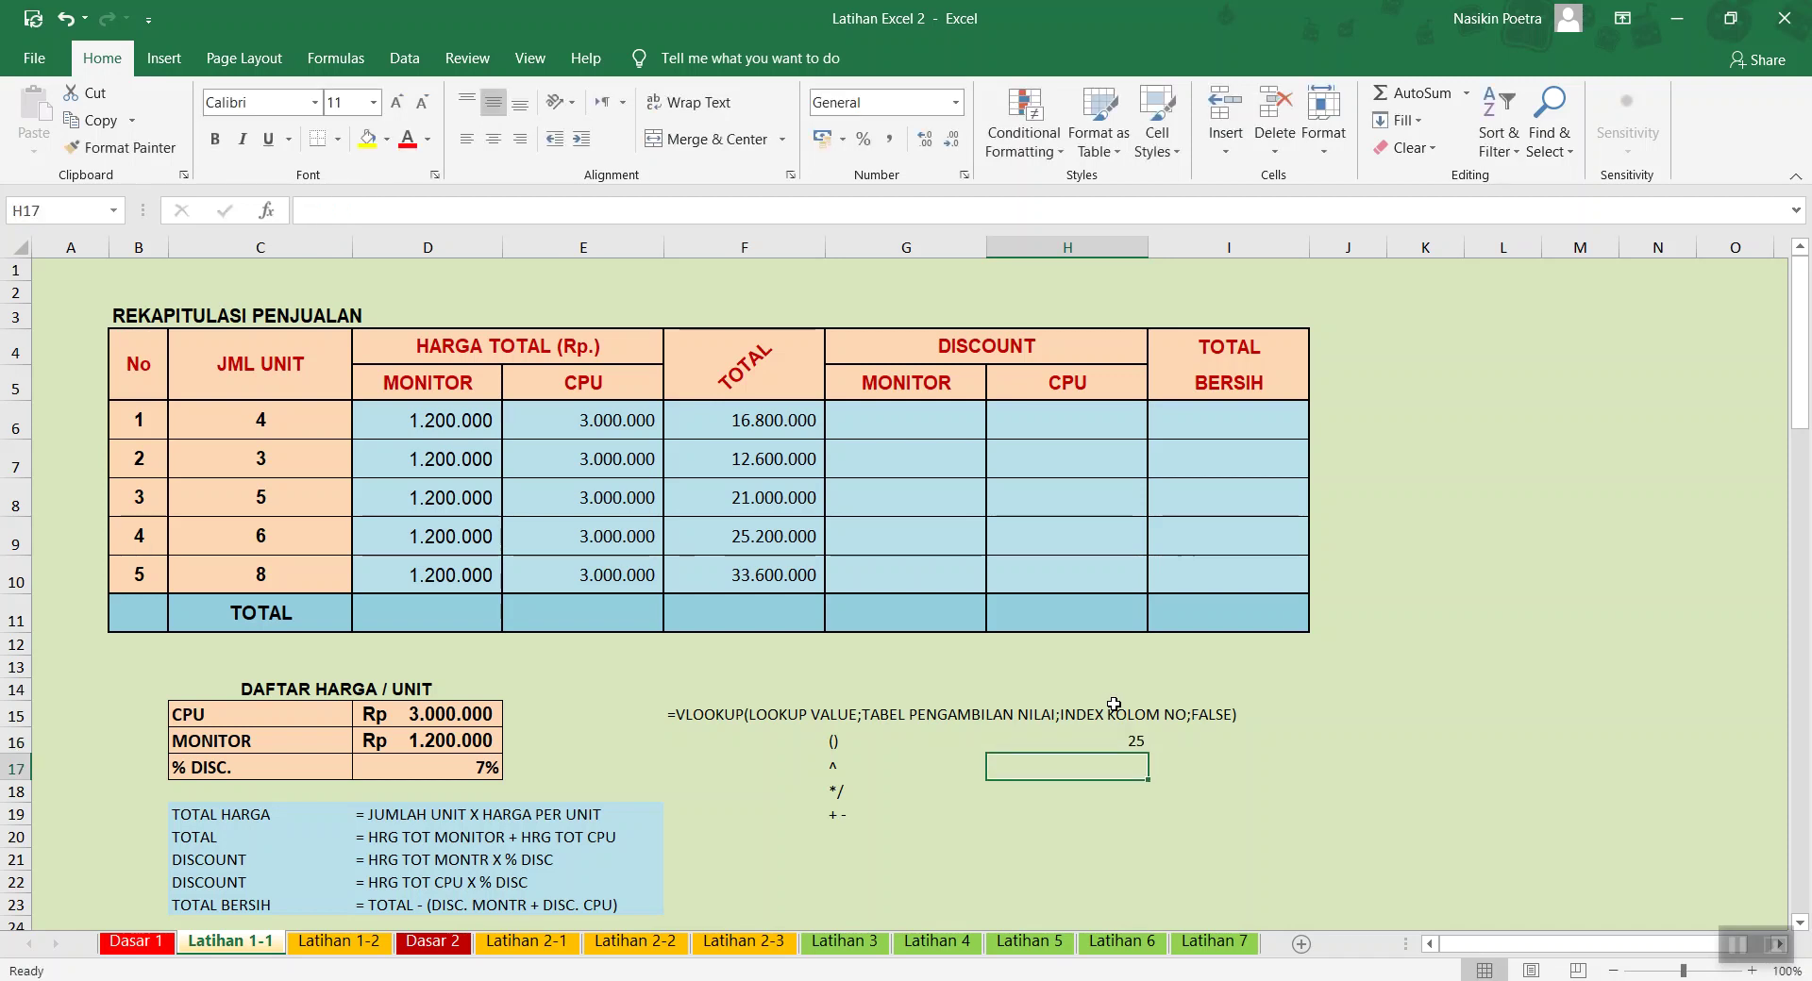
key(Up)
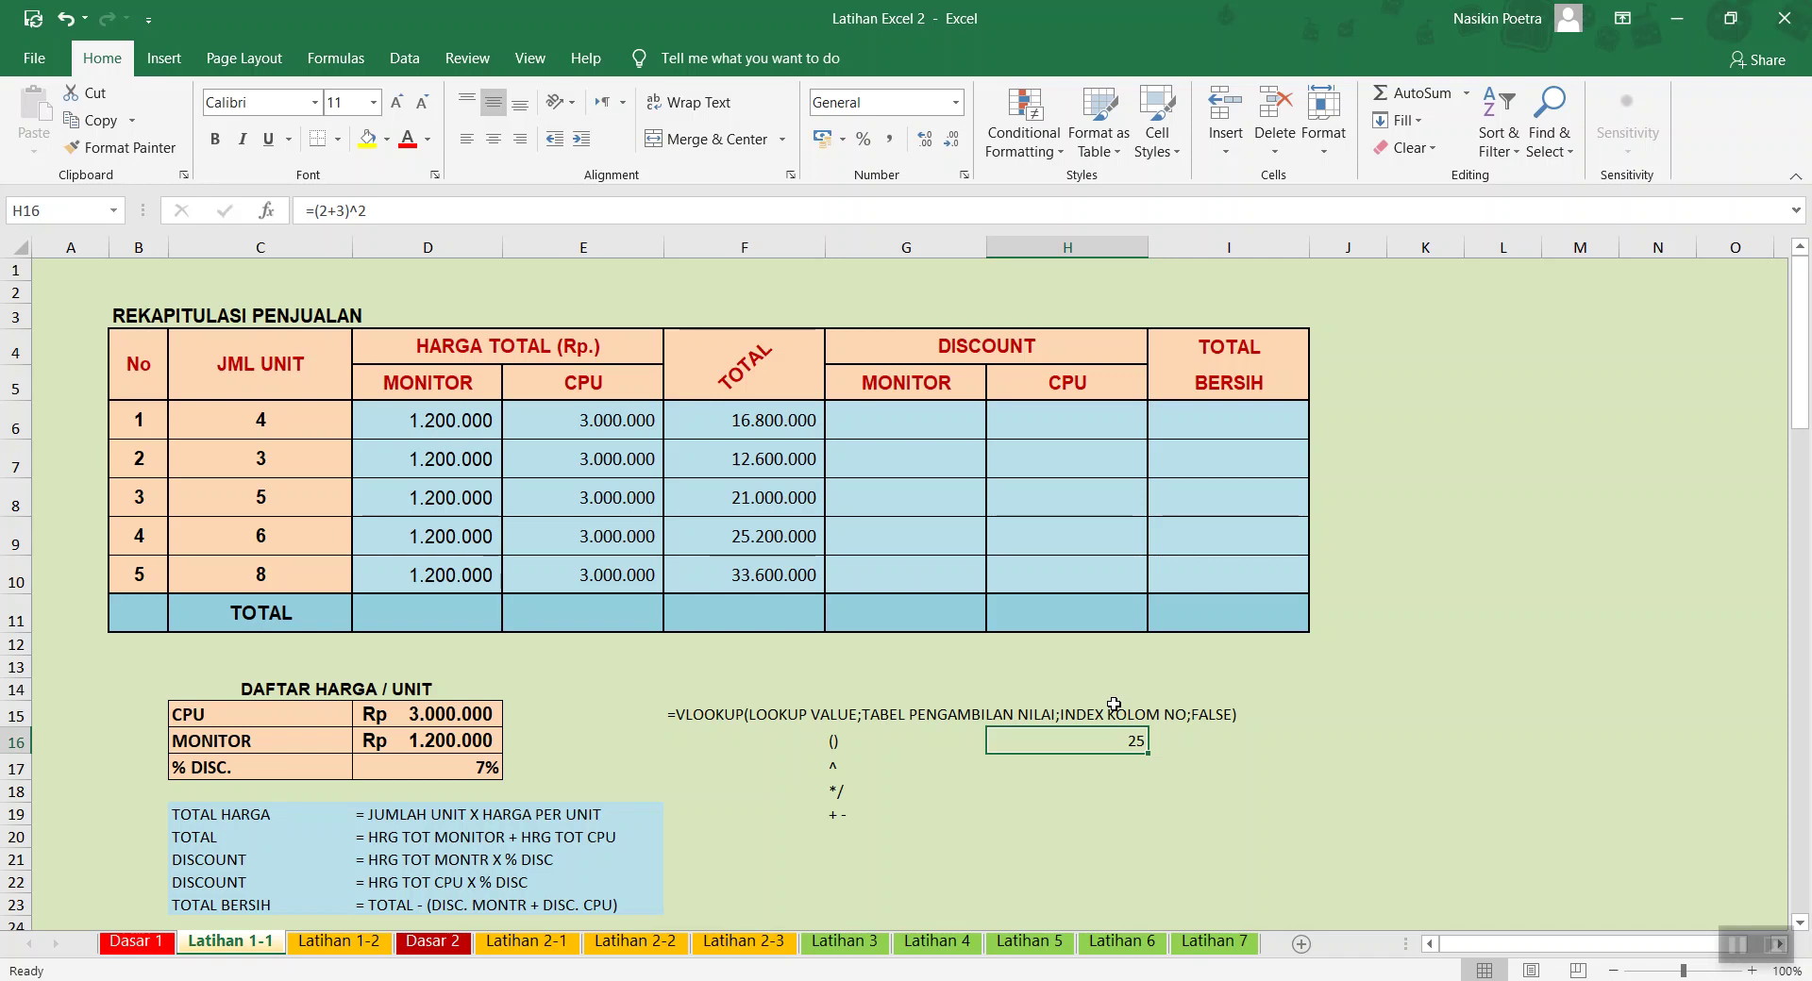
Enter the example formula =2+3^2 without parentheses in H17, beside the ^ entry
click(1059, 773)
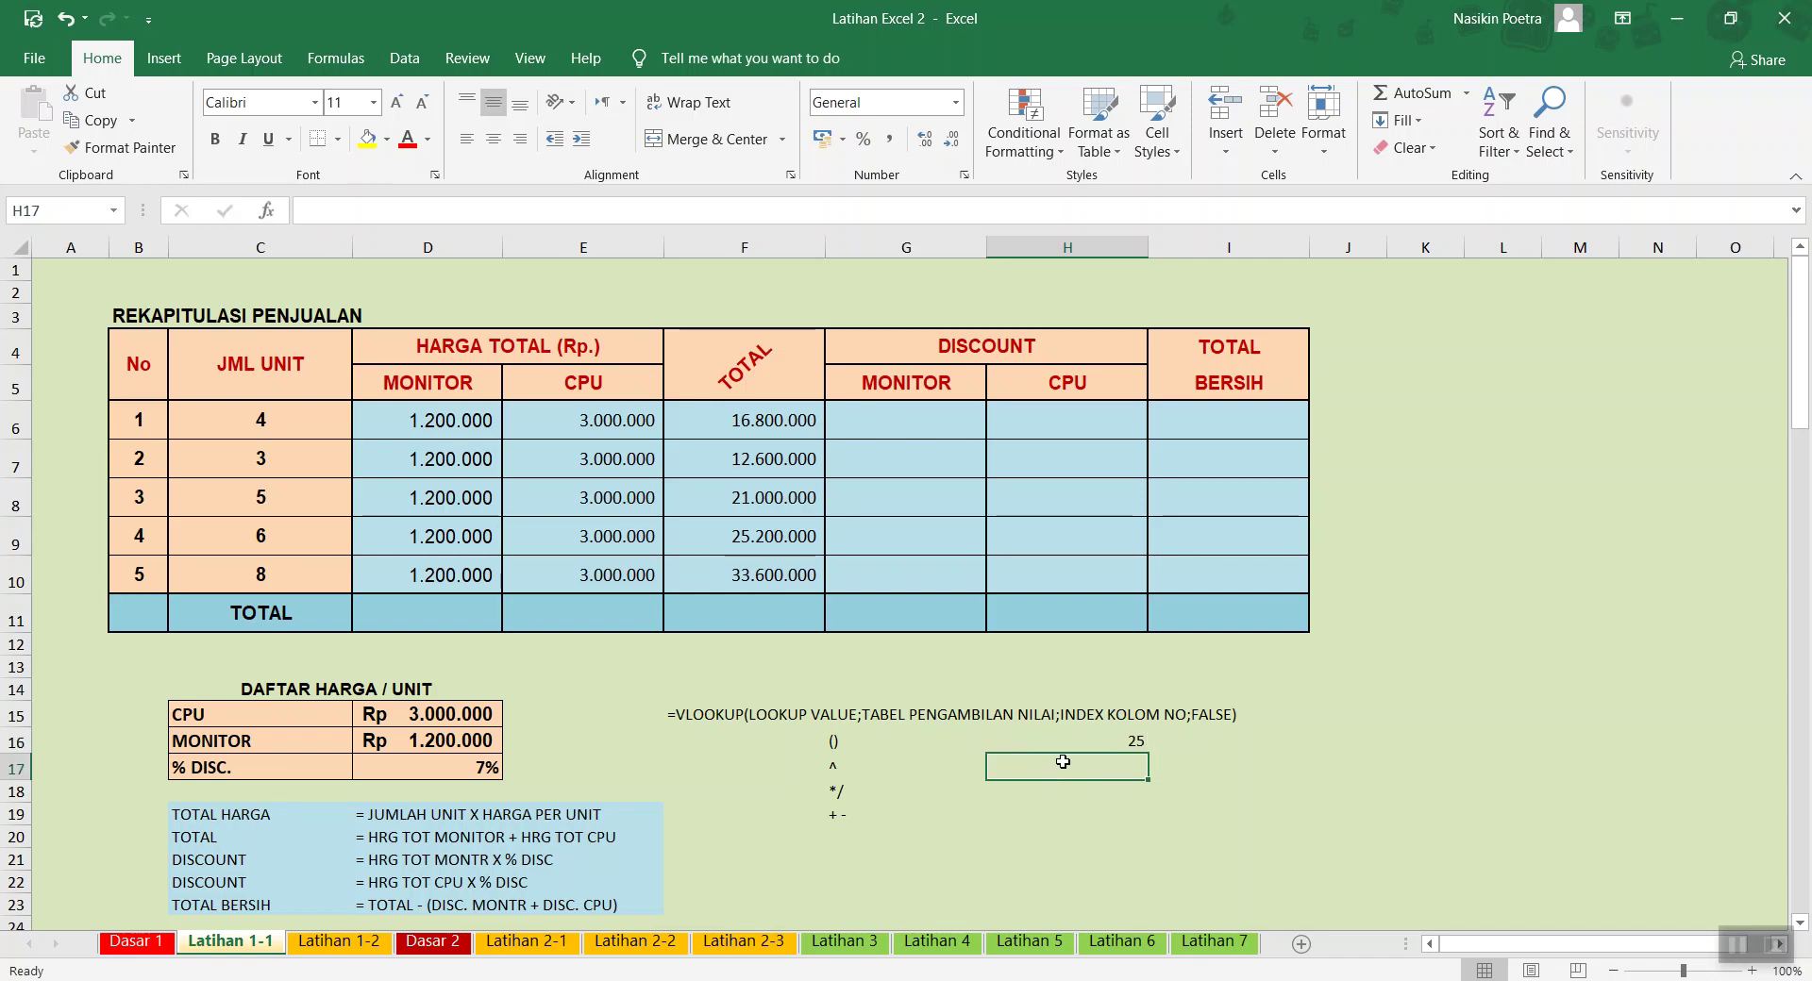
text(=2)
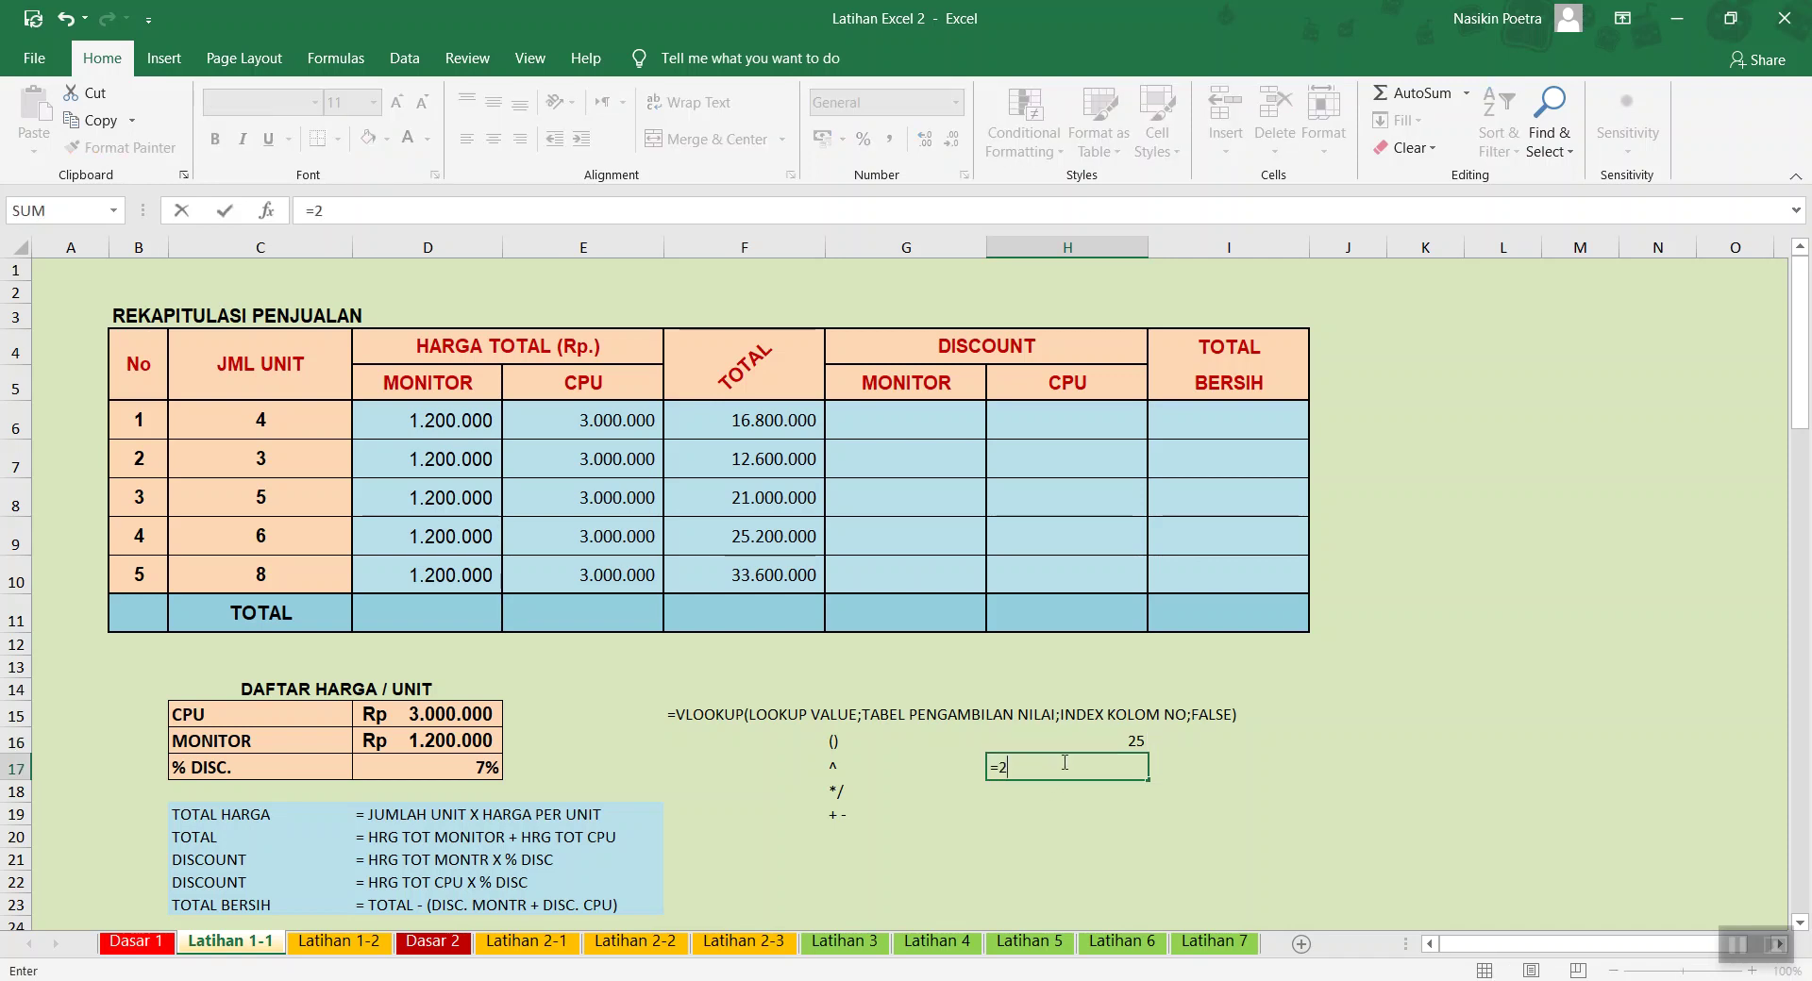
text(+3)
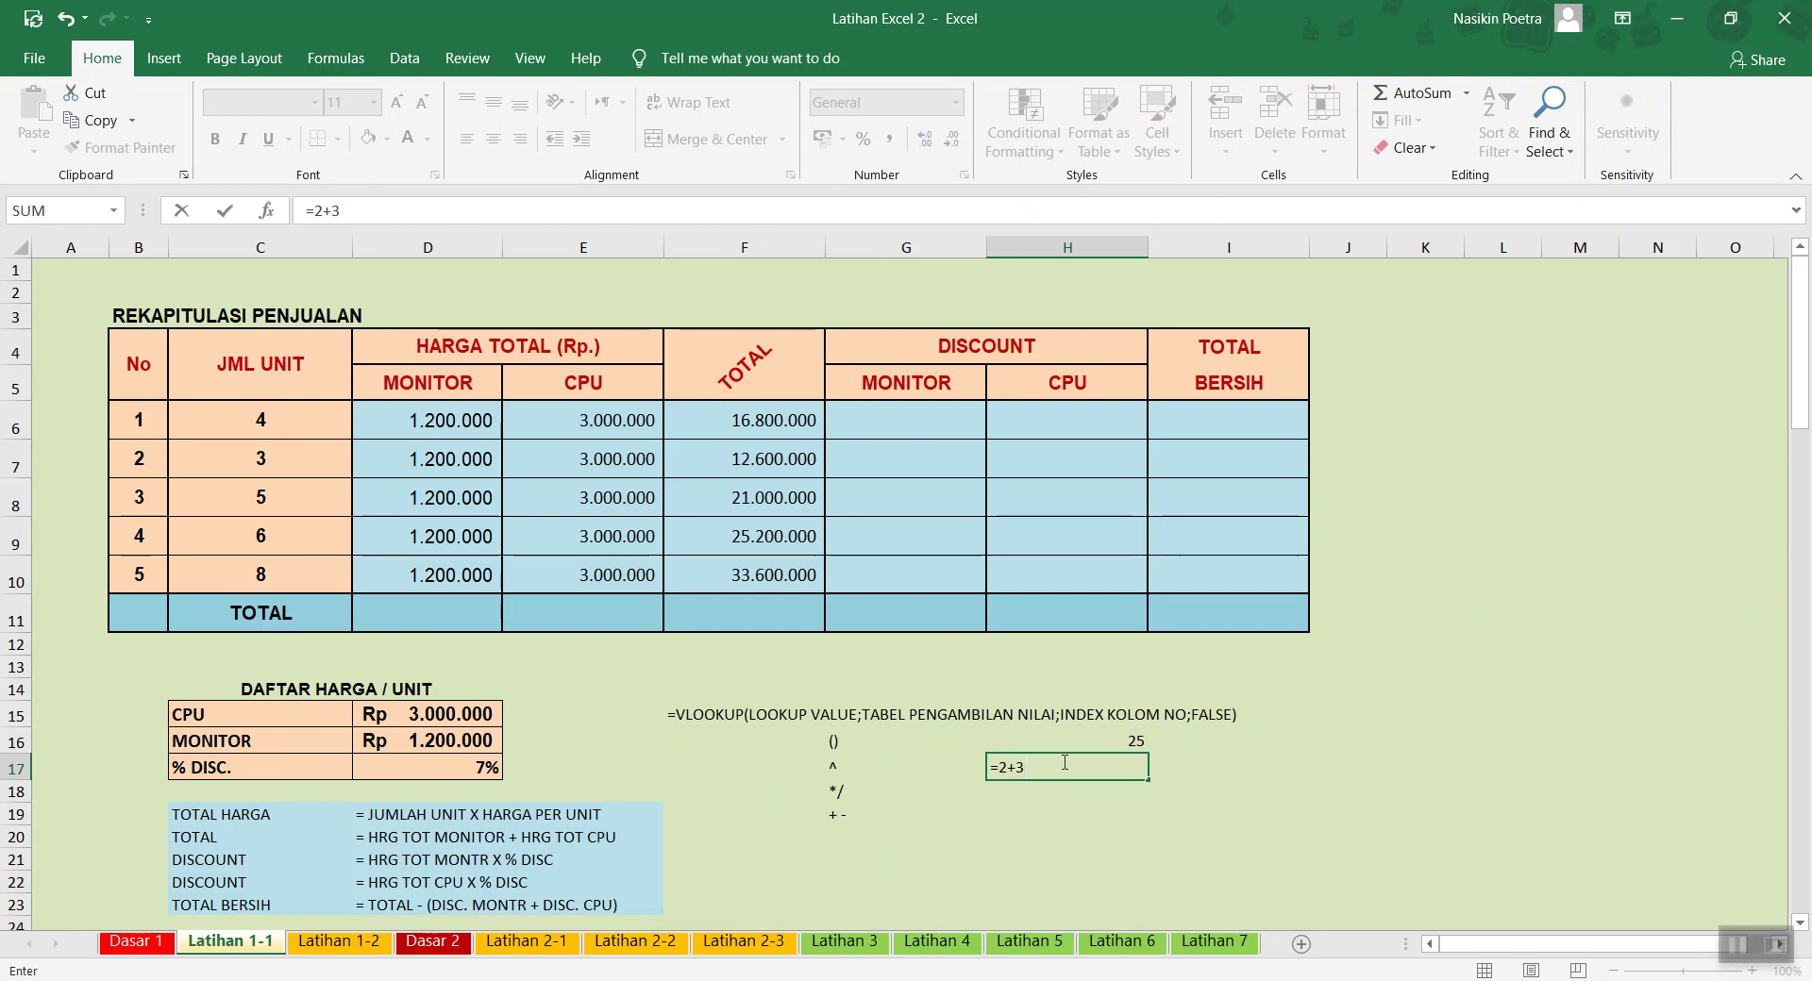
text(^2)
key(Return)
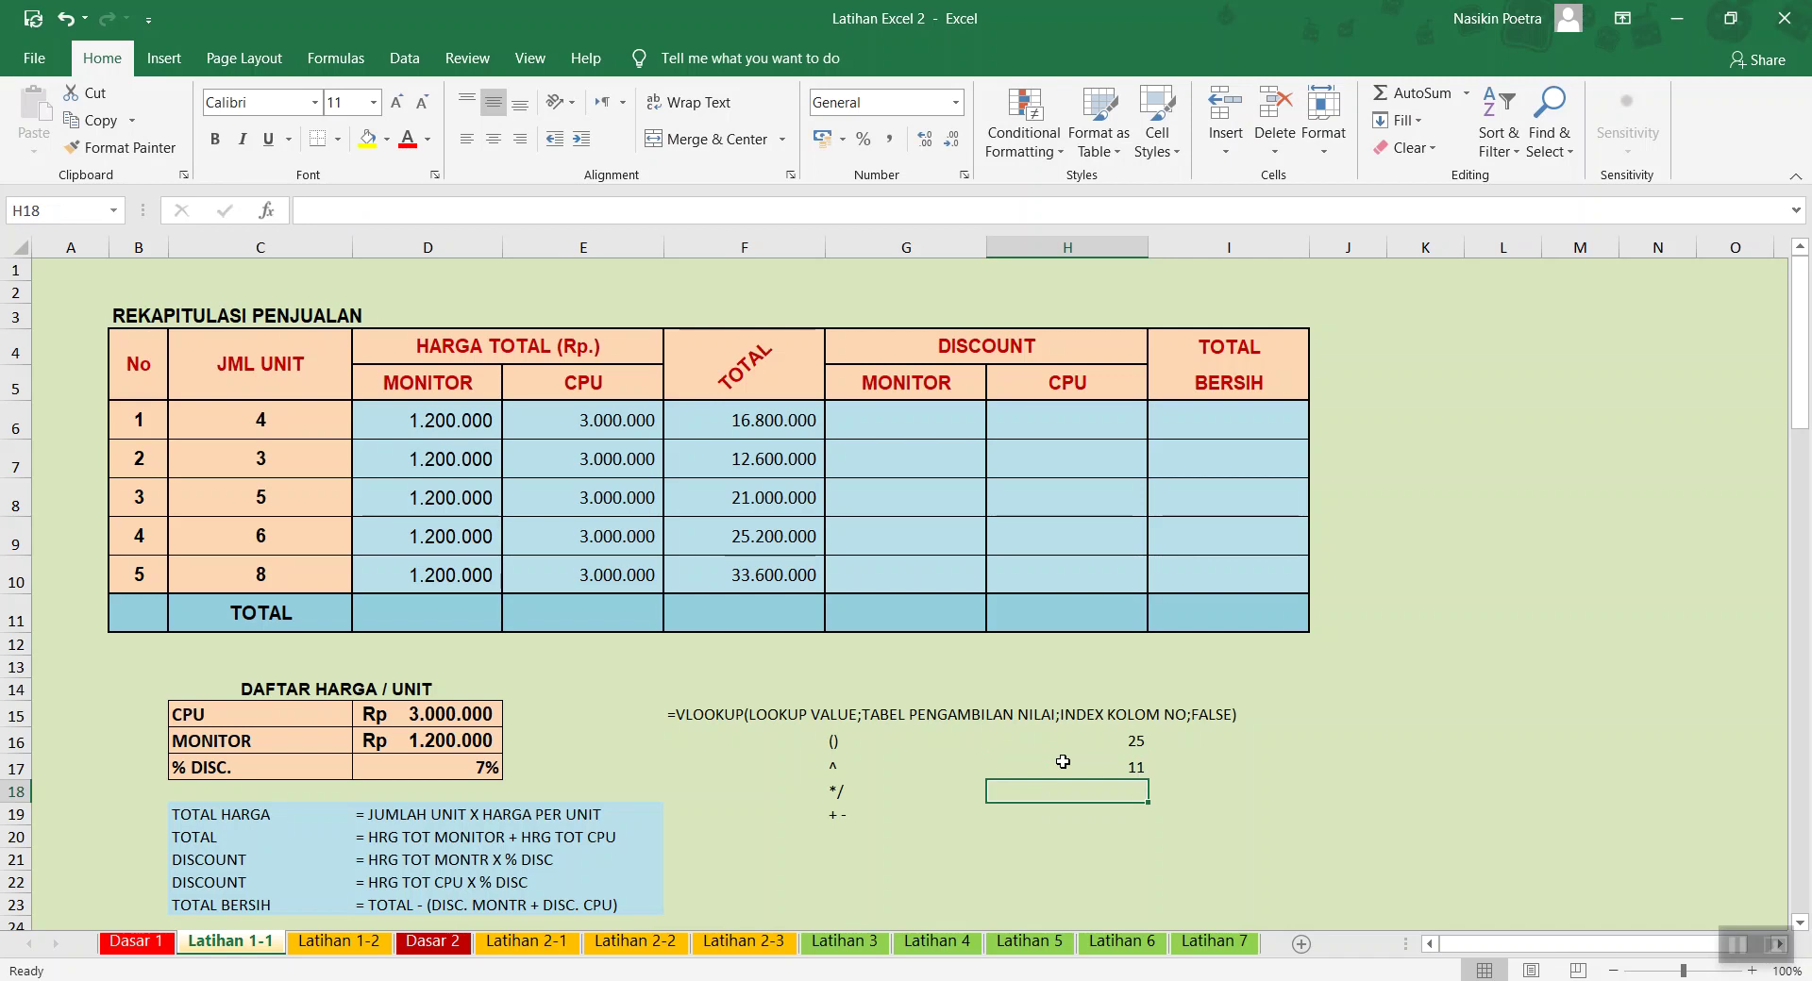
Enter the example formula =2*3^2 in H18, beside the */ entry
text(=)
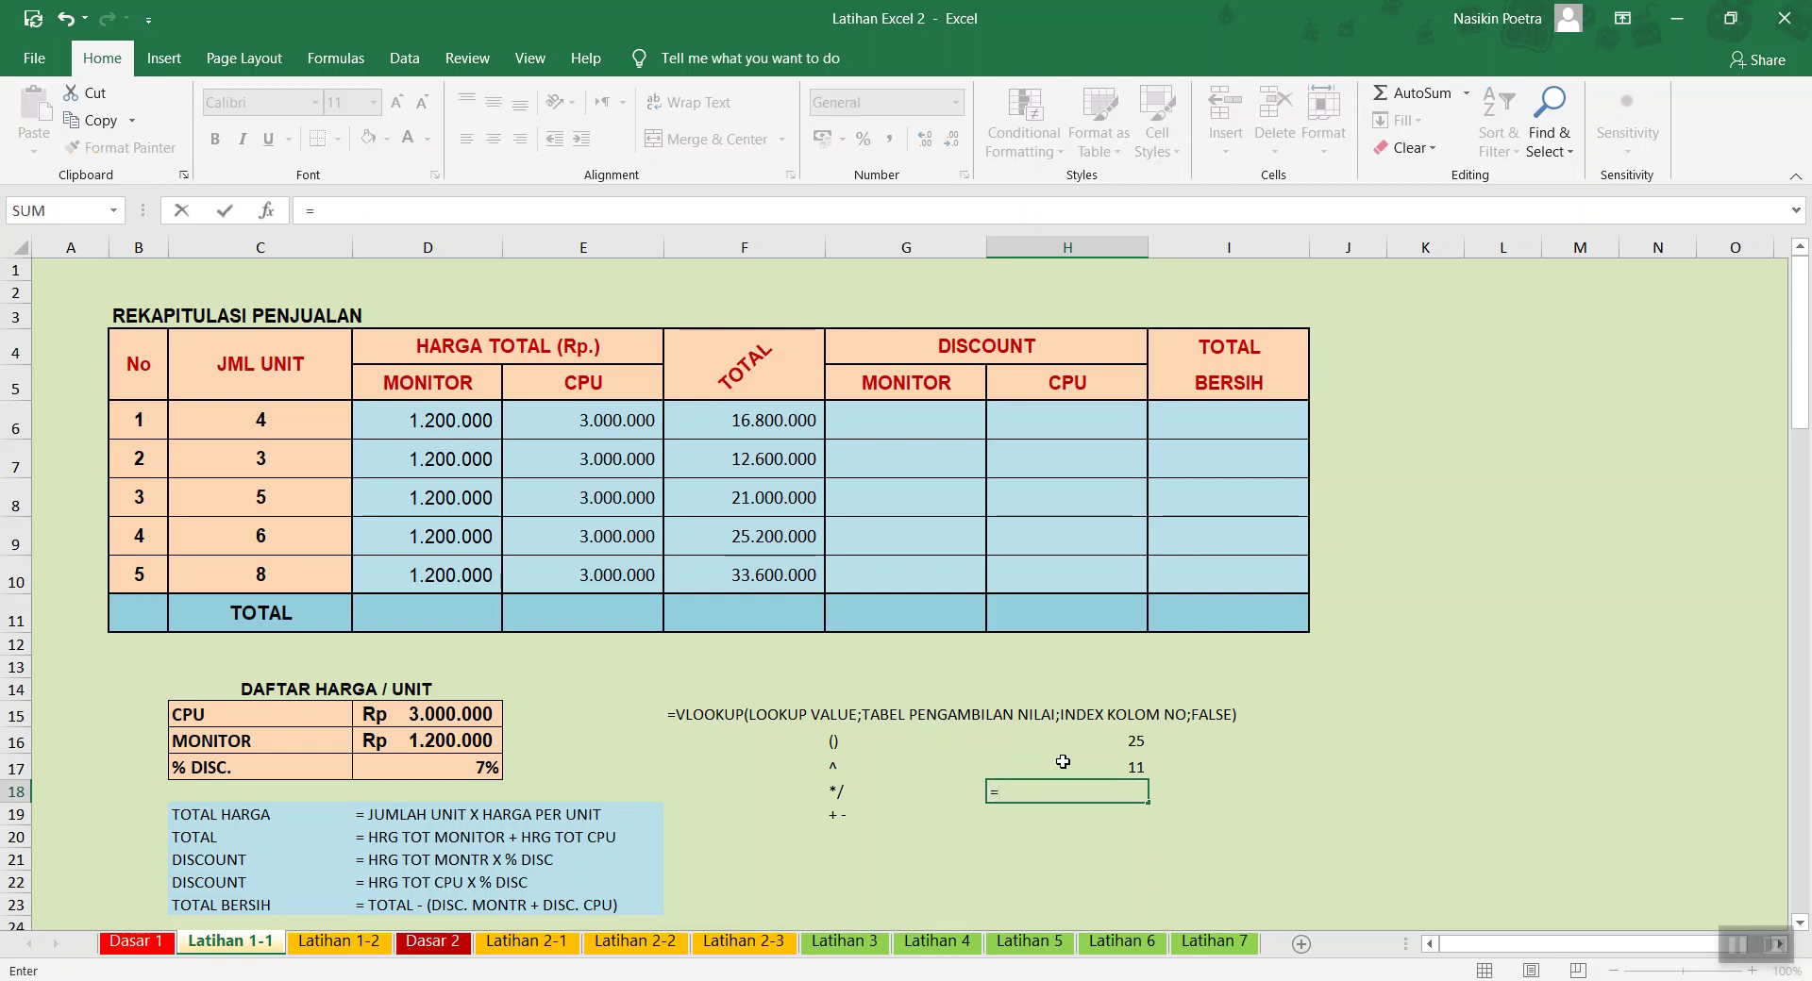
text(2*3^2)
key(Return)
key(Up)
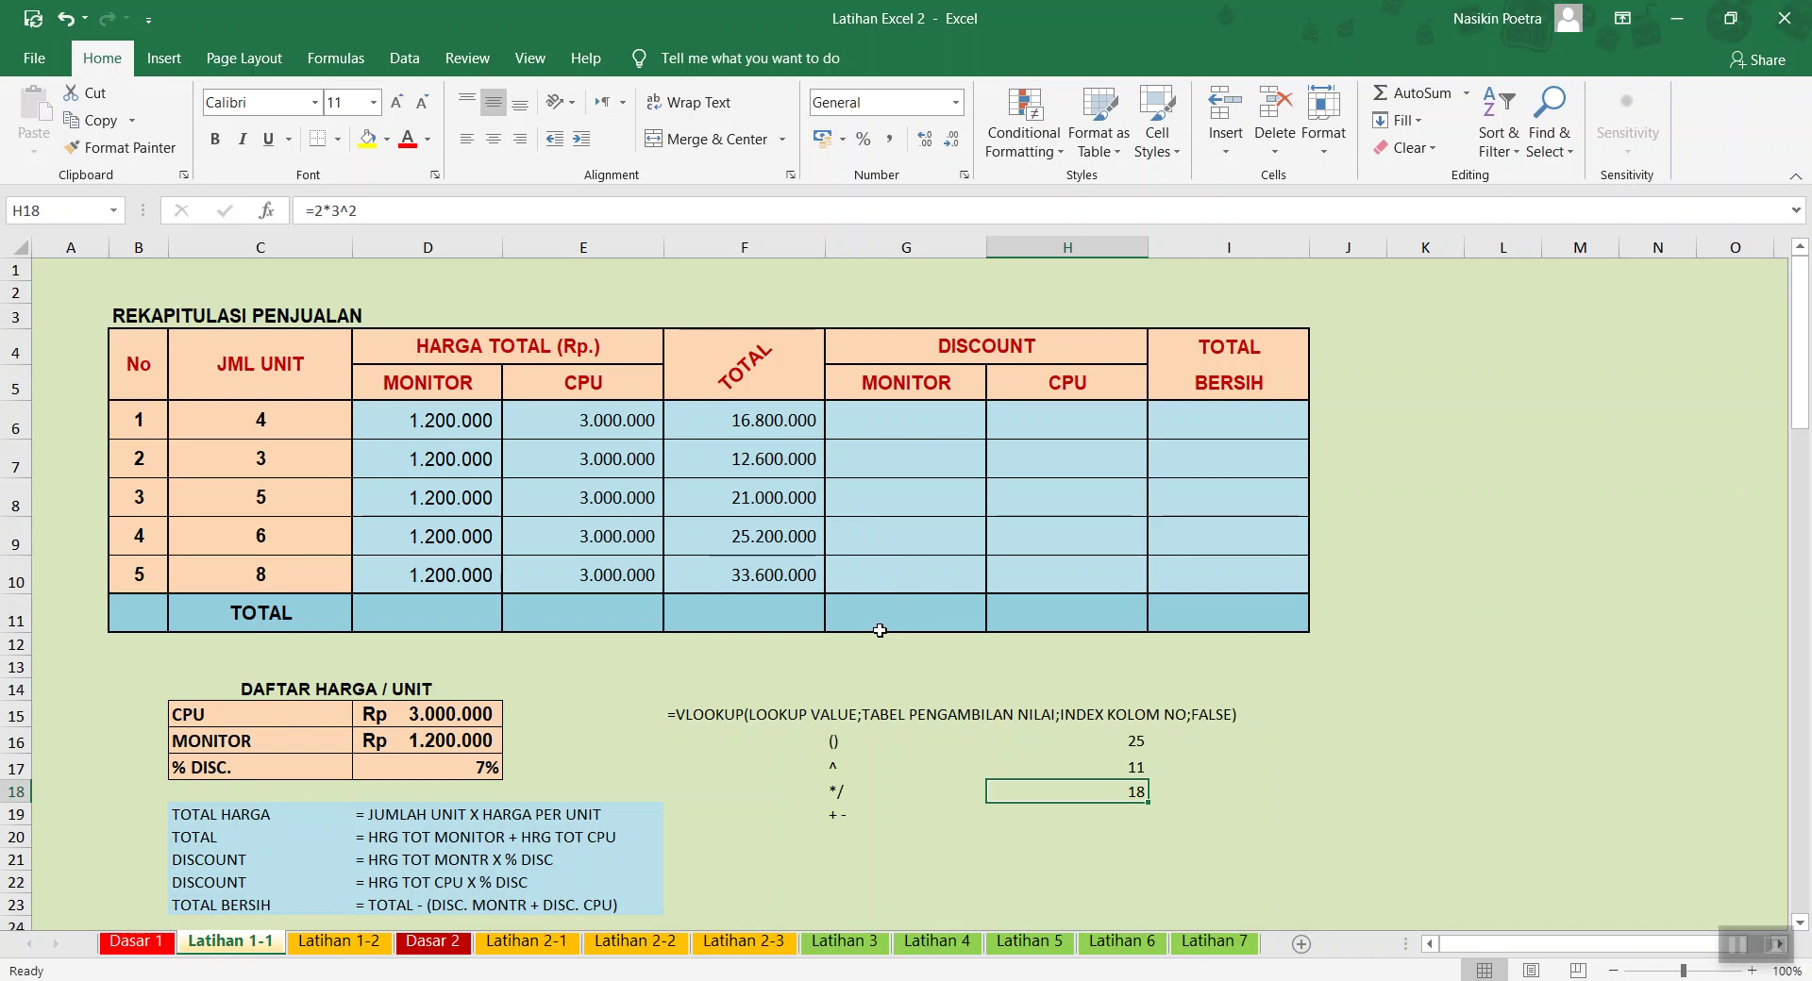
Calculate the monitor discount in G6 with =(C6*D6)*$D$17 and copy the formula down to G10
click(875, 426)
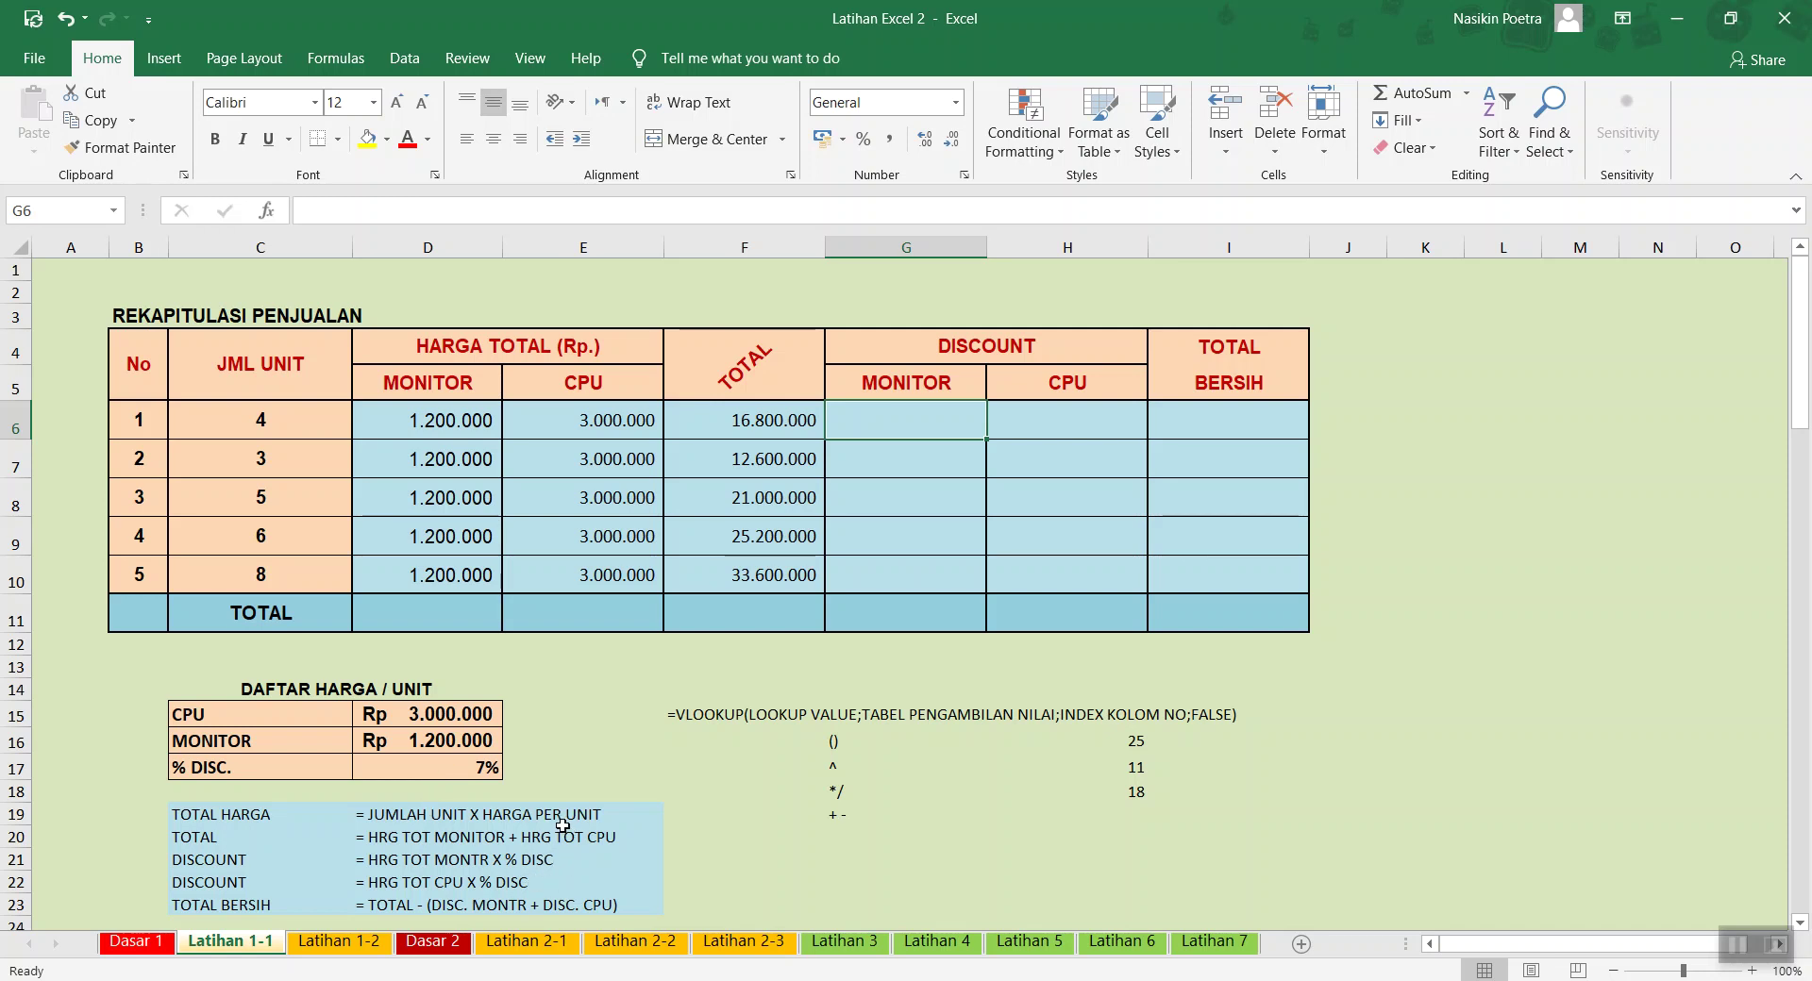
scroll(563, 826, down, 1)
scroll(563, 826, up, 1)
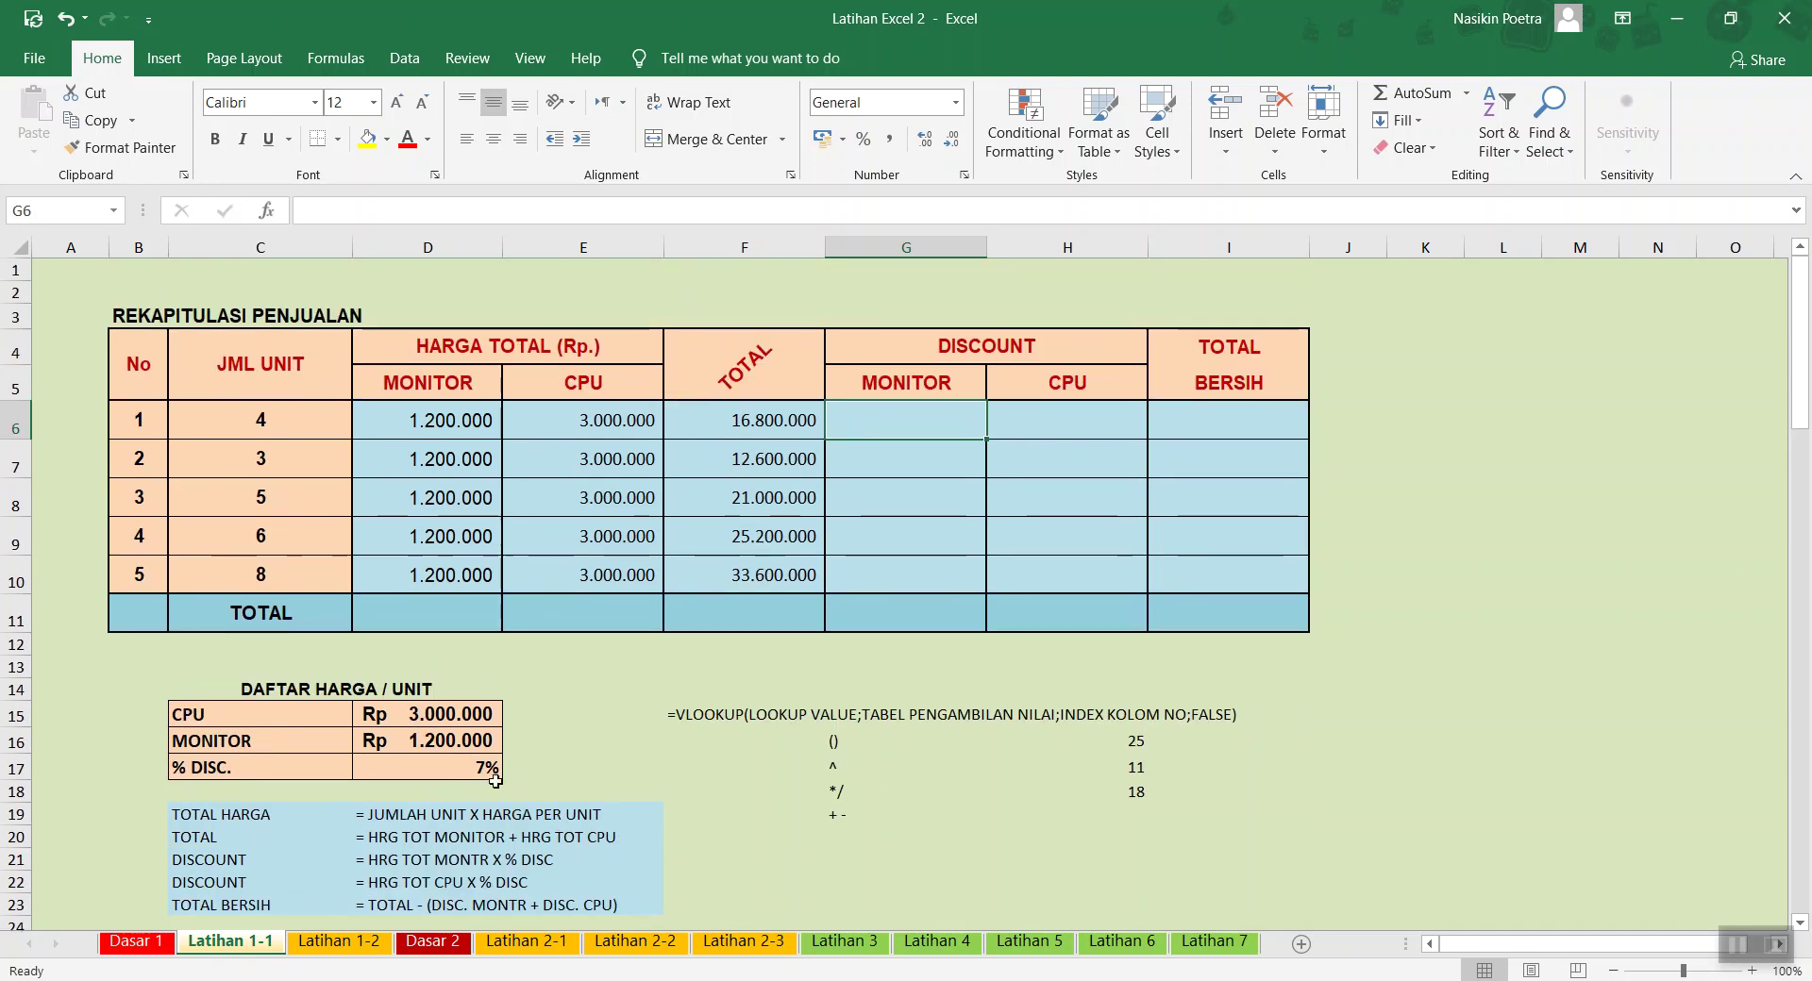
scroll(467, 774, down, 1)
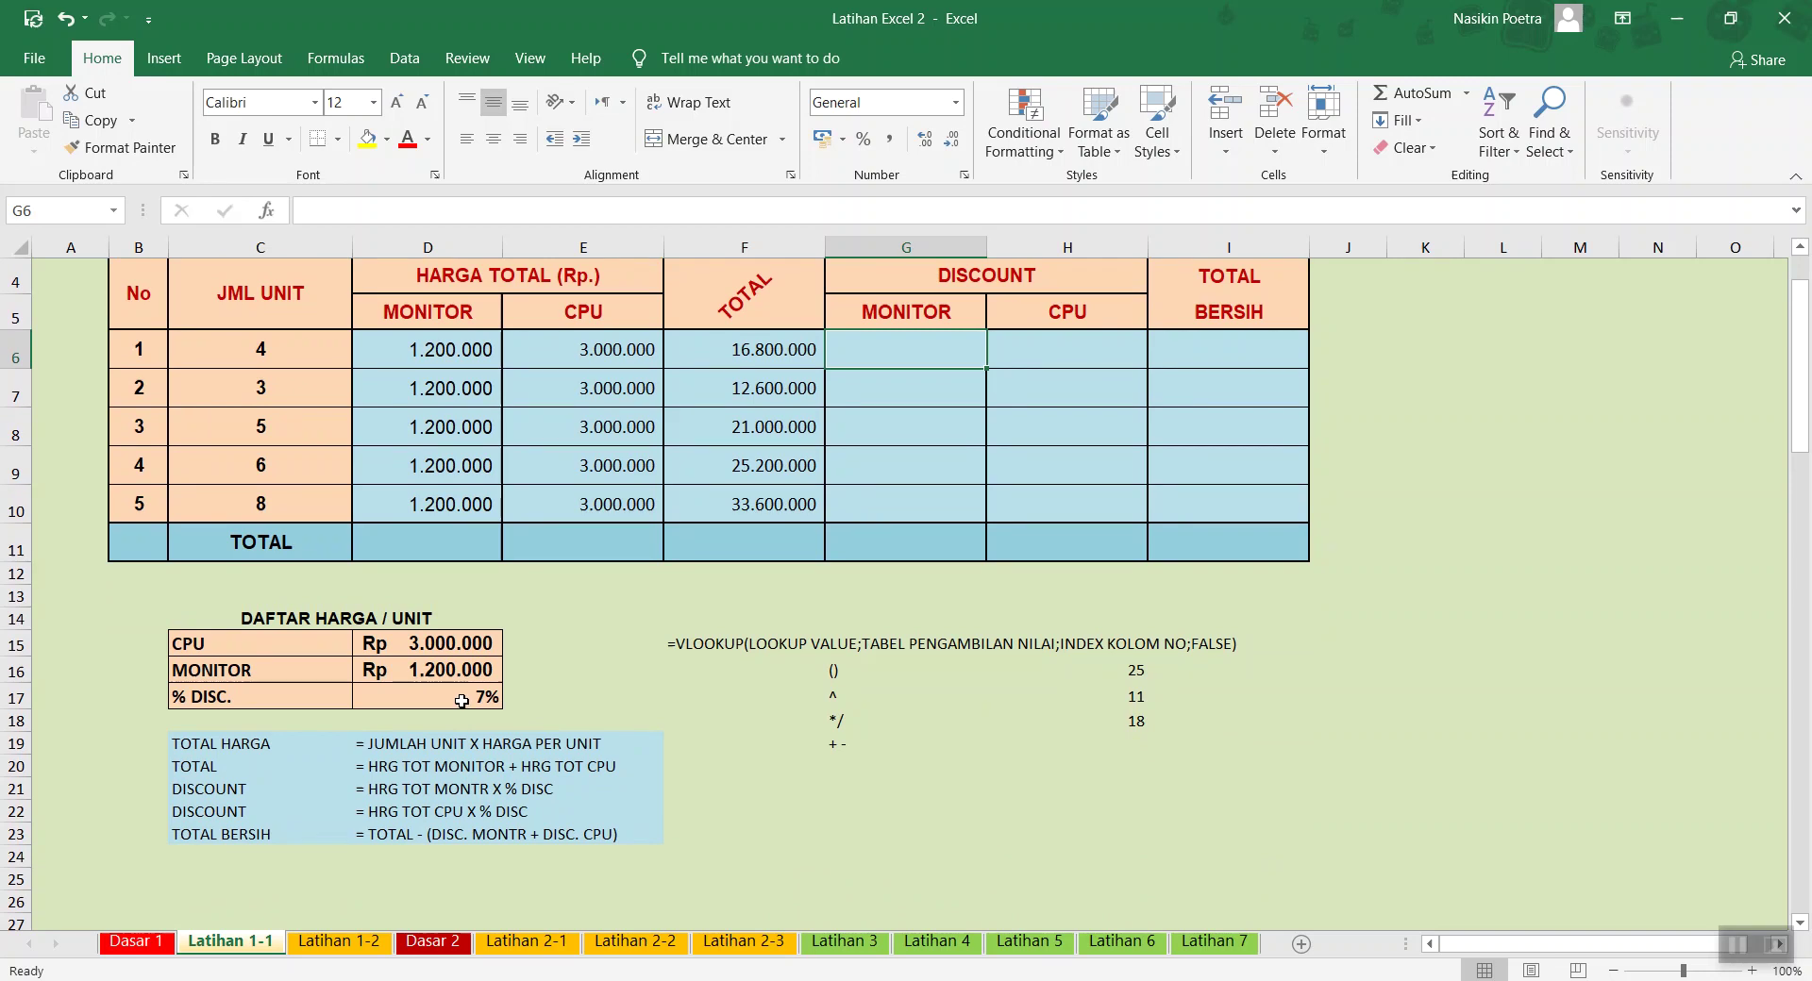
scroll(461, 700, up, 1)
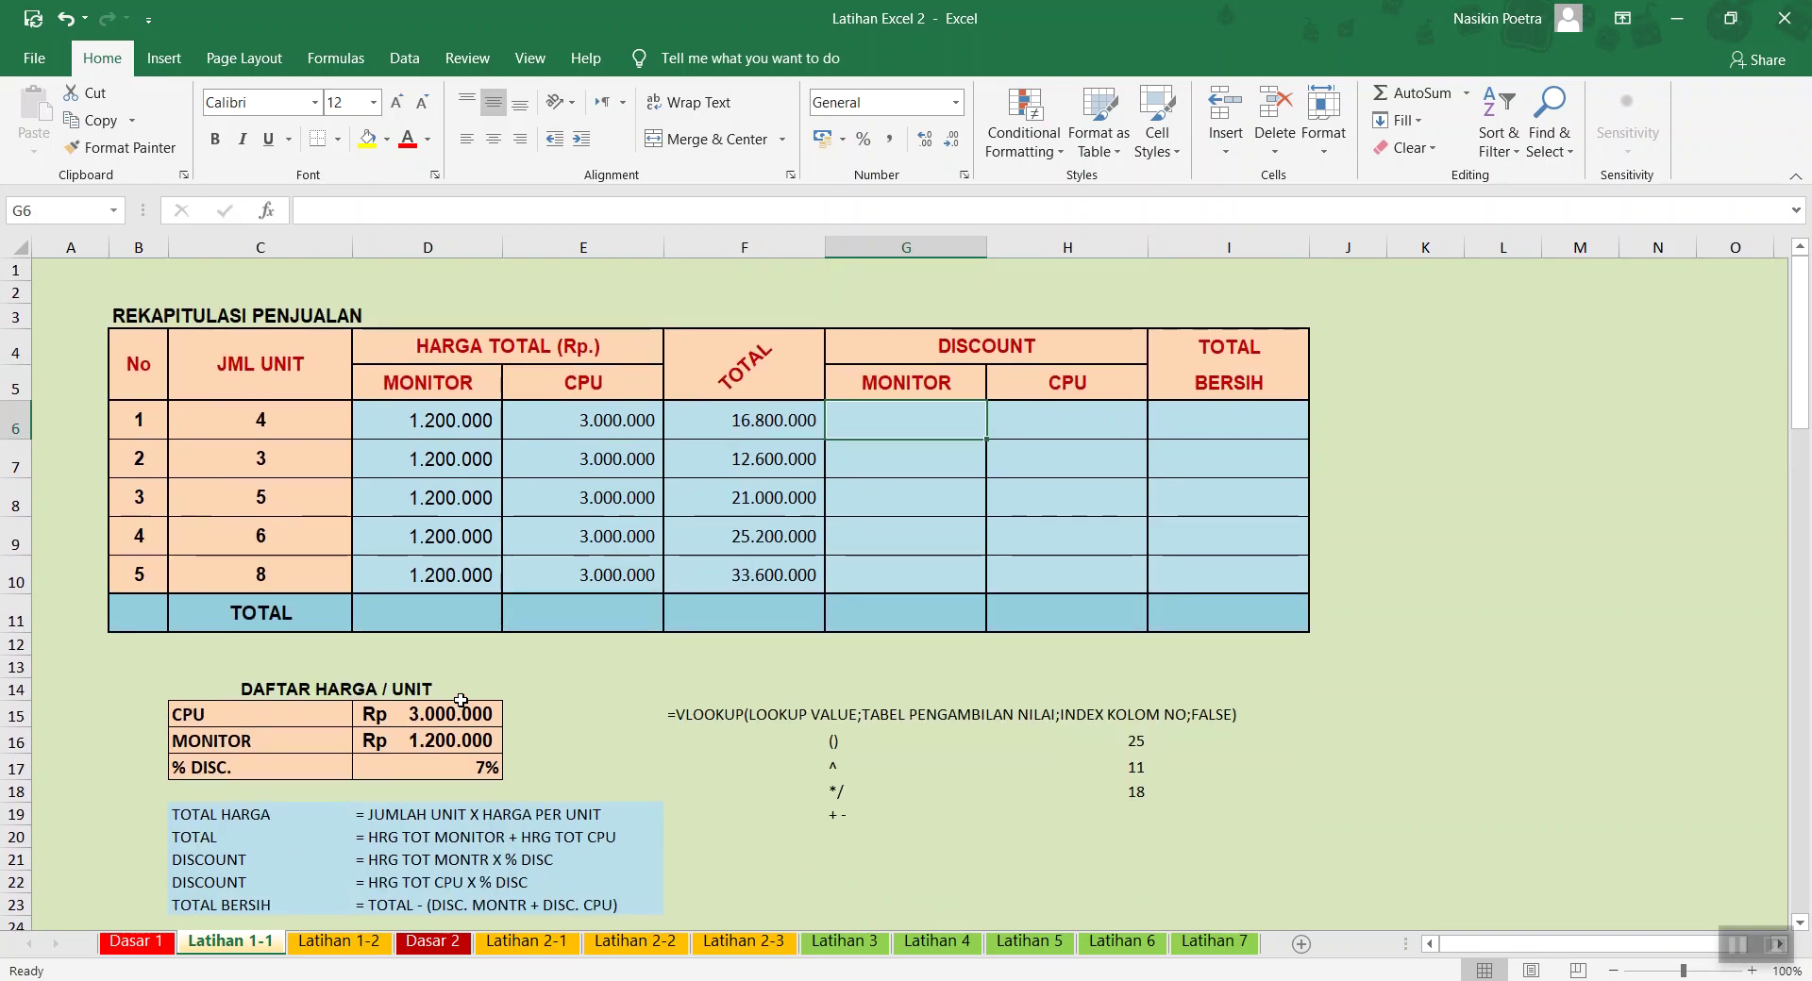
scroll(460, 701, down, 1)
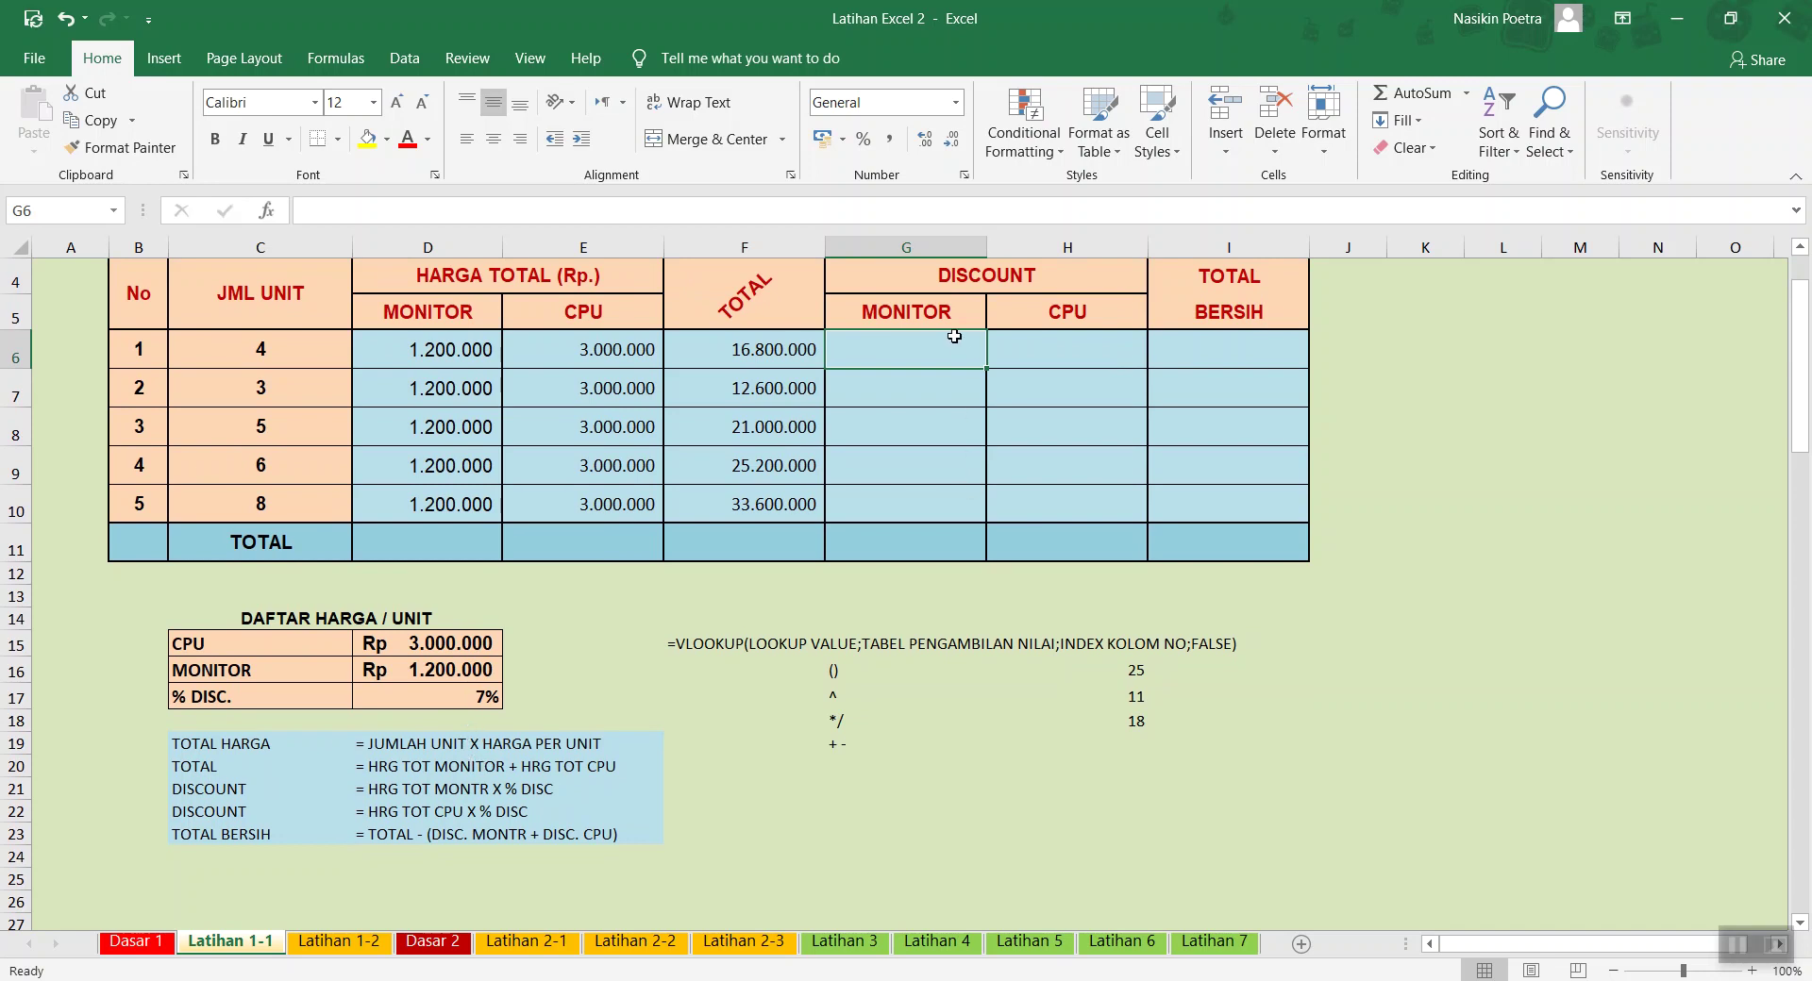
text(=)
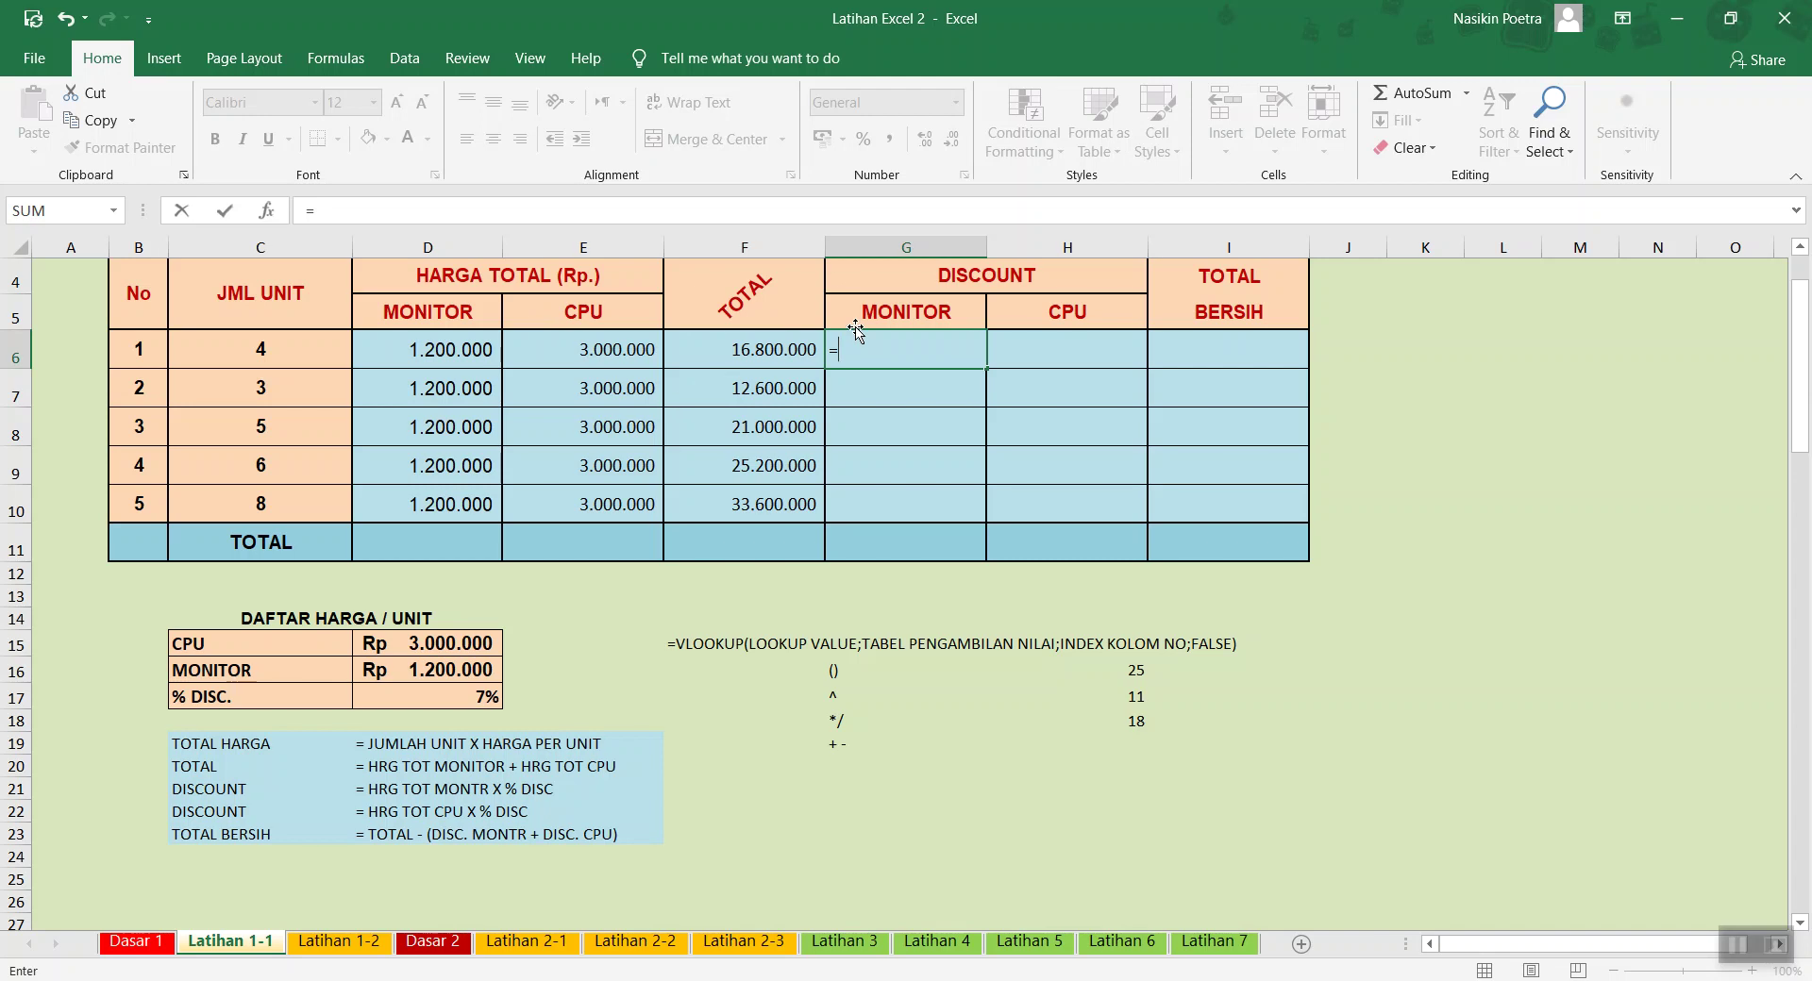
text(()
click(256, 347)
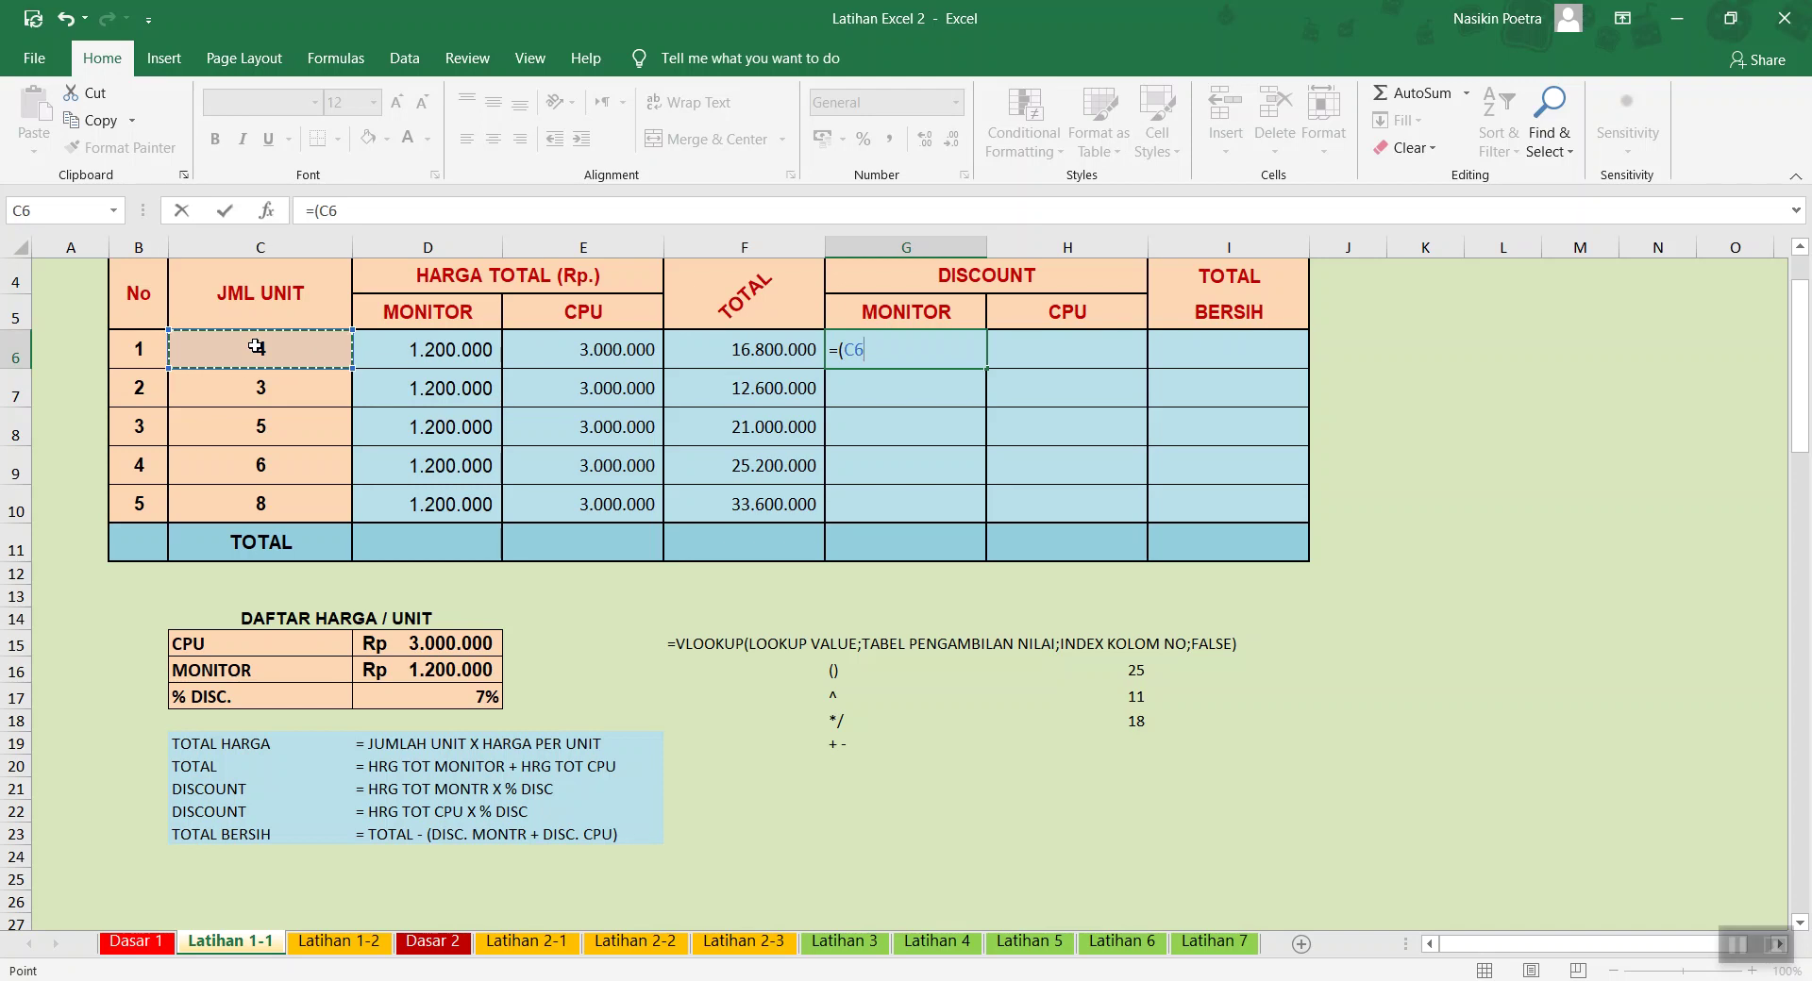
text(*)
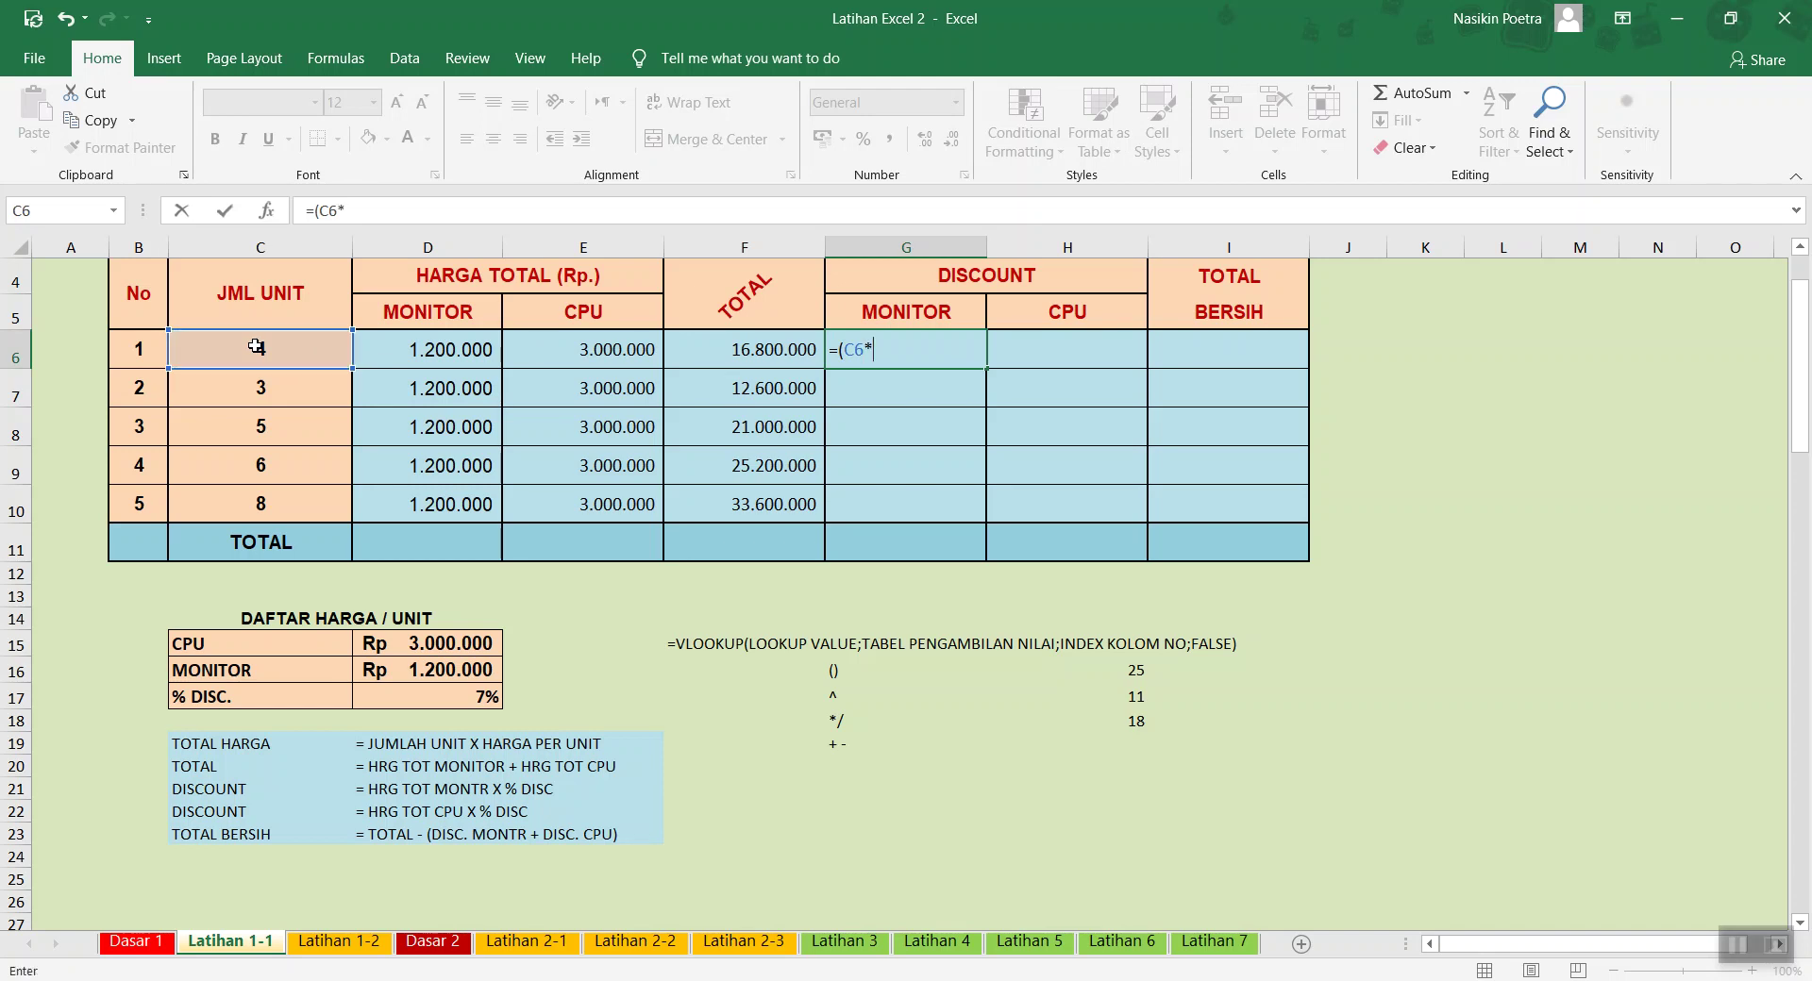
click(444, 349)
text()*)
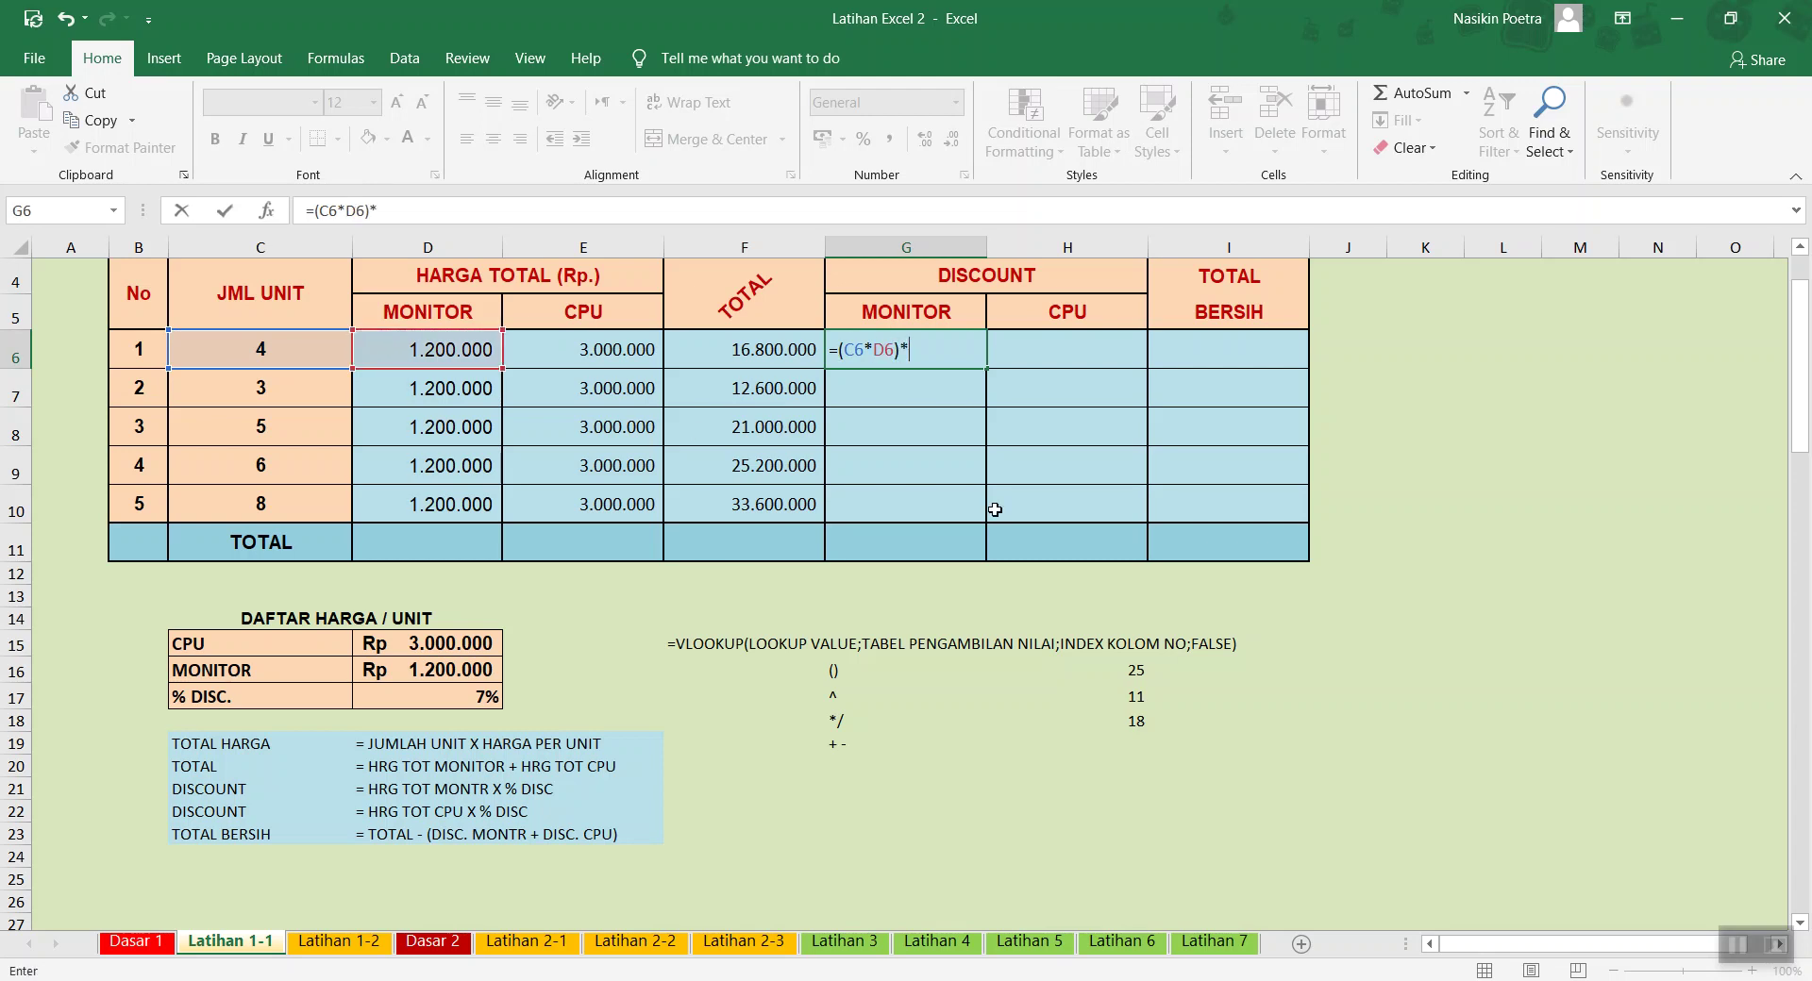
click(462, 698)
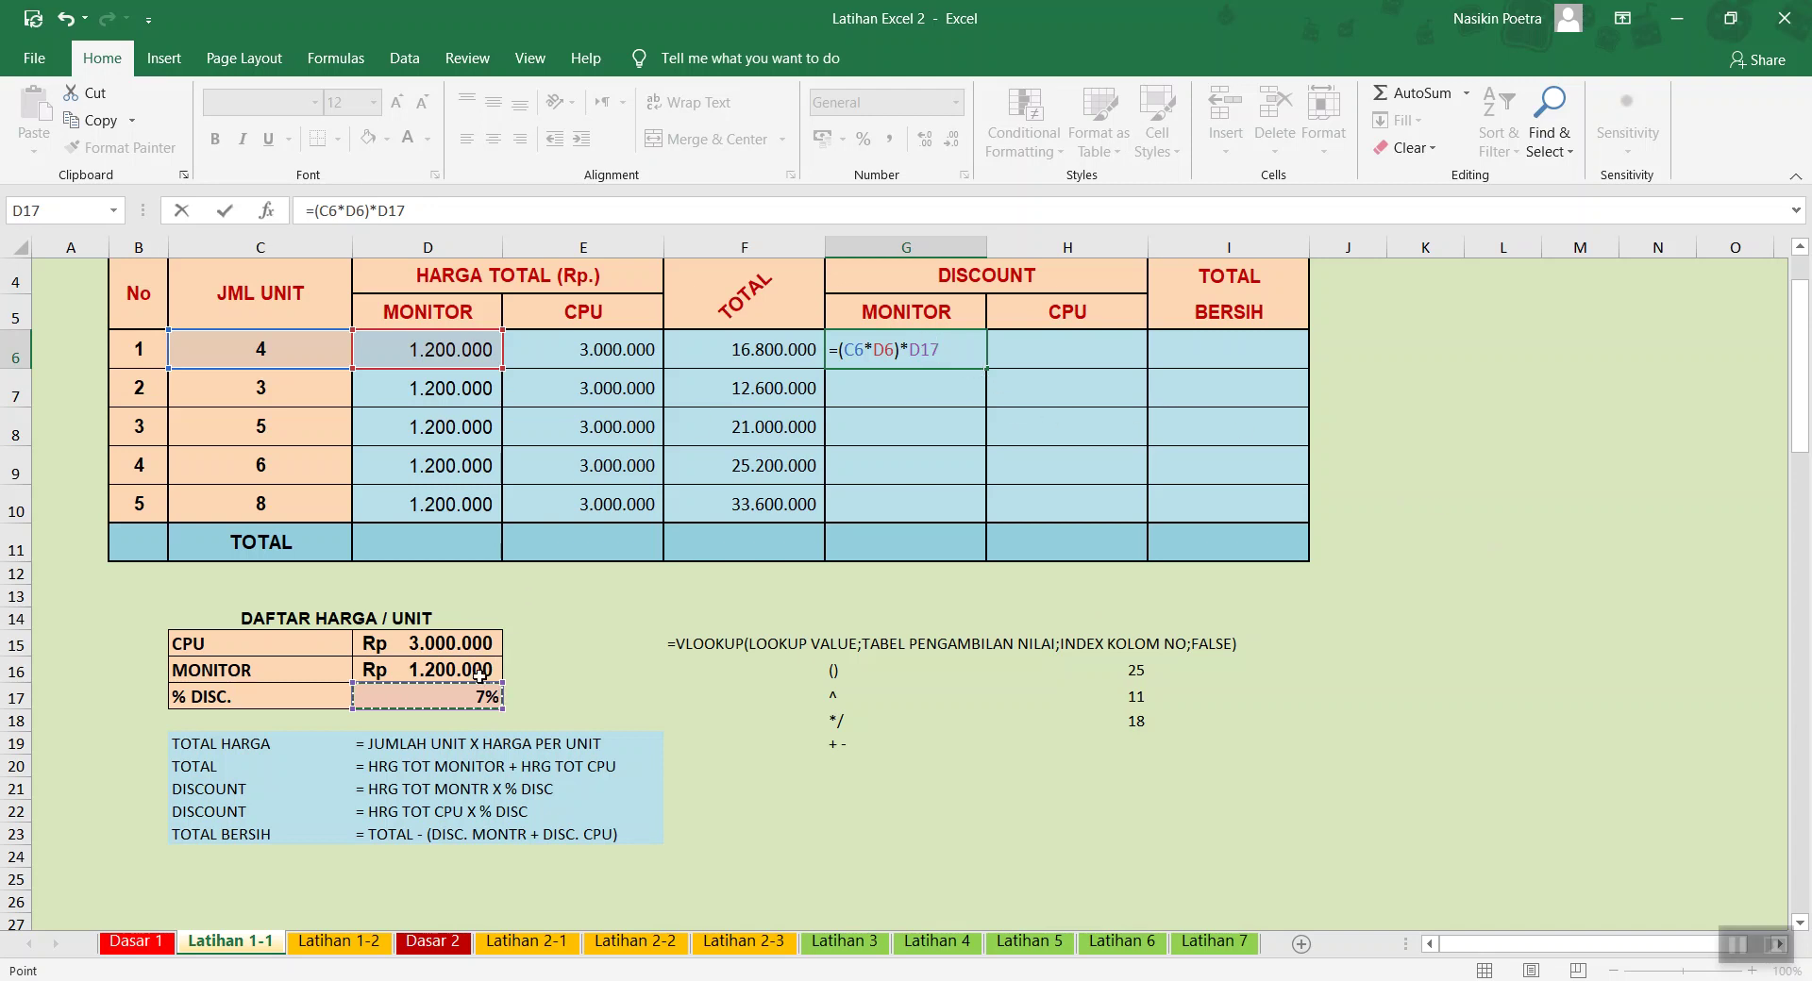
click(931, 349)
key(F4)
key(ctrl+Return)
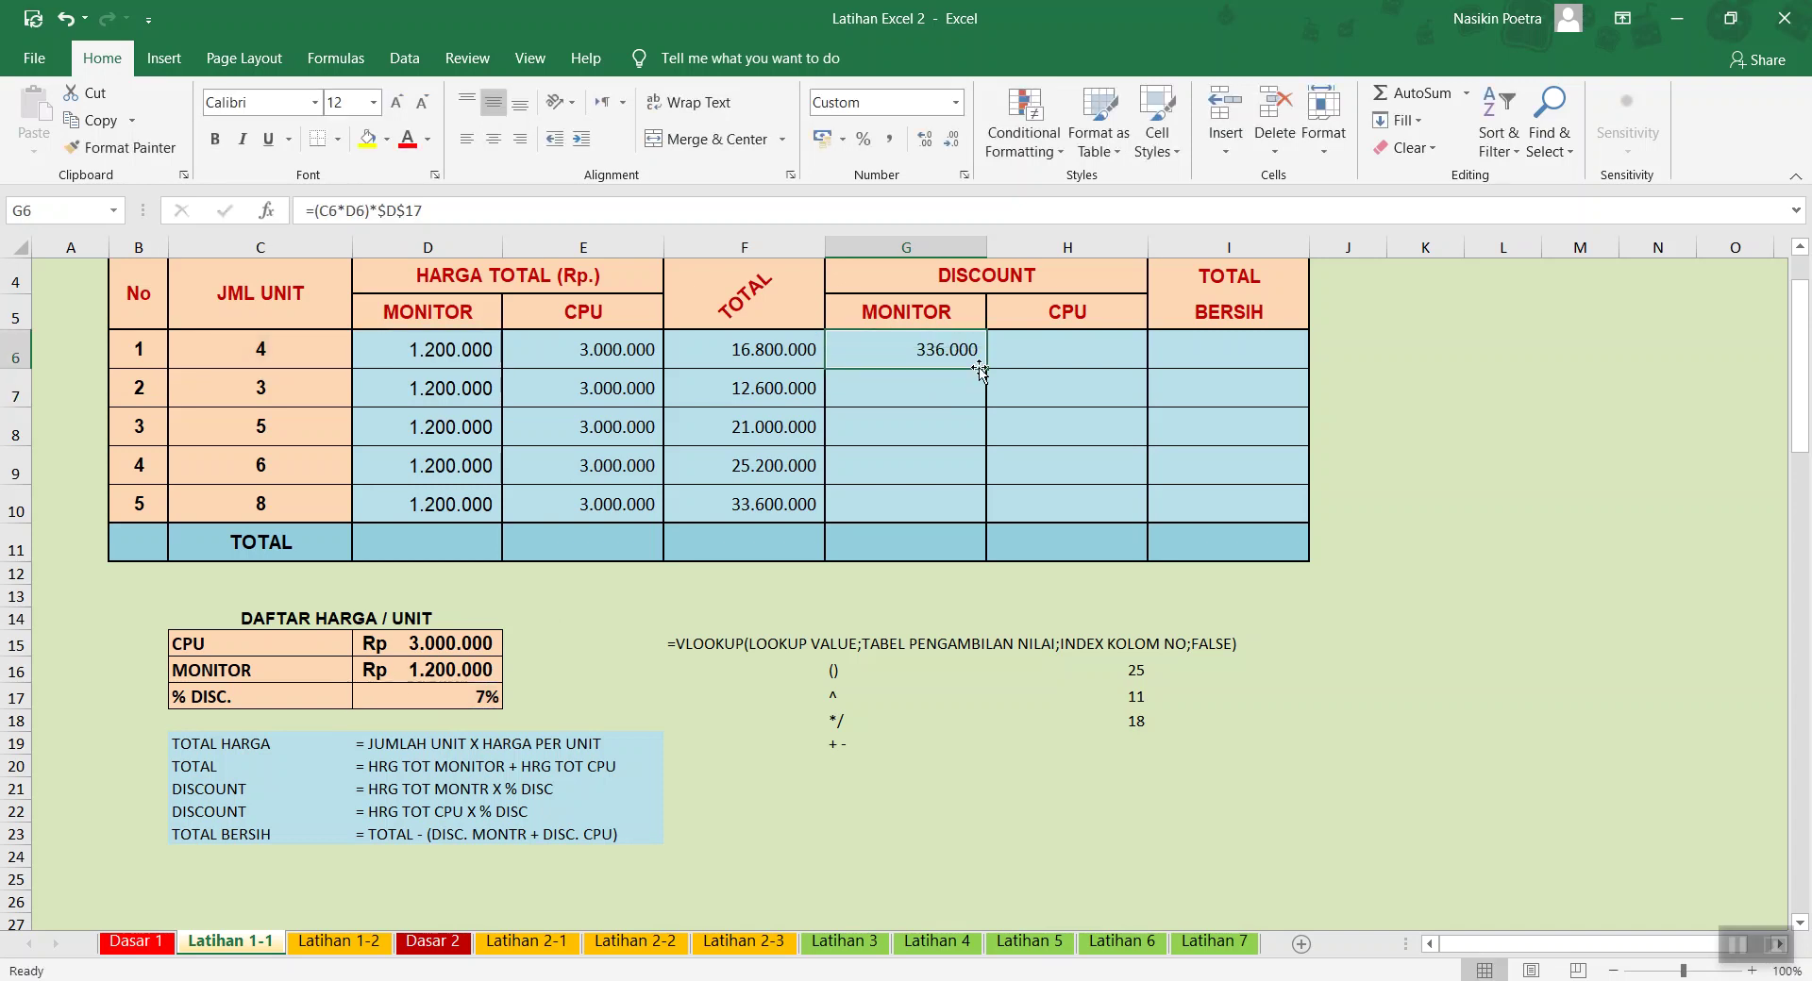
drag(988, 368, 970, 529)
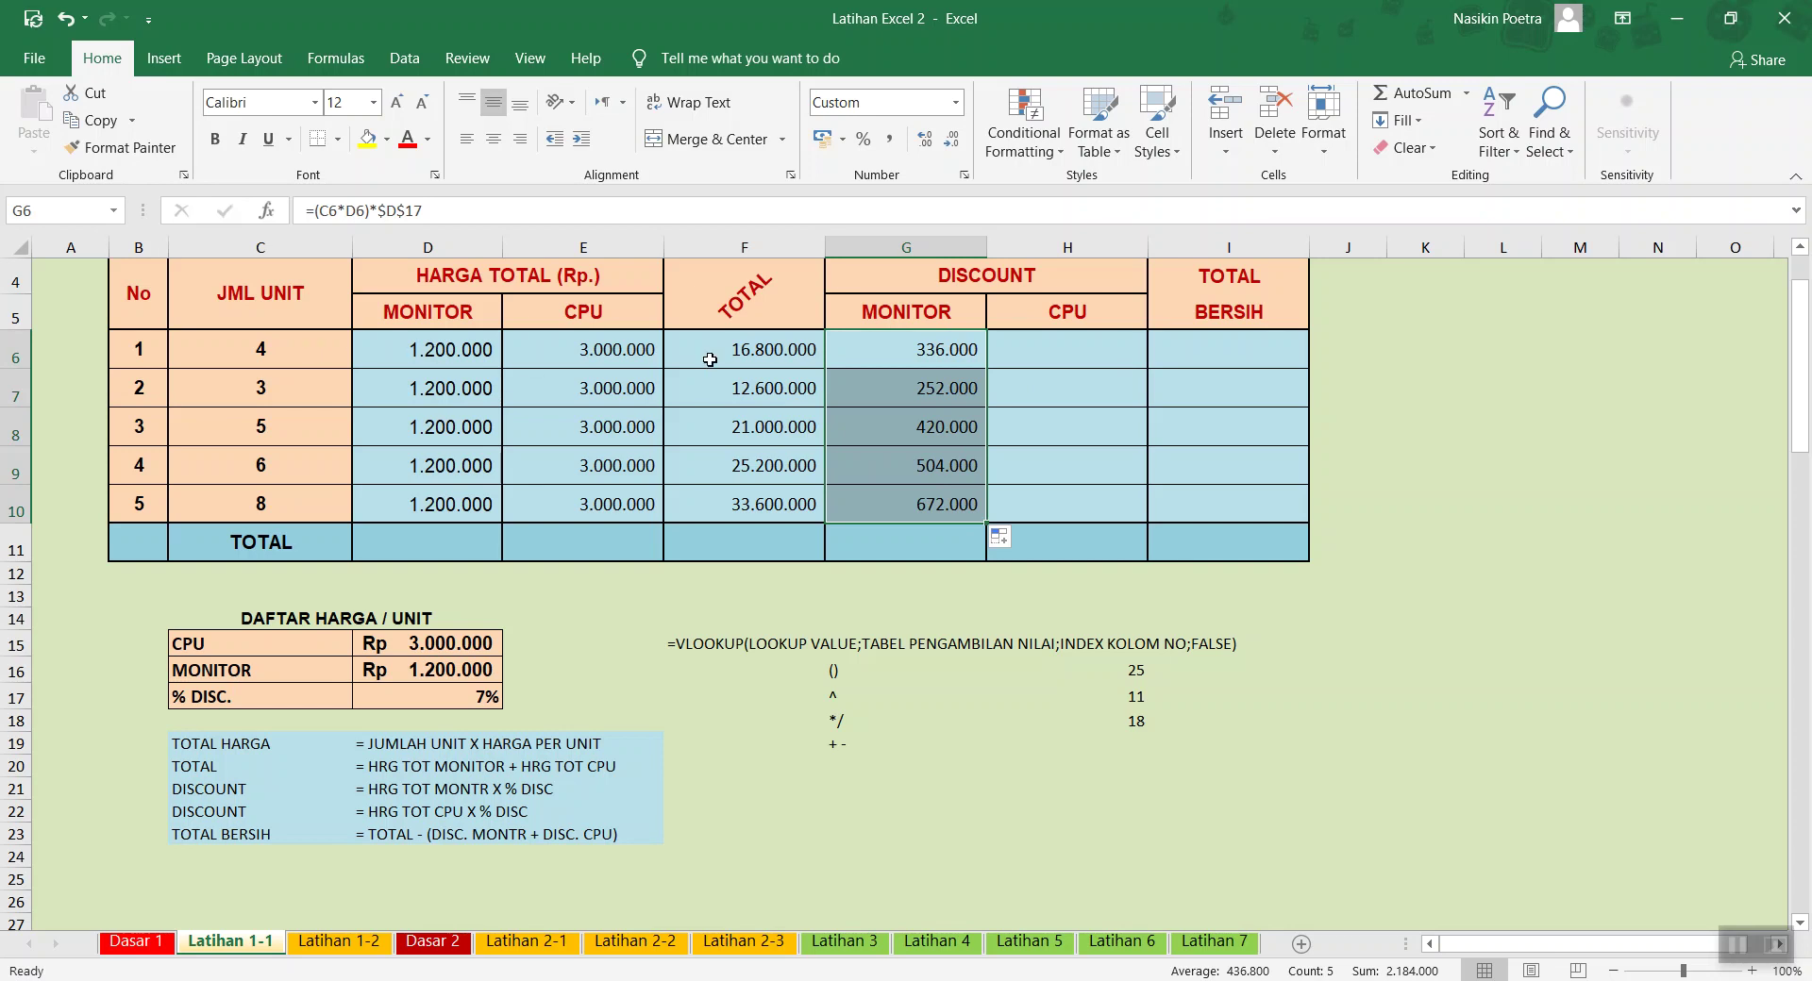
Calculate the CPU discount in H6 with =(C6*E6)*$D$17 and copy the formula down to H10
click(1040, 354)
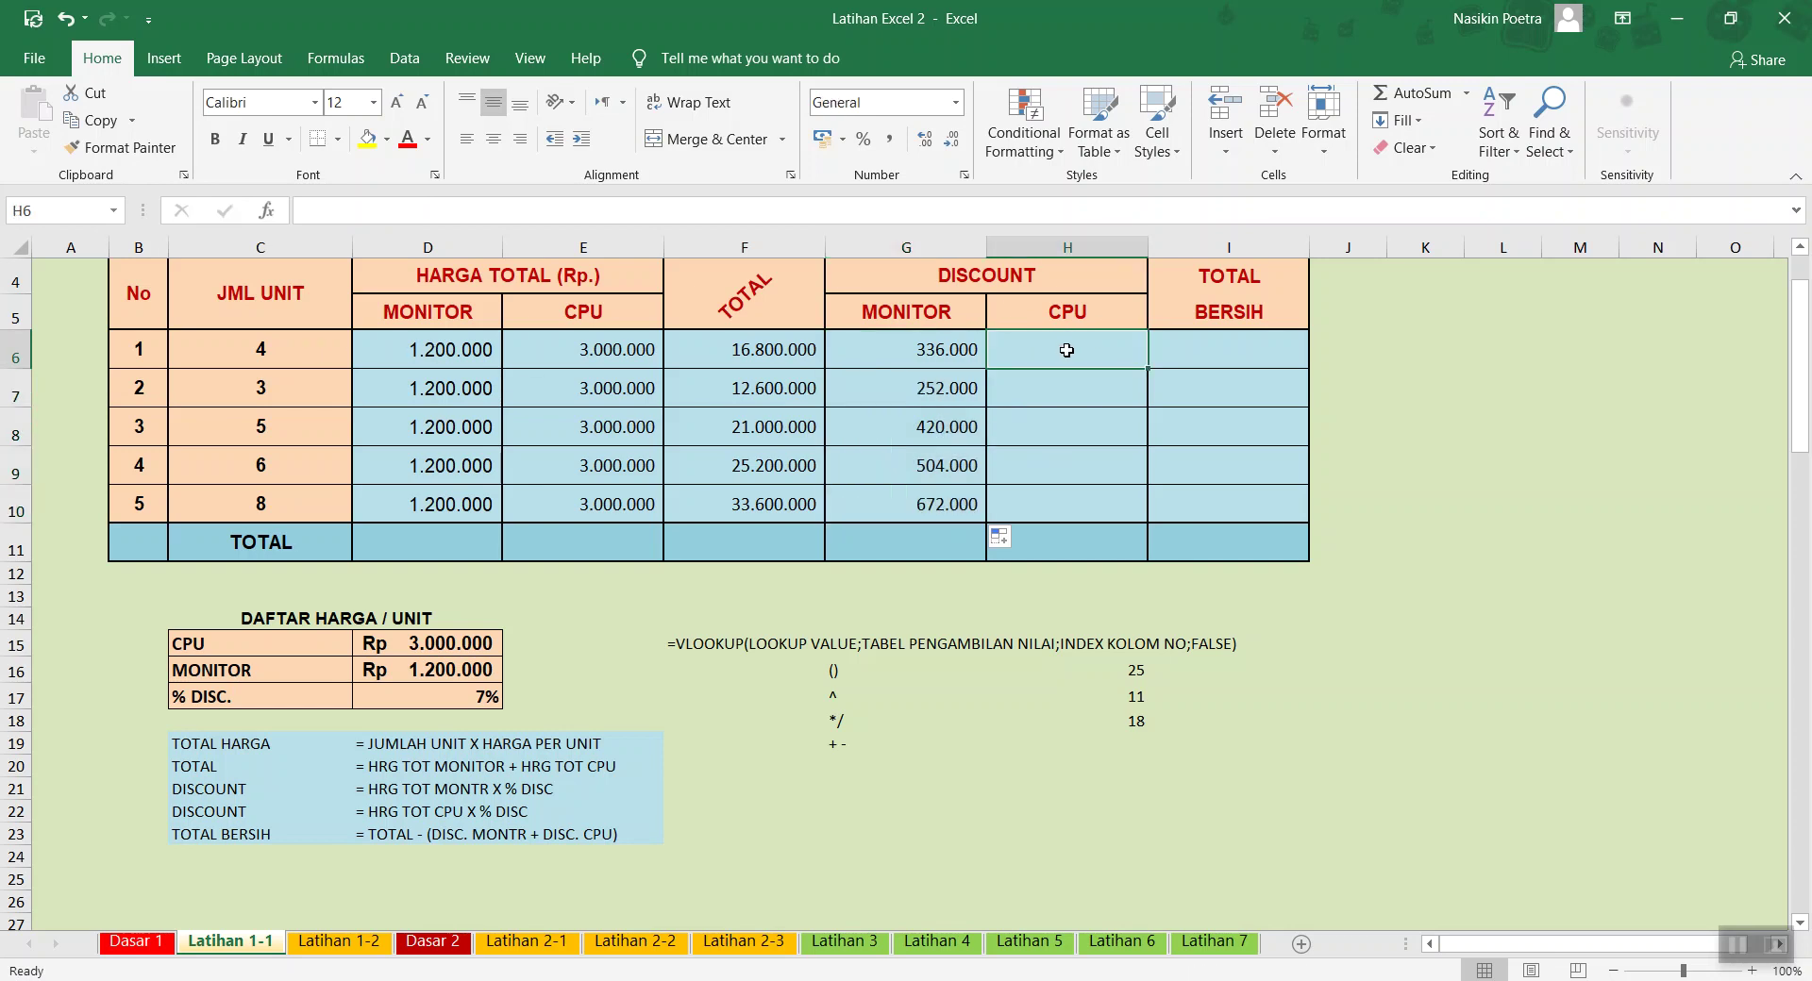
text(=)
click(280, 351)
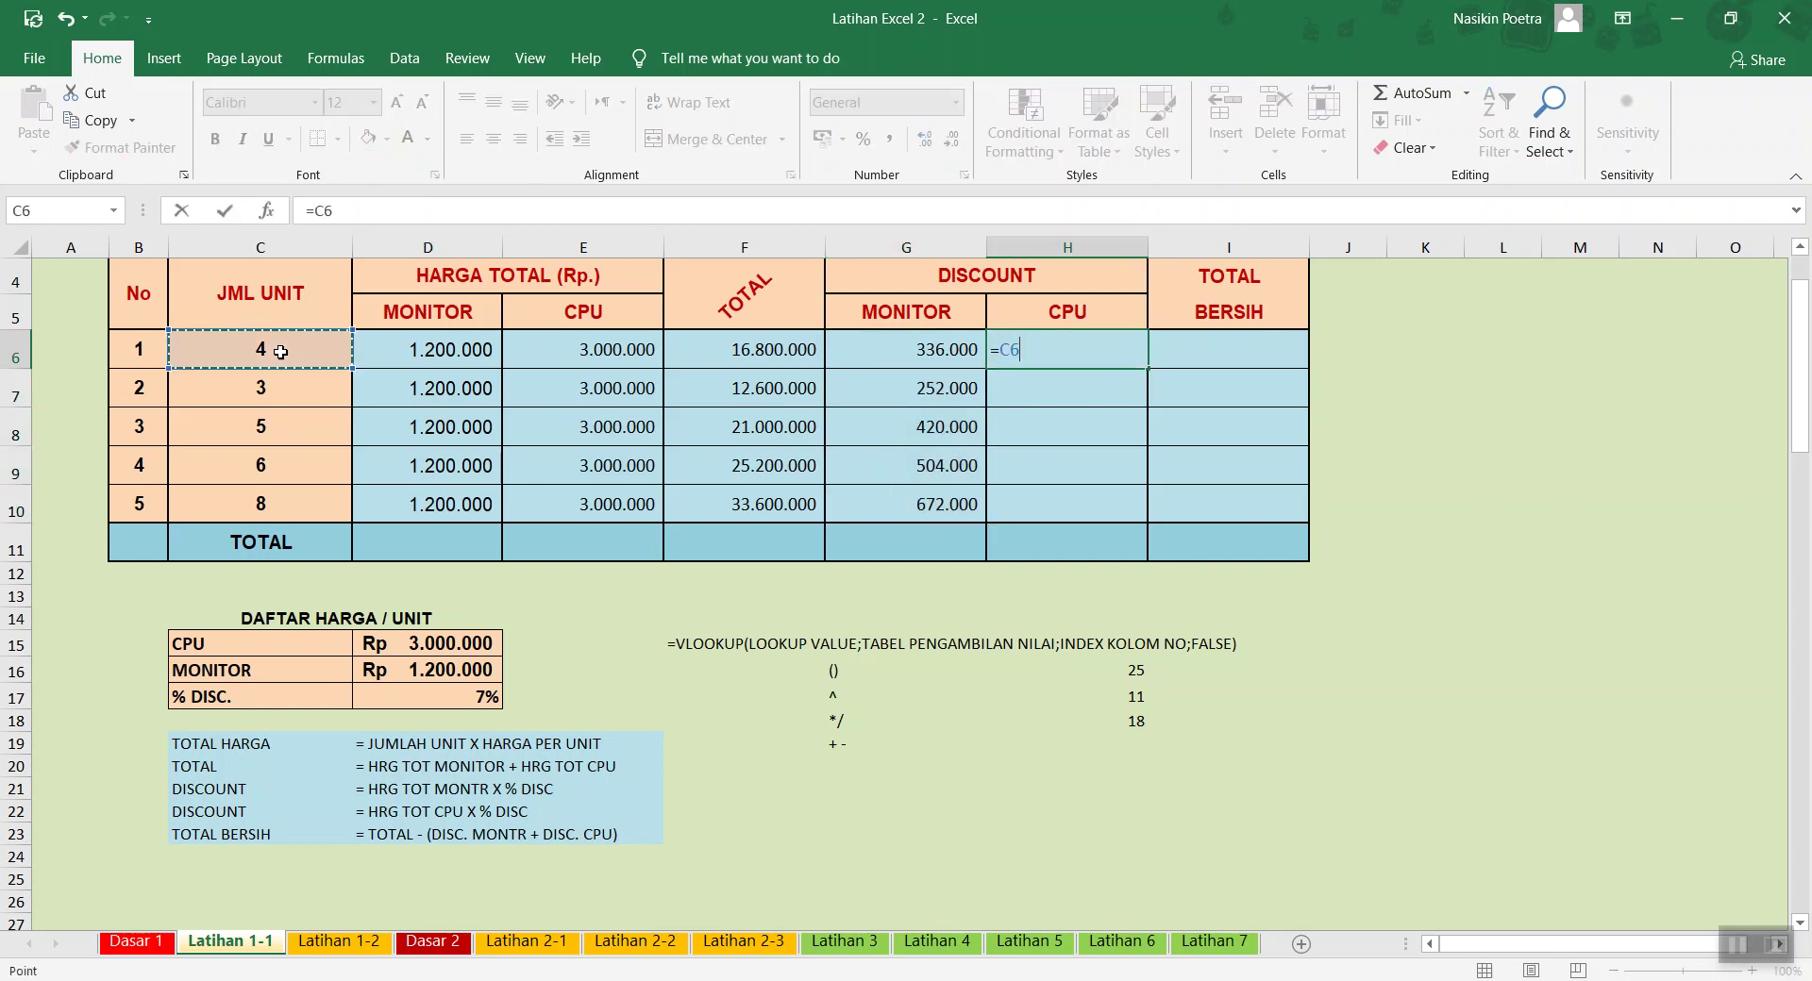
text(()
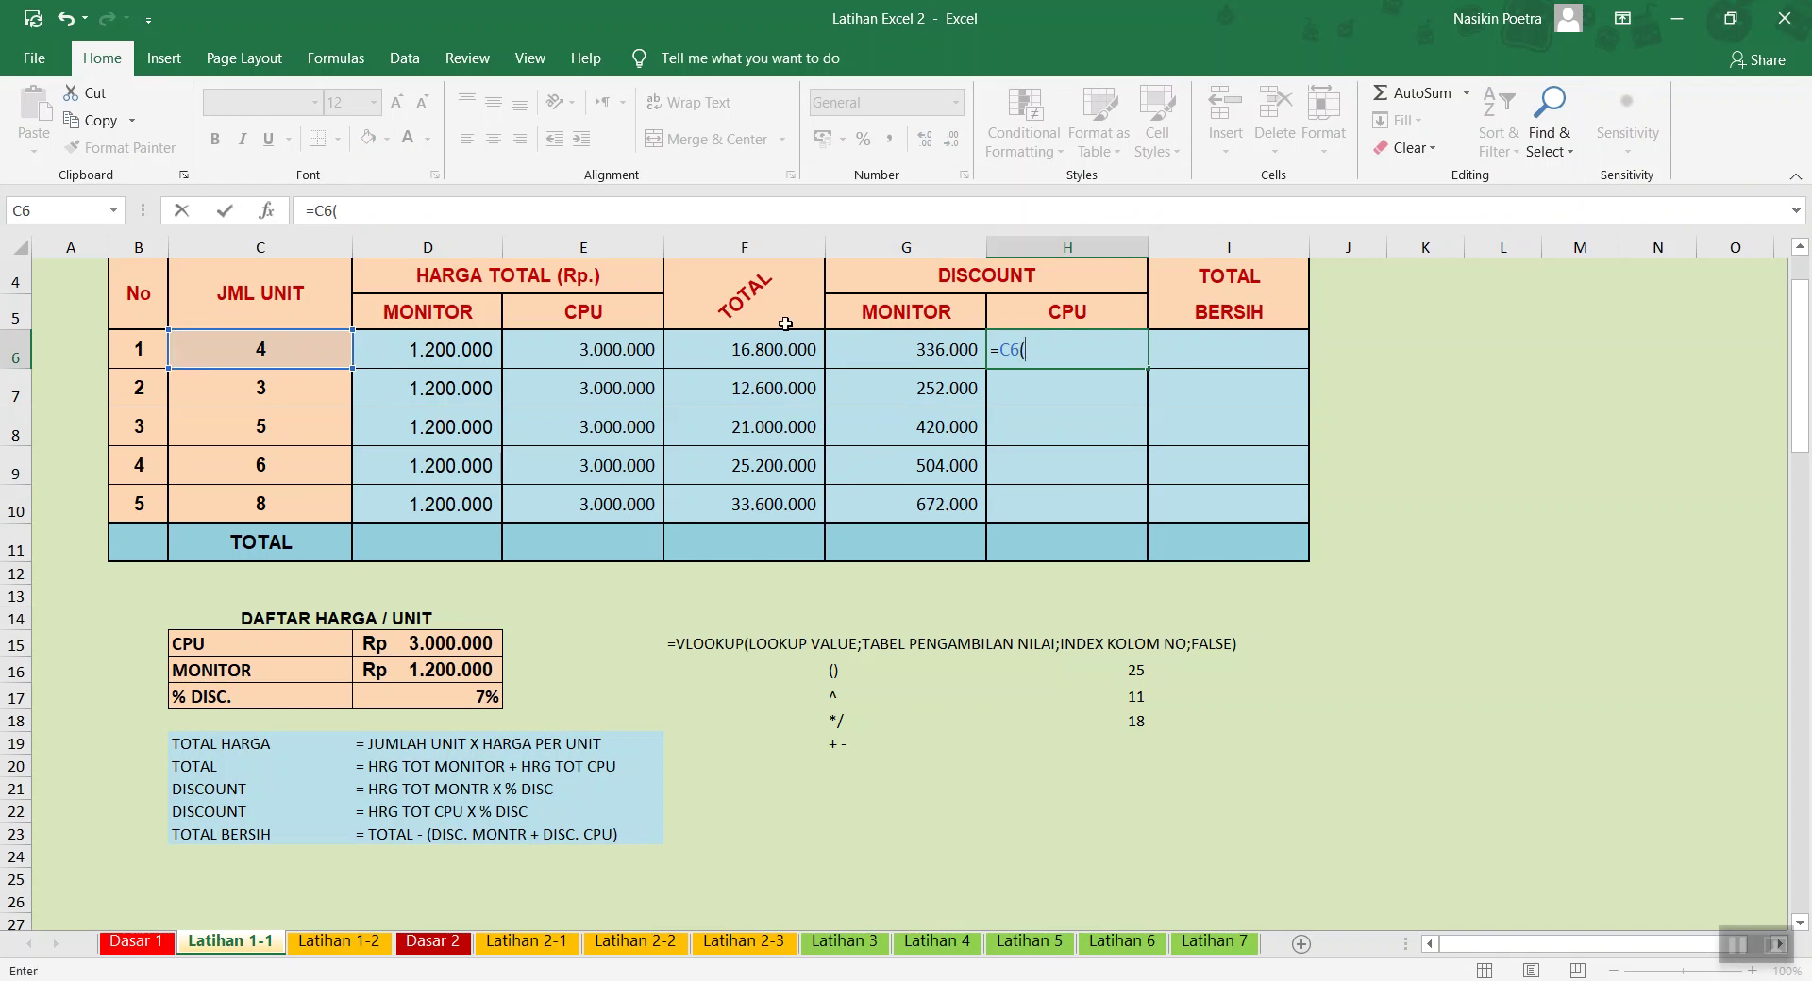
key(BackSpace)
key(BackSpace)
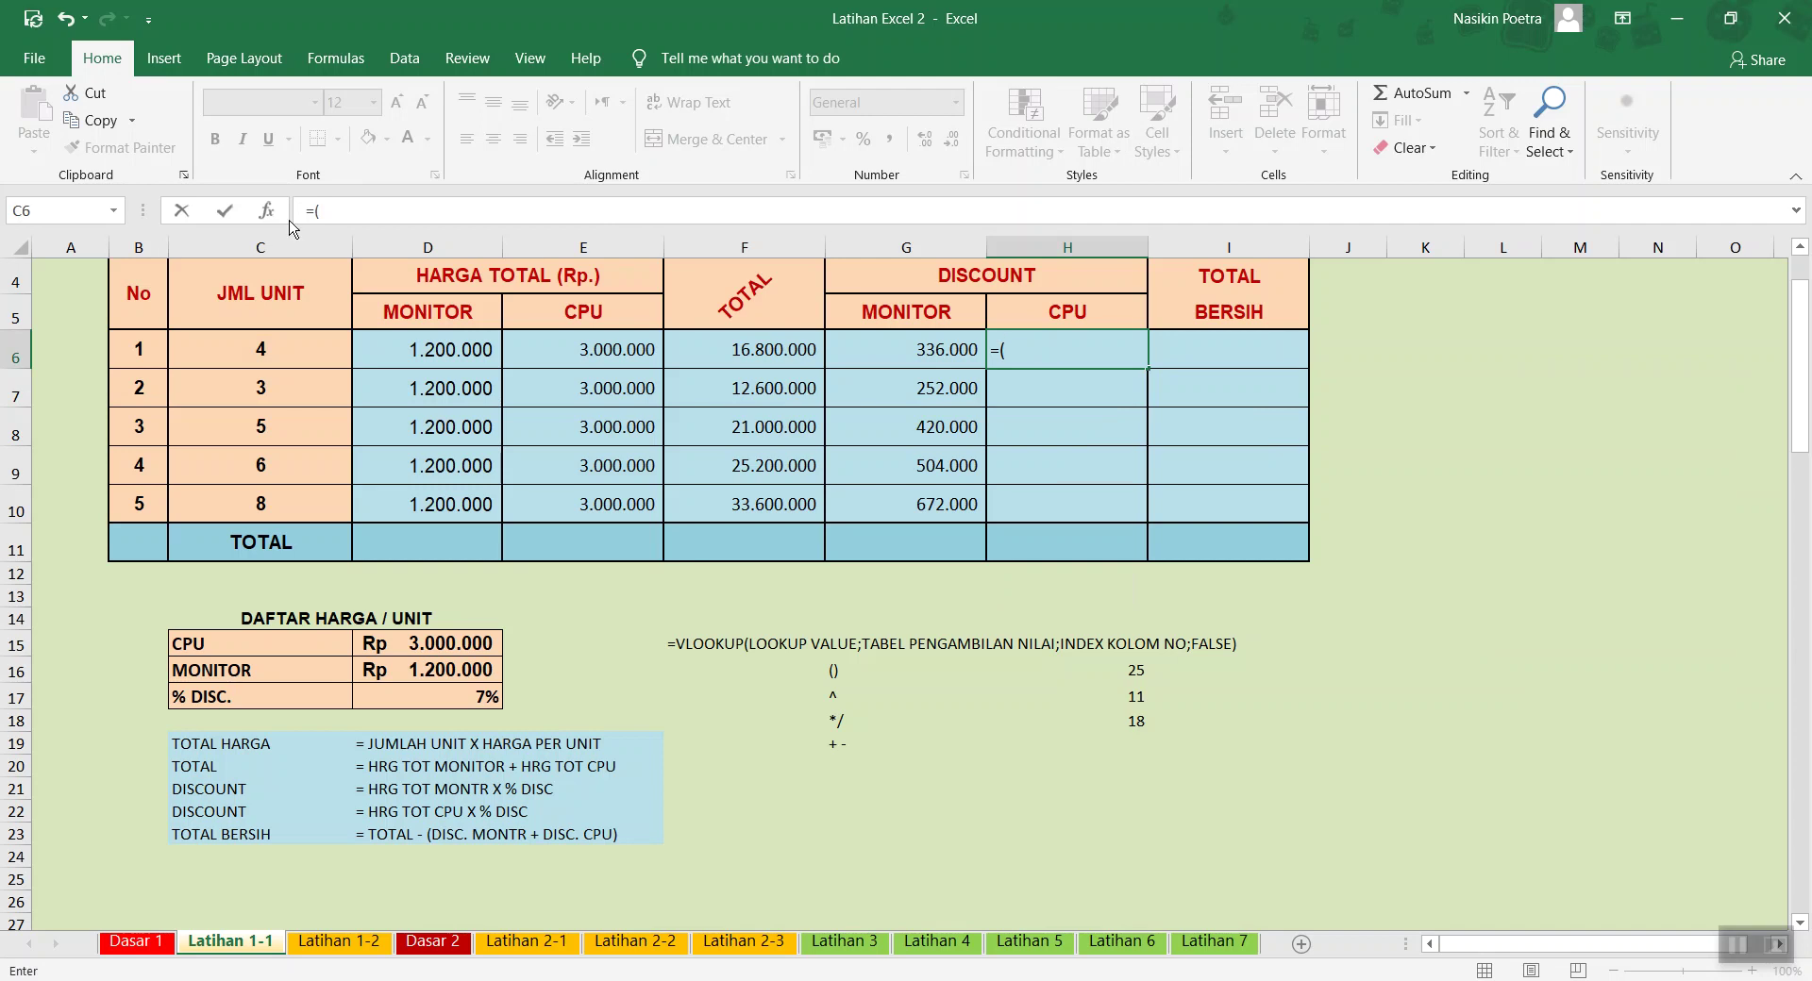
click(251, 352)
text(*)
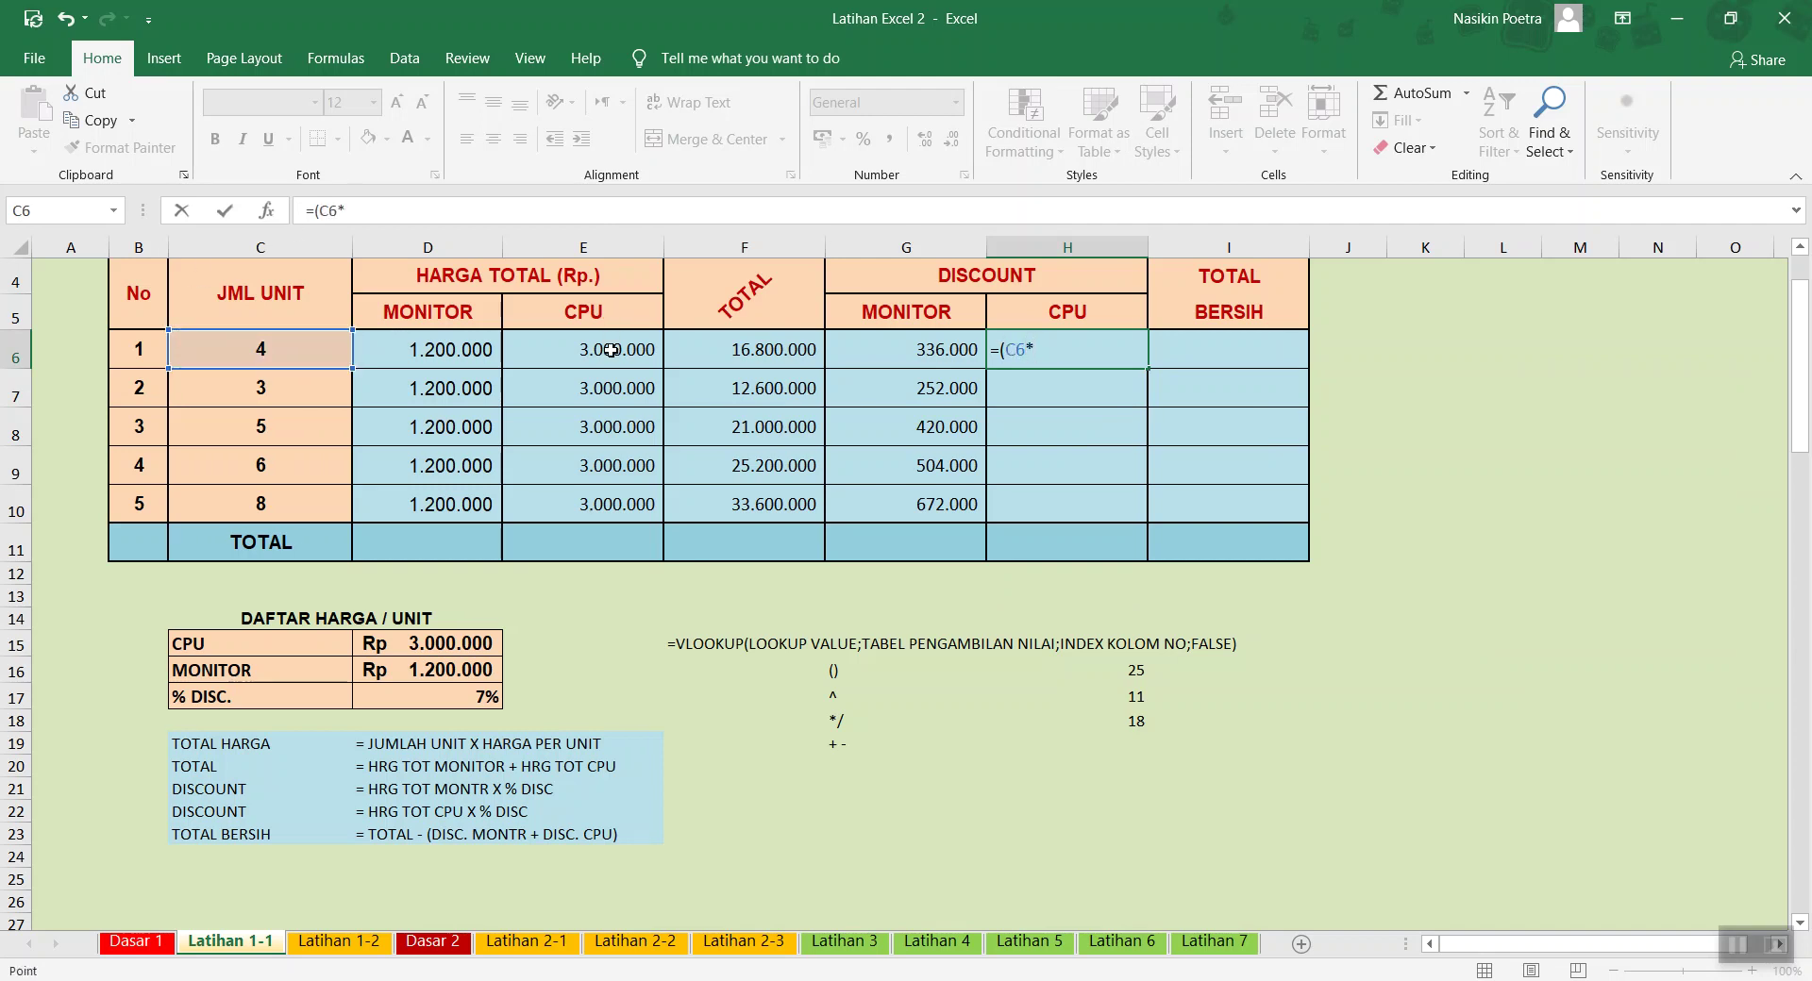
click(610, 350)
text()*)
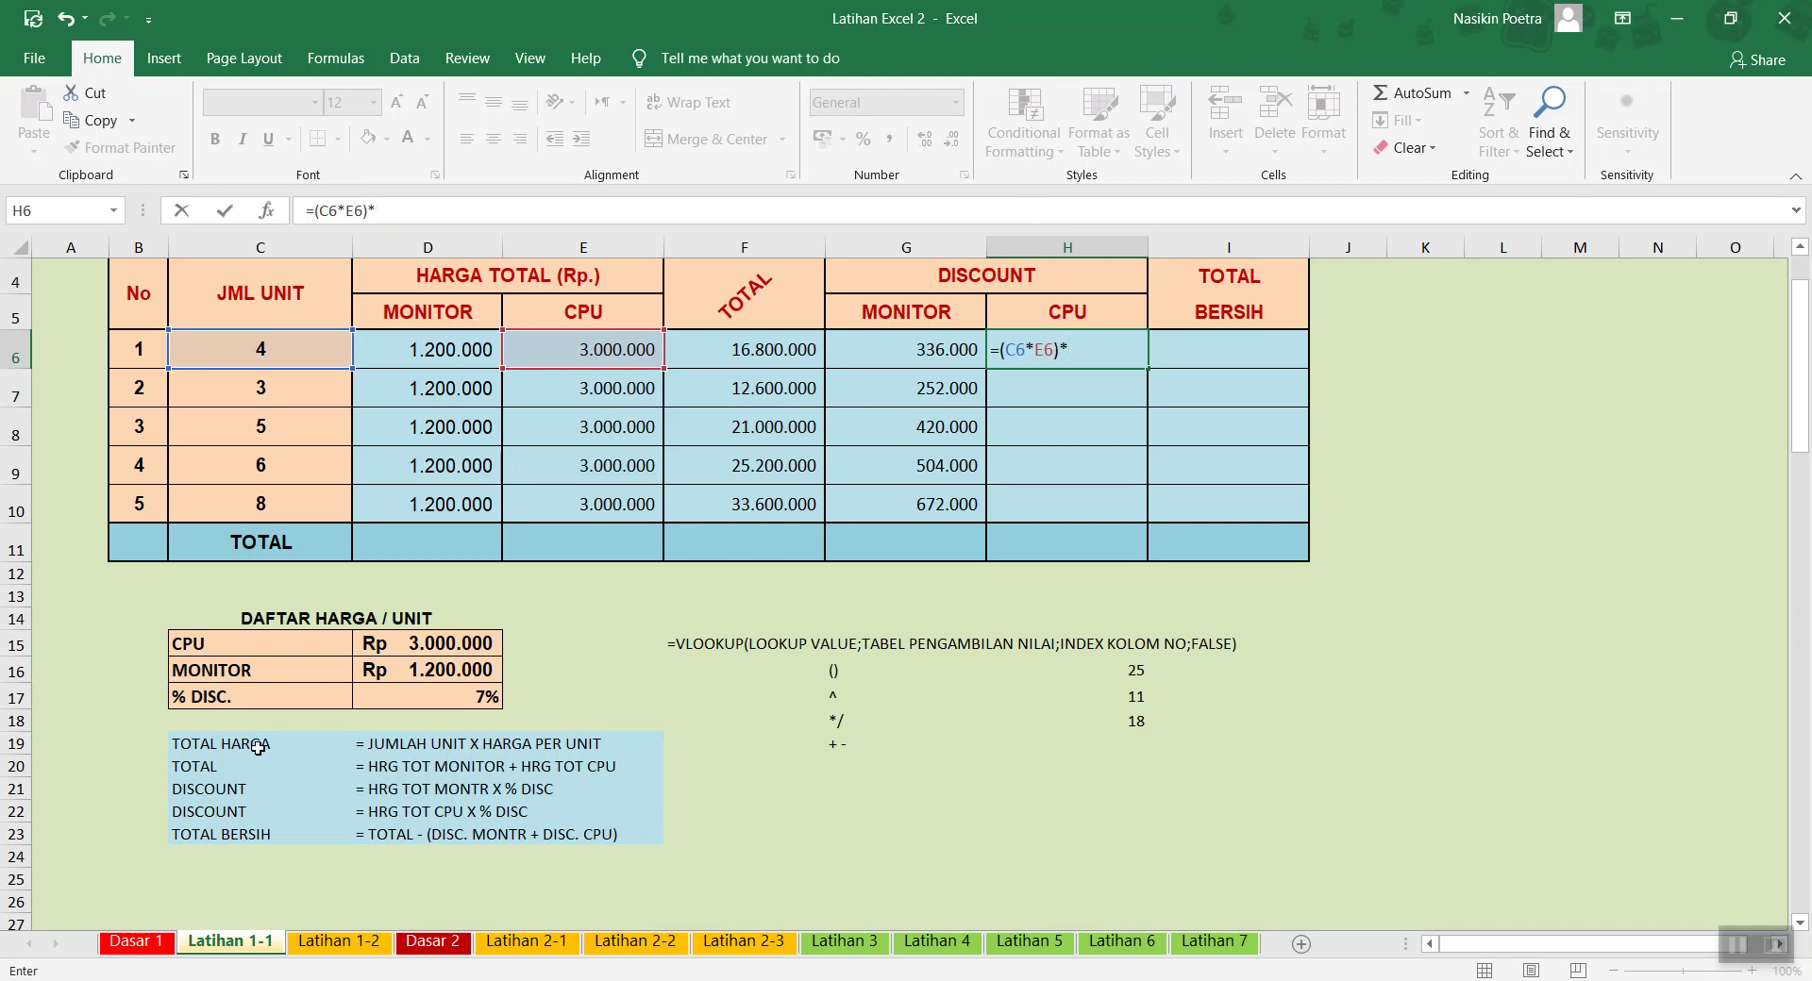
click(416, 695)
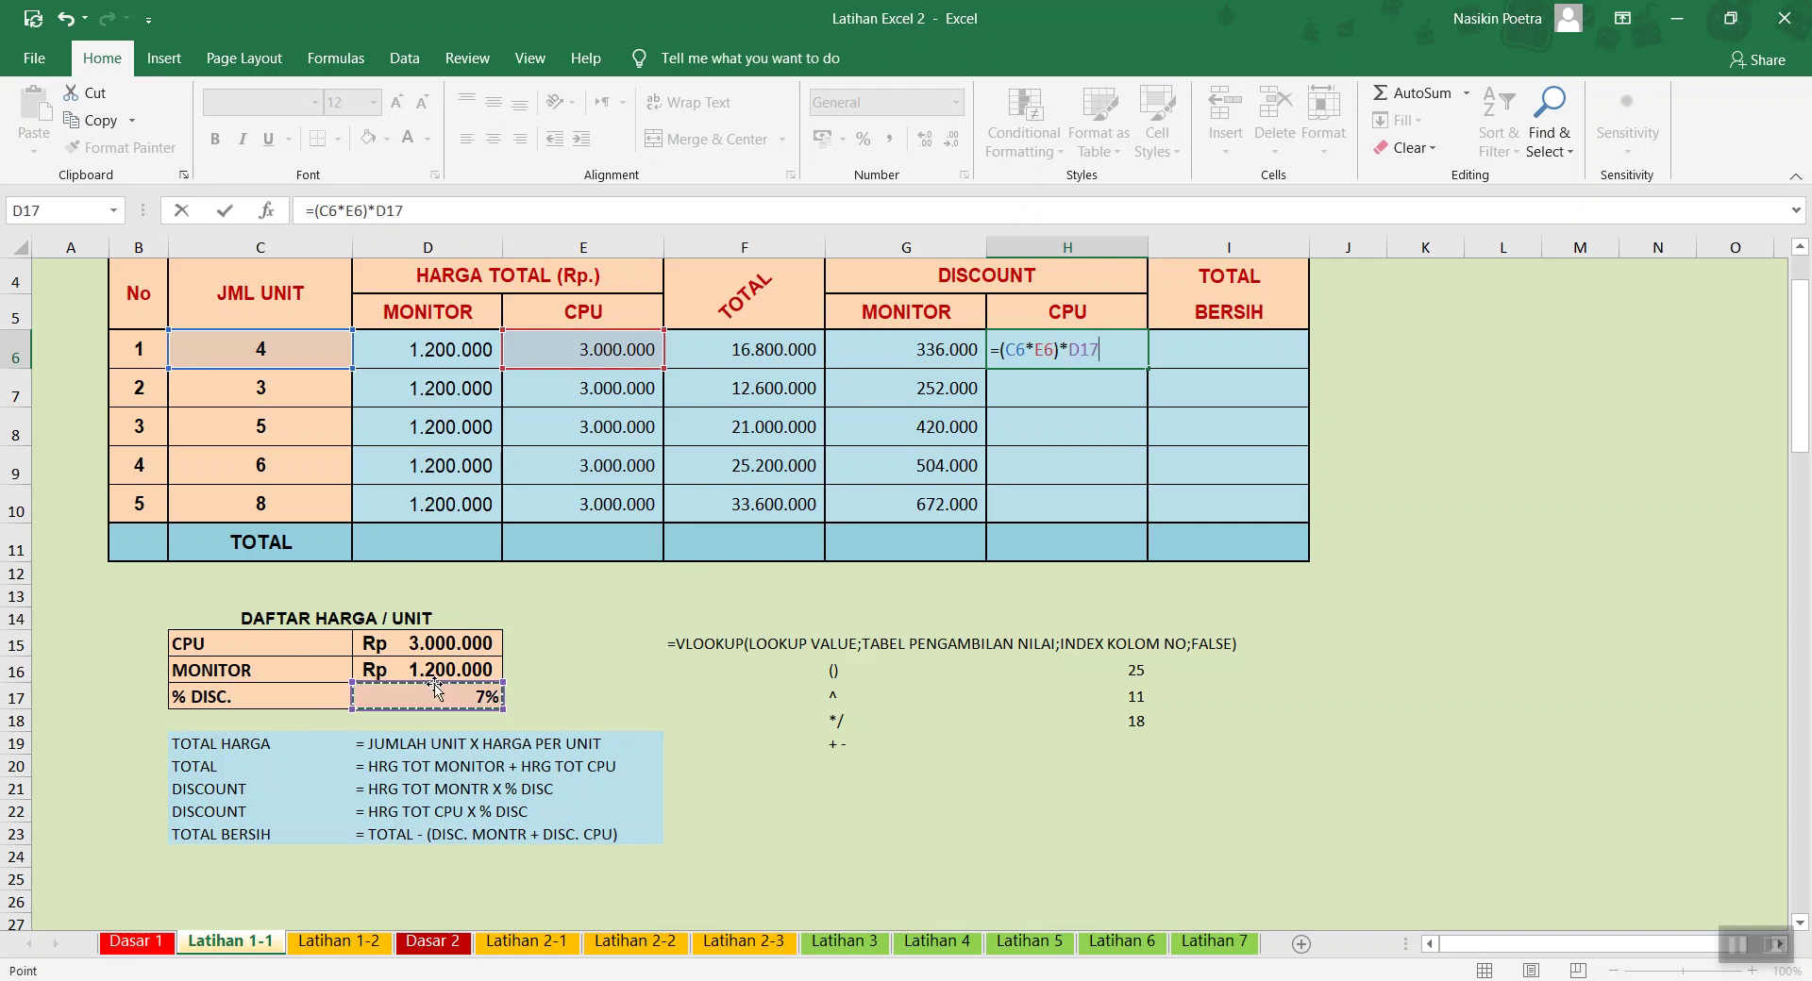
key(F4)
key(ctrl+Return)
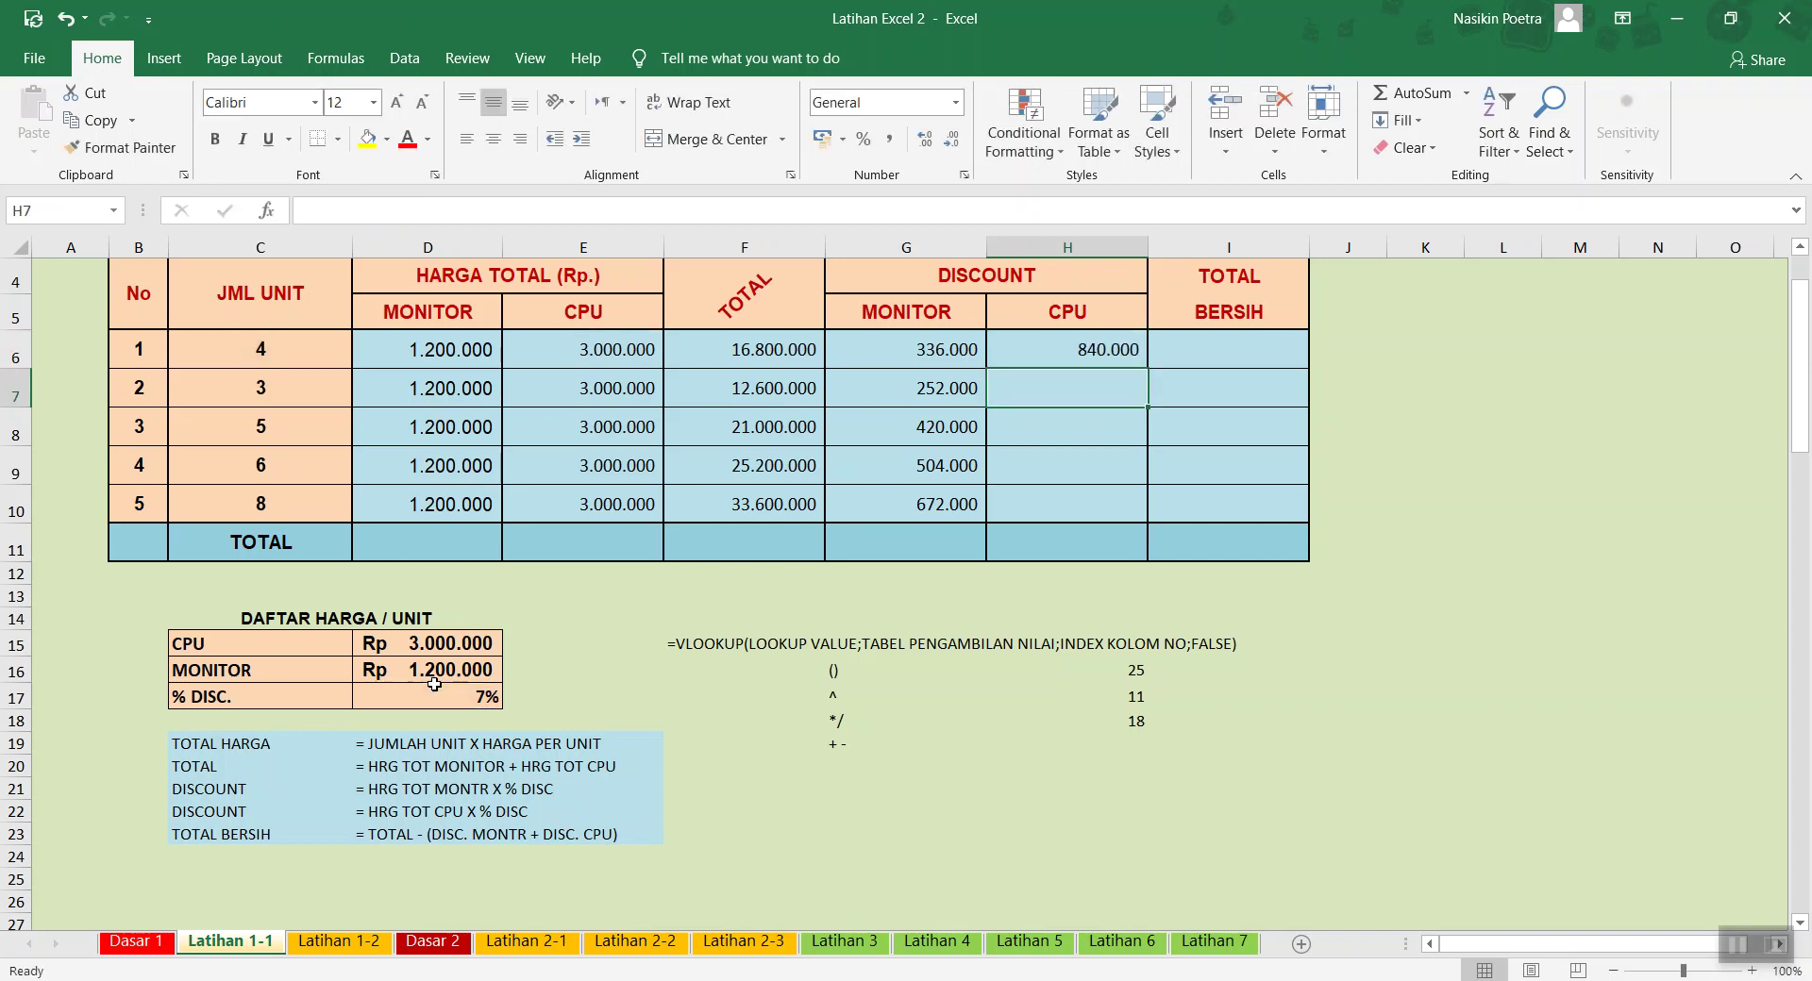
drag(1149, 369, 1139, 535)
Calculate the net total in I6 with =F6-G6-H6 and copy the formula down to I10
click(1219, 346)
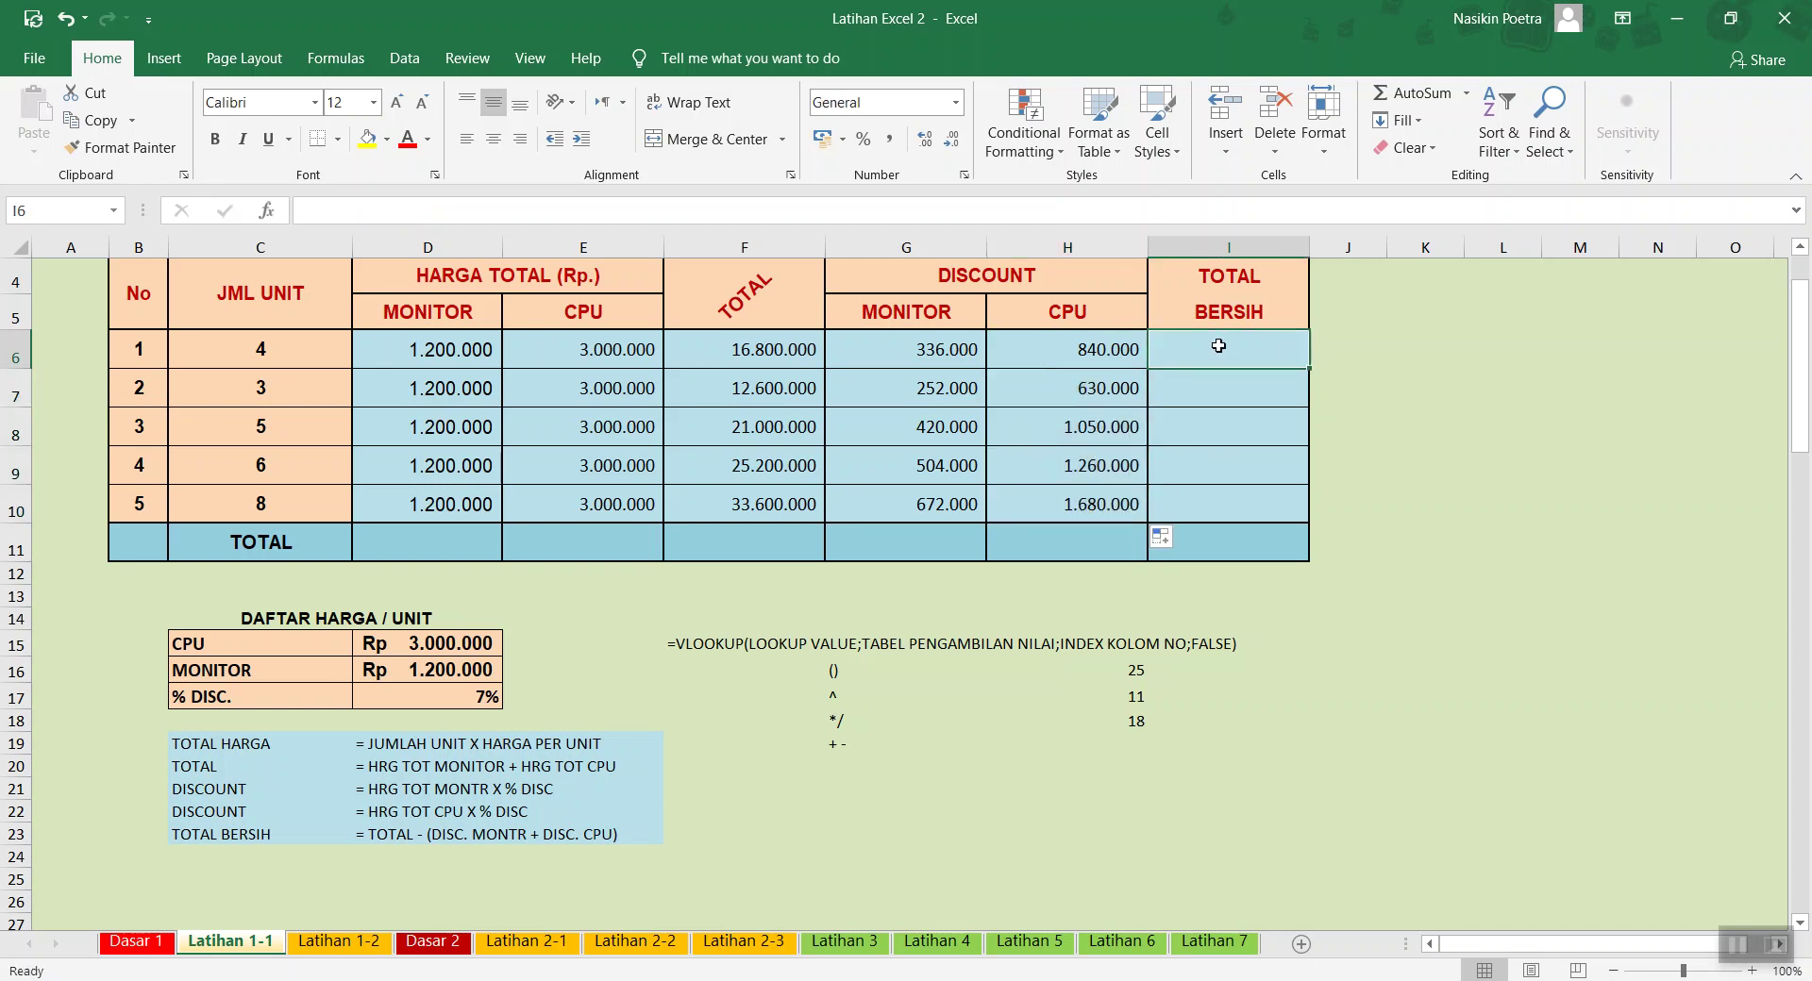
text(=)
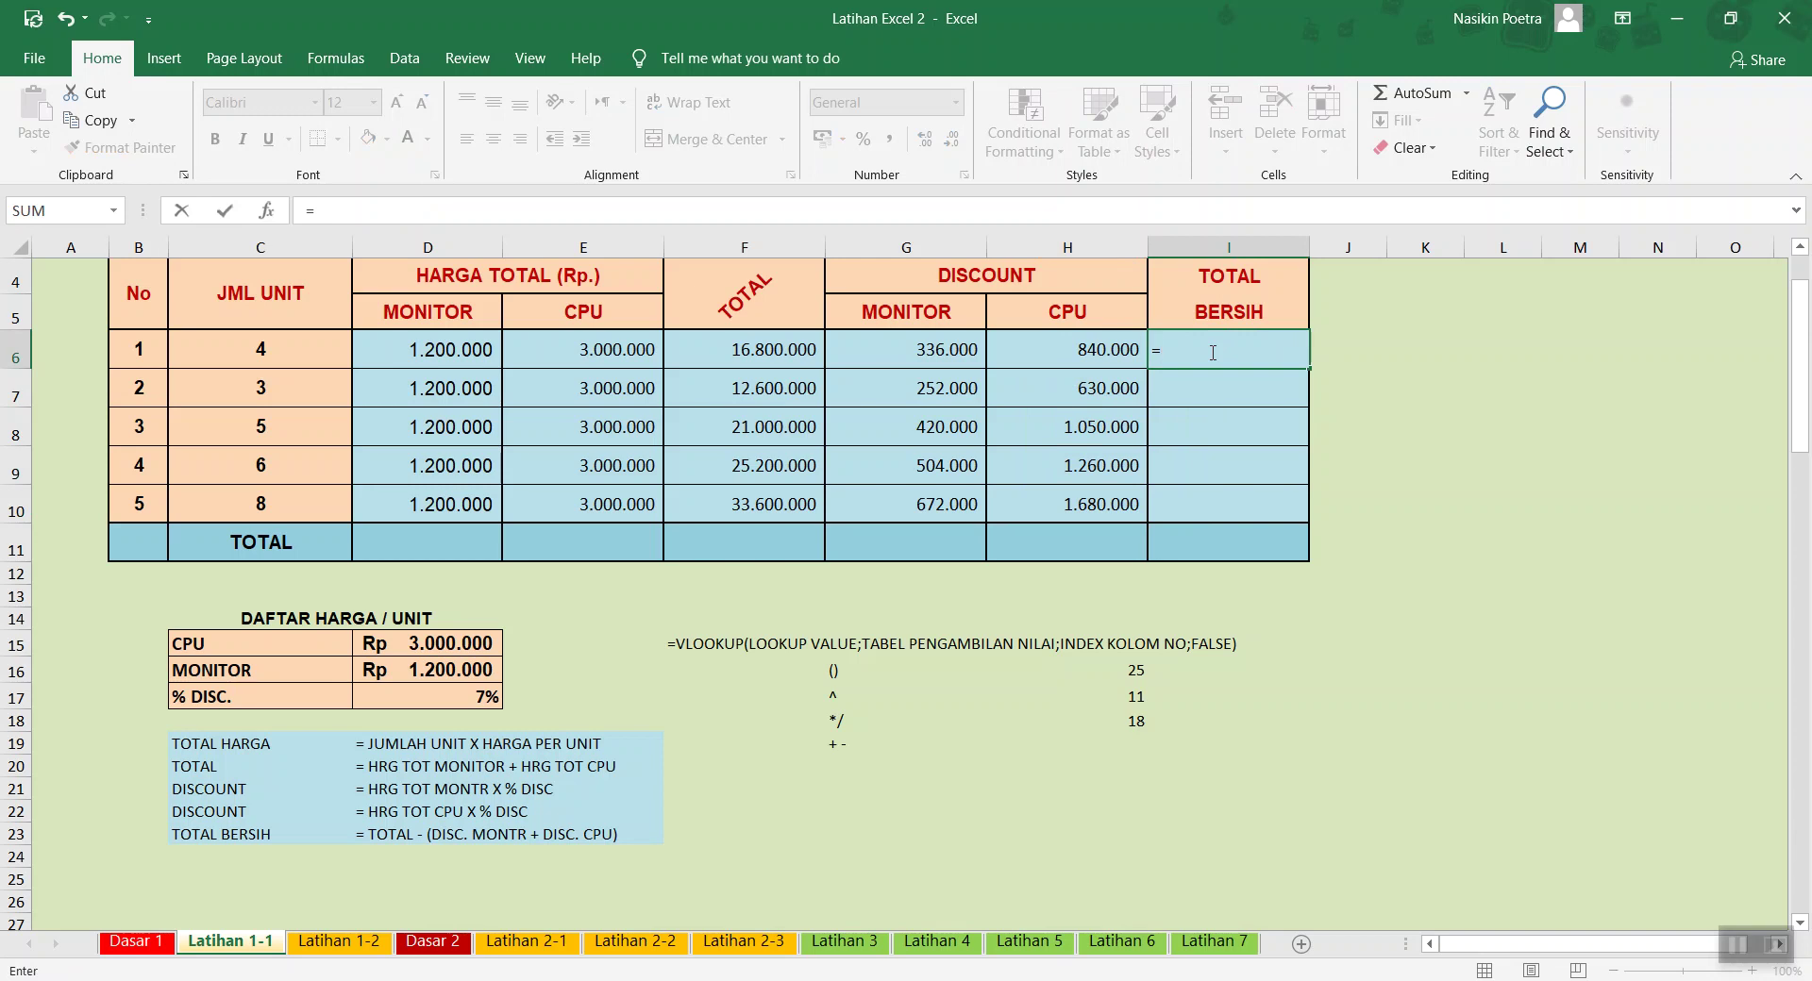
key(Left)
key(Left)
key(Left)
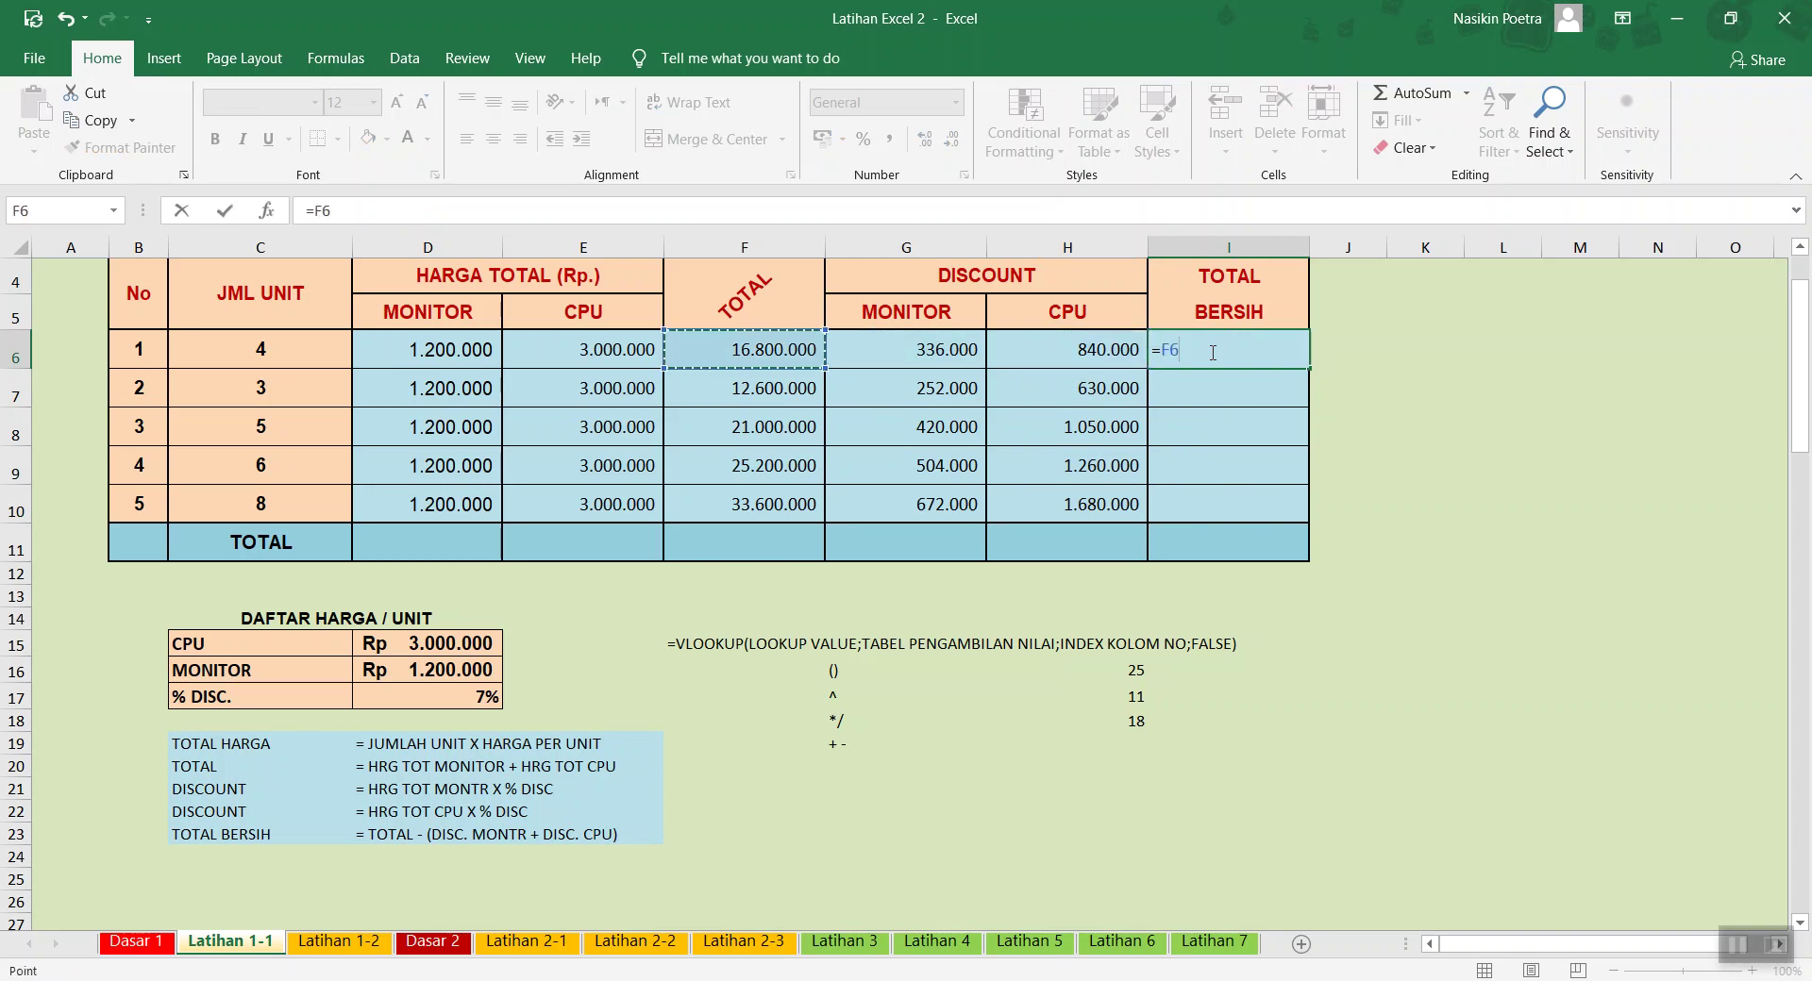
text(-)
key(Left)
key(Left)
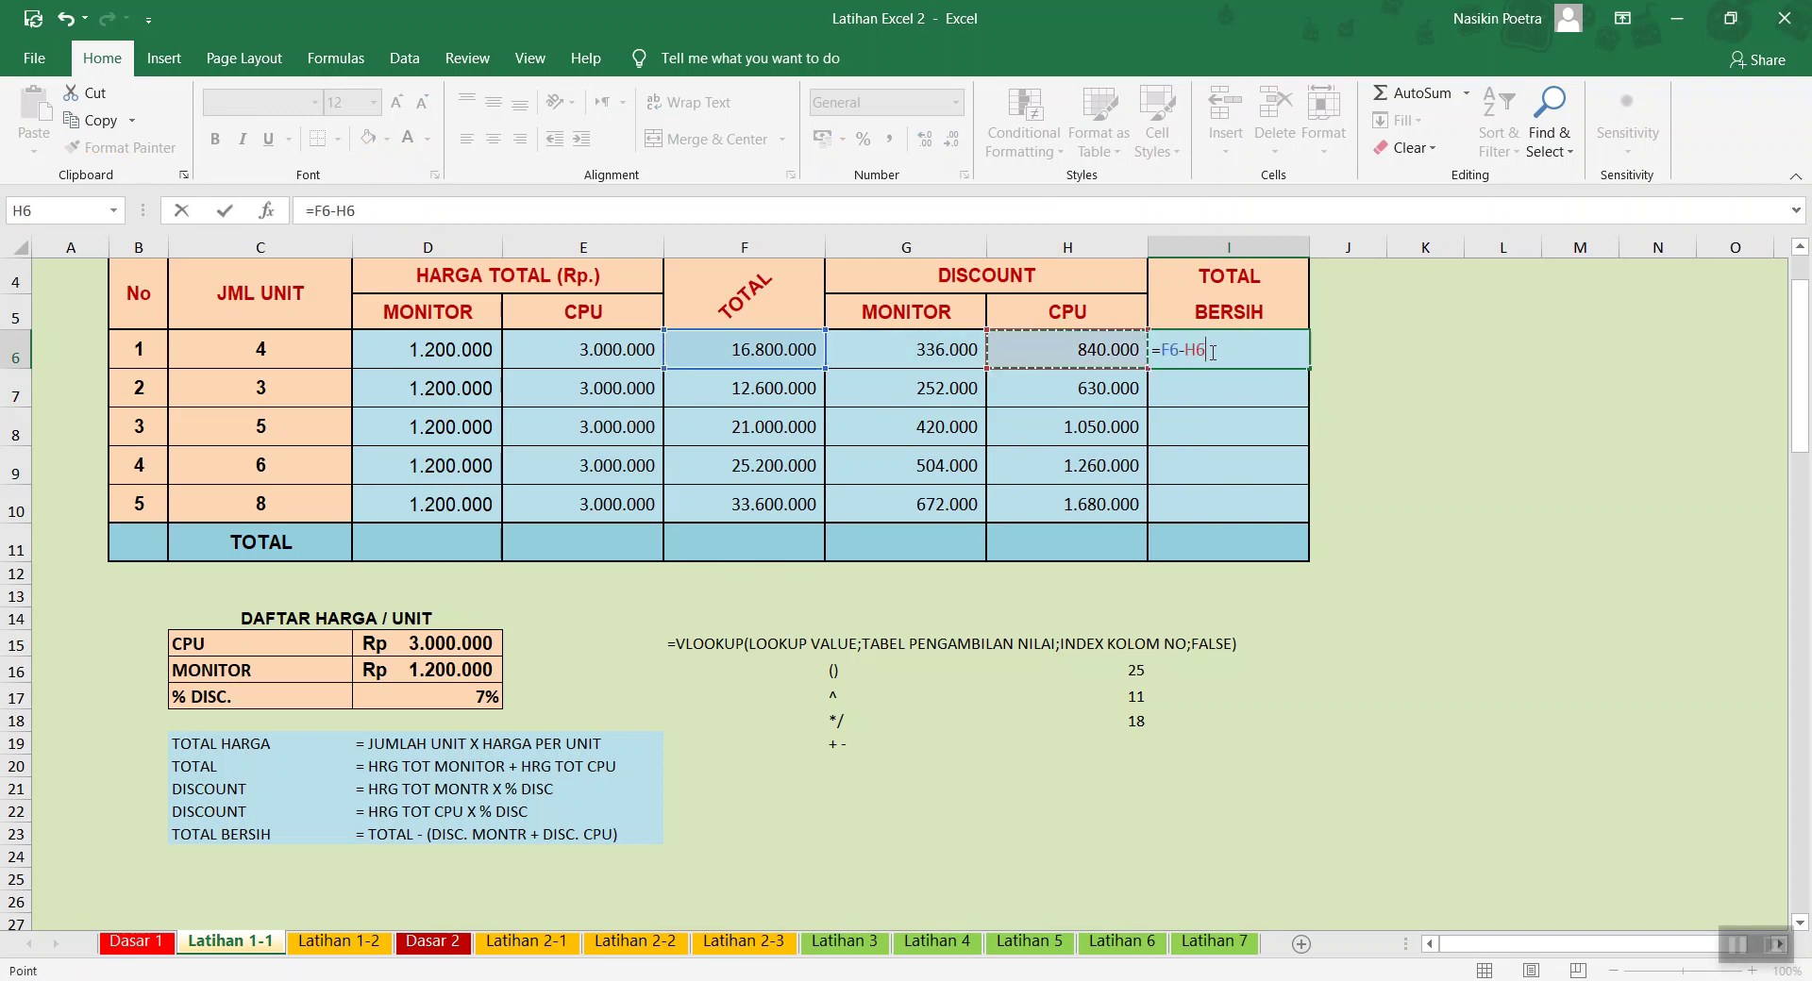
text(-)
key(Left)
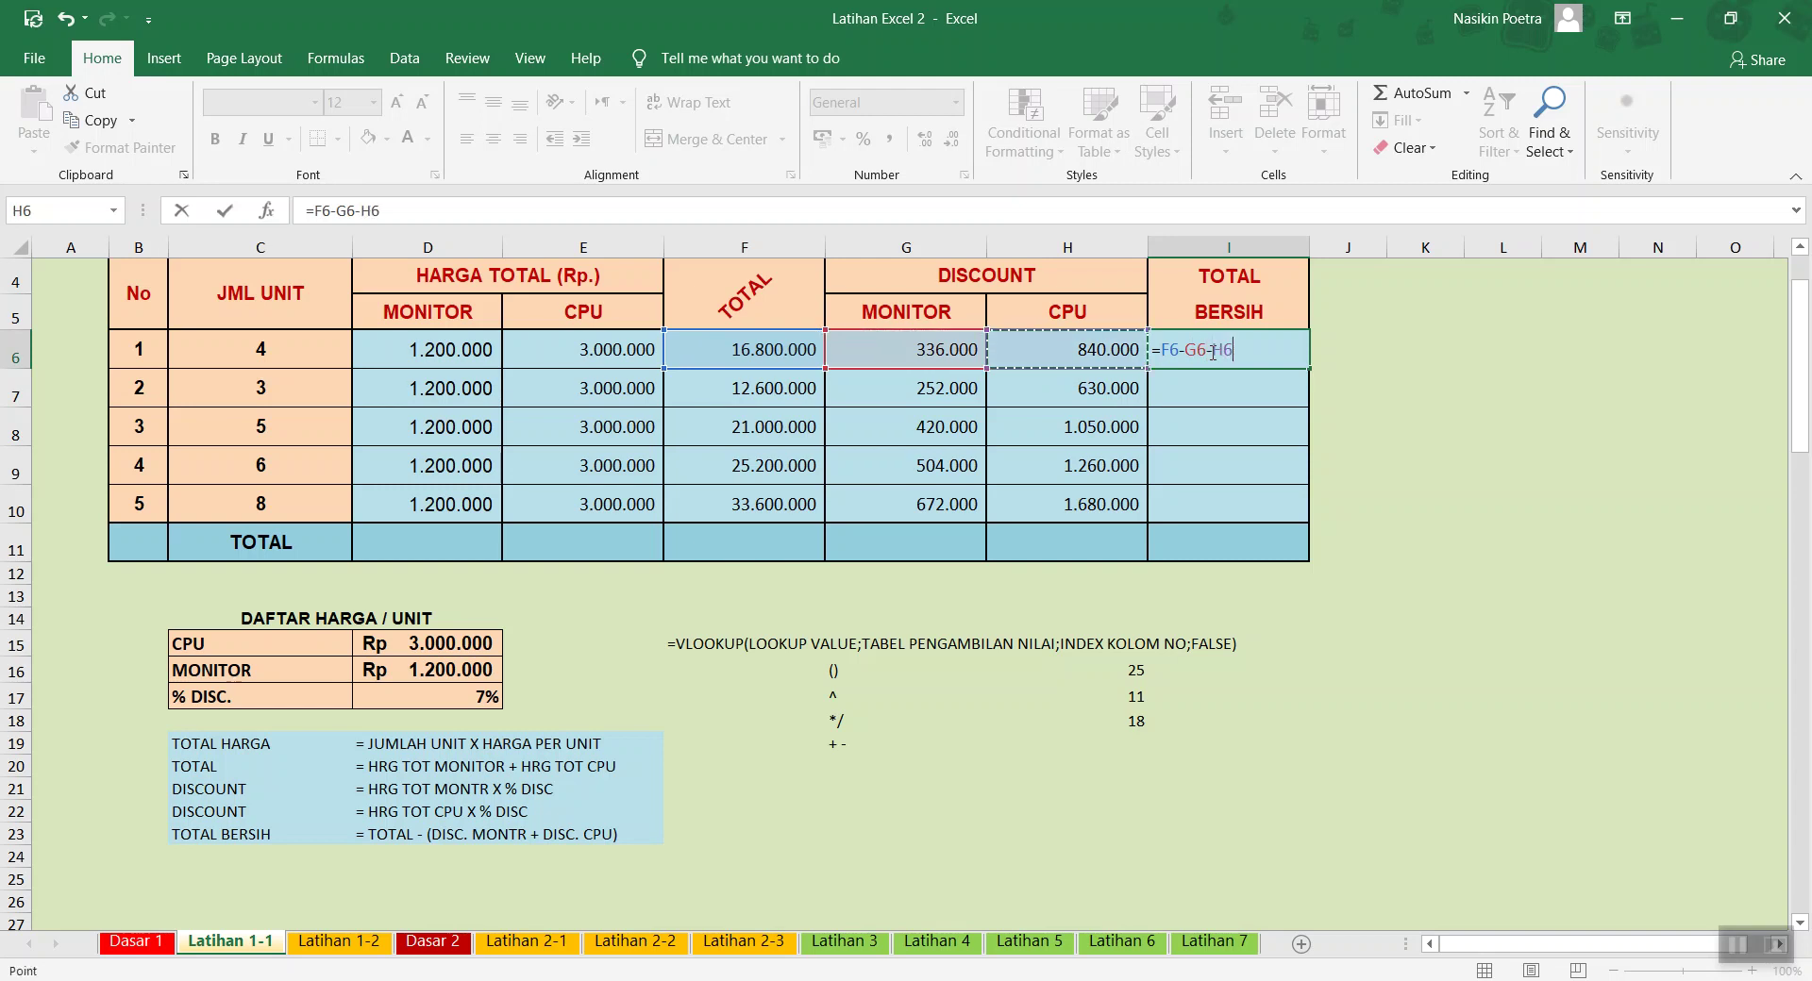
key(Return)
click(1210, 352)
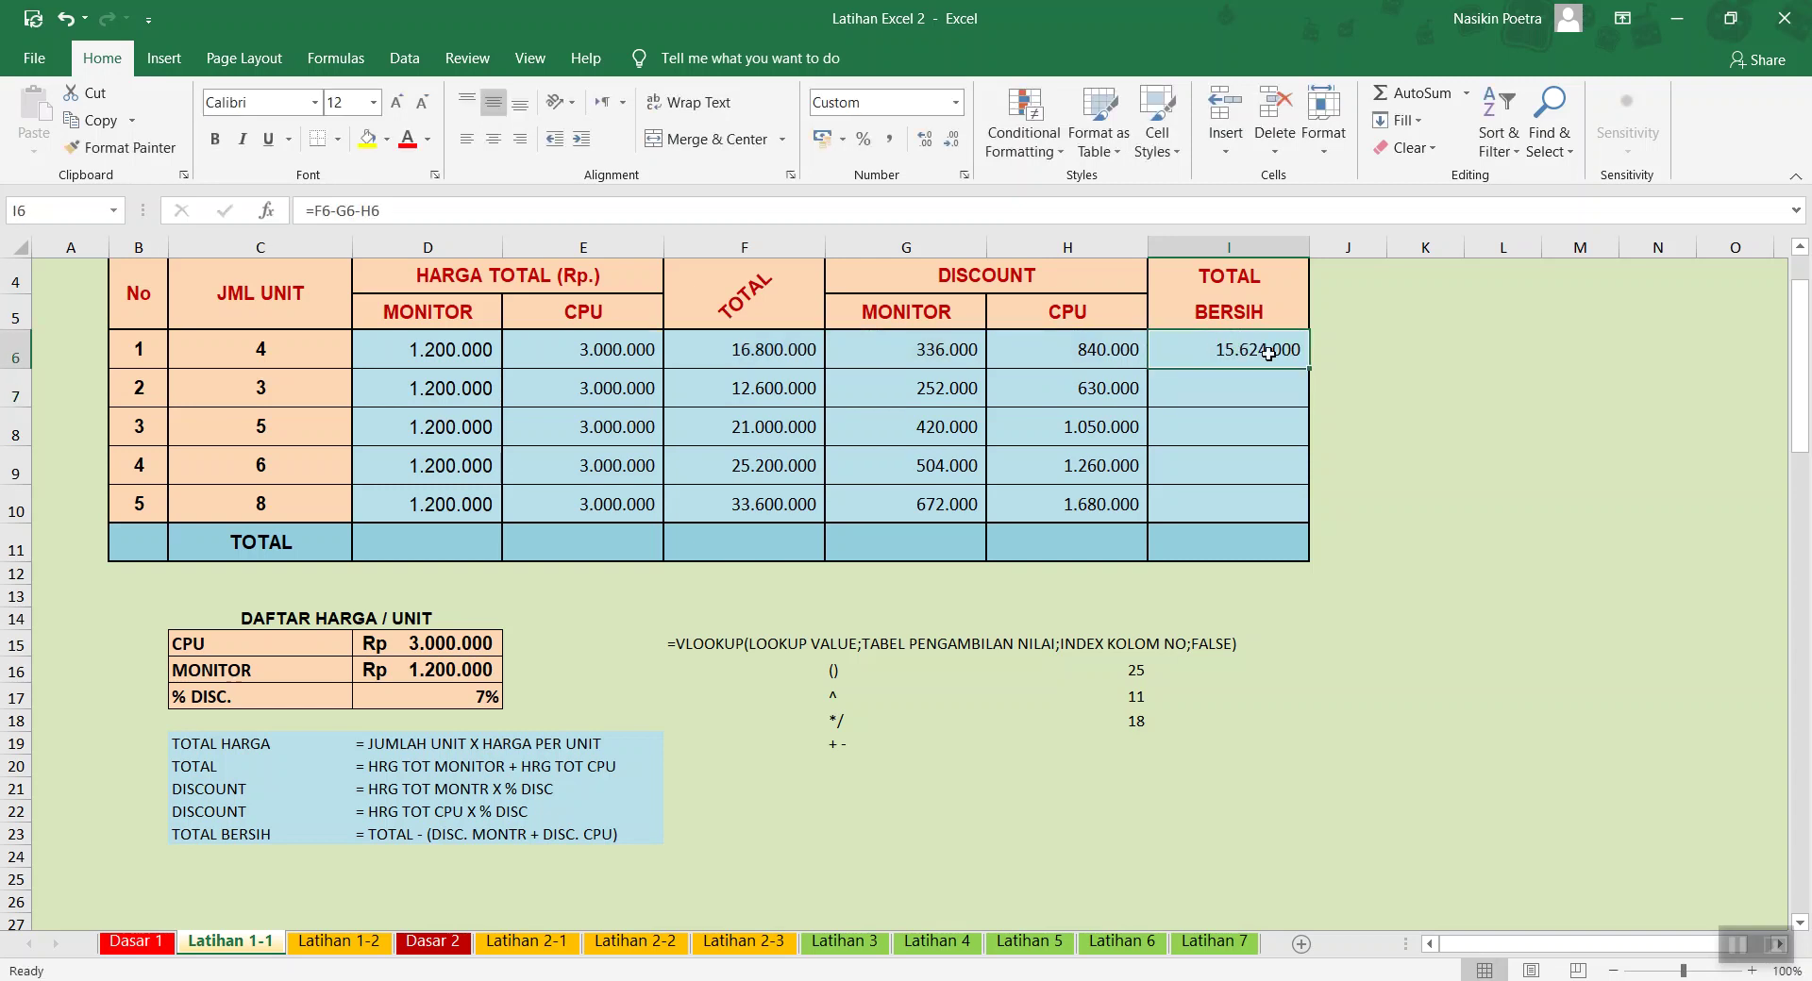
drag(1311, 368, 1302, 529)
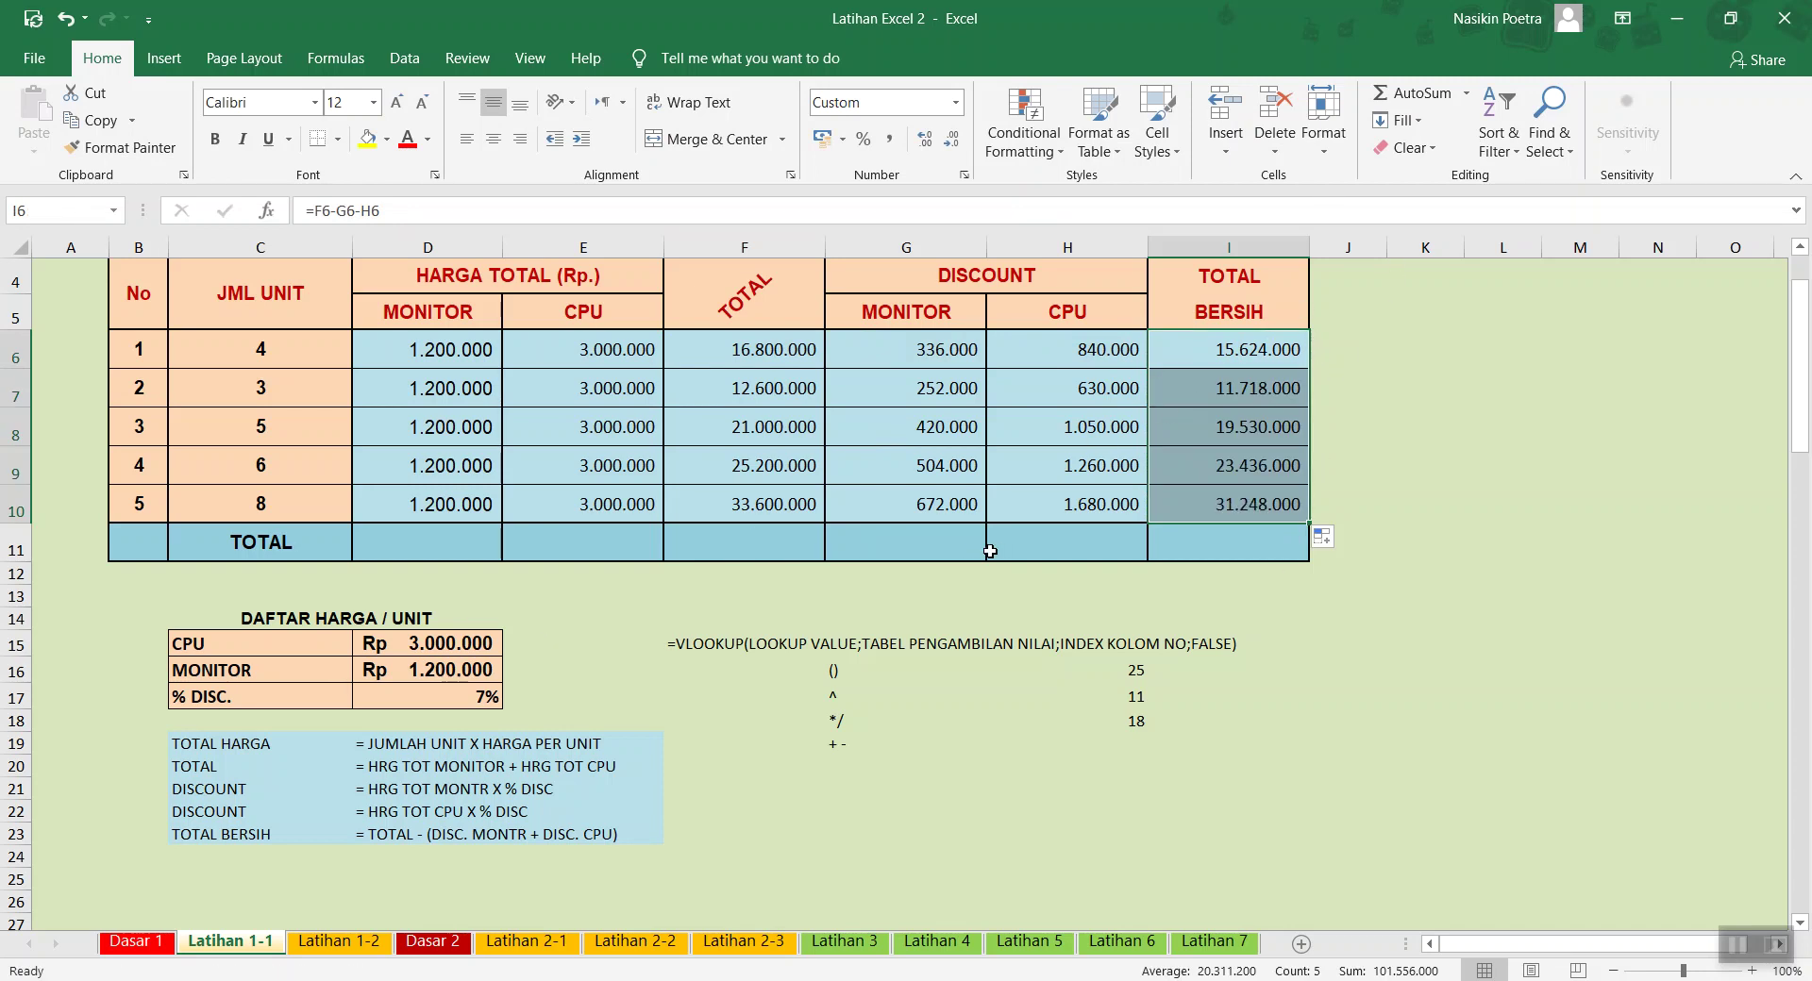
Sum rows 6 to 10 of the total, both discount and TOTAL BERSIH columns in F11:I11 with AutoSum
drag(937, 542, 1224, 534)
click(1412, 92)
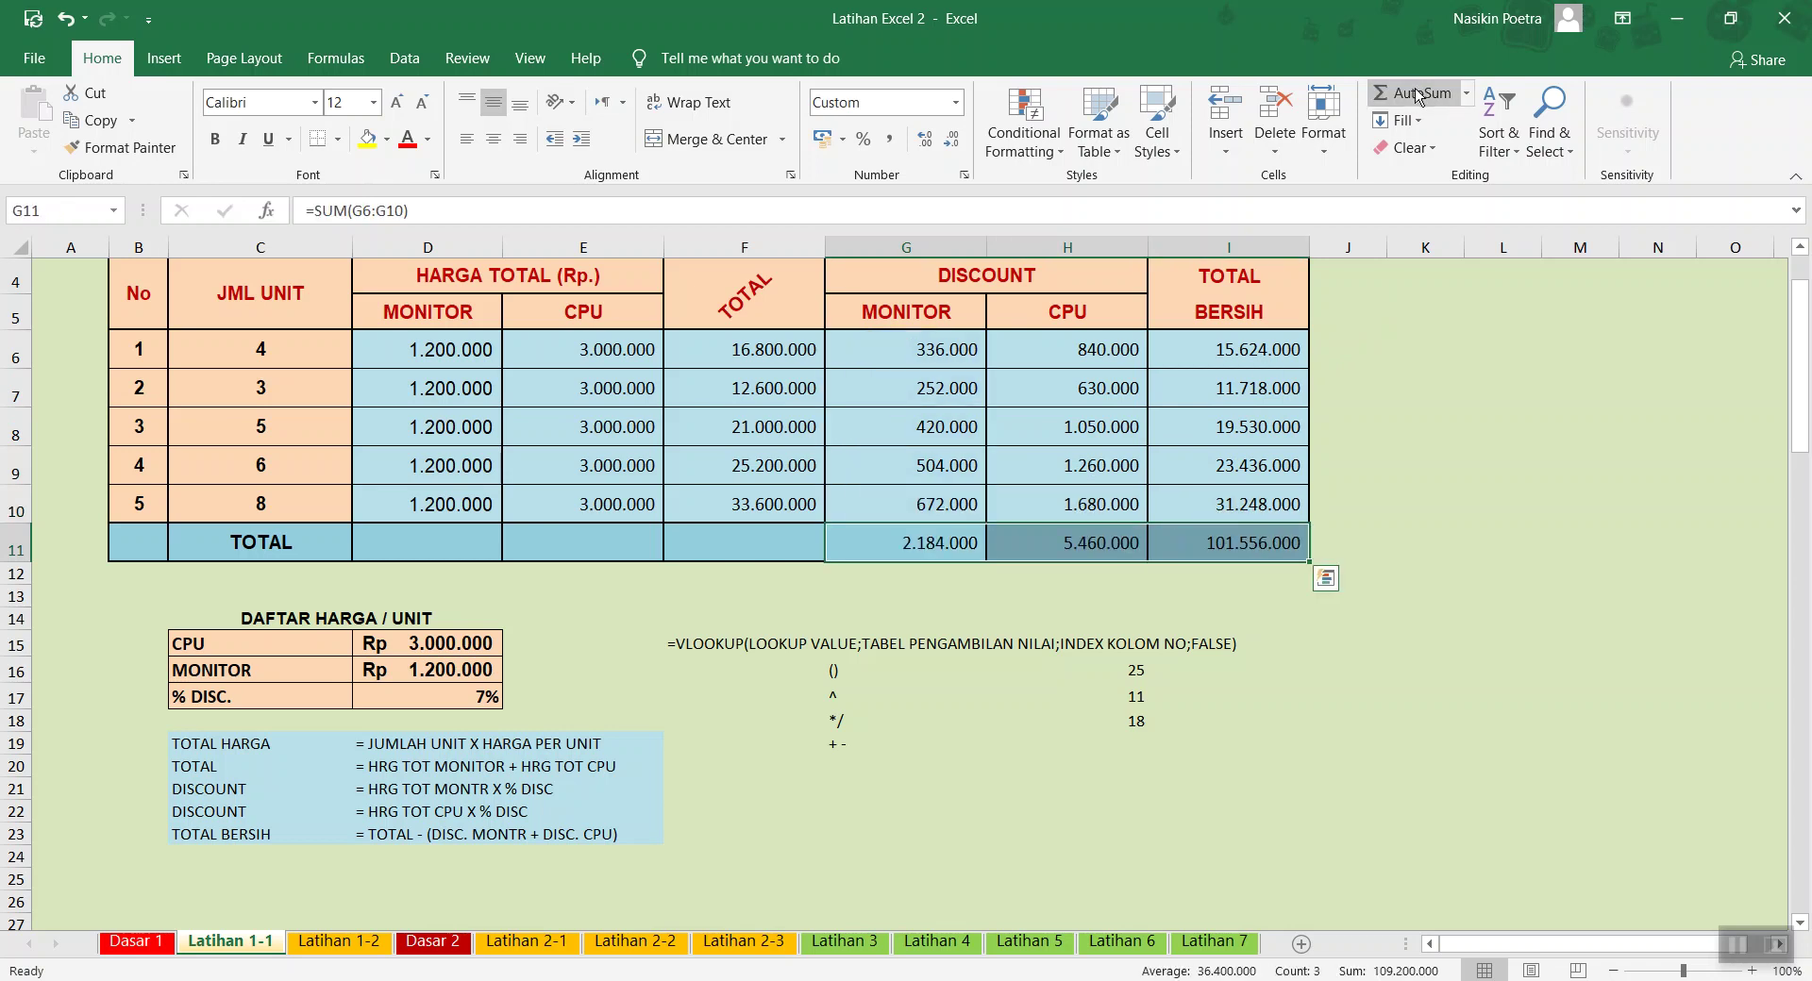
click(1210, 620)
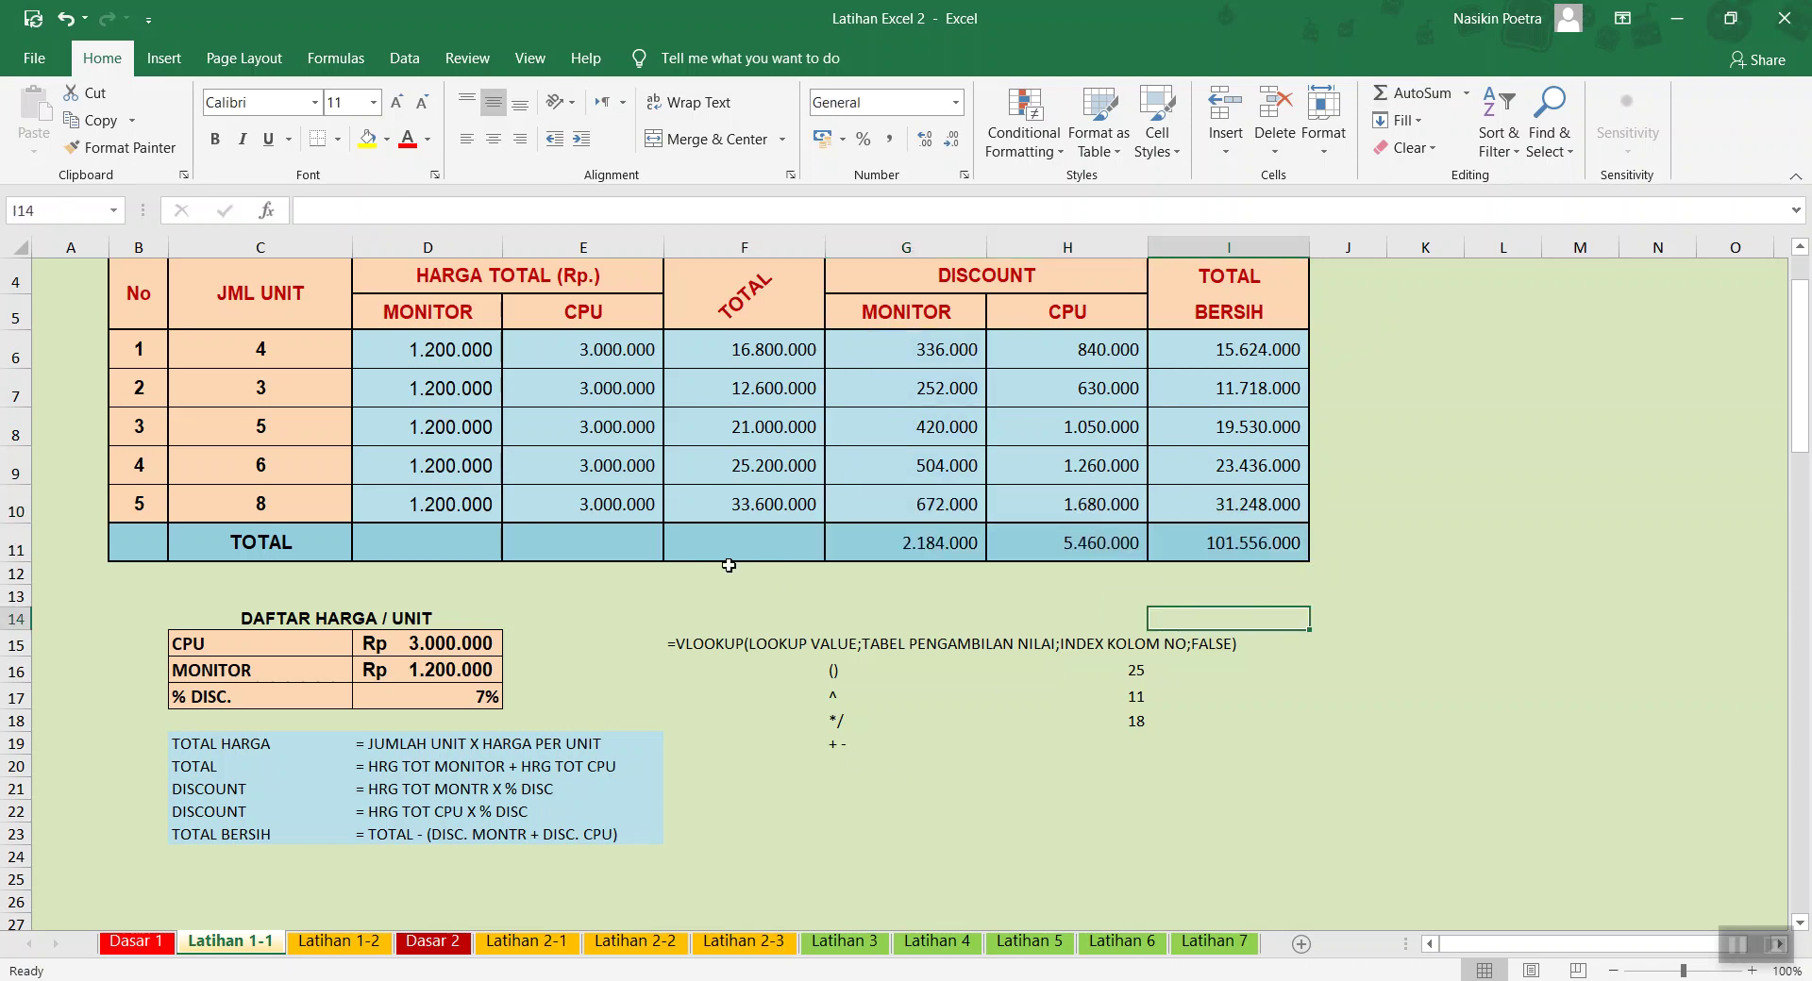
click(753, 542)
click(1413, 93)
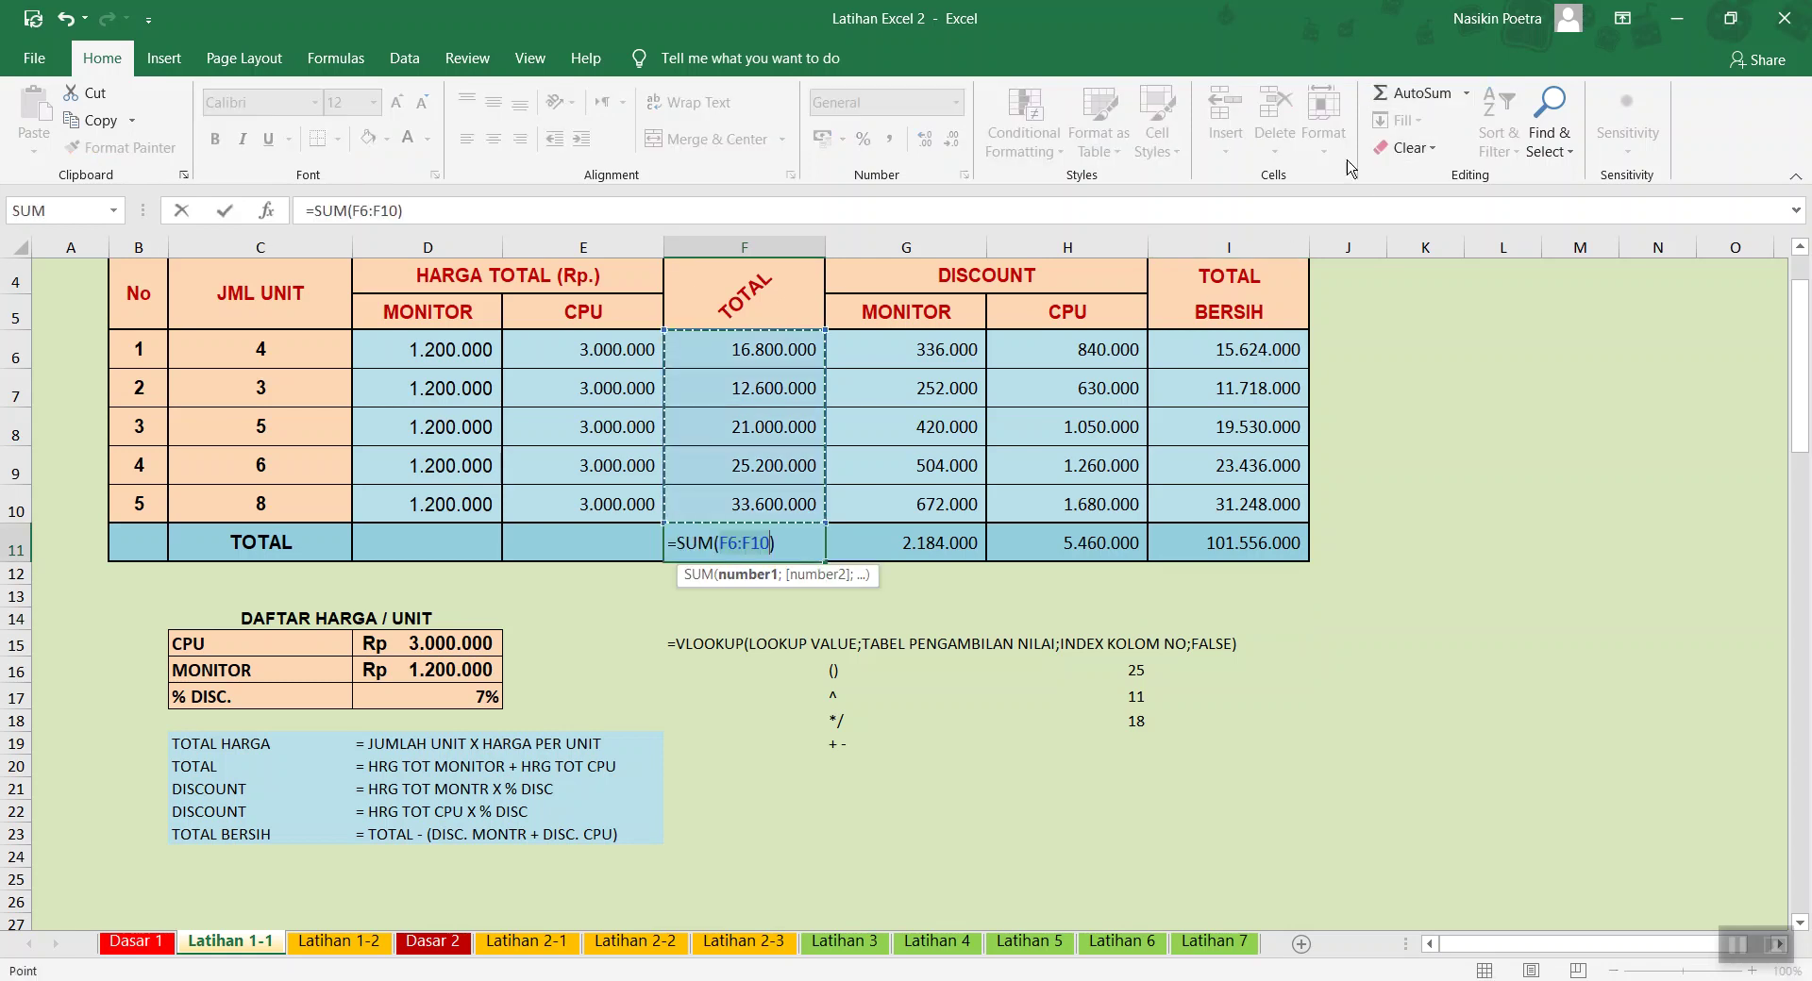
key(Return)
key(Up)
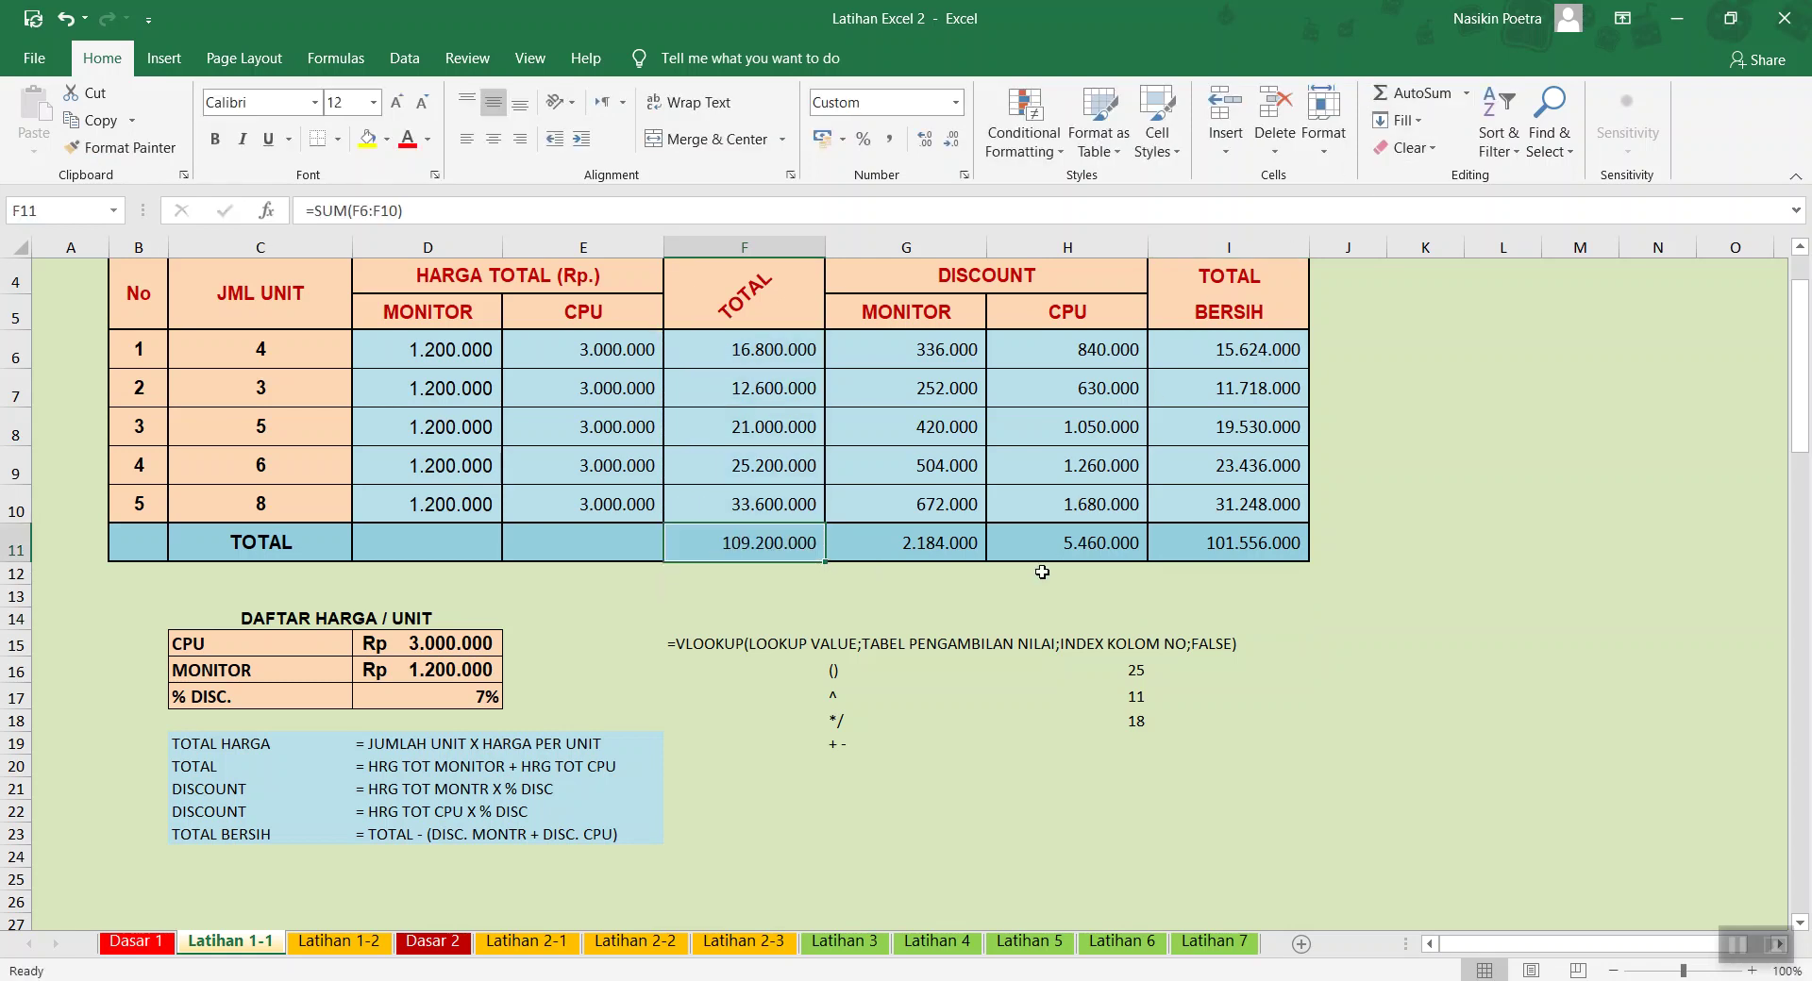
Check the sum formulas in the TOTAL row and review the completed sales recap table
key(Right)
key(Right)
key(Right)
key(Right)
key(Left)
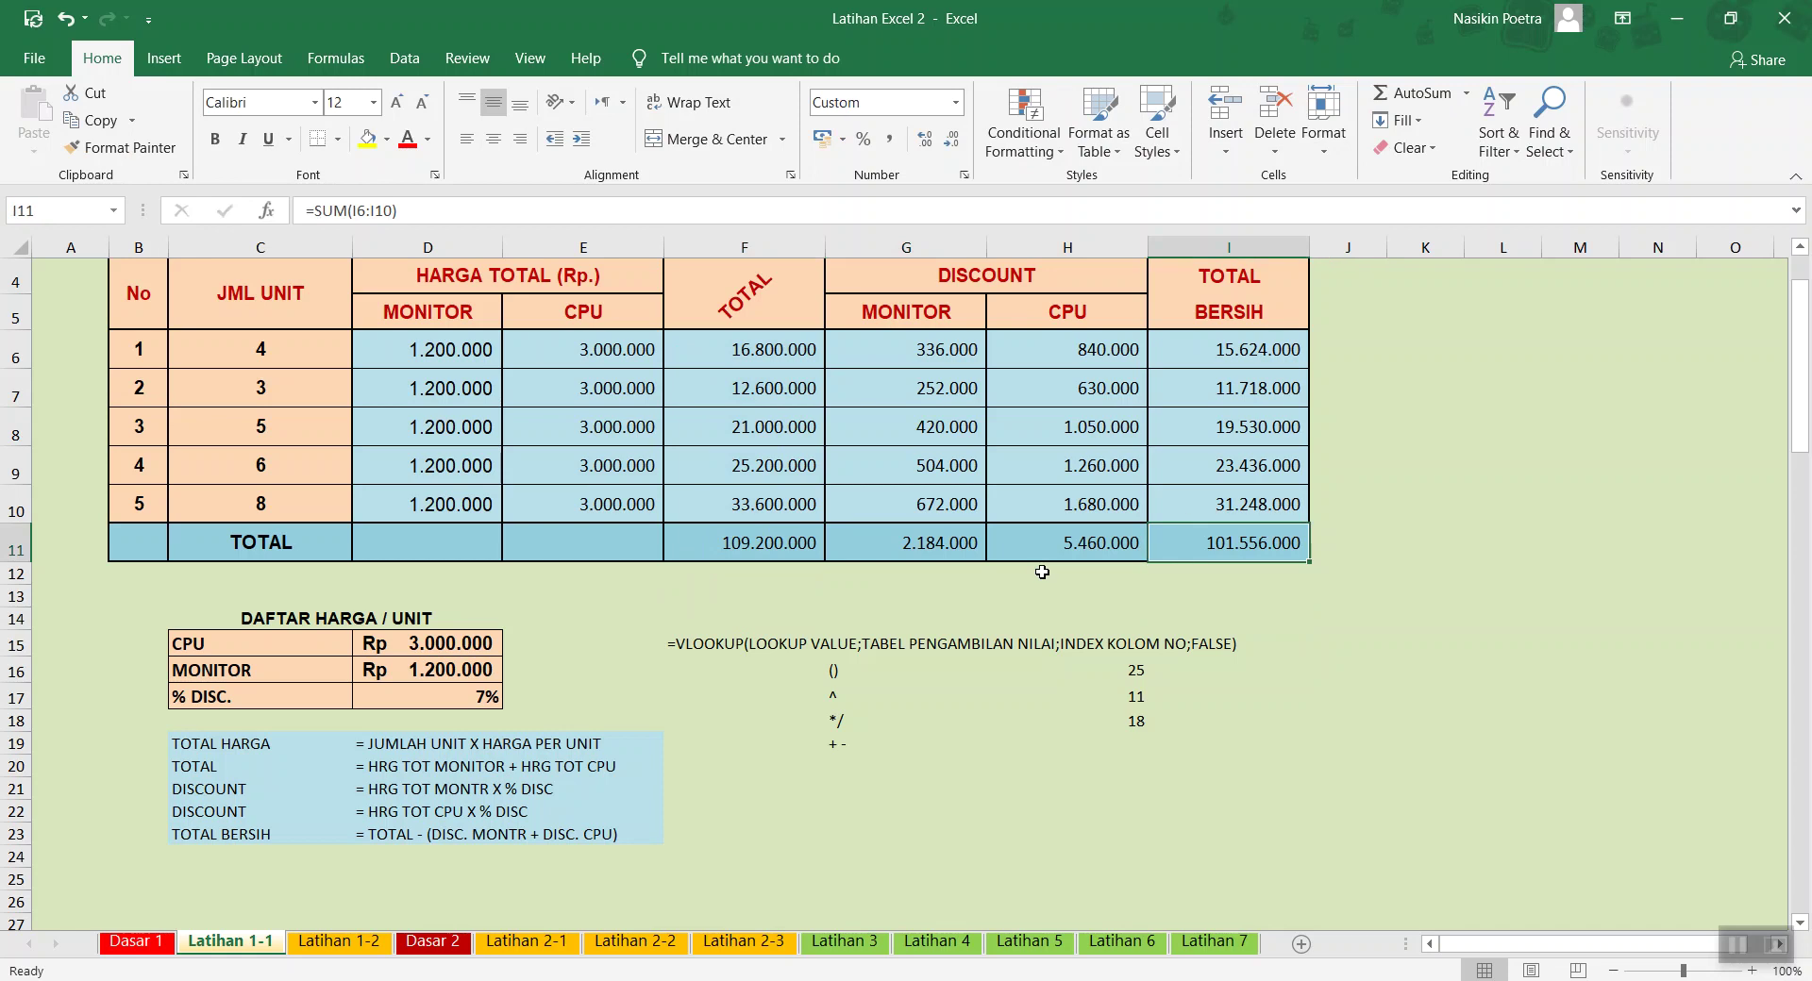
scroll(564, 576, down, 3)
scroll(564, 576, up, 4)
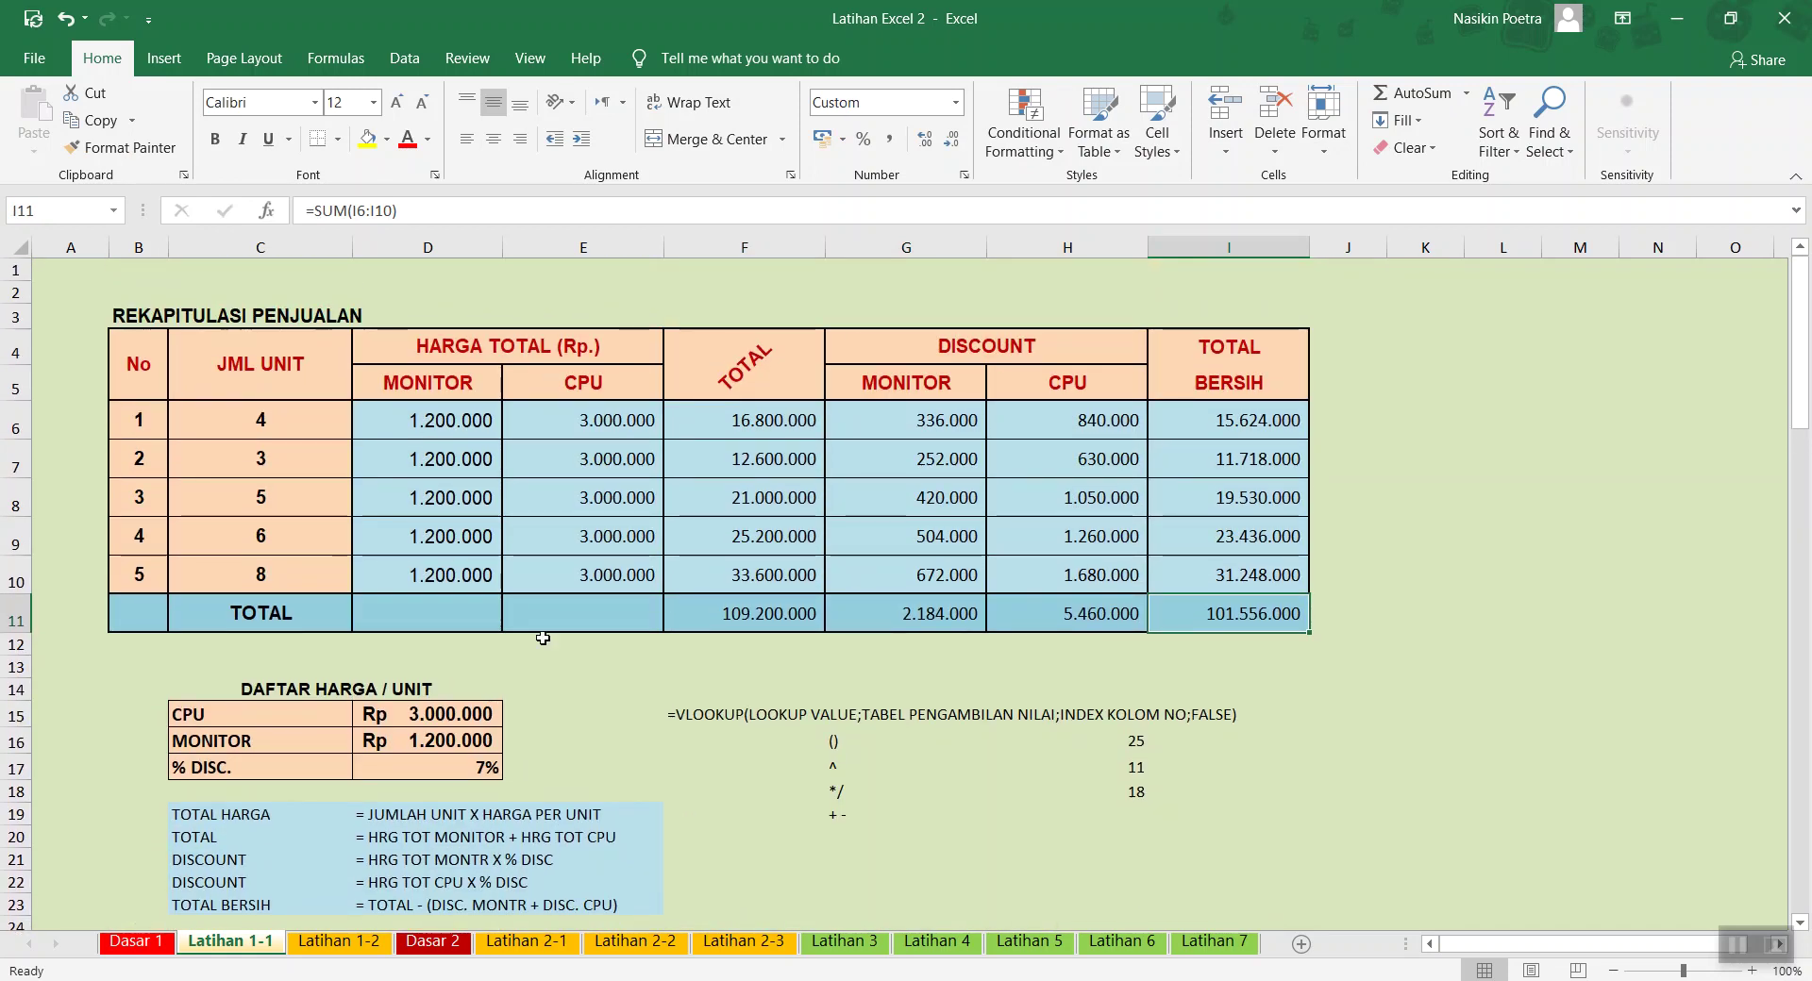
scroll(850, 531, down, 1)
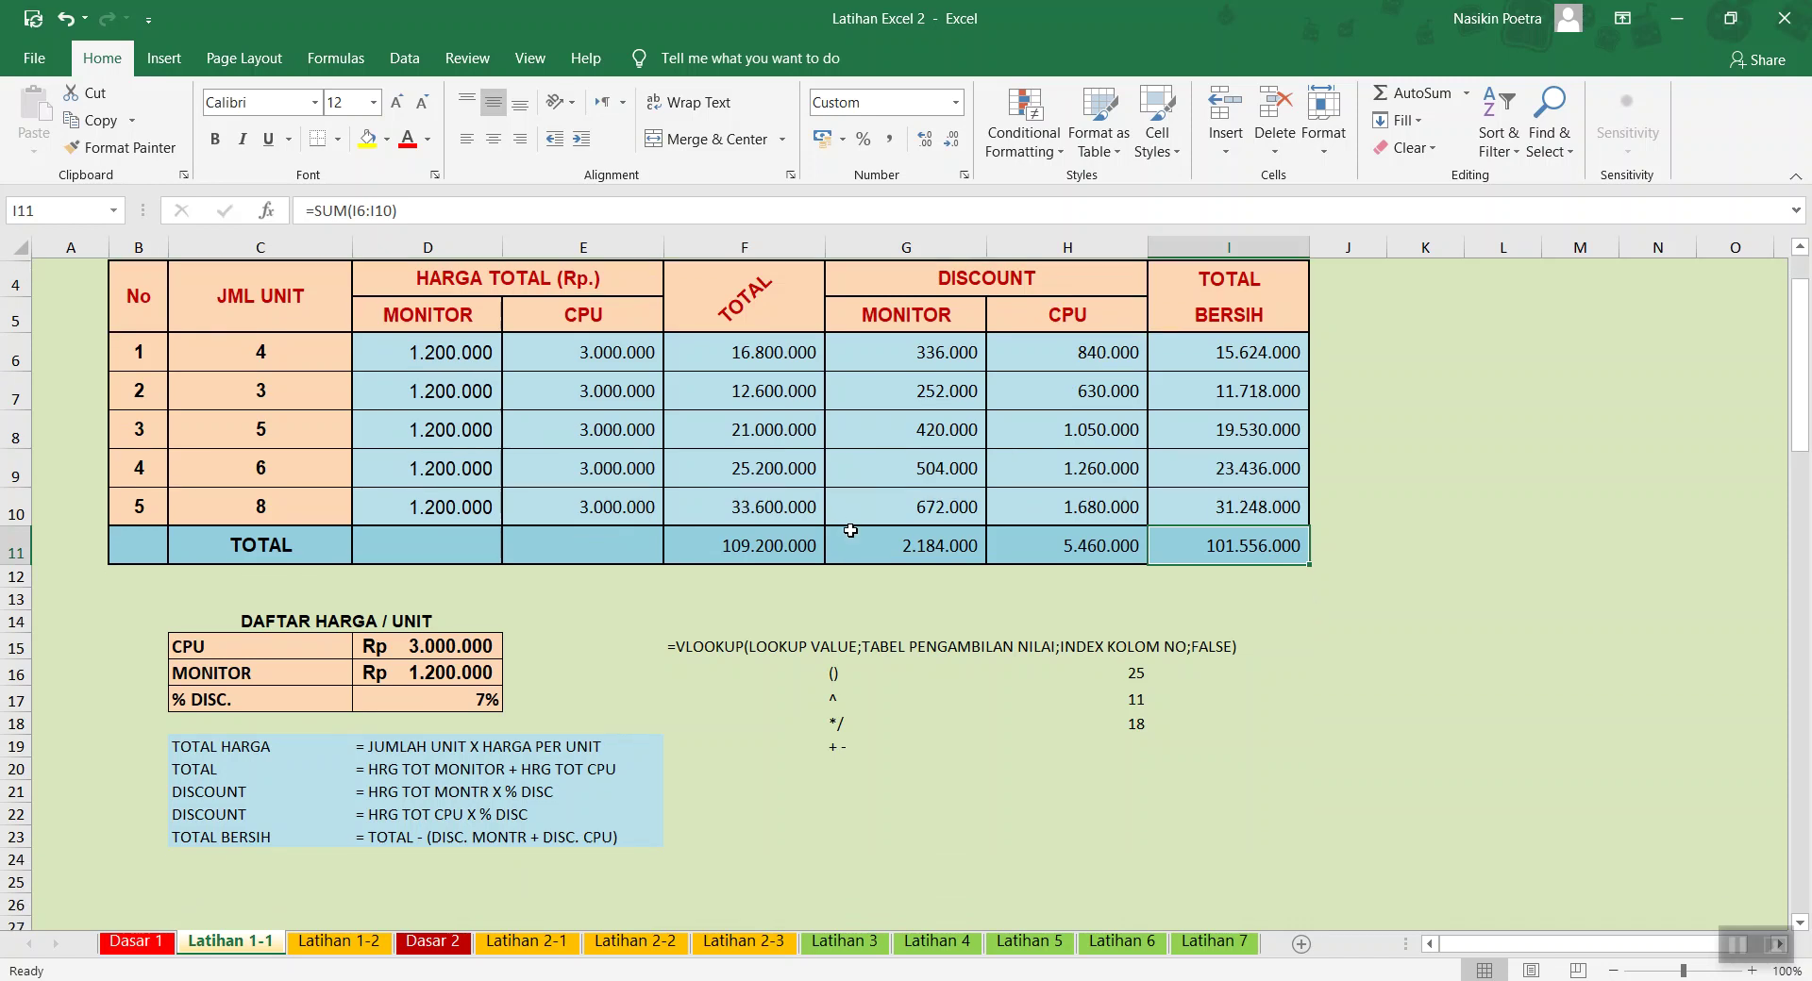
scroll(1132, 381, up, 1)
Examine the REKAP GAJI salary table and the Perintah instructions below it
scroll(687, 568, down, 4)
scroll(687, 569, down, 4)
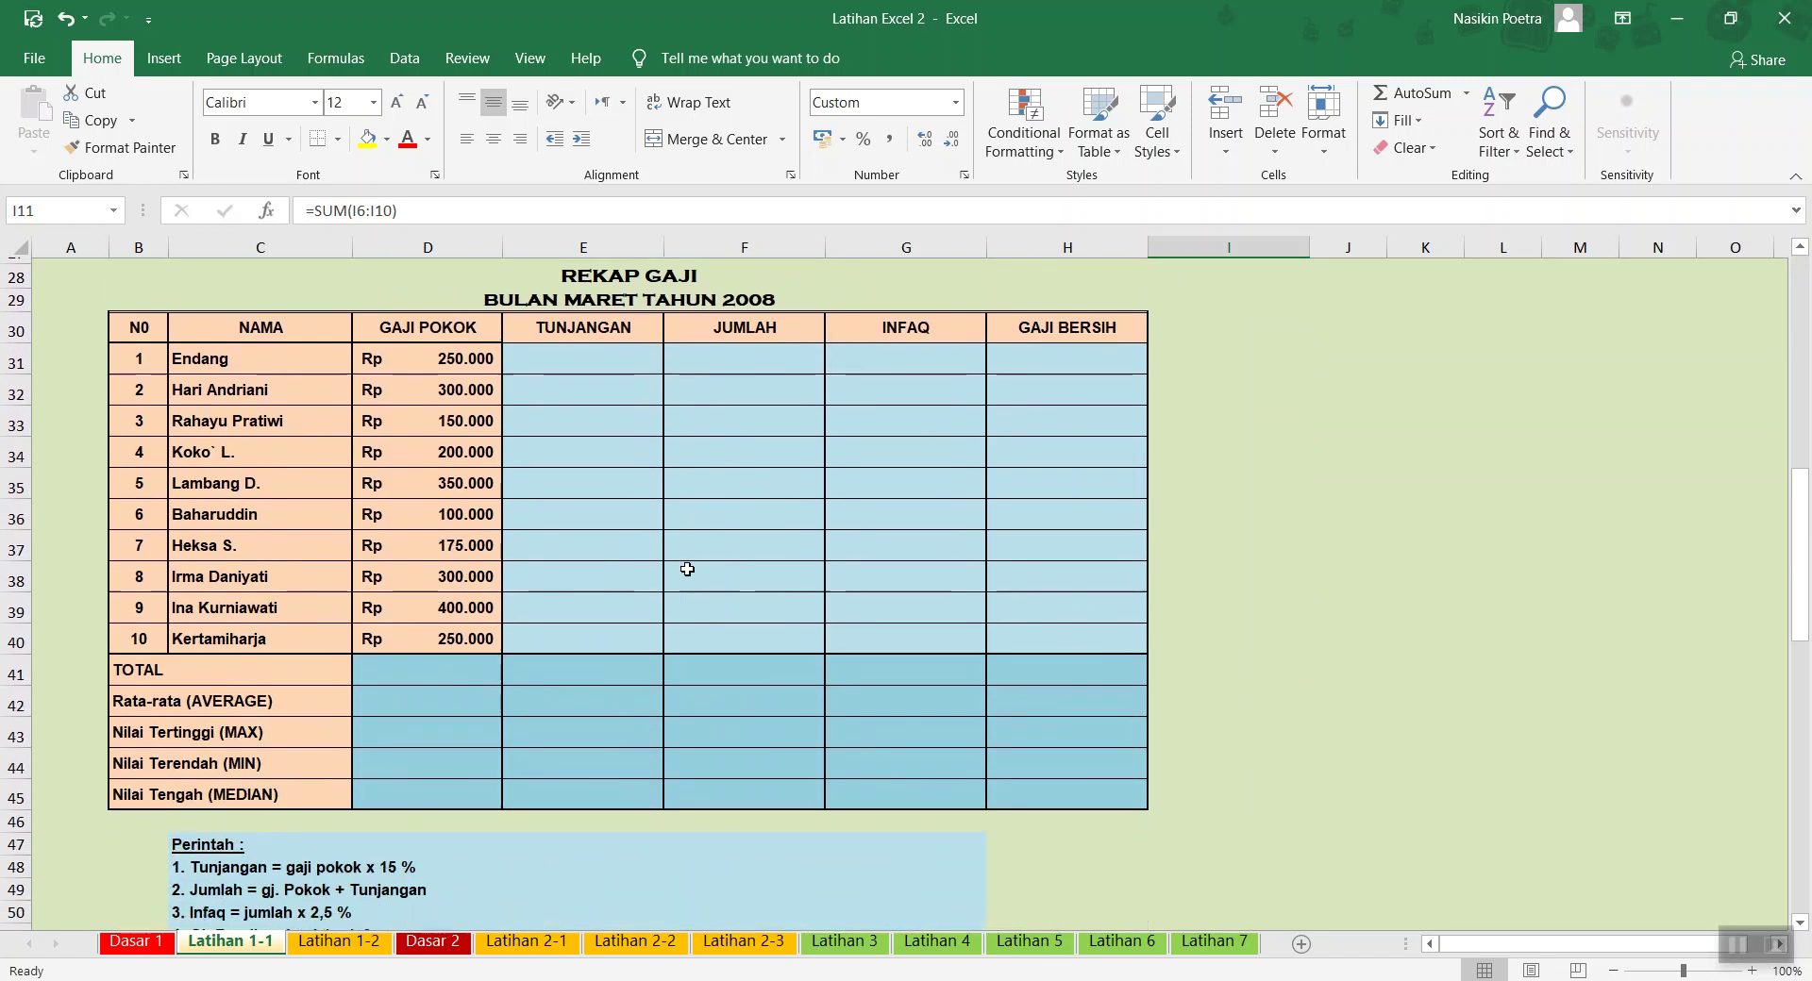
scroll(505, 547, down, 1)
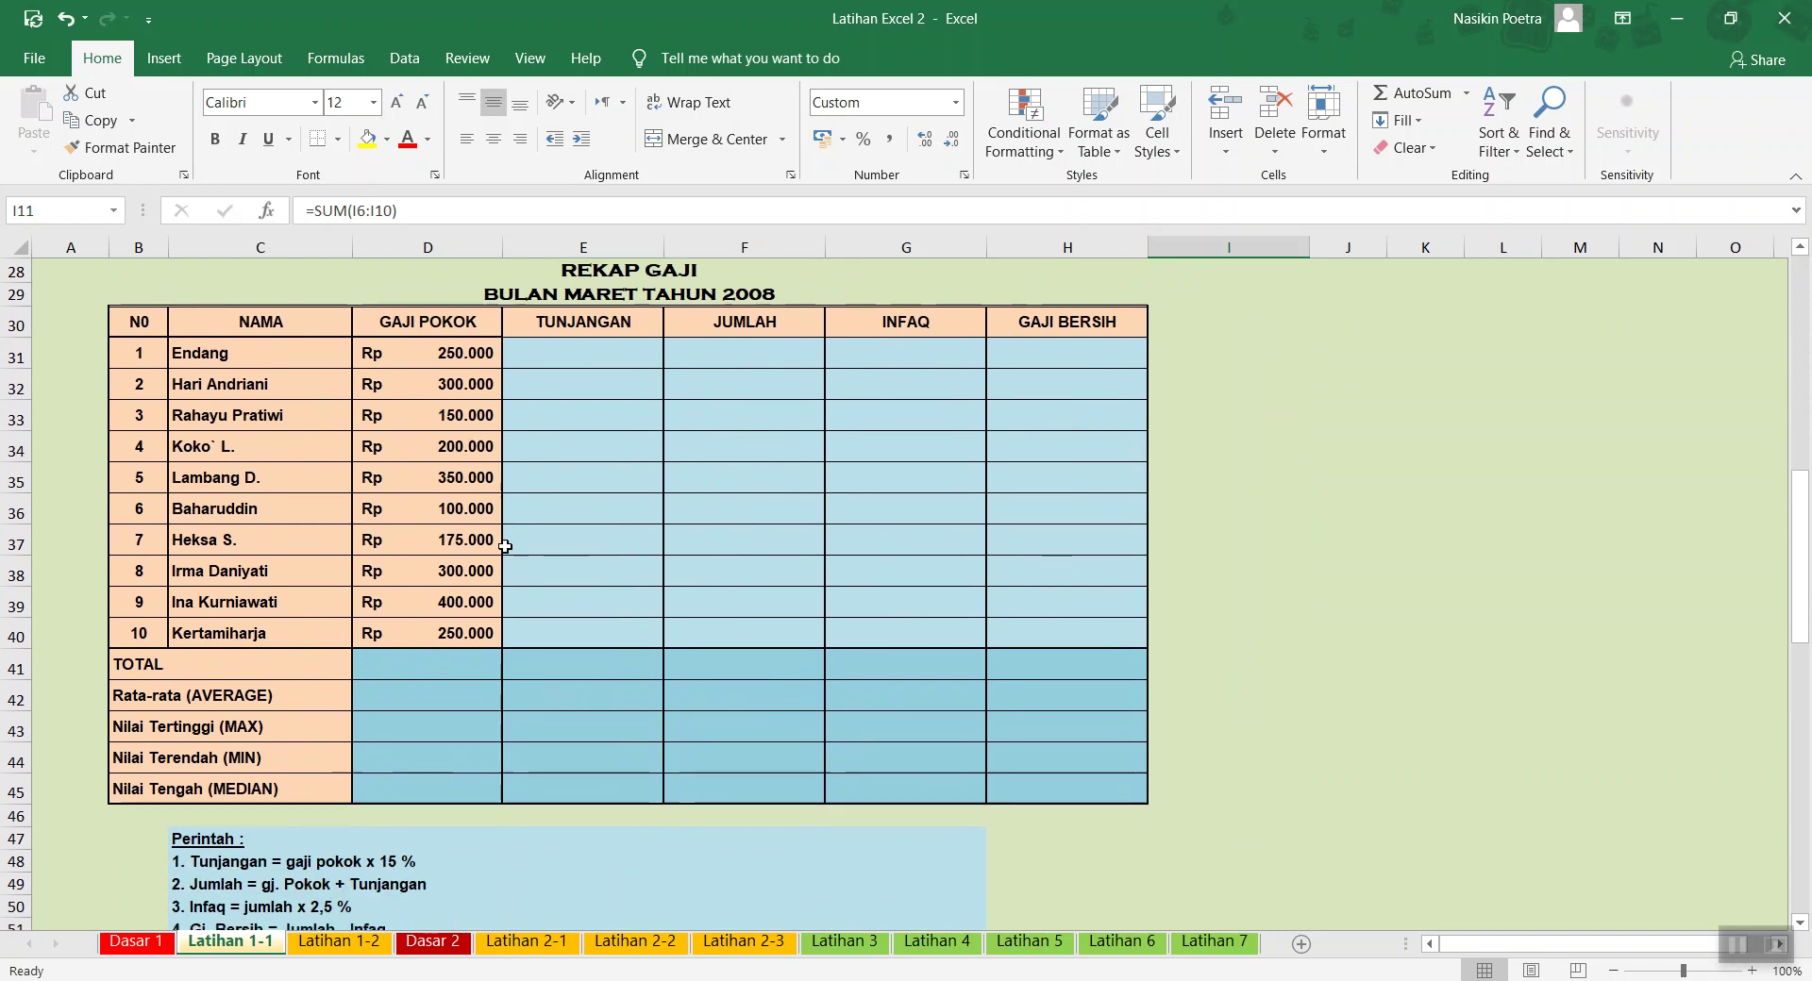
scroll(505, 548, down, 1)
scroll(505, 547, up, 1)
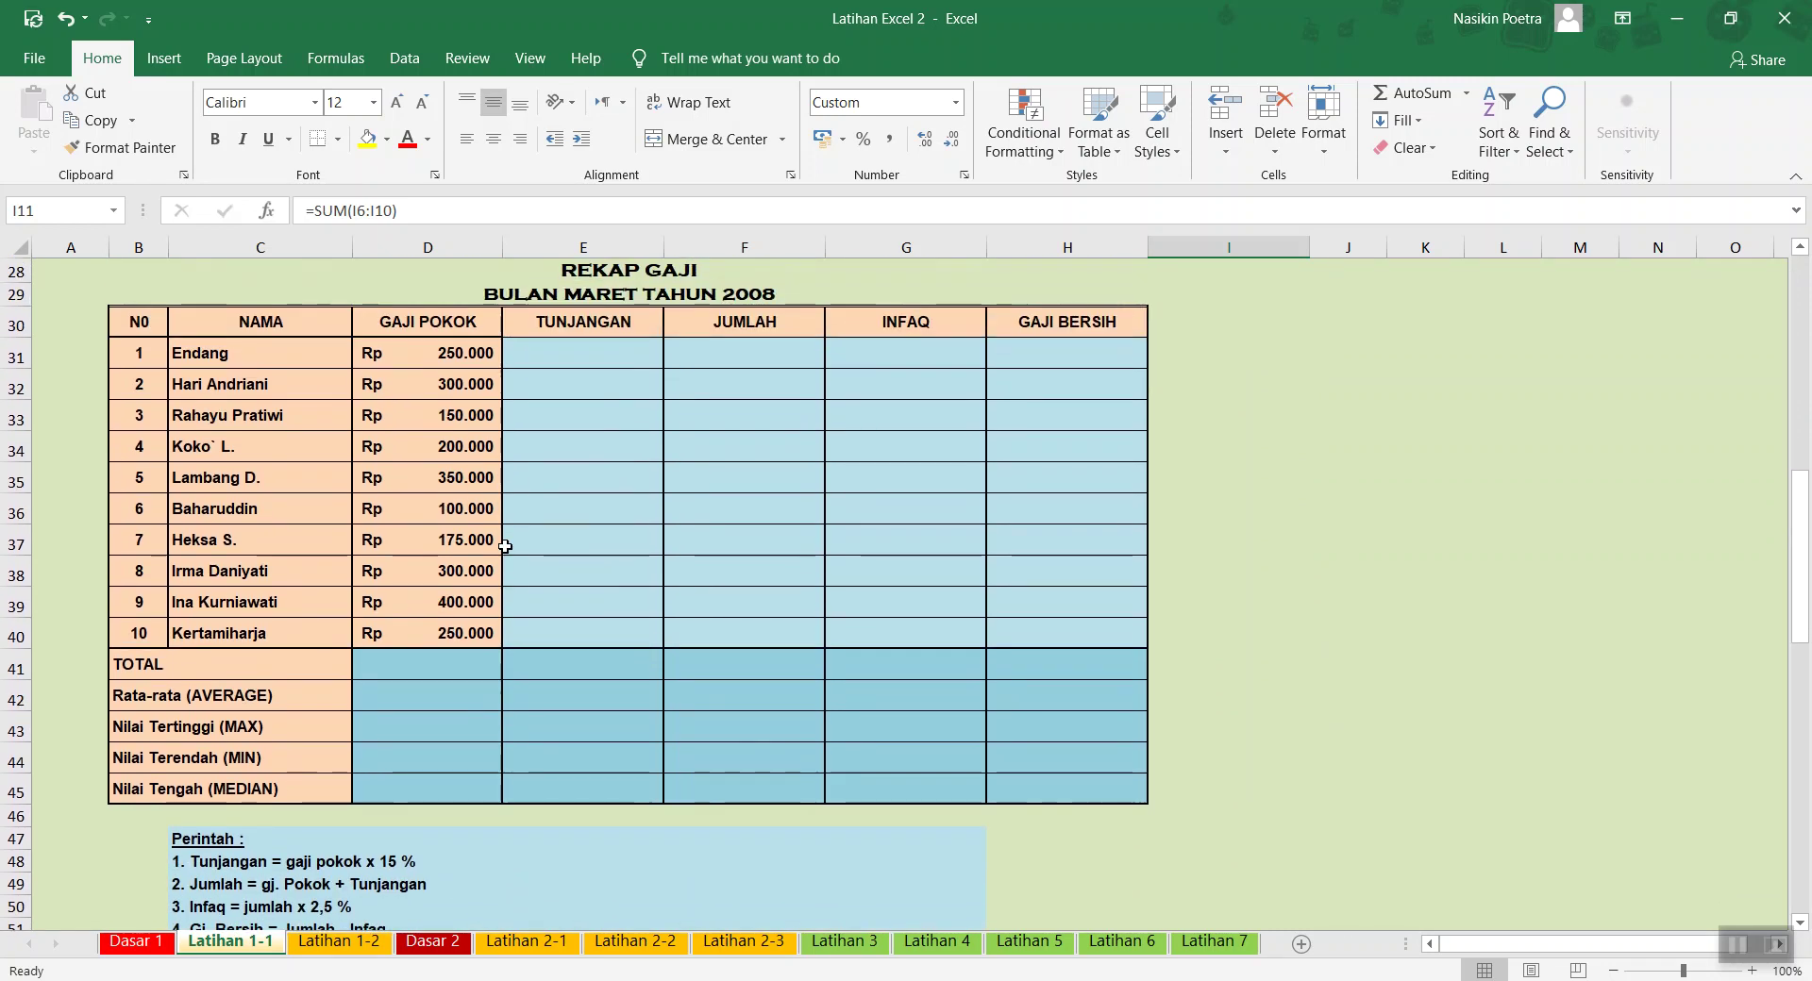
scroll(608, 368, up, 1)
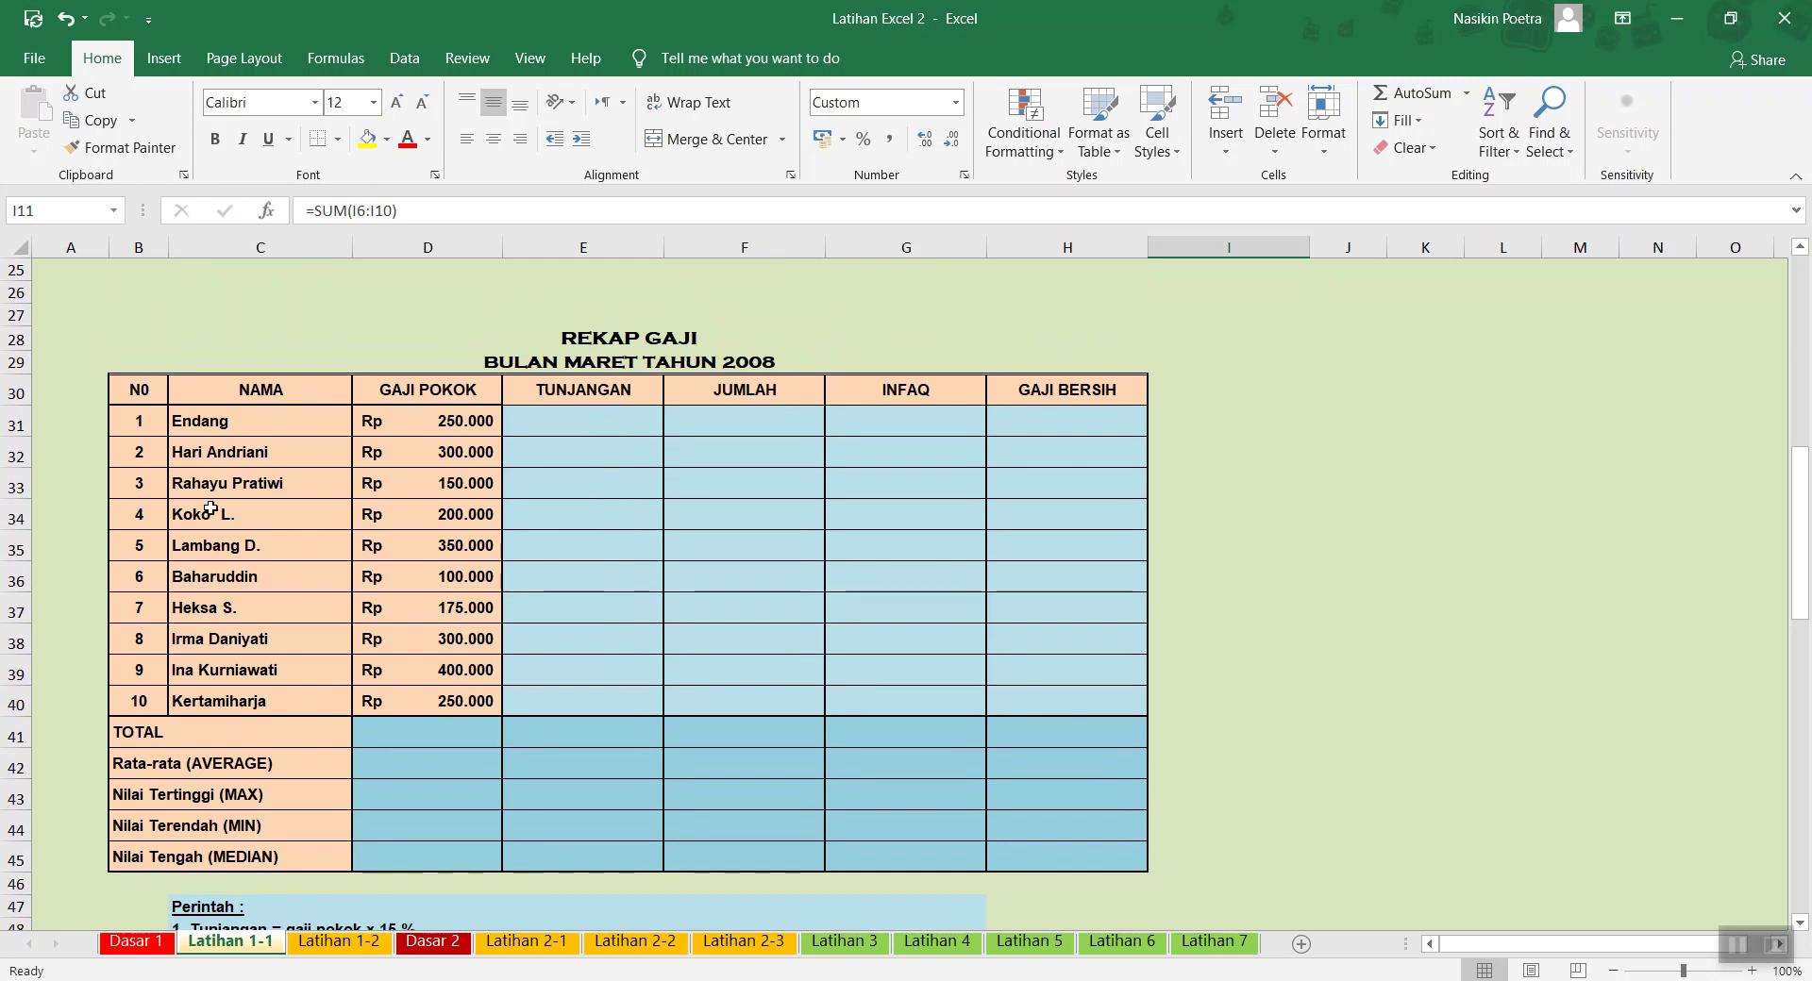
scroll(491, 833, up, 3)
scroll(771, 595, down, 3)
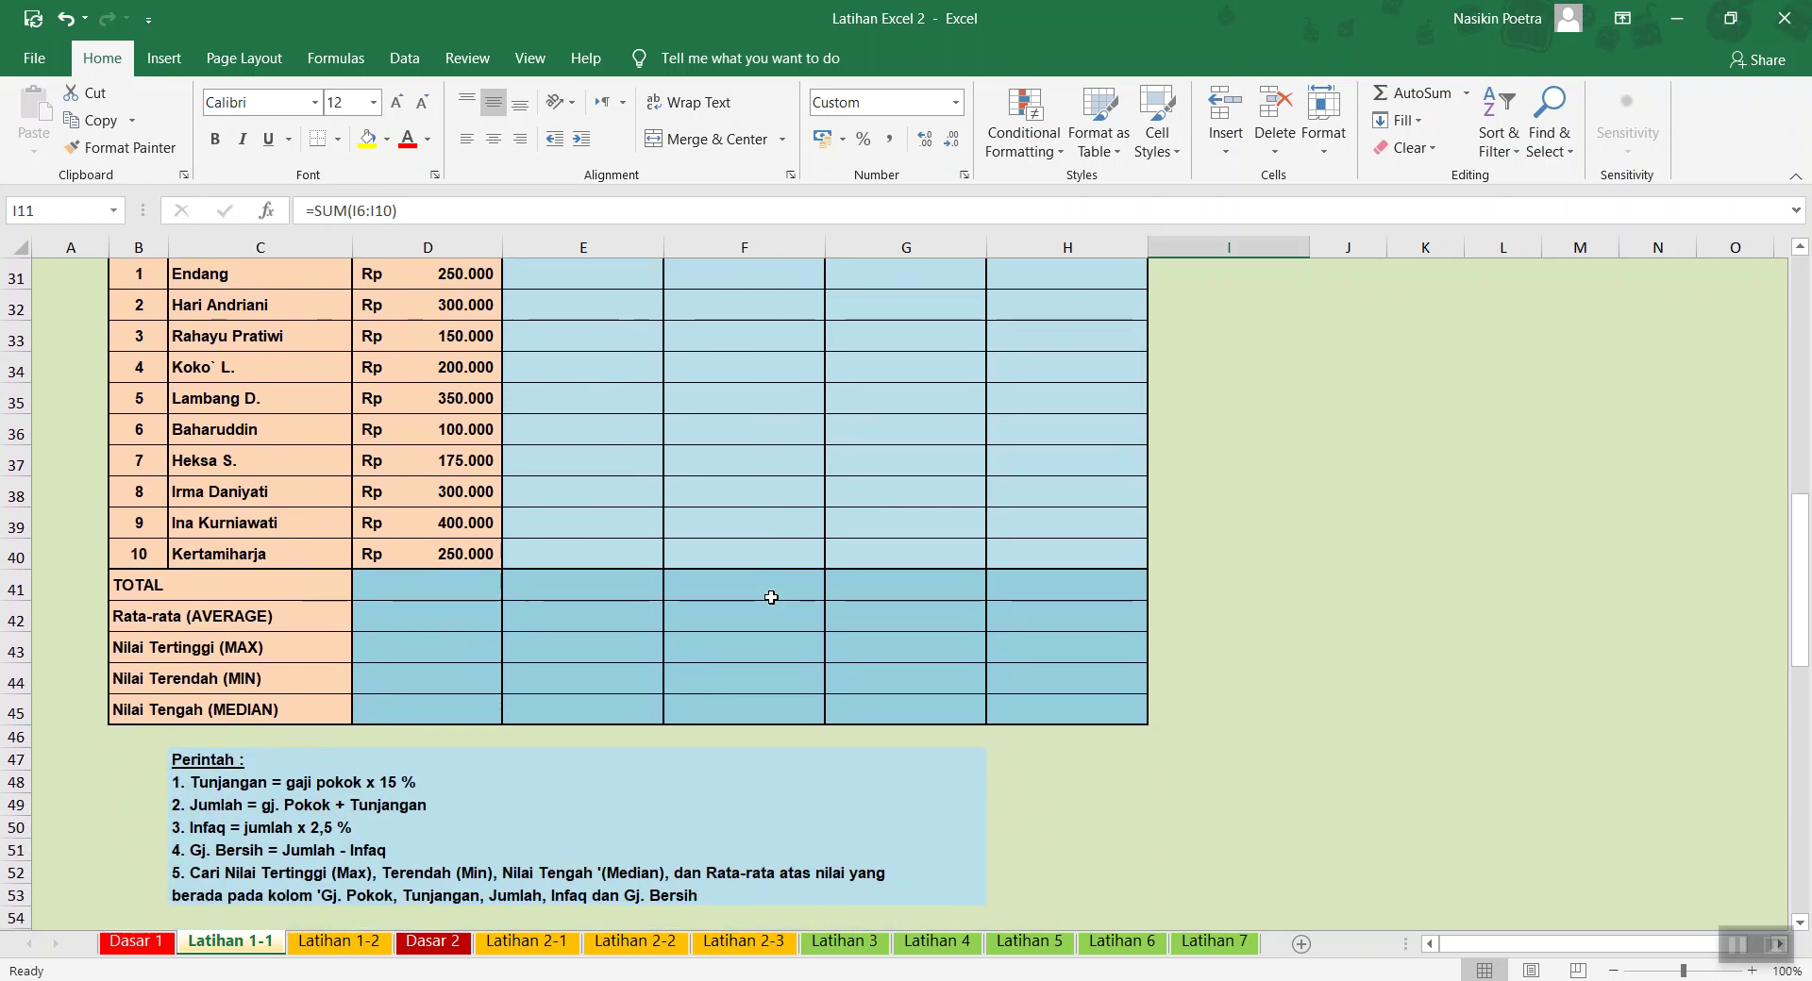
scroll(771, 594, up, 1)
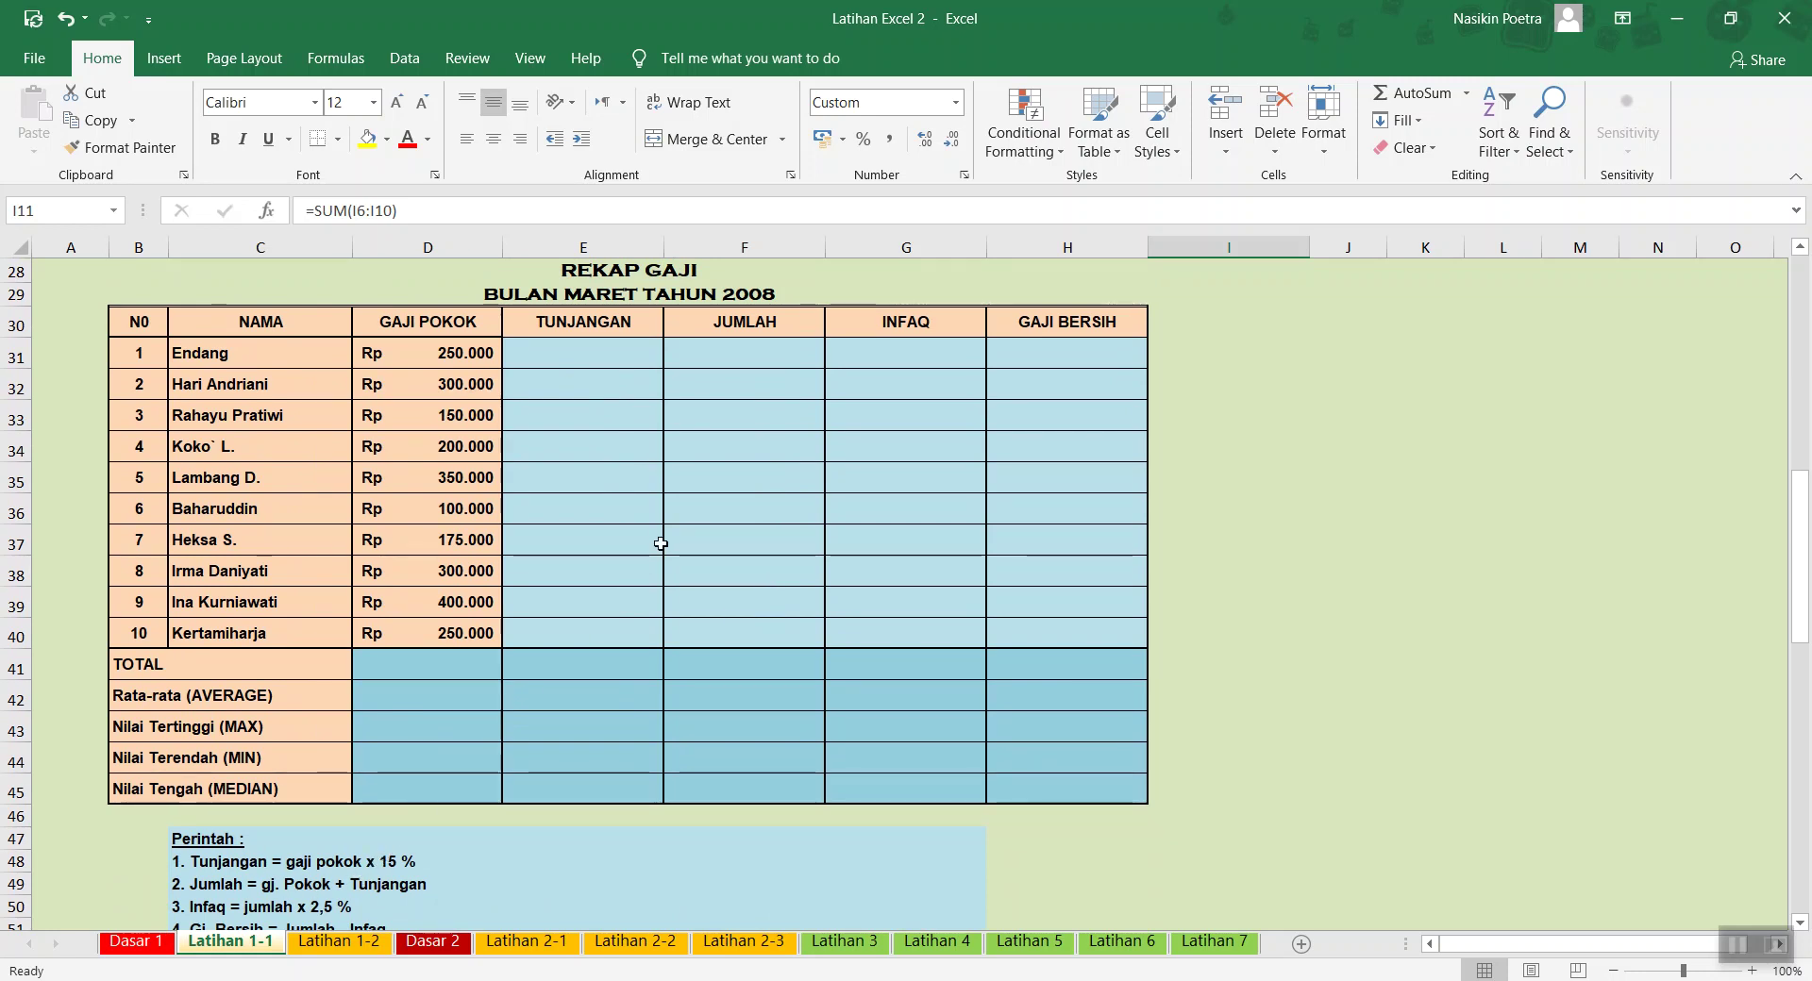
scroll(660, 543, down, 2)
scroll(661, 540, up, 2)
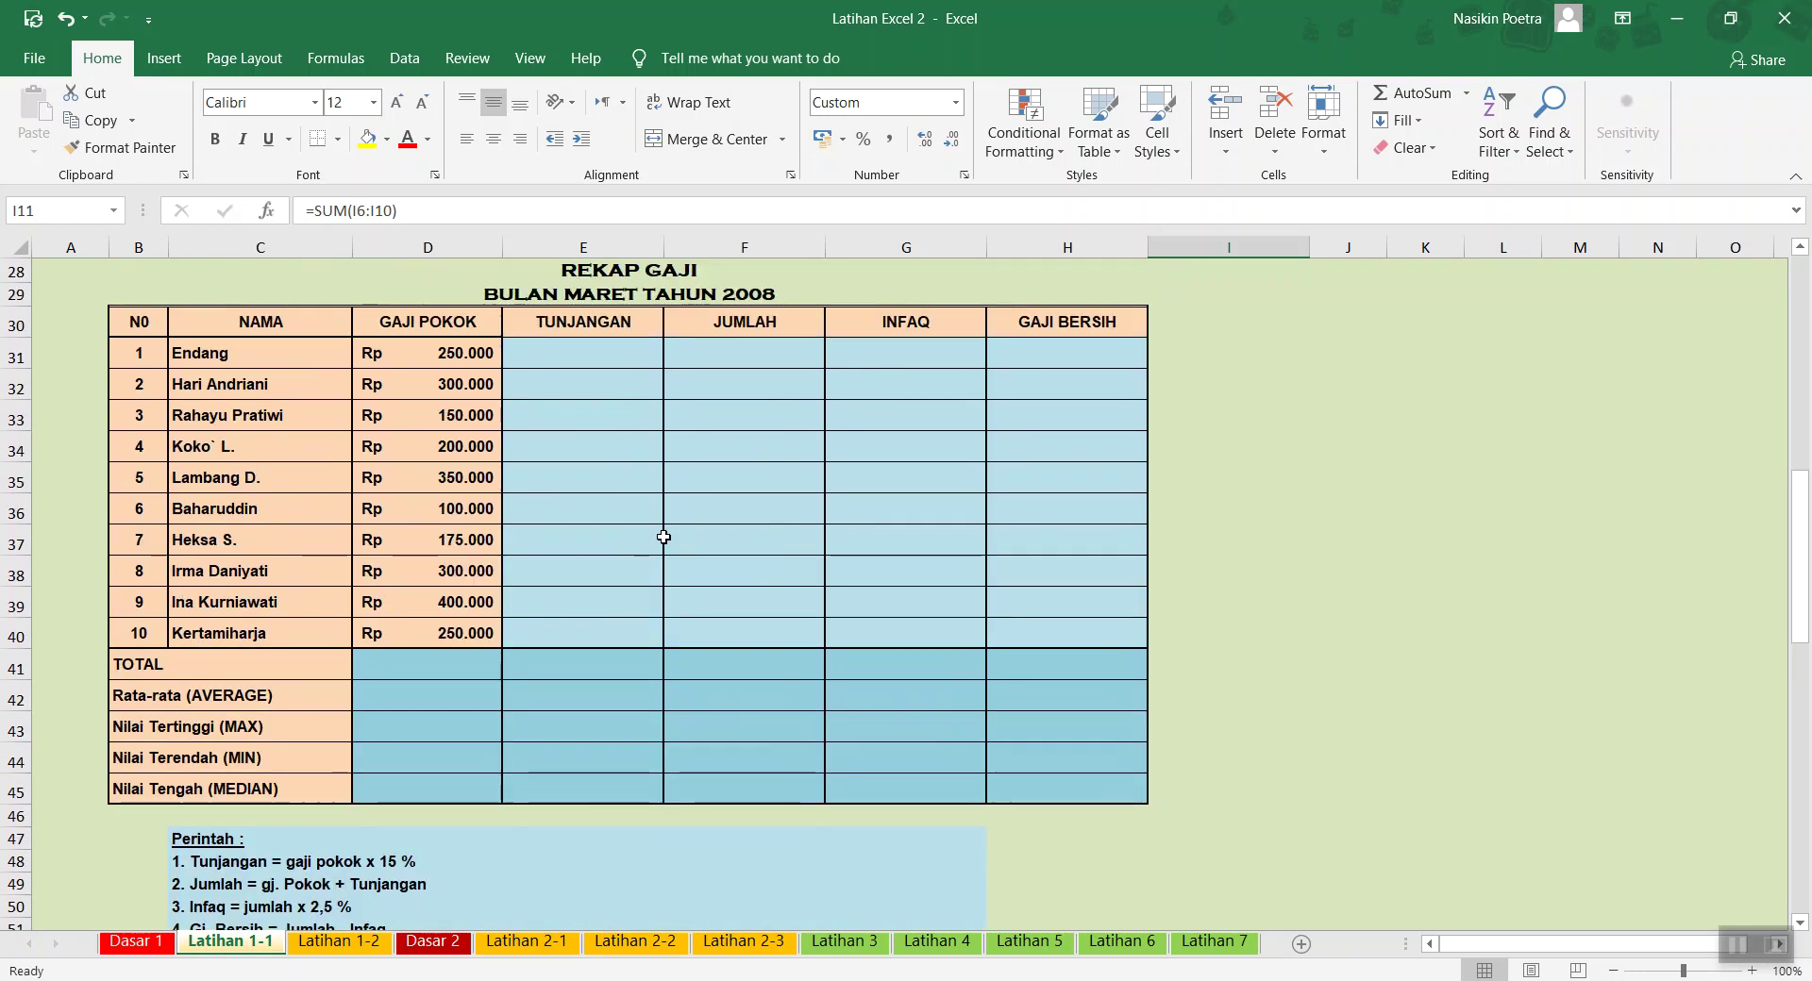
Calculate the TUNJANGAN allowance in E31 with =D31*15% and copy the formula down to E40
scroll(664, 537, up, 1)
click(600, 418)
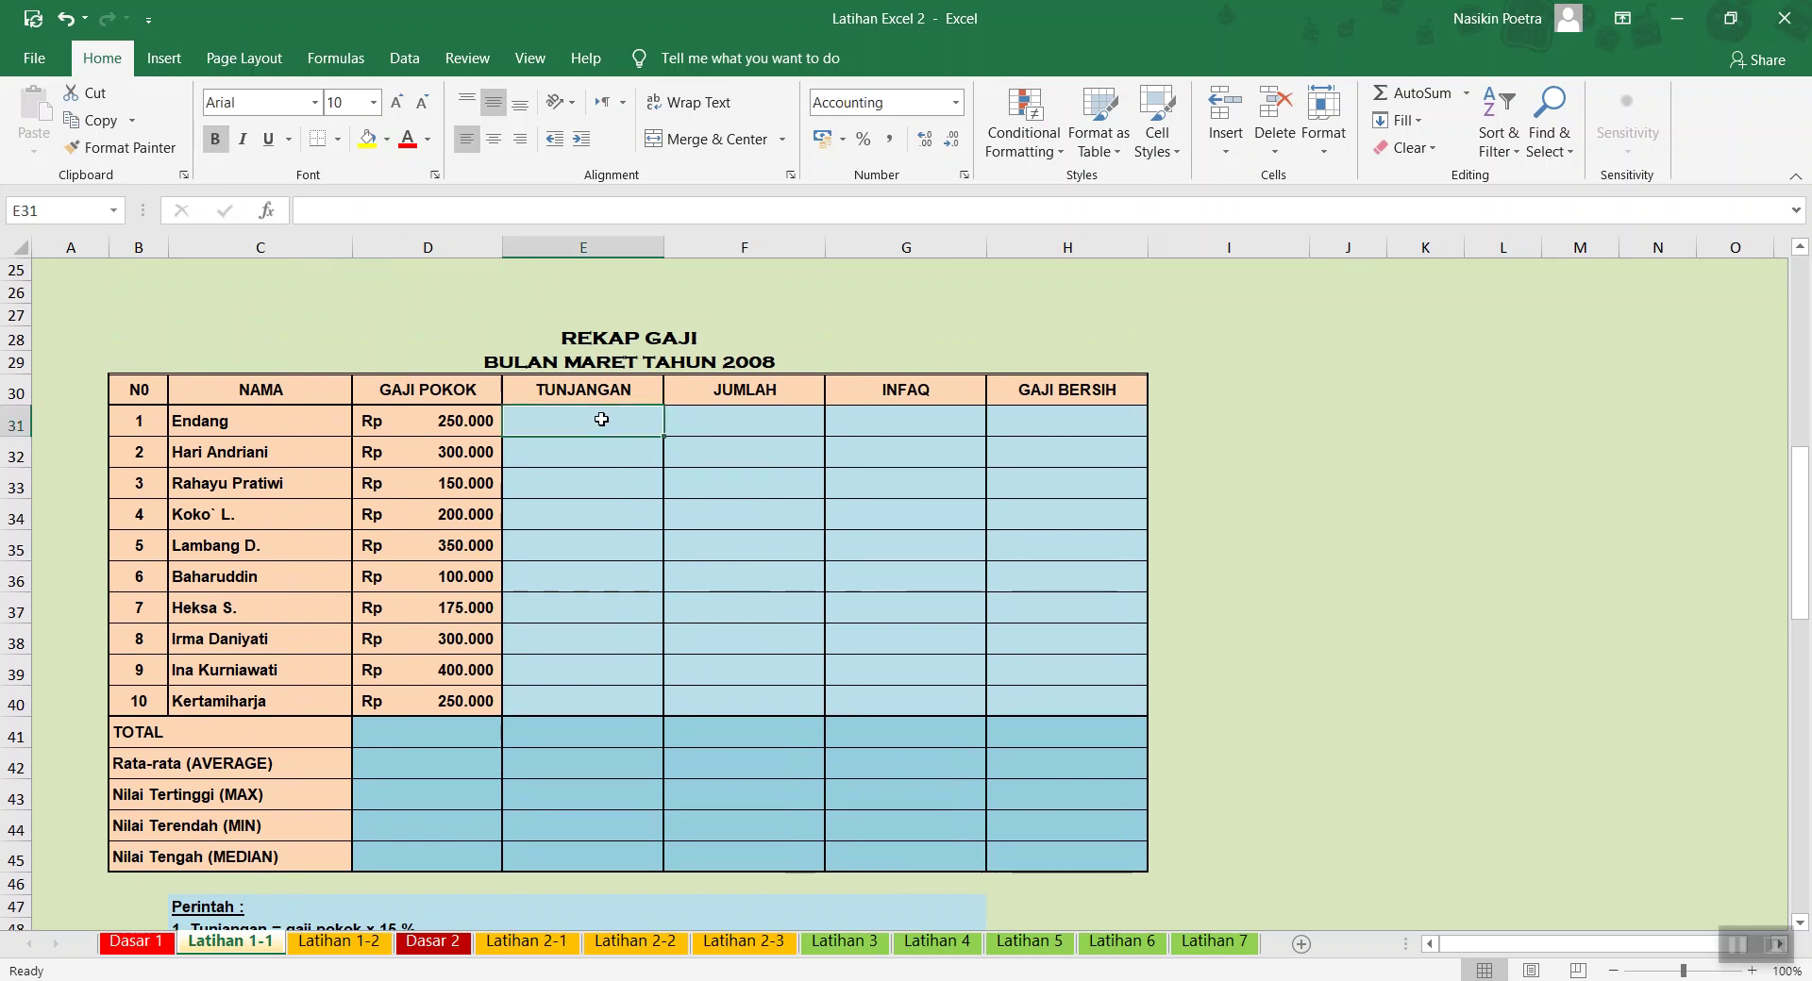
text(=)
key(Left)
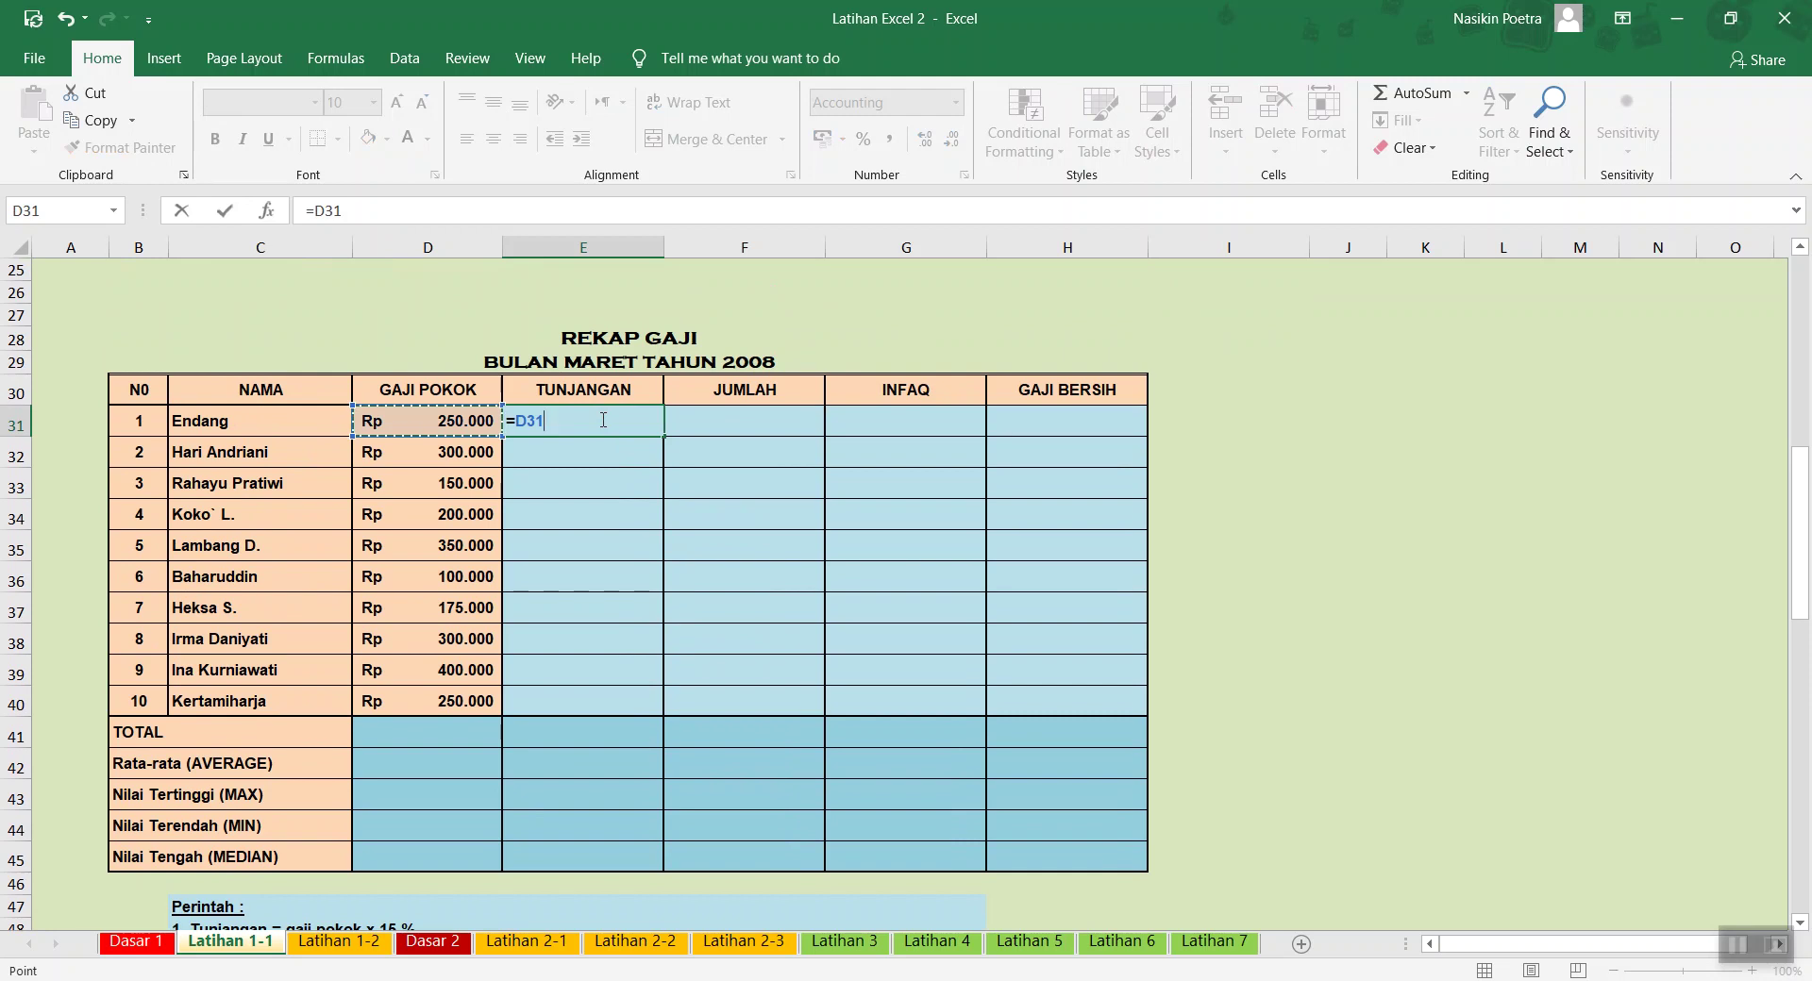
text(*)
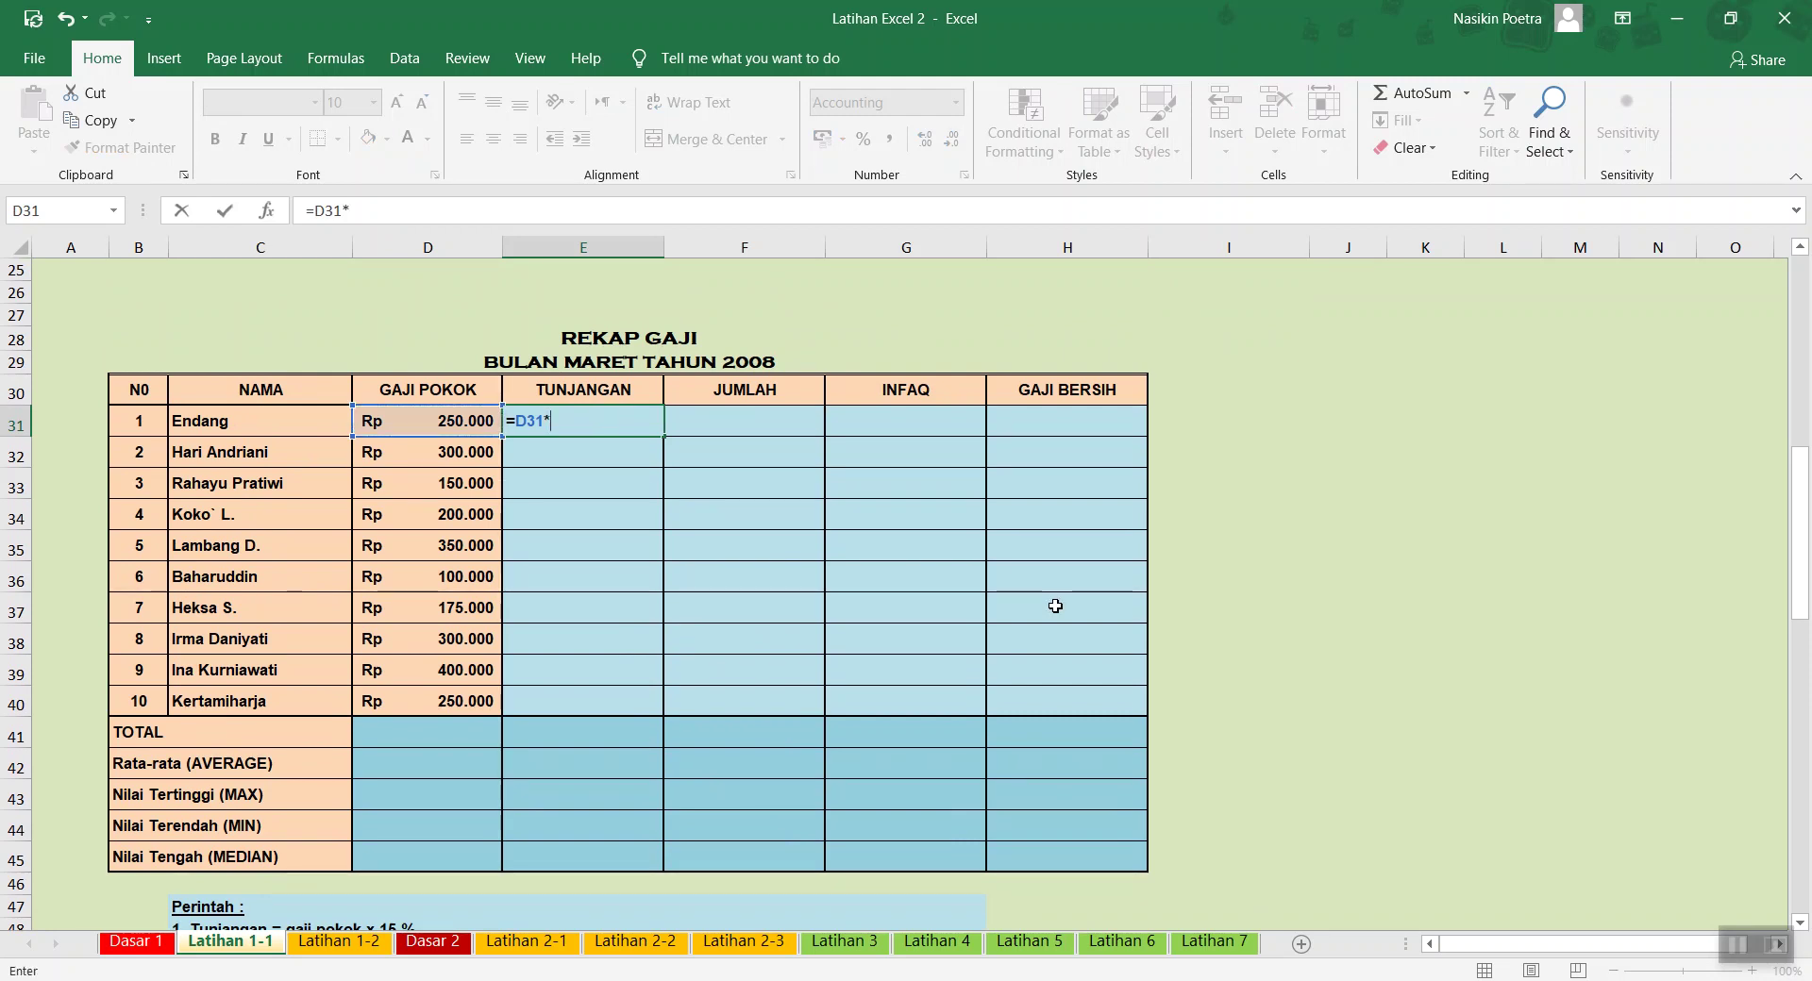
scroll(1057, 609, down, 4)
scroll(1021, 646, up, 3)
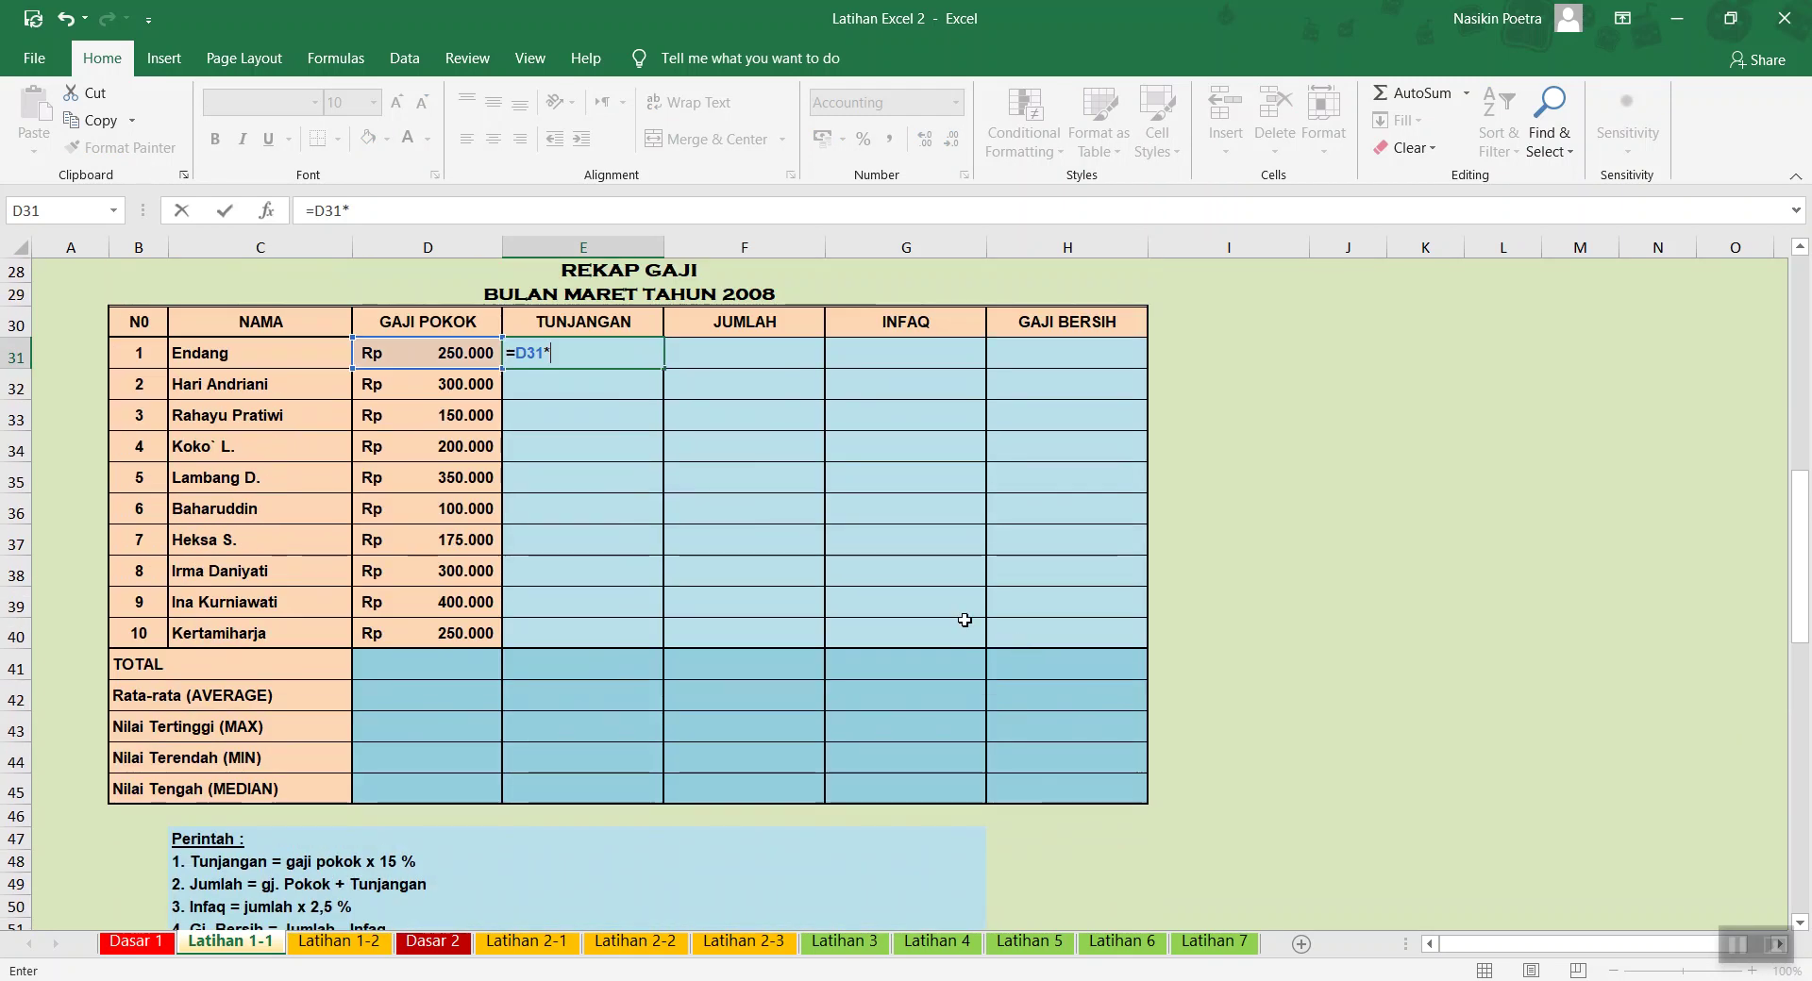
text(15%)
key(Return)
key(Up)
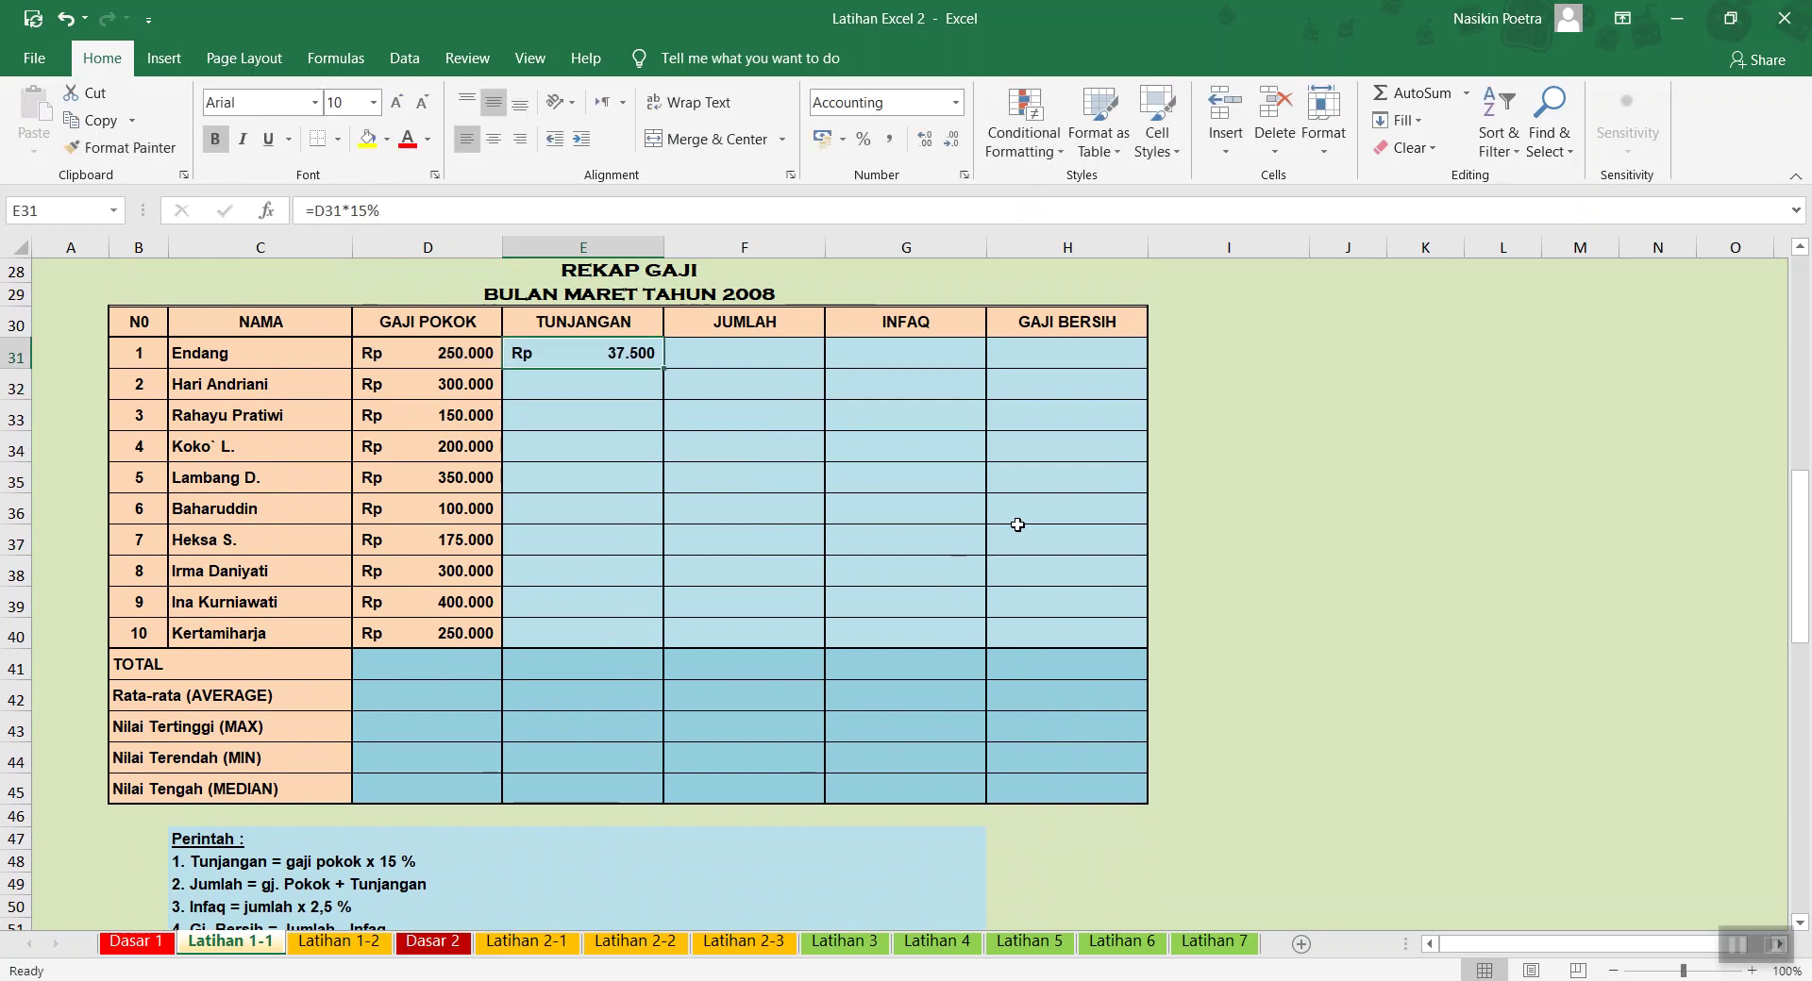
drag(661, 371, 661, 646)
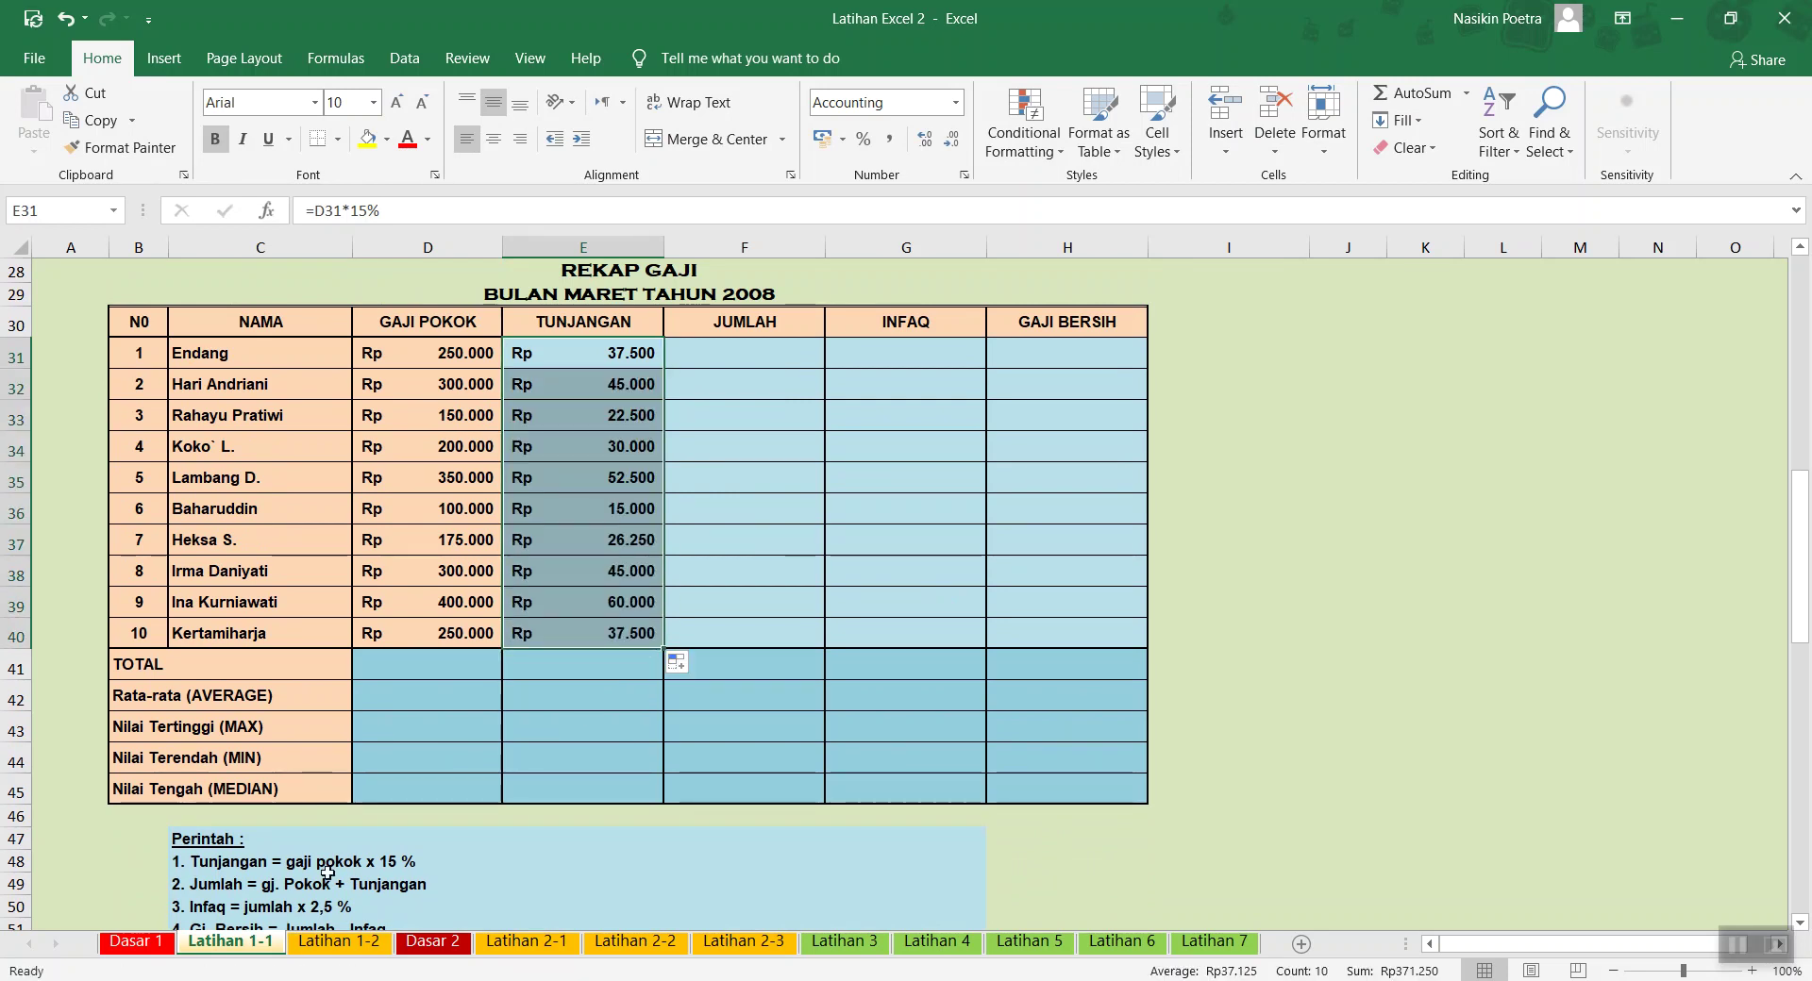
Calculate the first employee's JUMLAH in F31 with =D31+E31, adding the base salary and allowance
click(764, 360)
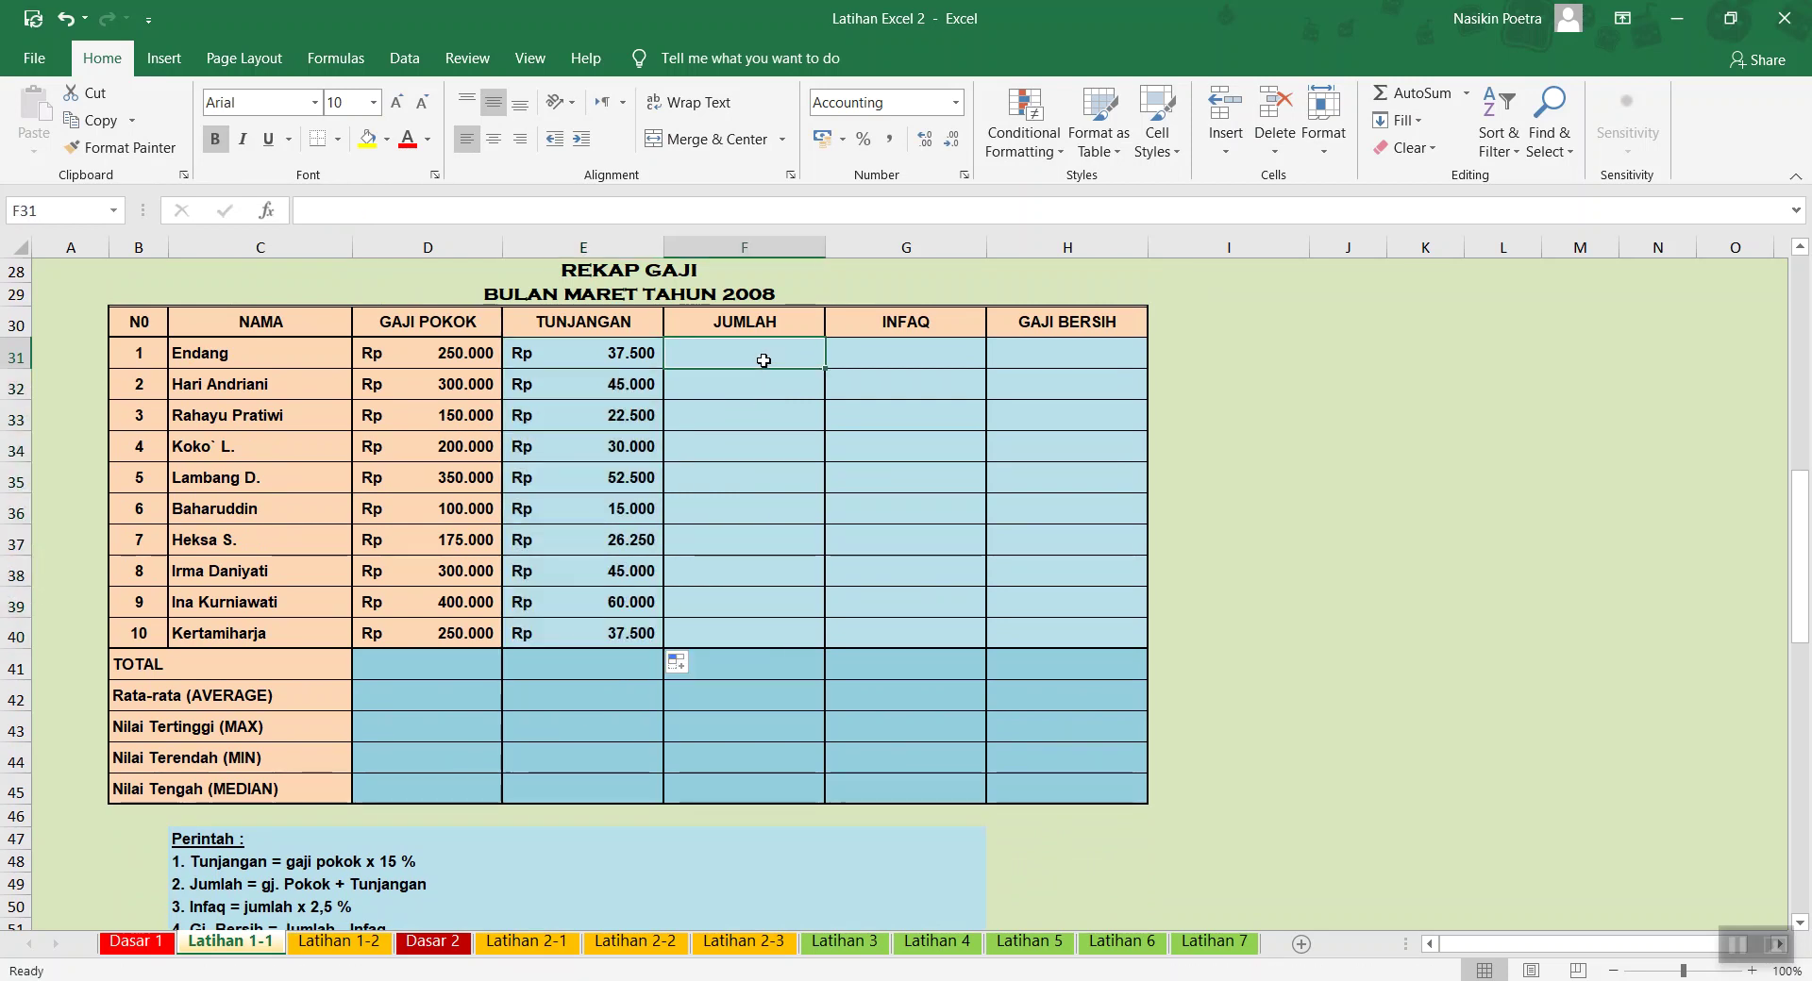
text(=)
key(Left)
key(Left)
text(+)
key(Left)
key(Return)
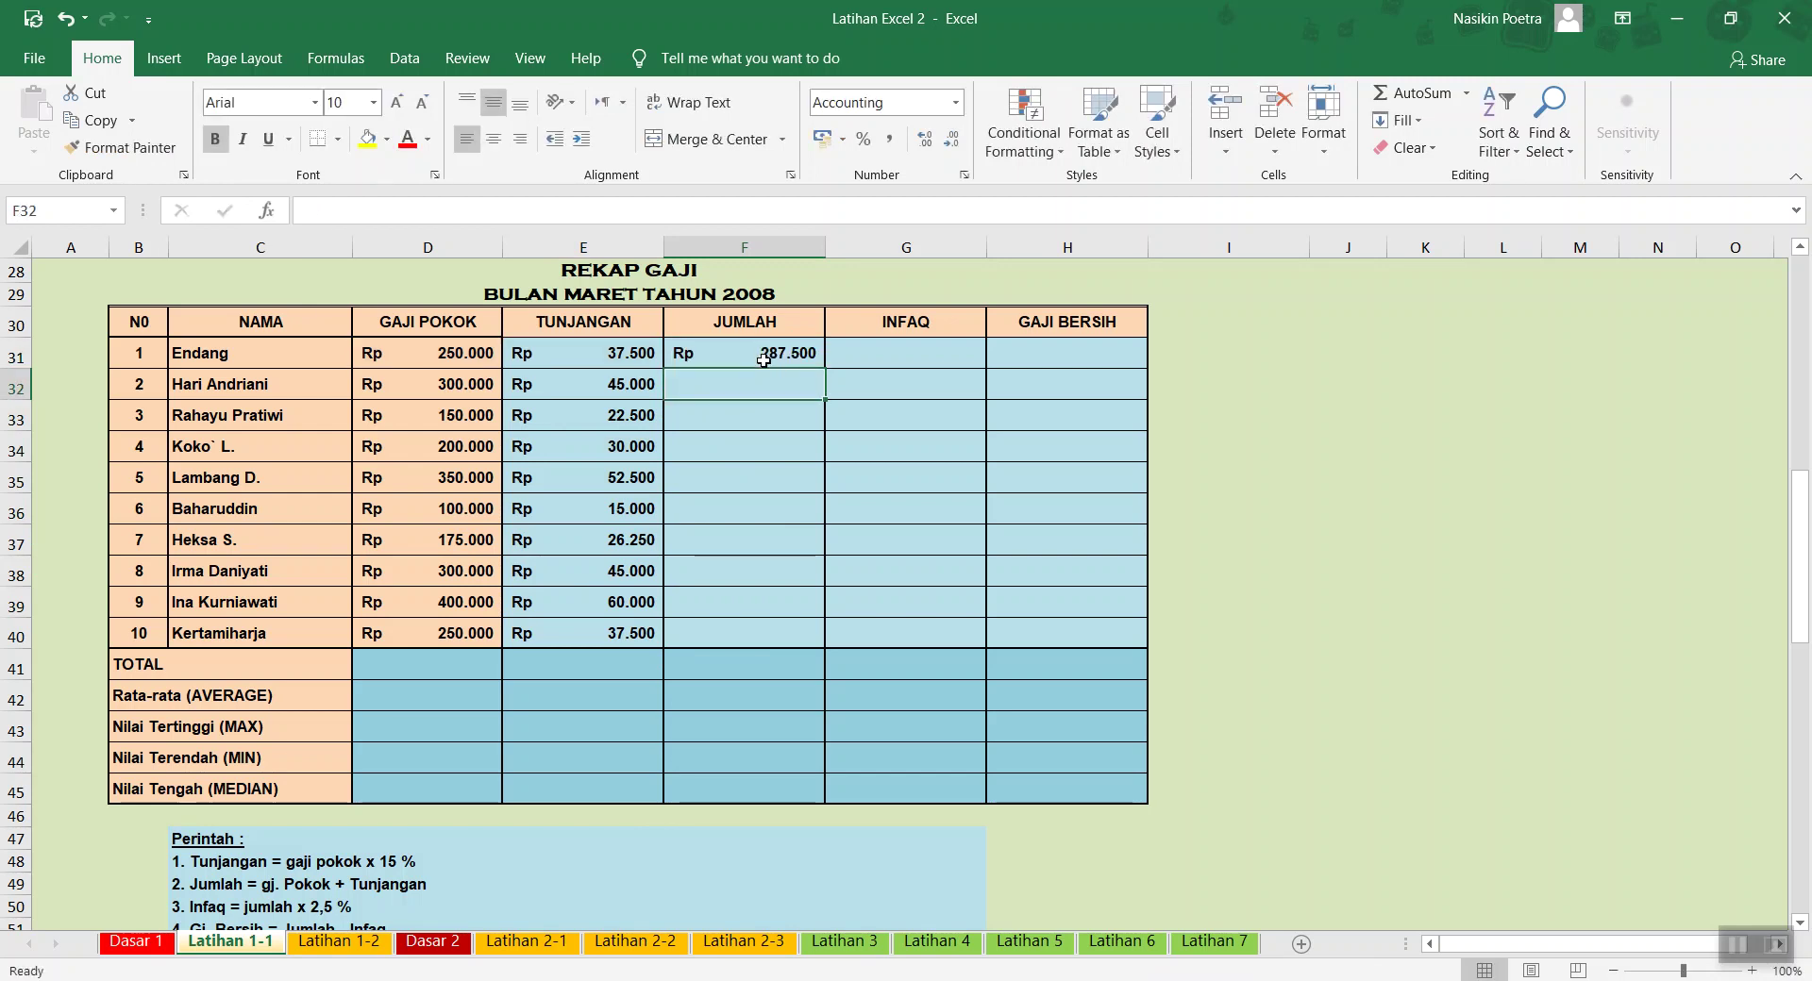
Calculate the first employee's INFAQ in G31 with =F31*2,5%
key(Up)
key(Right)
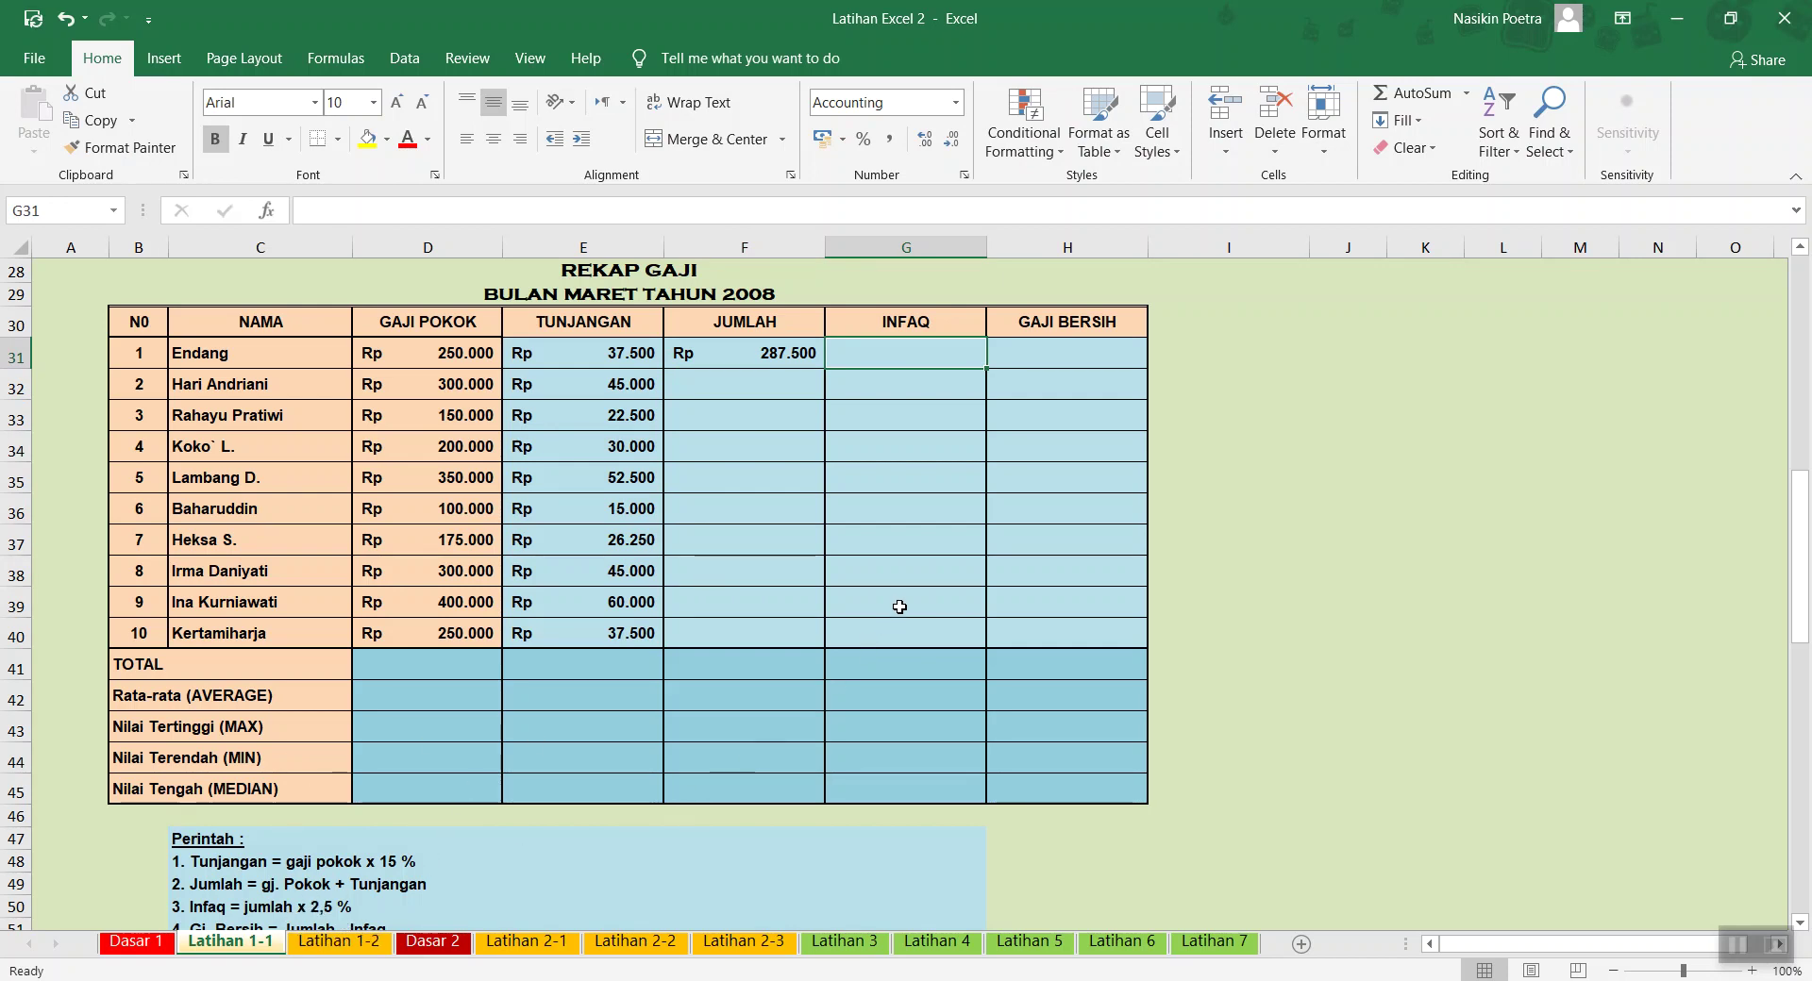
text(=)
key(Left)
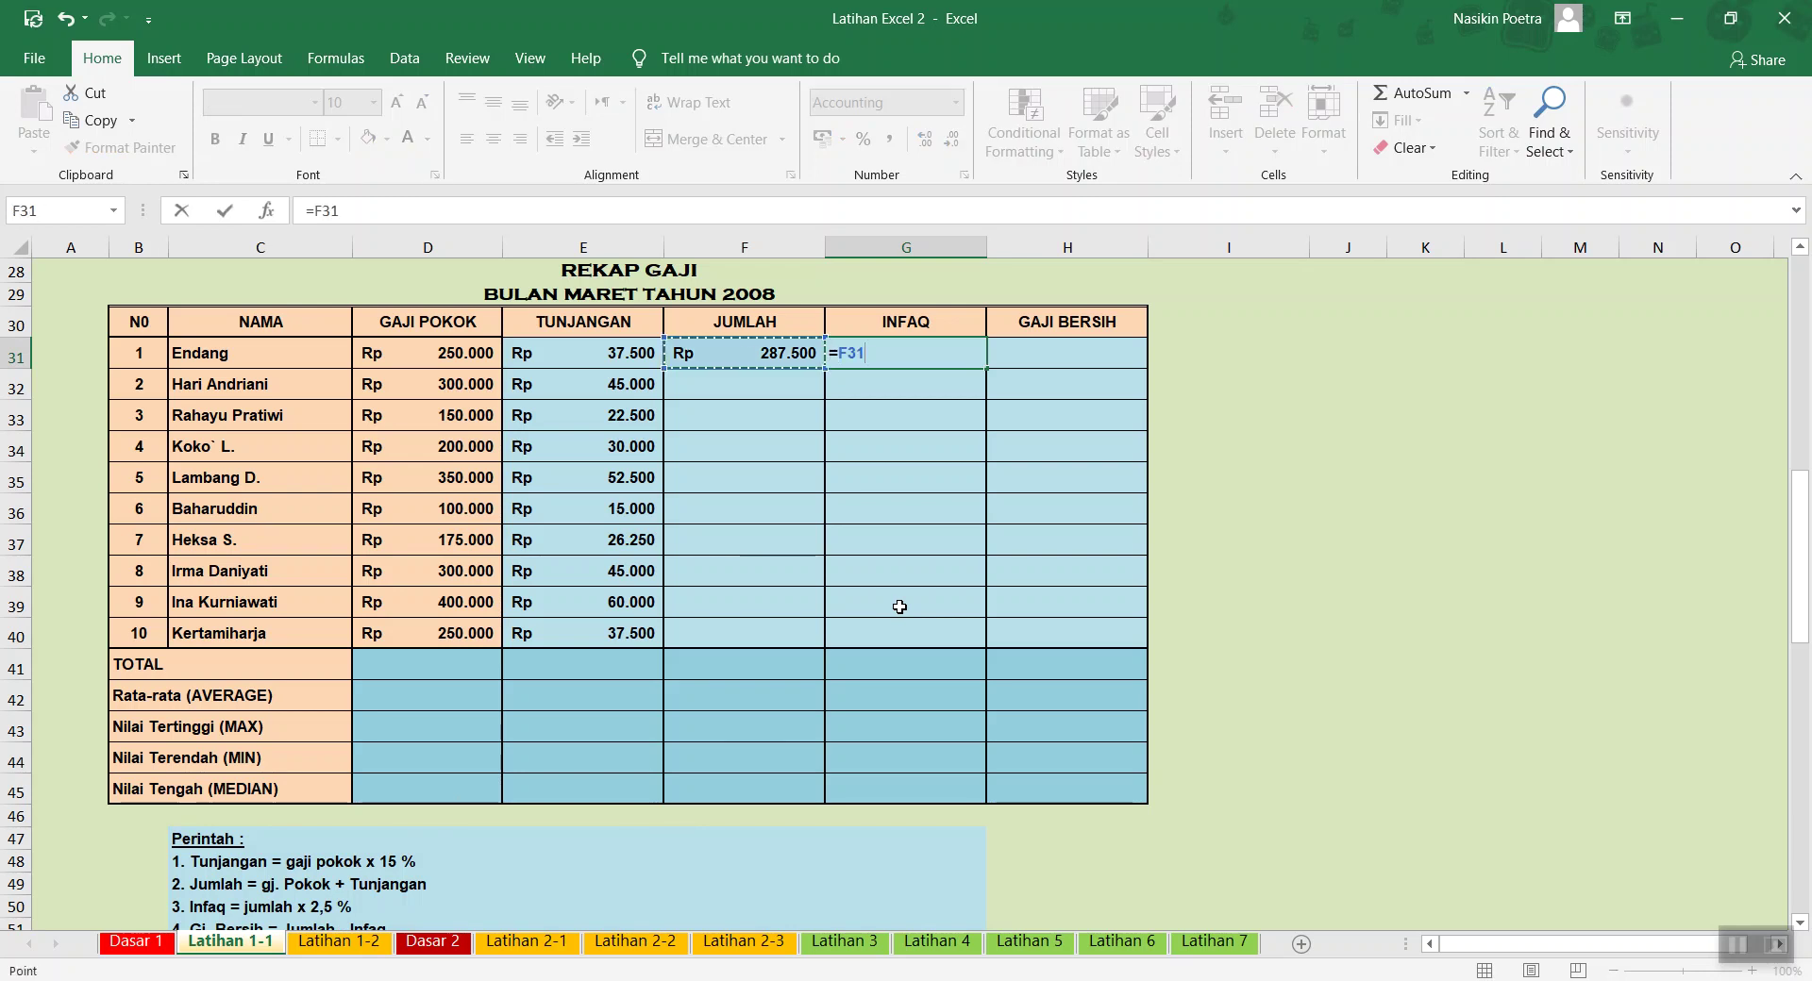
text(*)
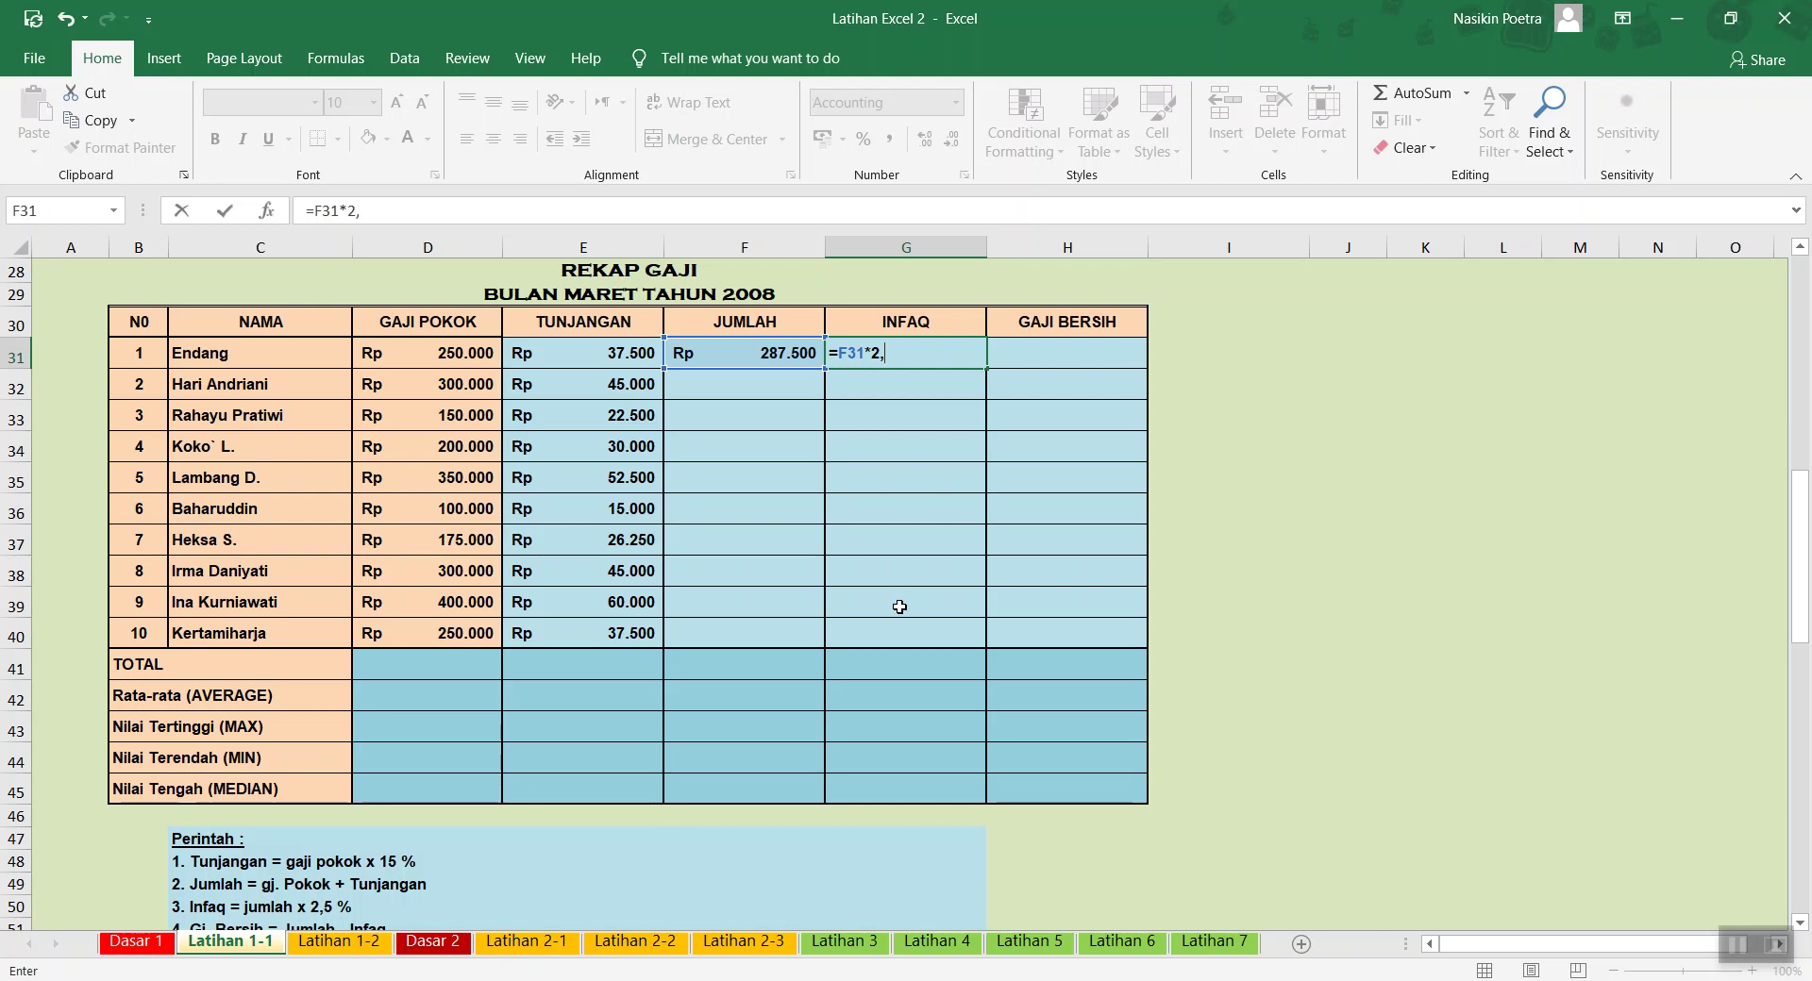
text(2,5)
key(Return)
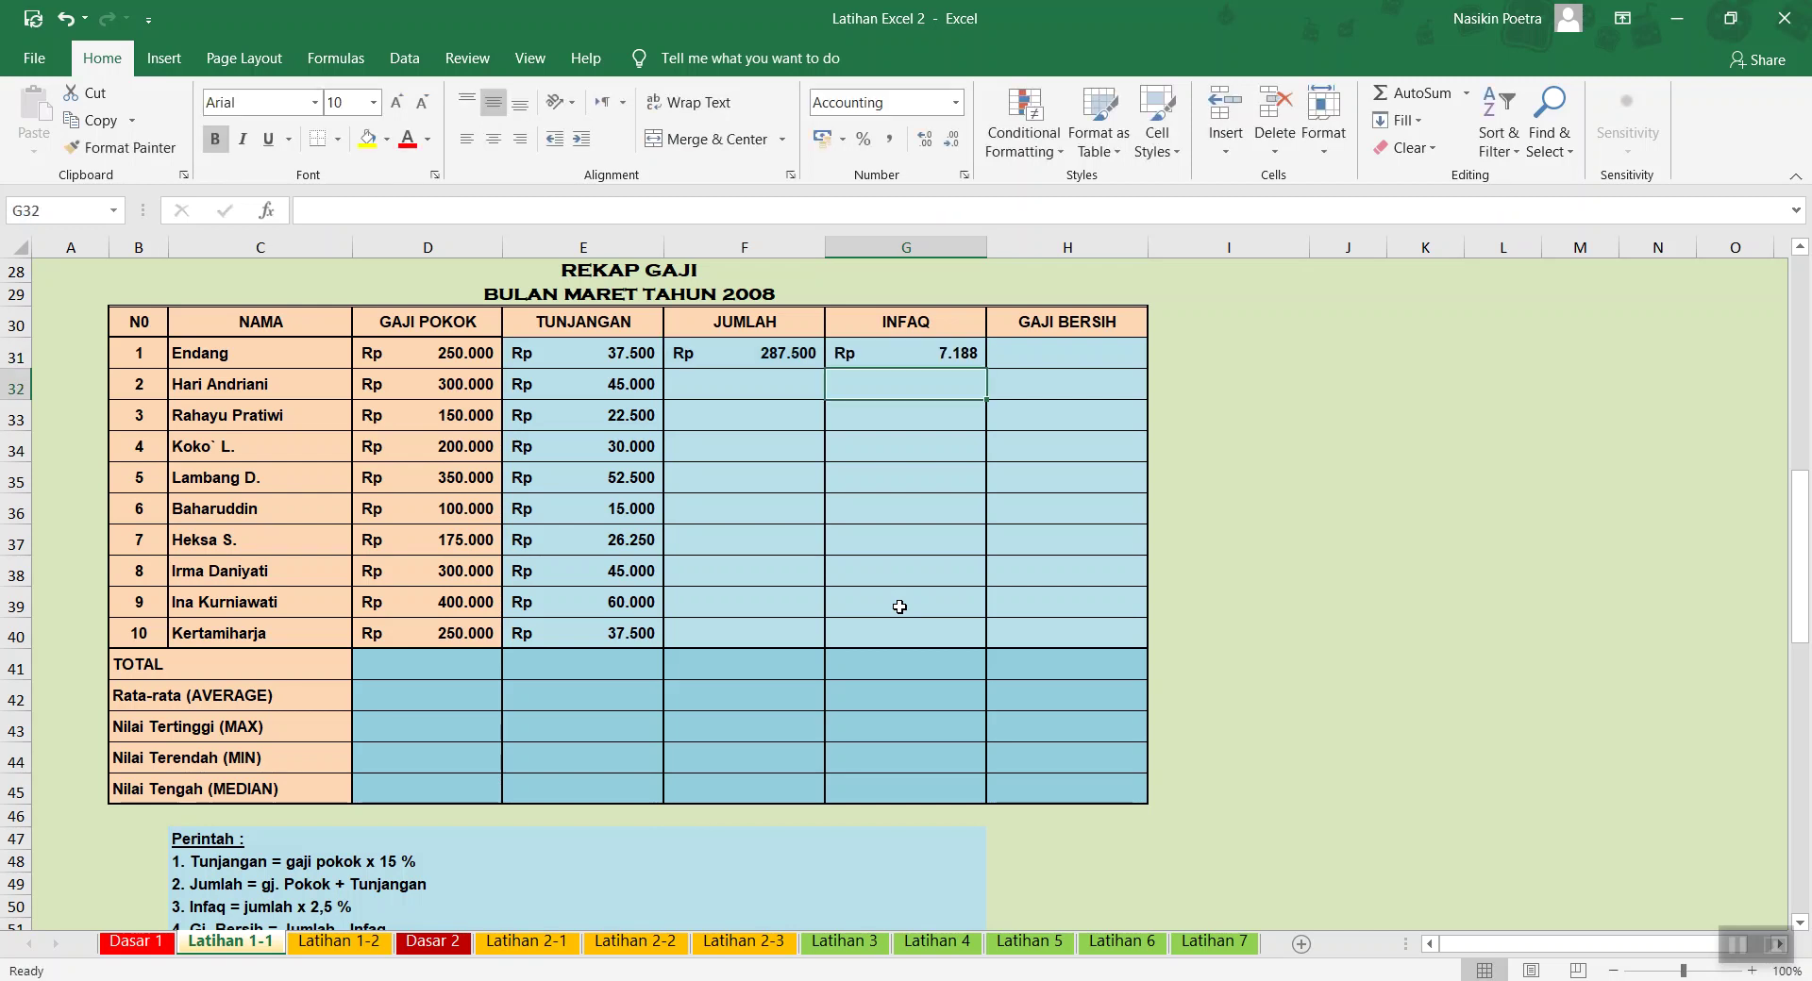
key(Up)
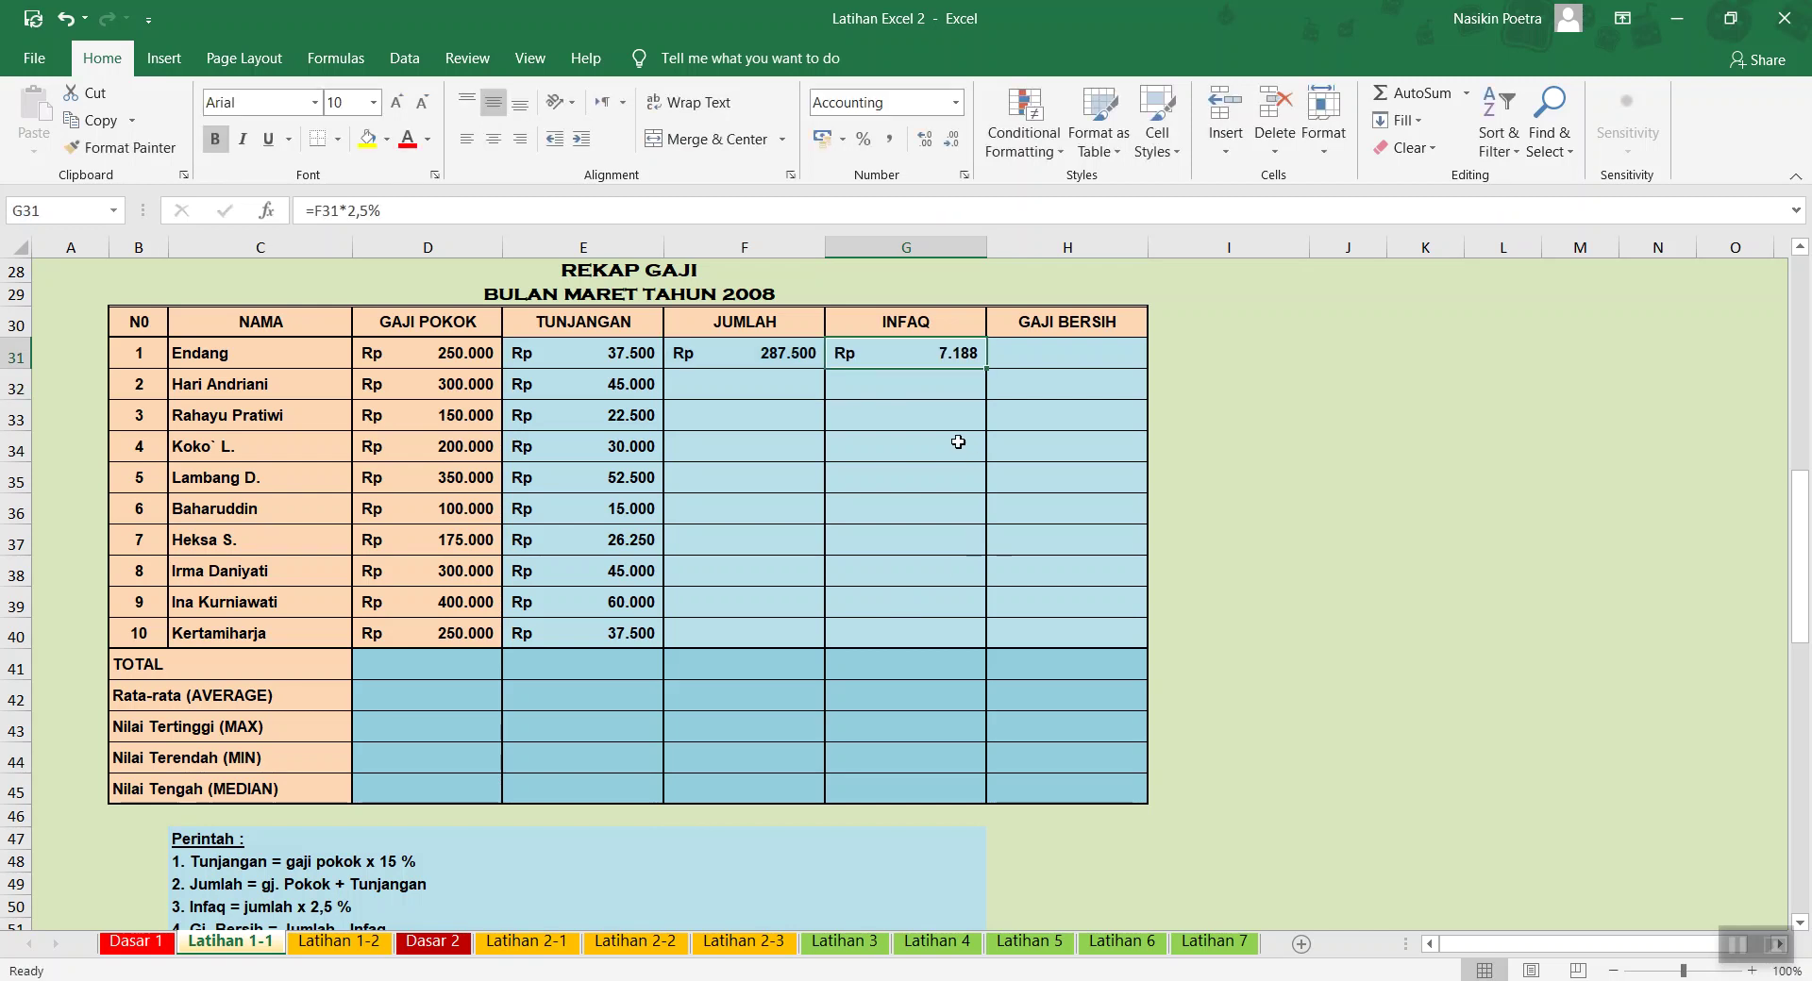
Calculate GAJI BERSIH in H31 with =F31-G31 and copy the formulas in F31:H31 down to row 40
click(1084, 345)
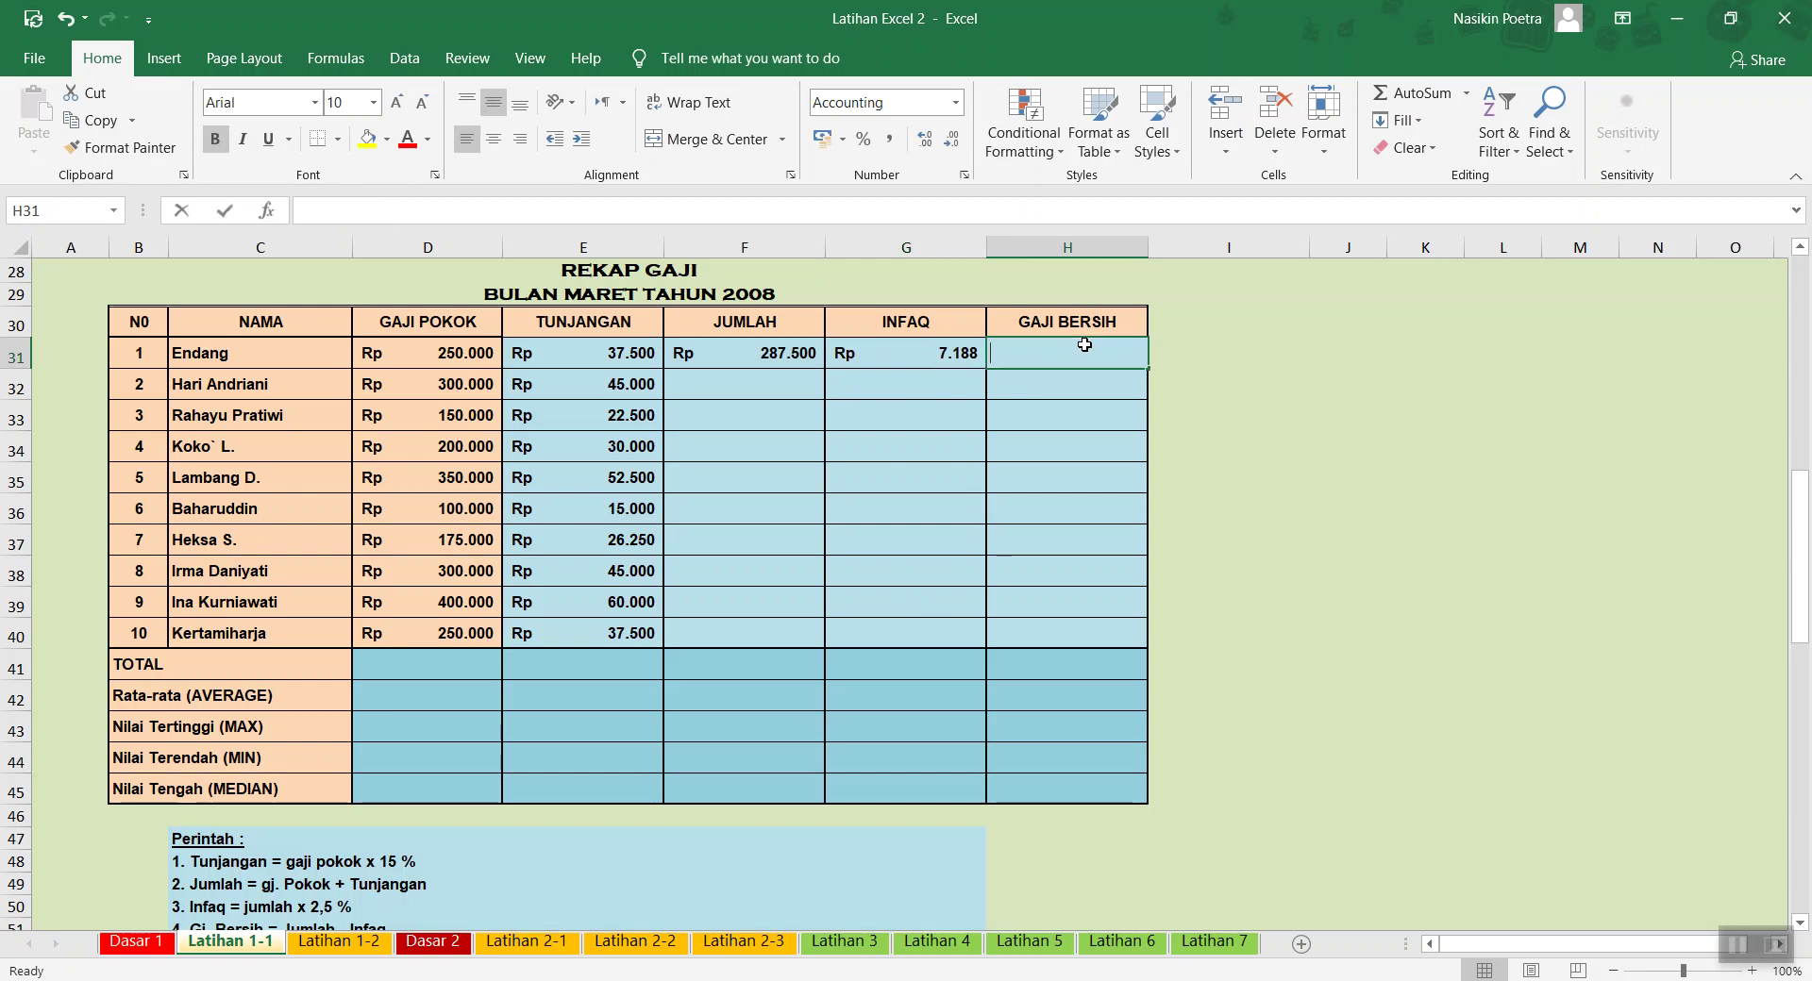
text(=)
key(Left)
key(Left)
text(-)
key(Left)
key(ctrl+Return)
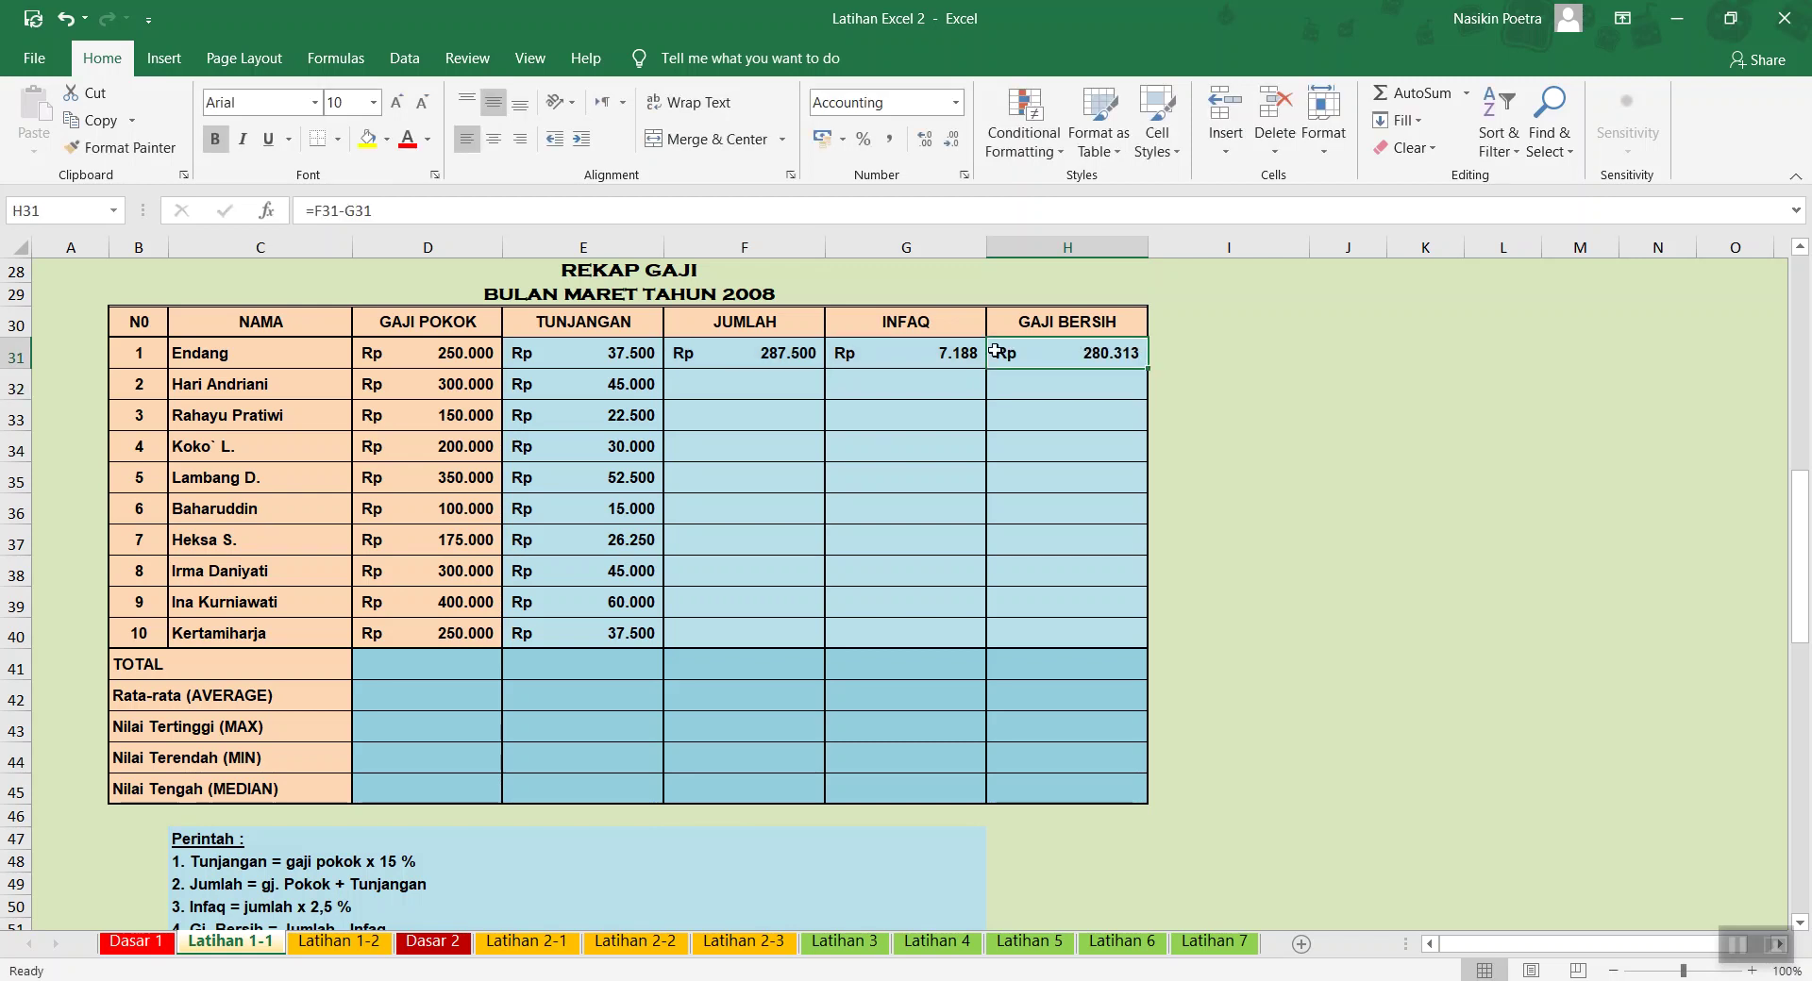
drag(794, 361, 1114, 653)
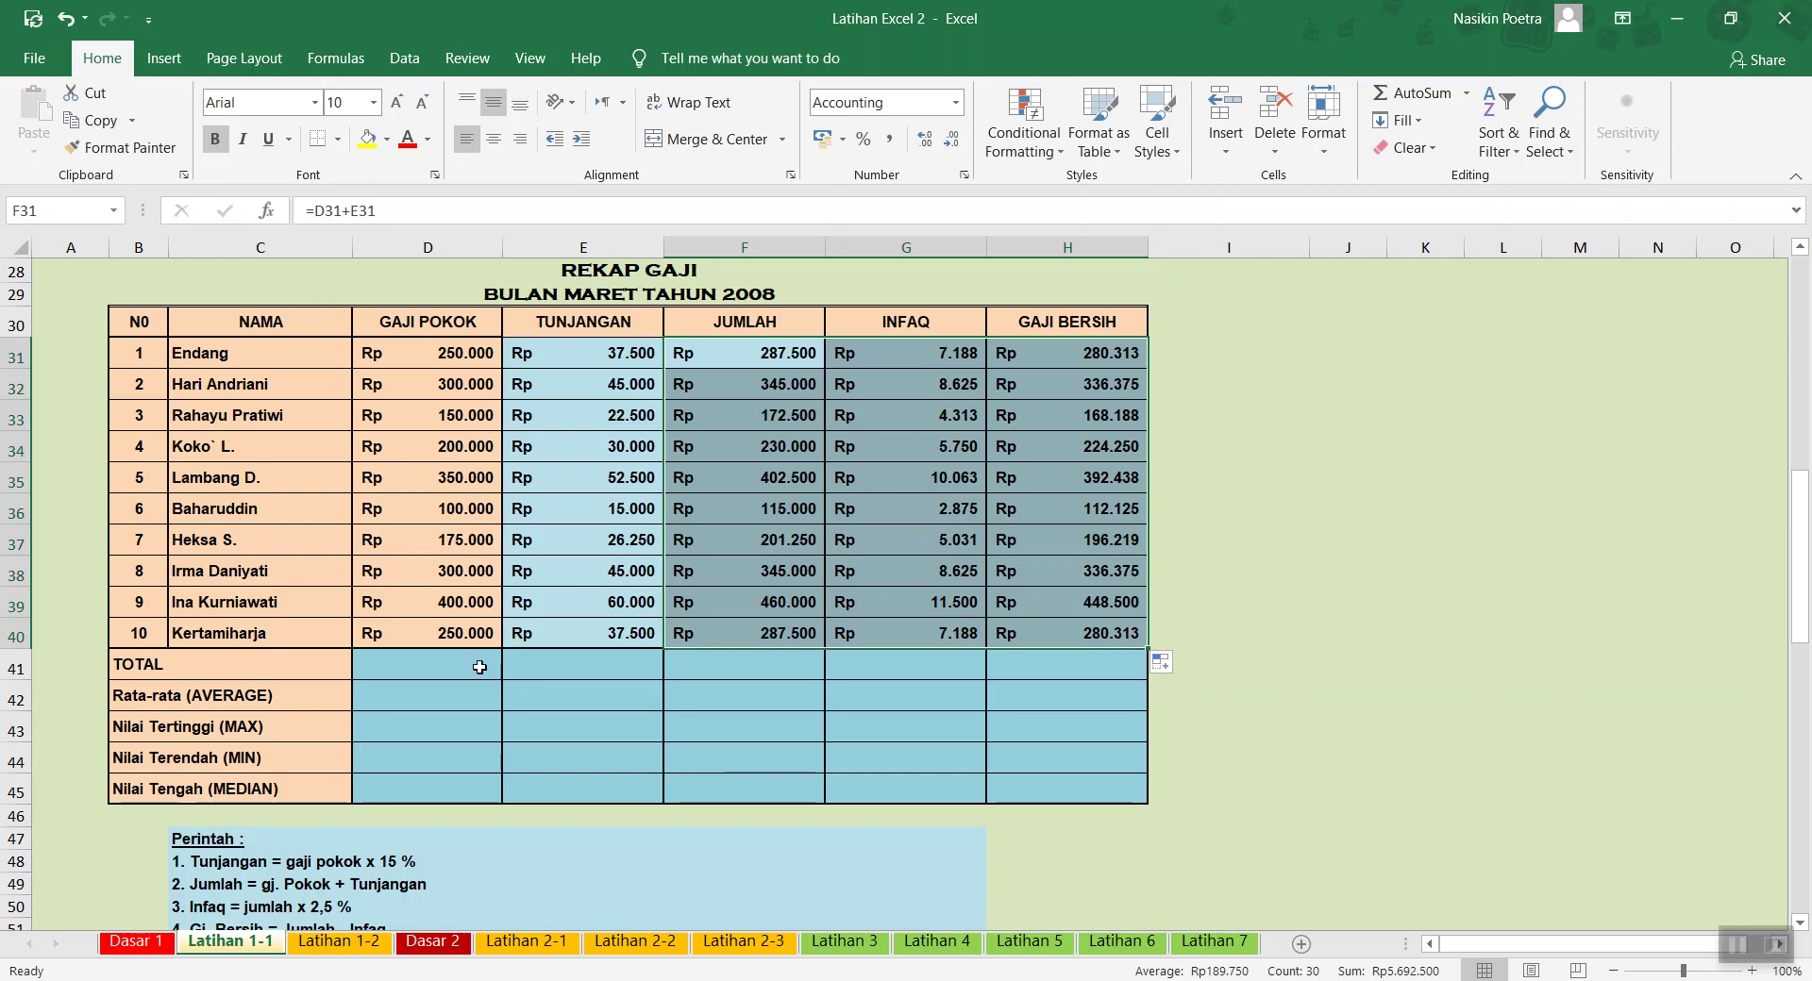
Total the GAJI POKOK column in D41 with AutoSum over D31:D40 and copy the formula across to H41
click(448, 674)
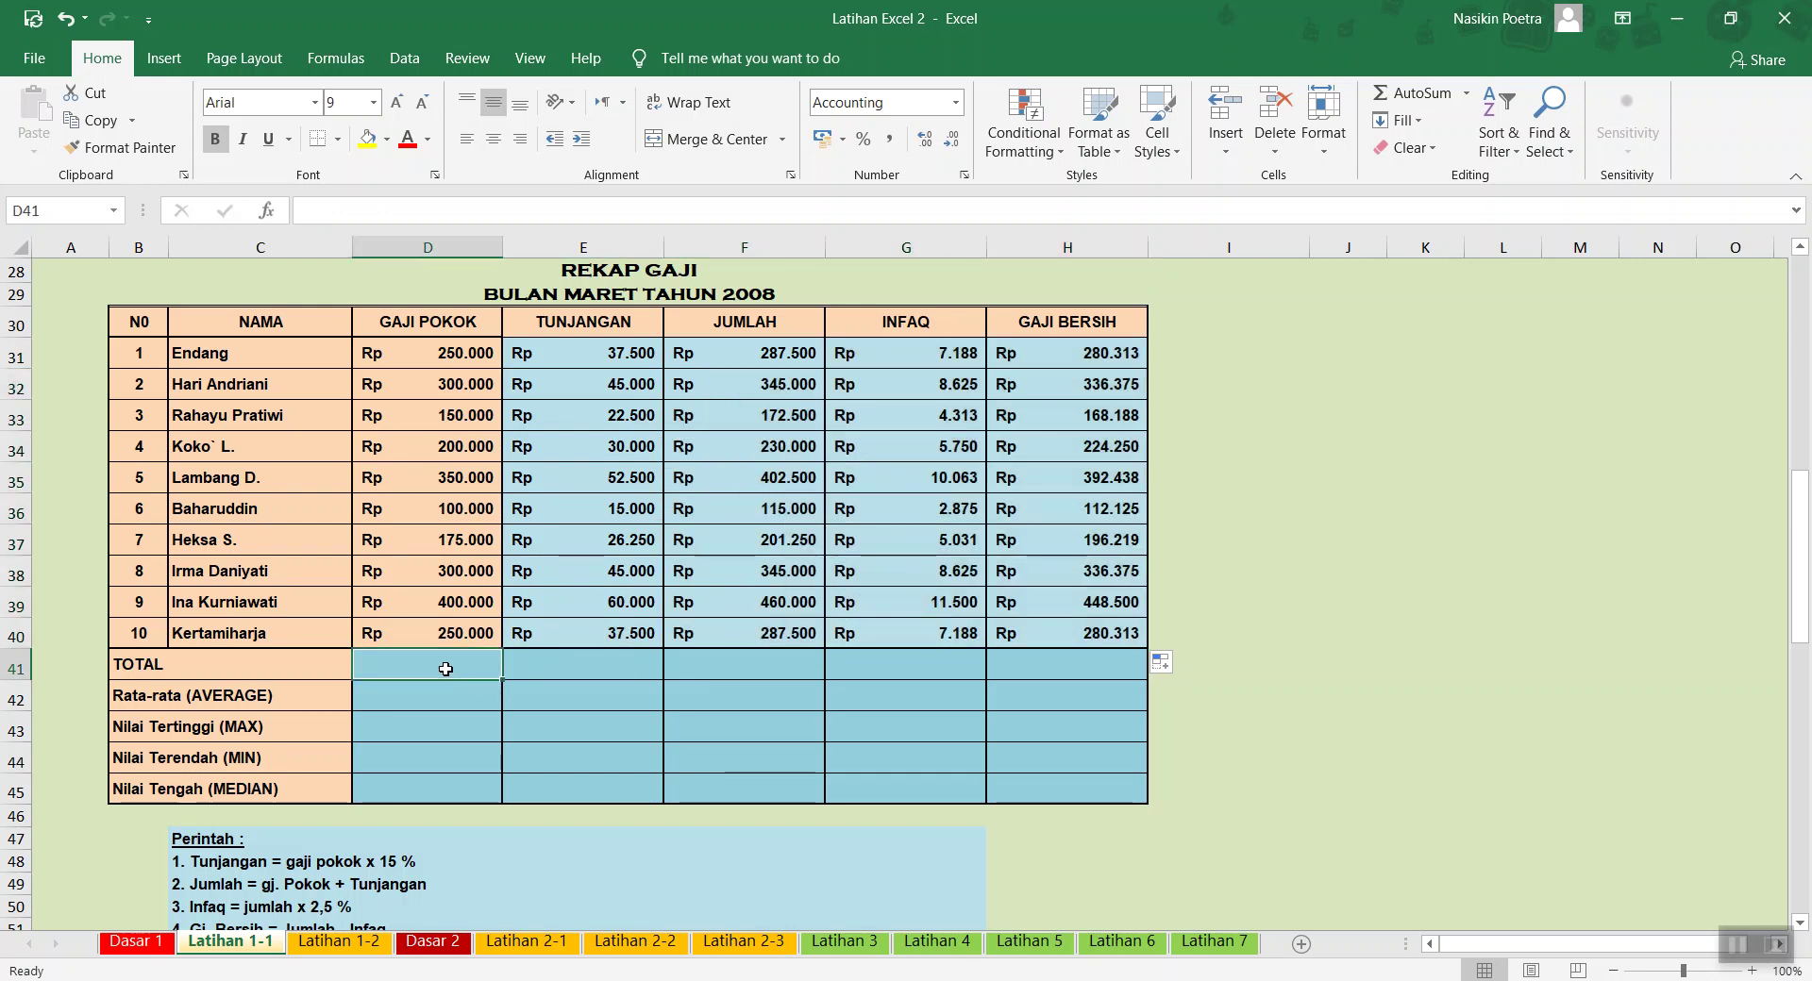
click(1401, 93)
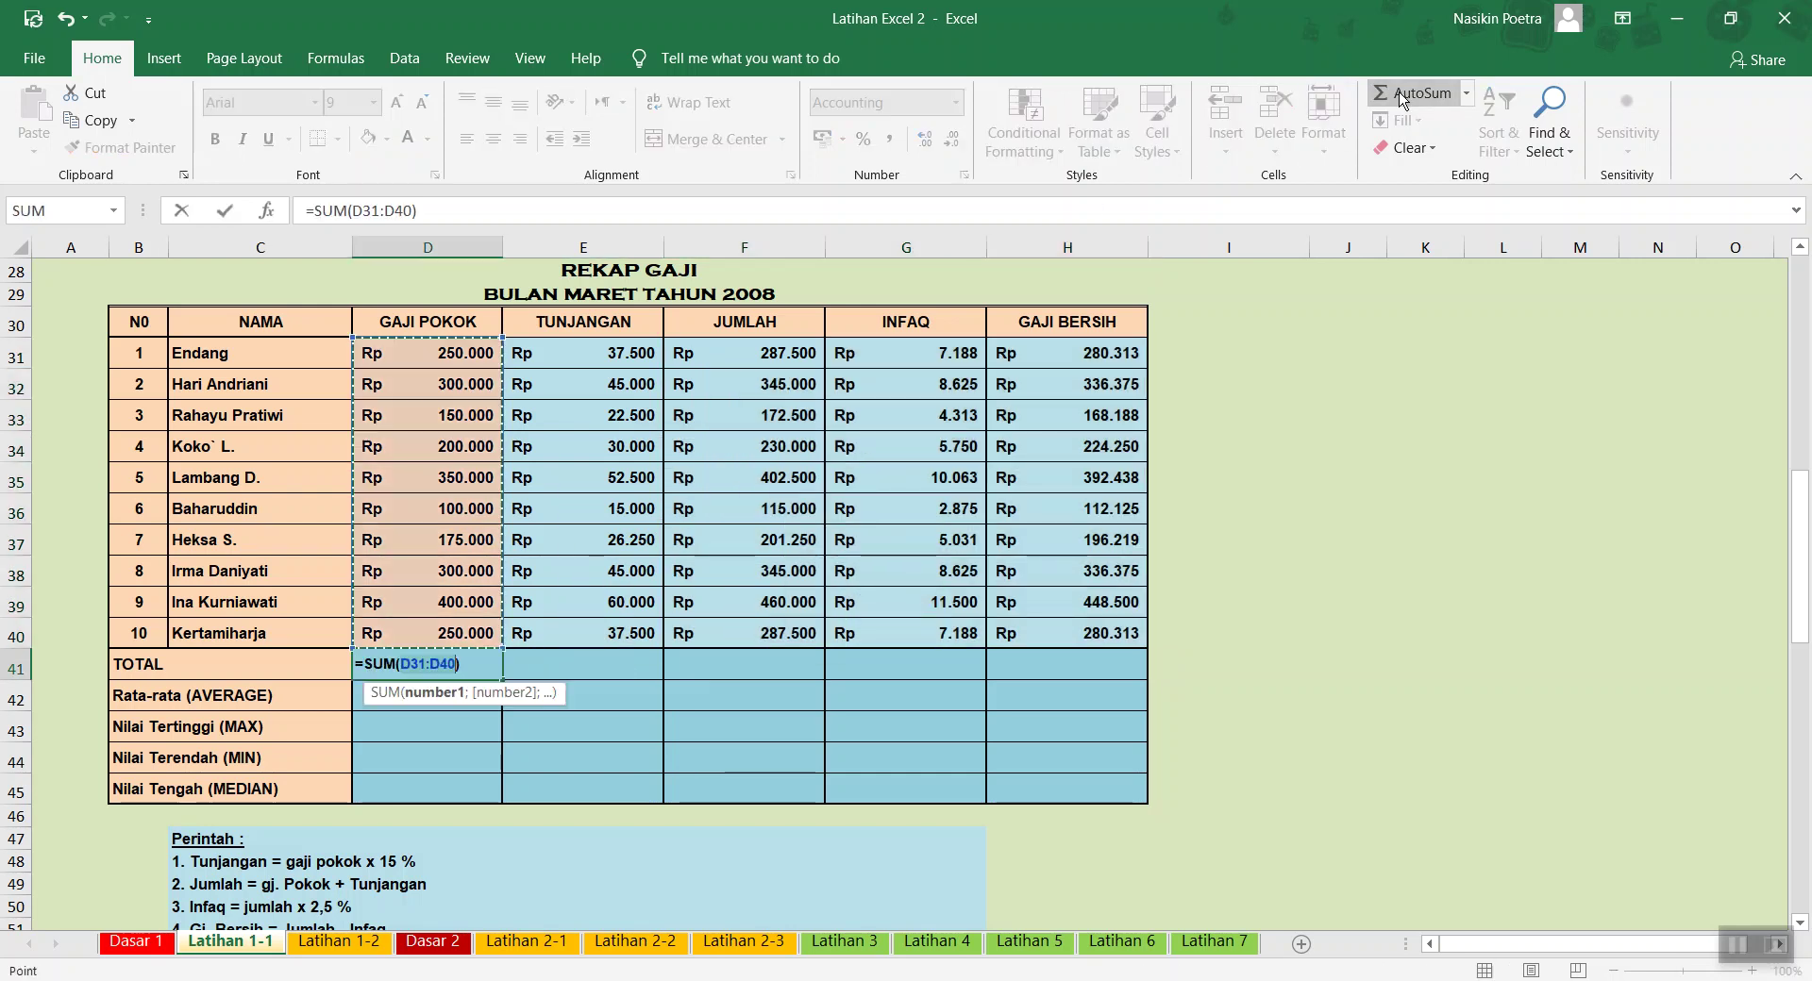
key(ctrl+Return)
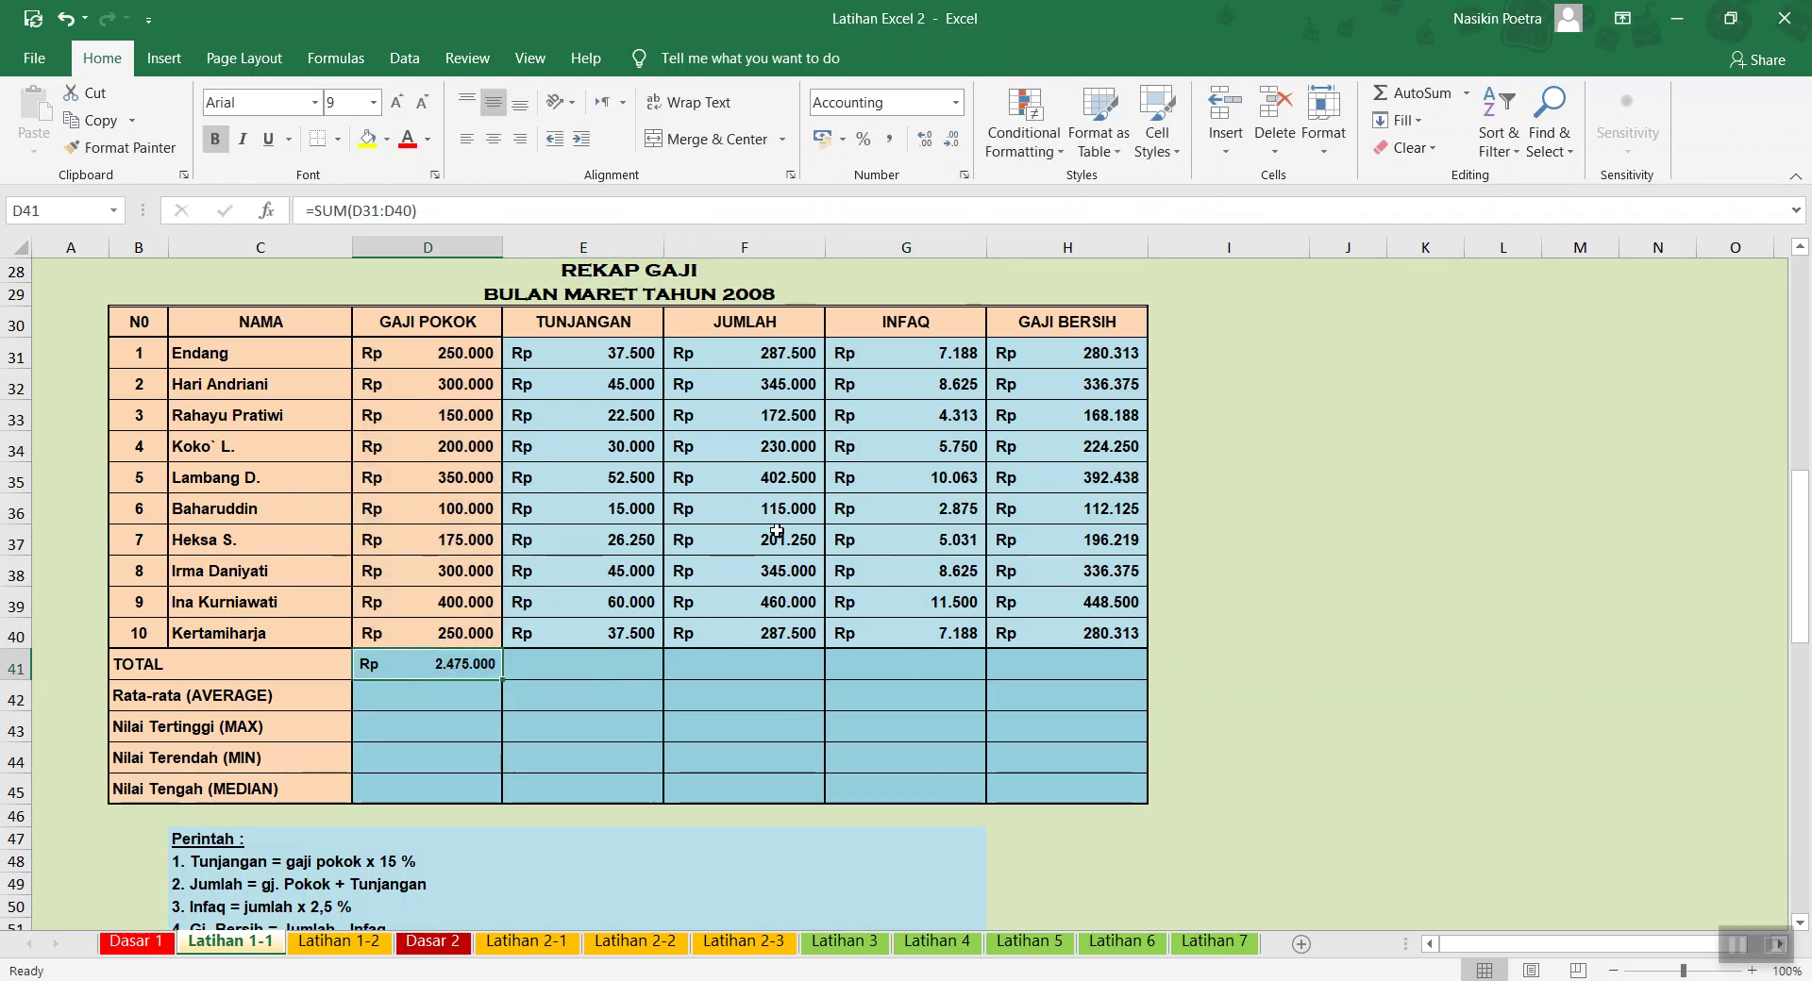
drag(501, 679, 1092, 696)
Fill the Rata-rata row D42:H42 from =AVERAGE(D31:D40) in D42 and check the copied formulas
click(443, 687)
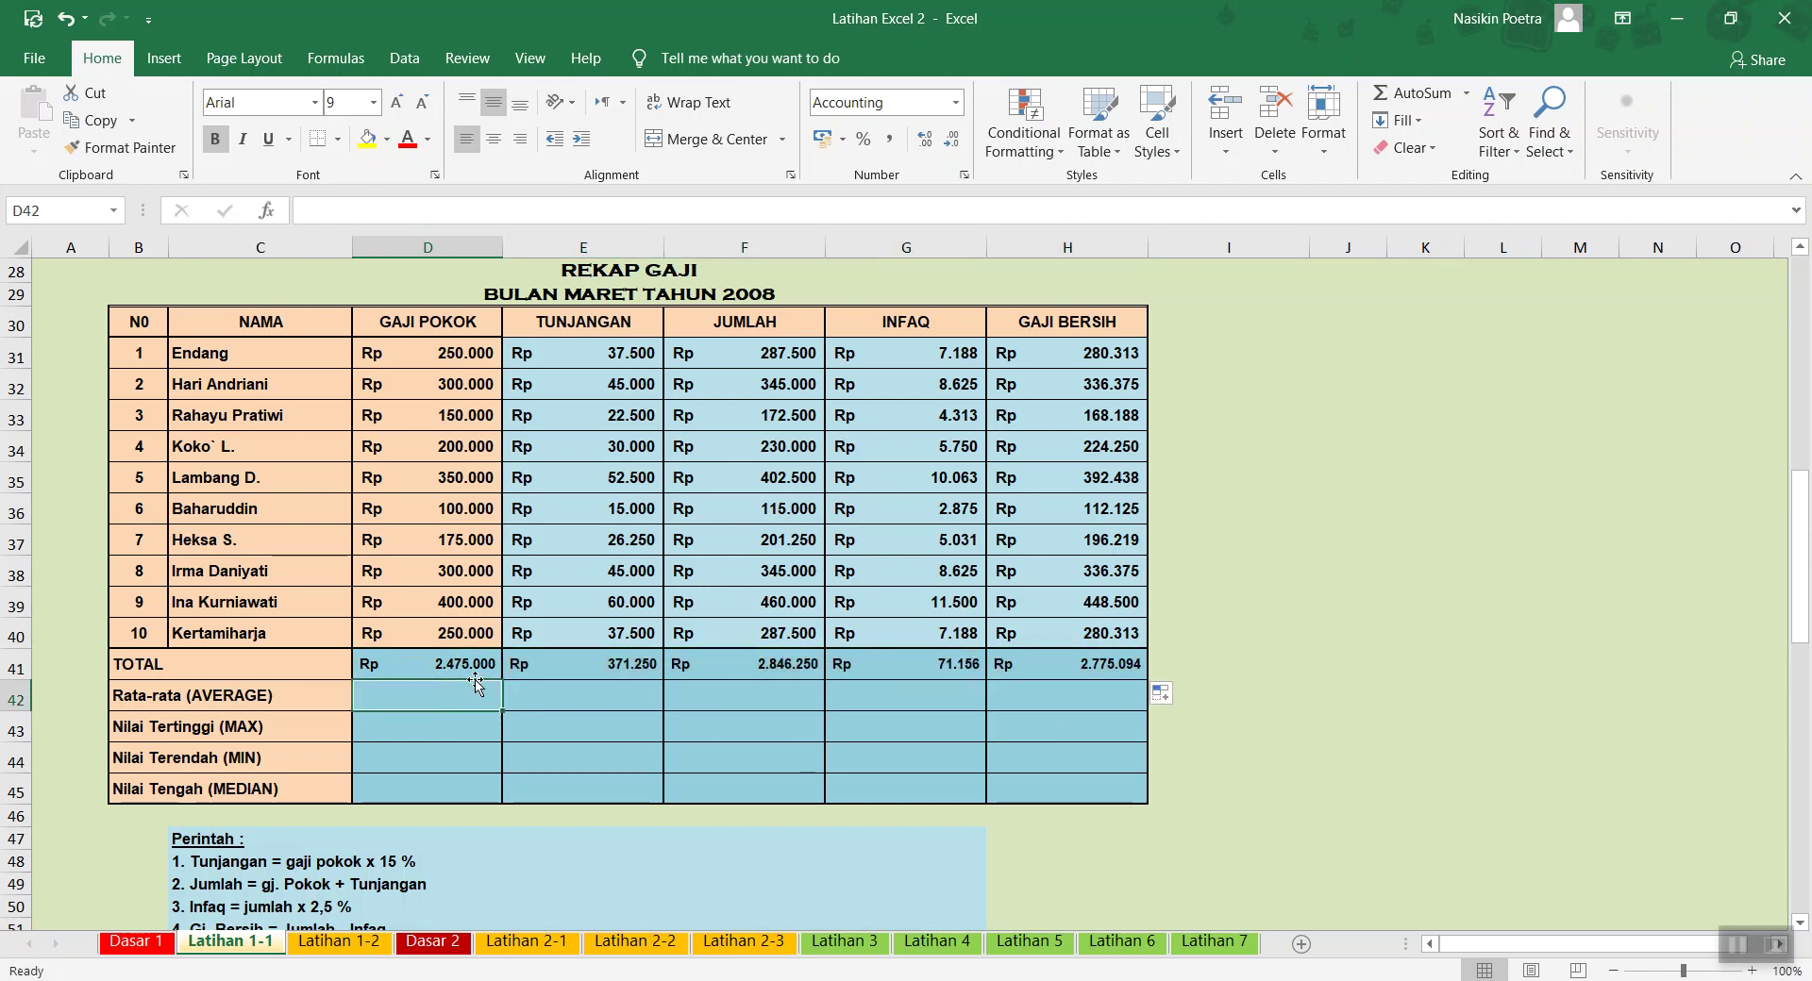
text(=average)
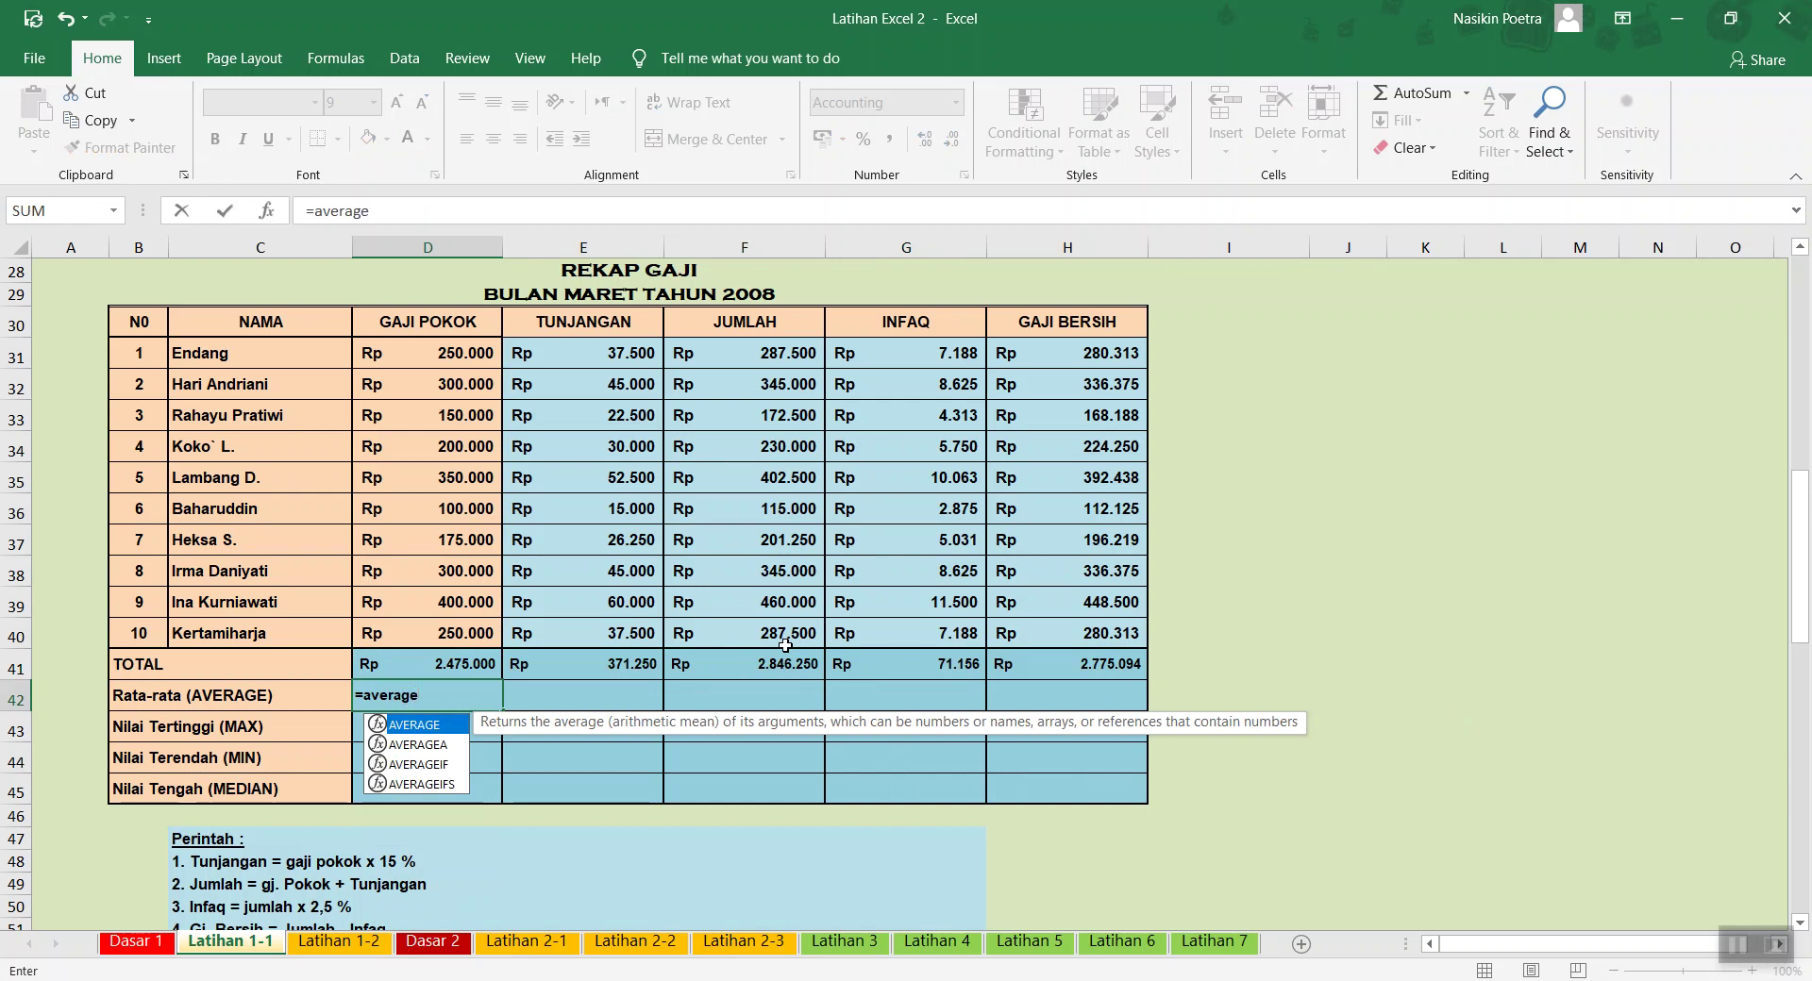
text(()
drag(482, 351, 409, 628)
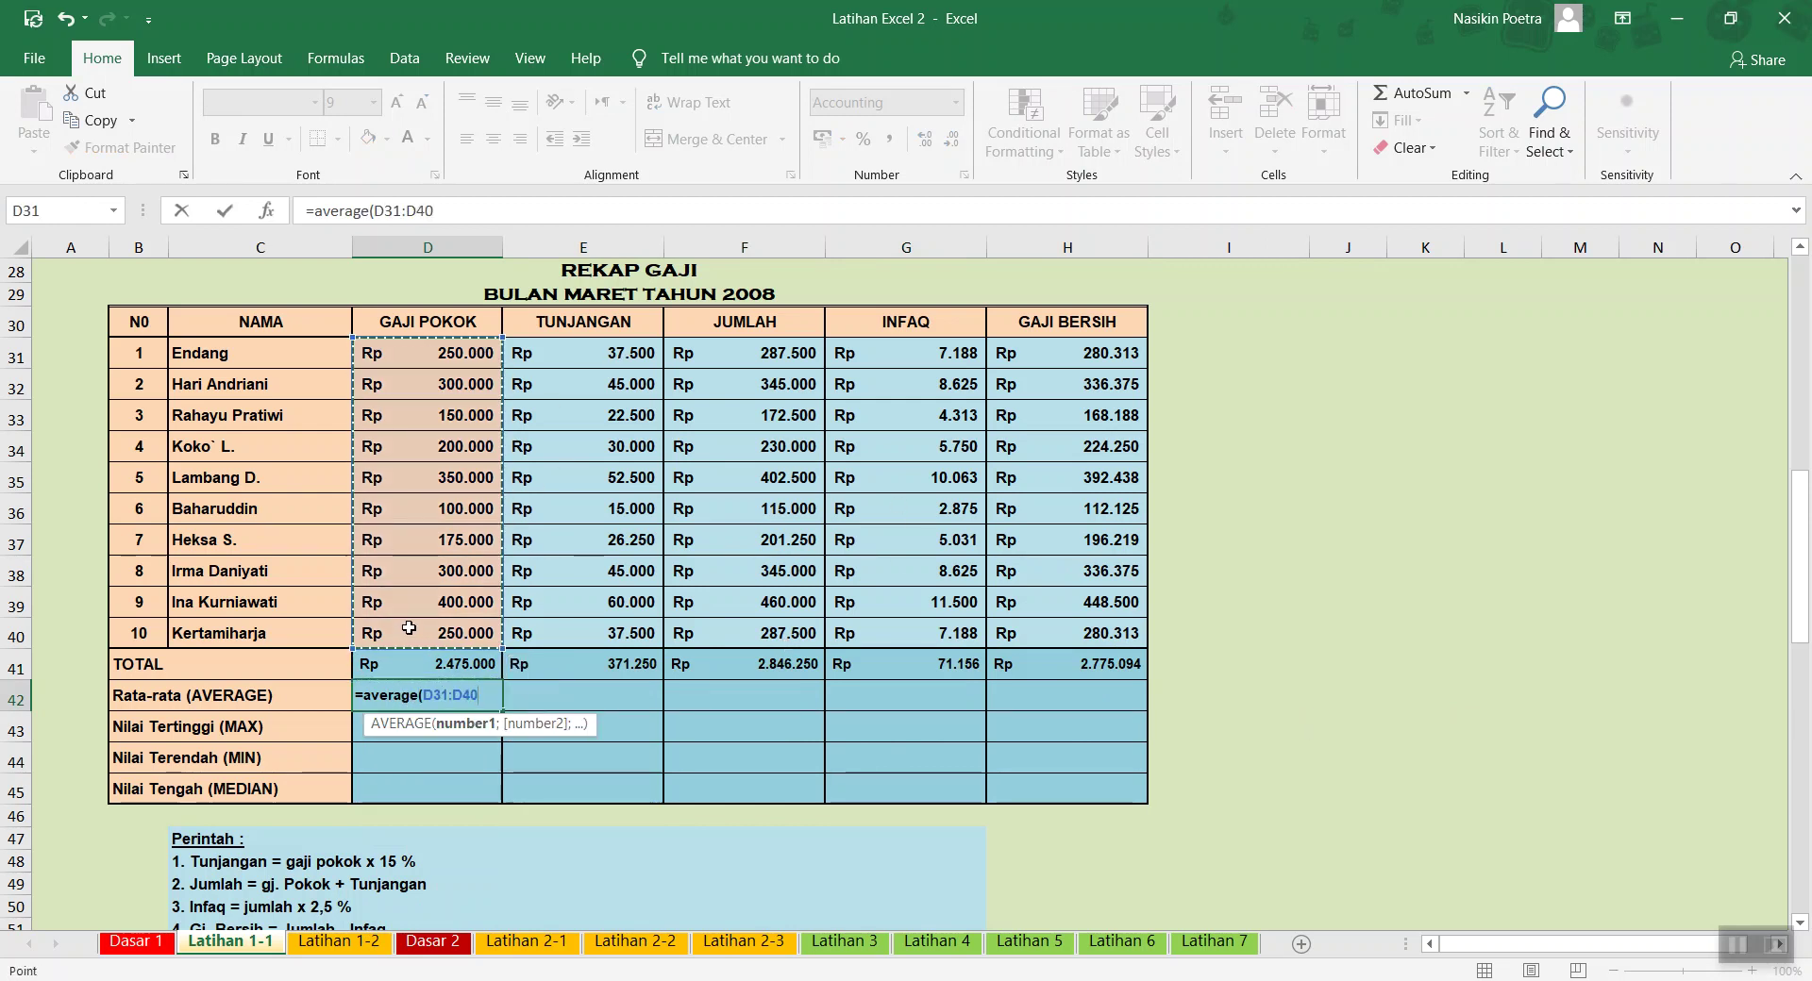
text())
key(Return)
key(Up)
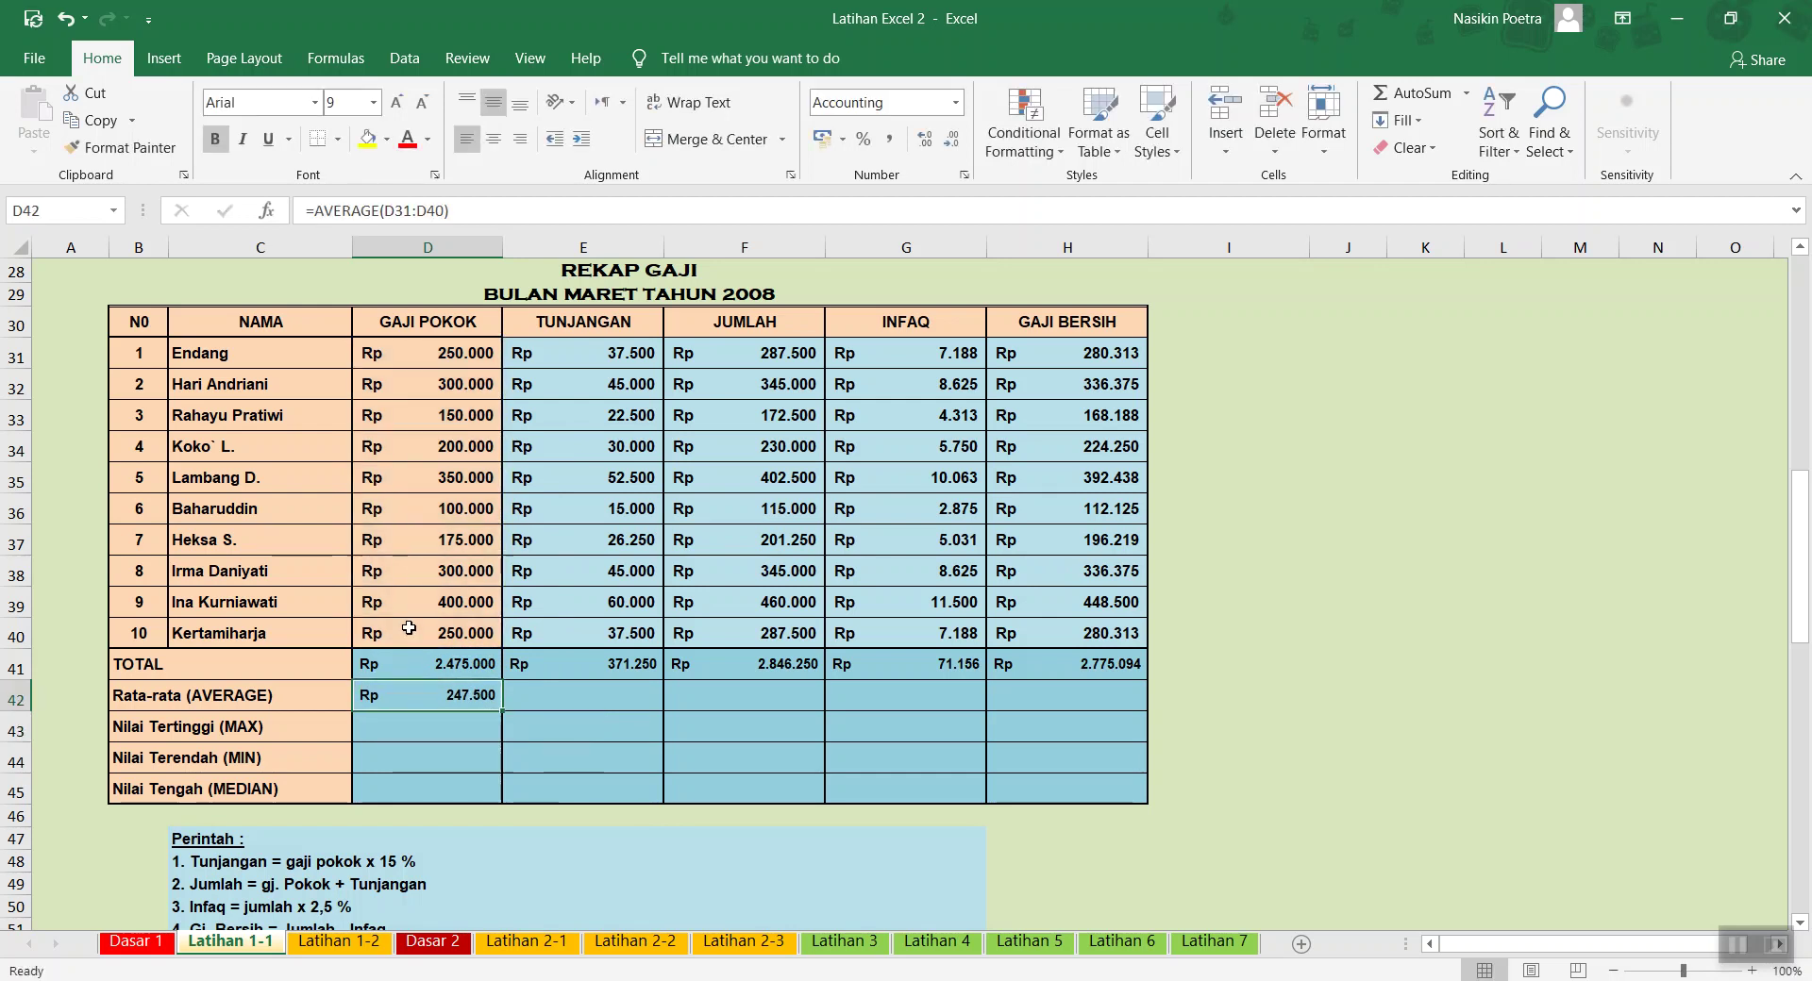
drag(502, 710, 1137, 694)
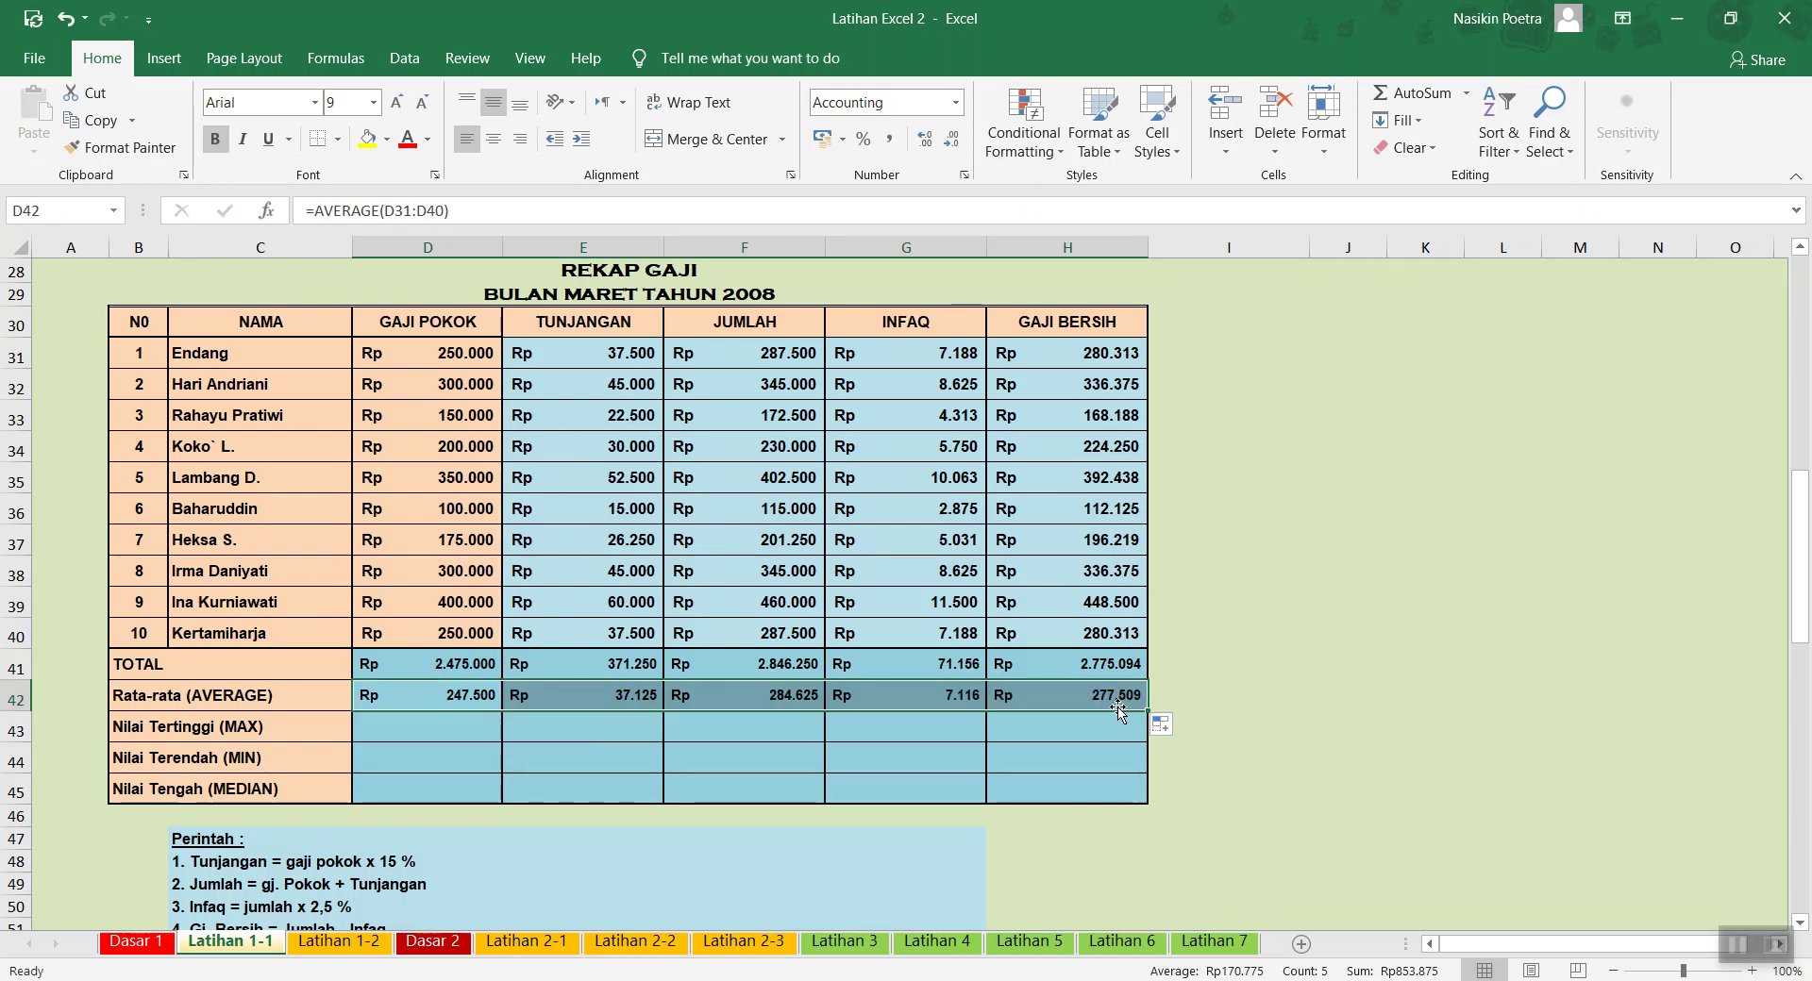
click(458, 696)
click(555, 692)
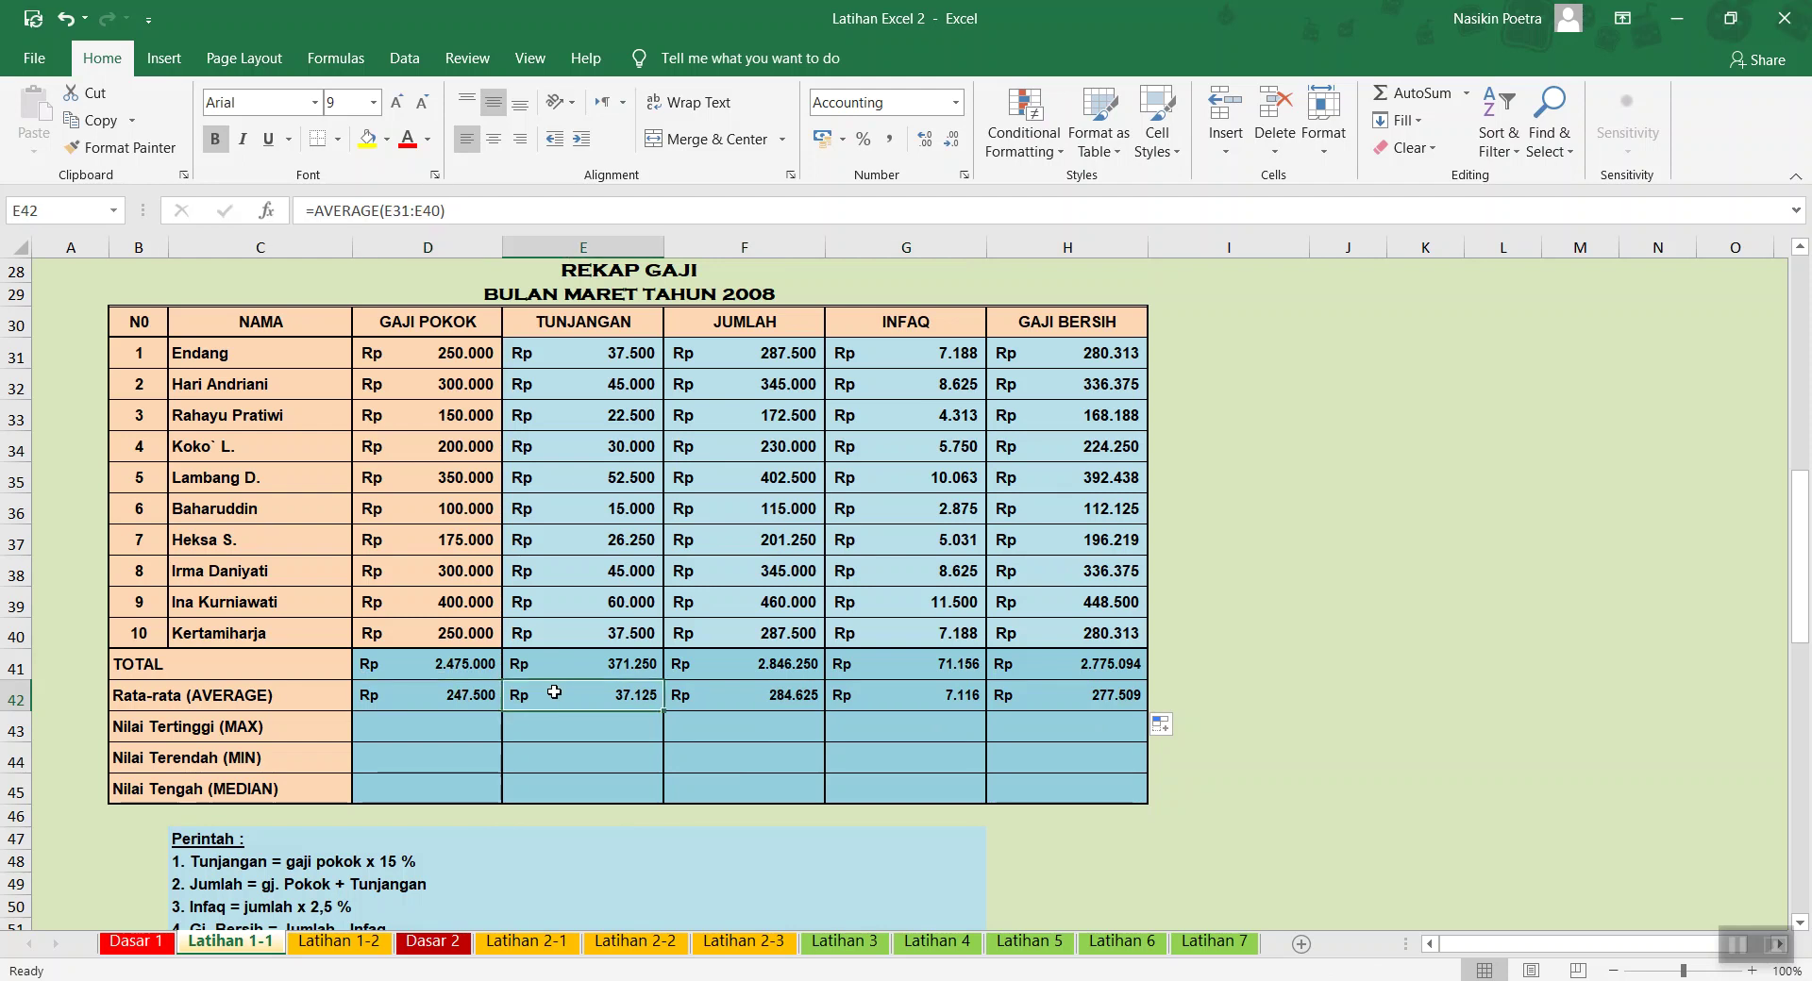
click(700, 697)
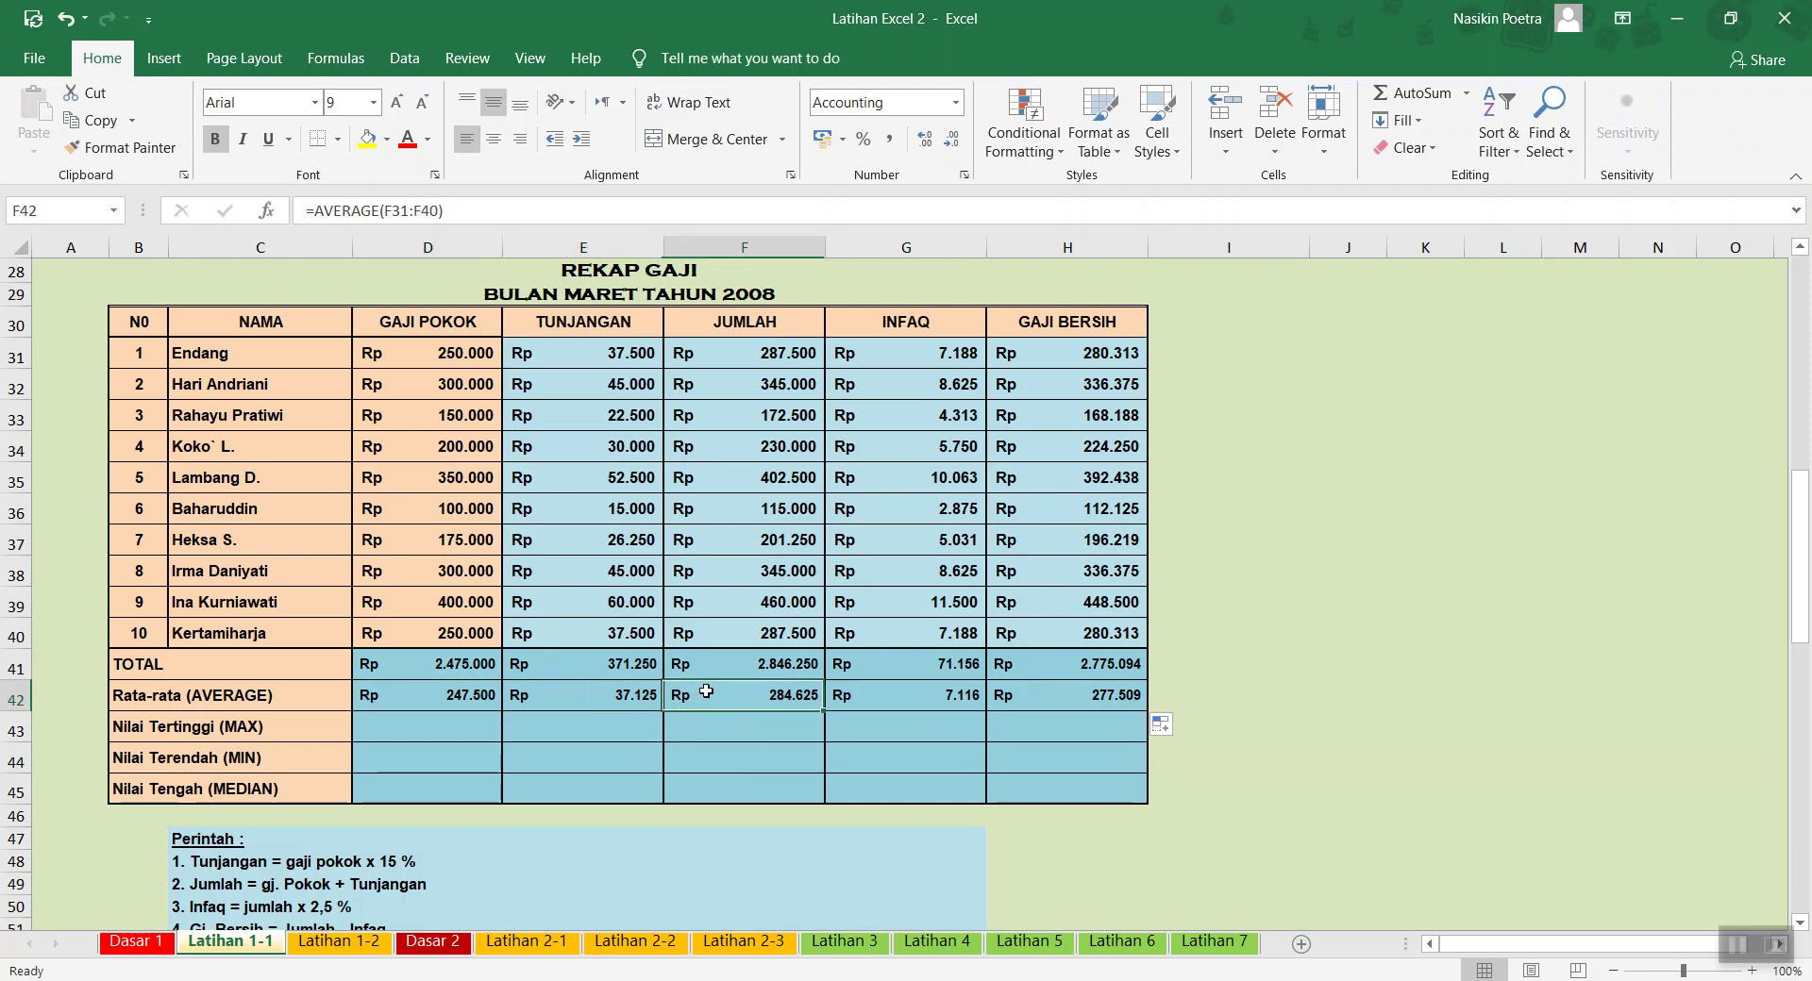
click(893, 690)
click(1068, 688)
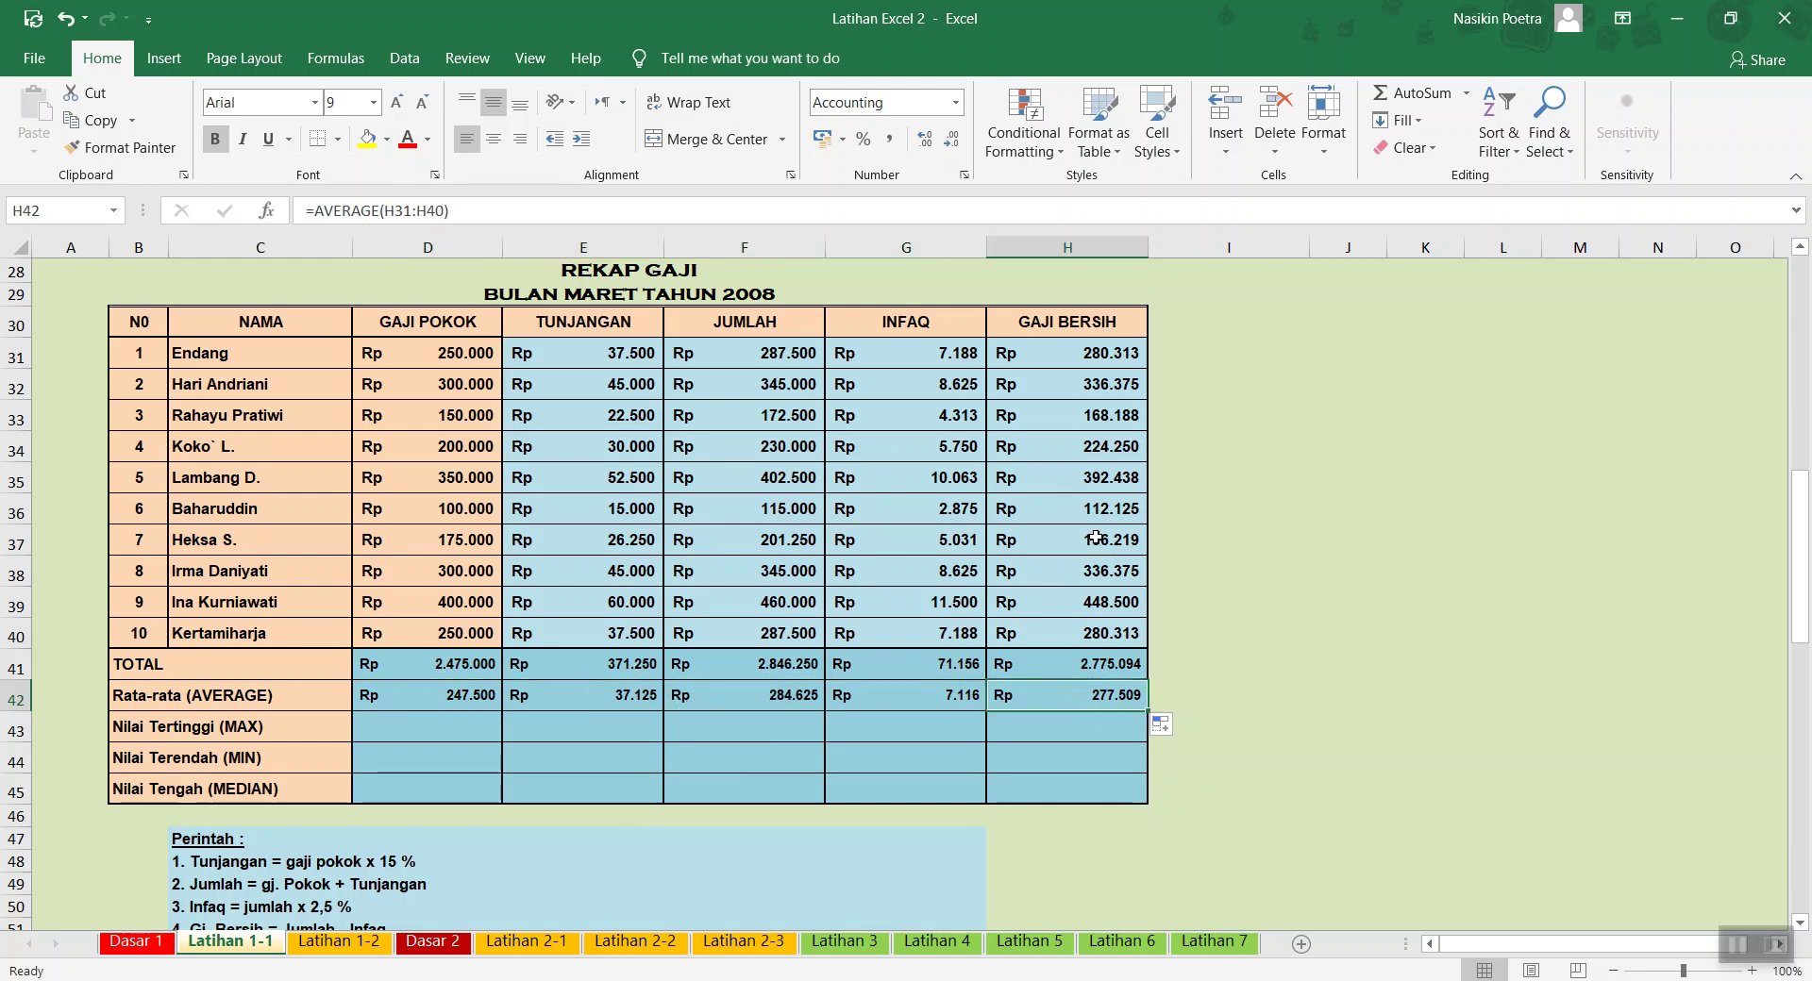
Find the highest GAJI POKOK in D43 with =MAX(D31:D40) and copy the formula across to H43
click(469, 722)
text(=m)
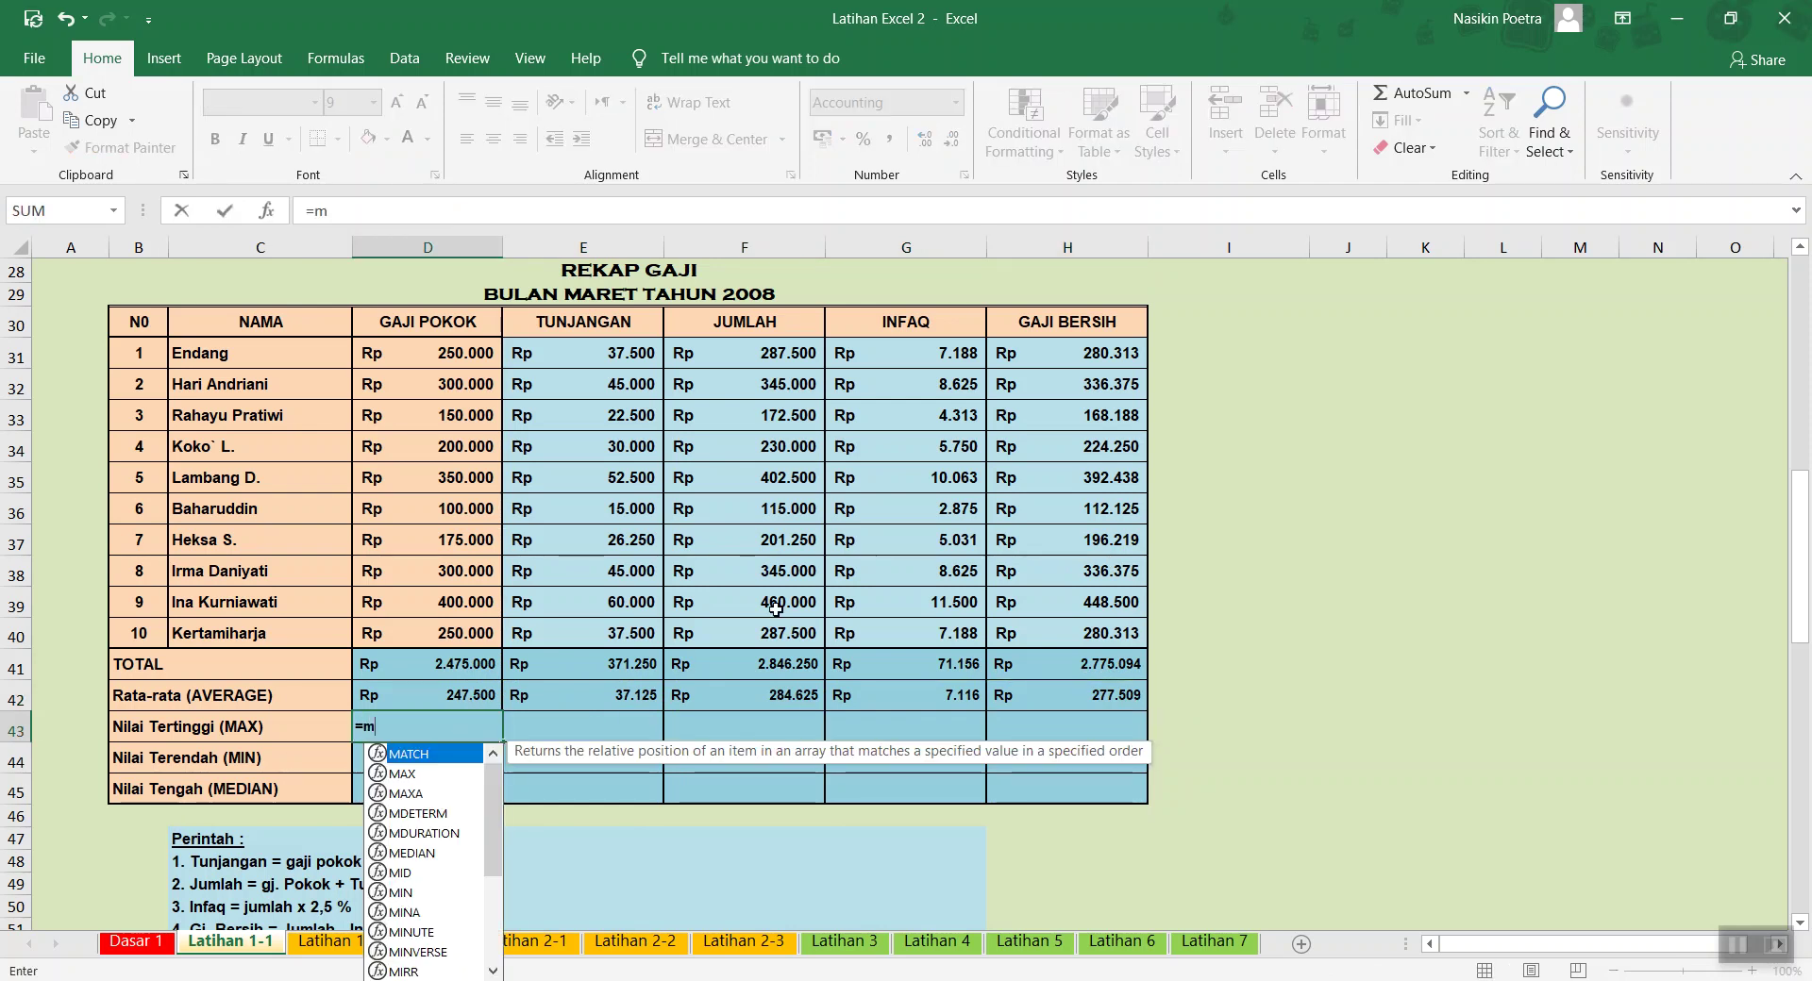
text(ax()
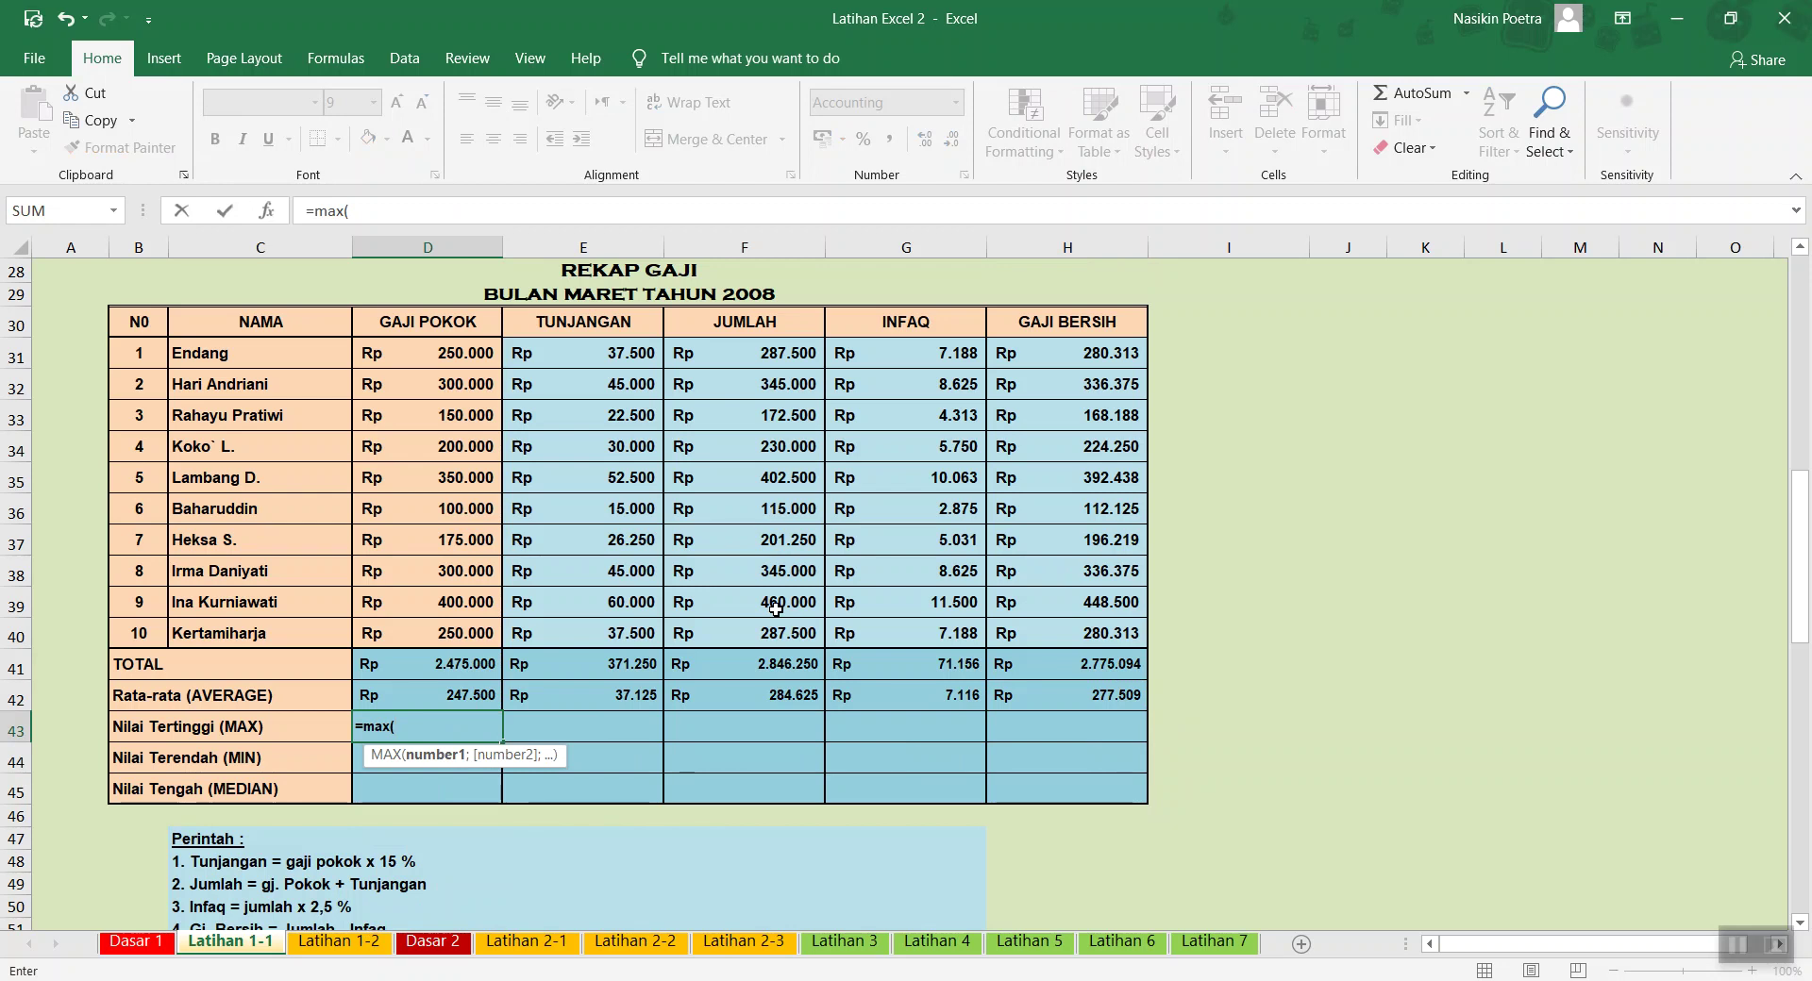
drag(424, 352, 366, 631)
key(Return)
key(Up)
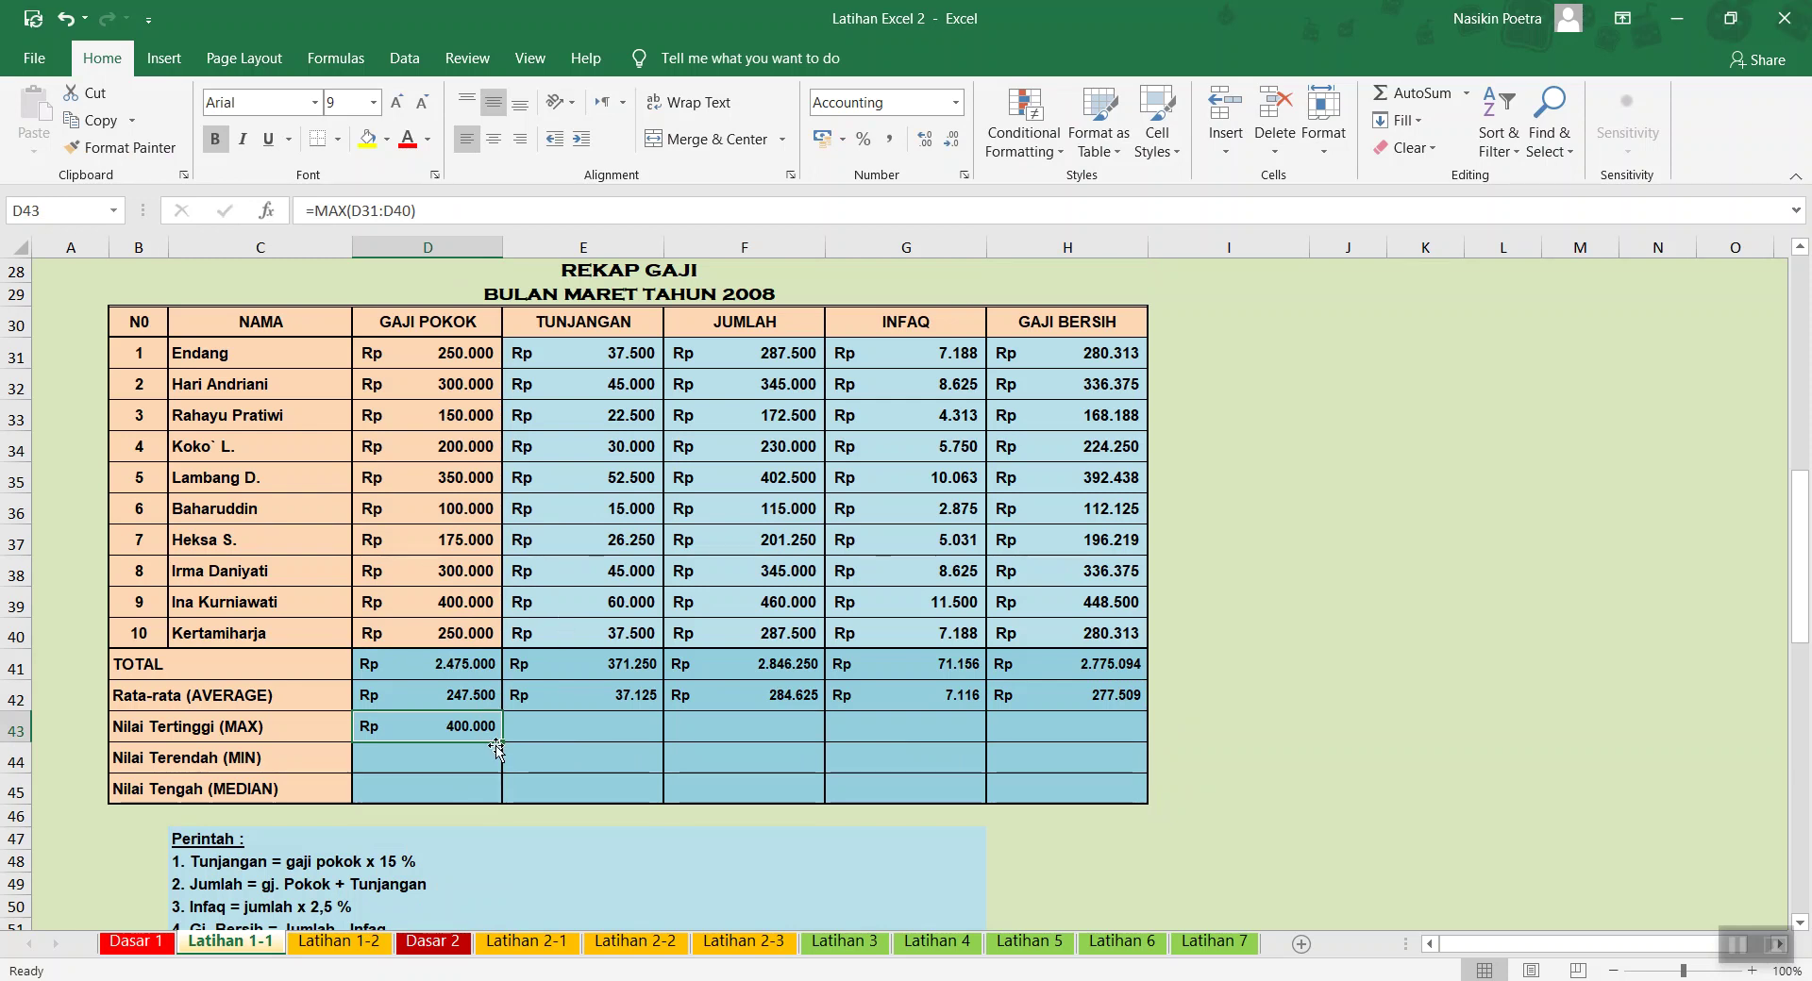
drag(507, 738, 1171, 821)
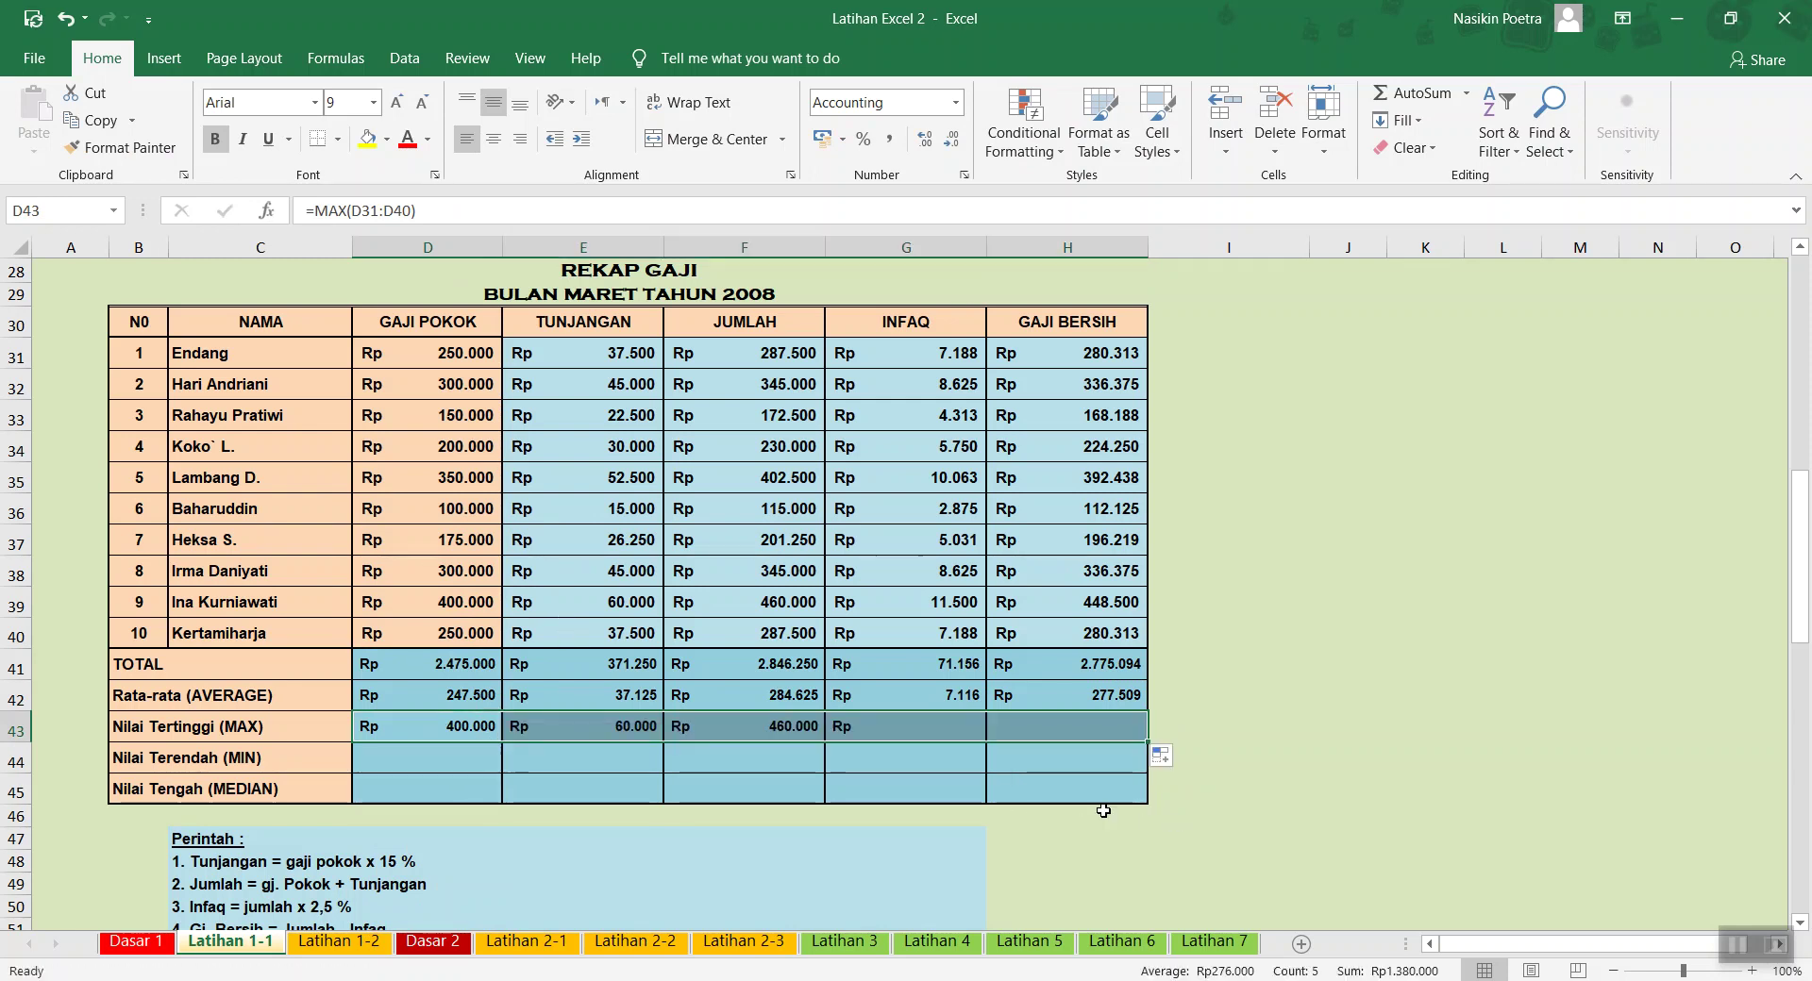
Find the lowest GAJI POKOK in D44 with =MIN(D31:D40) and copy the formula across to H44
click(425, 759)
text(=)
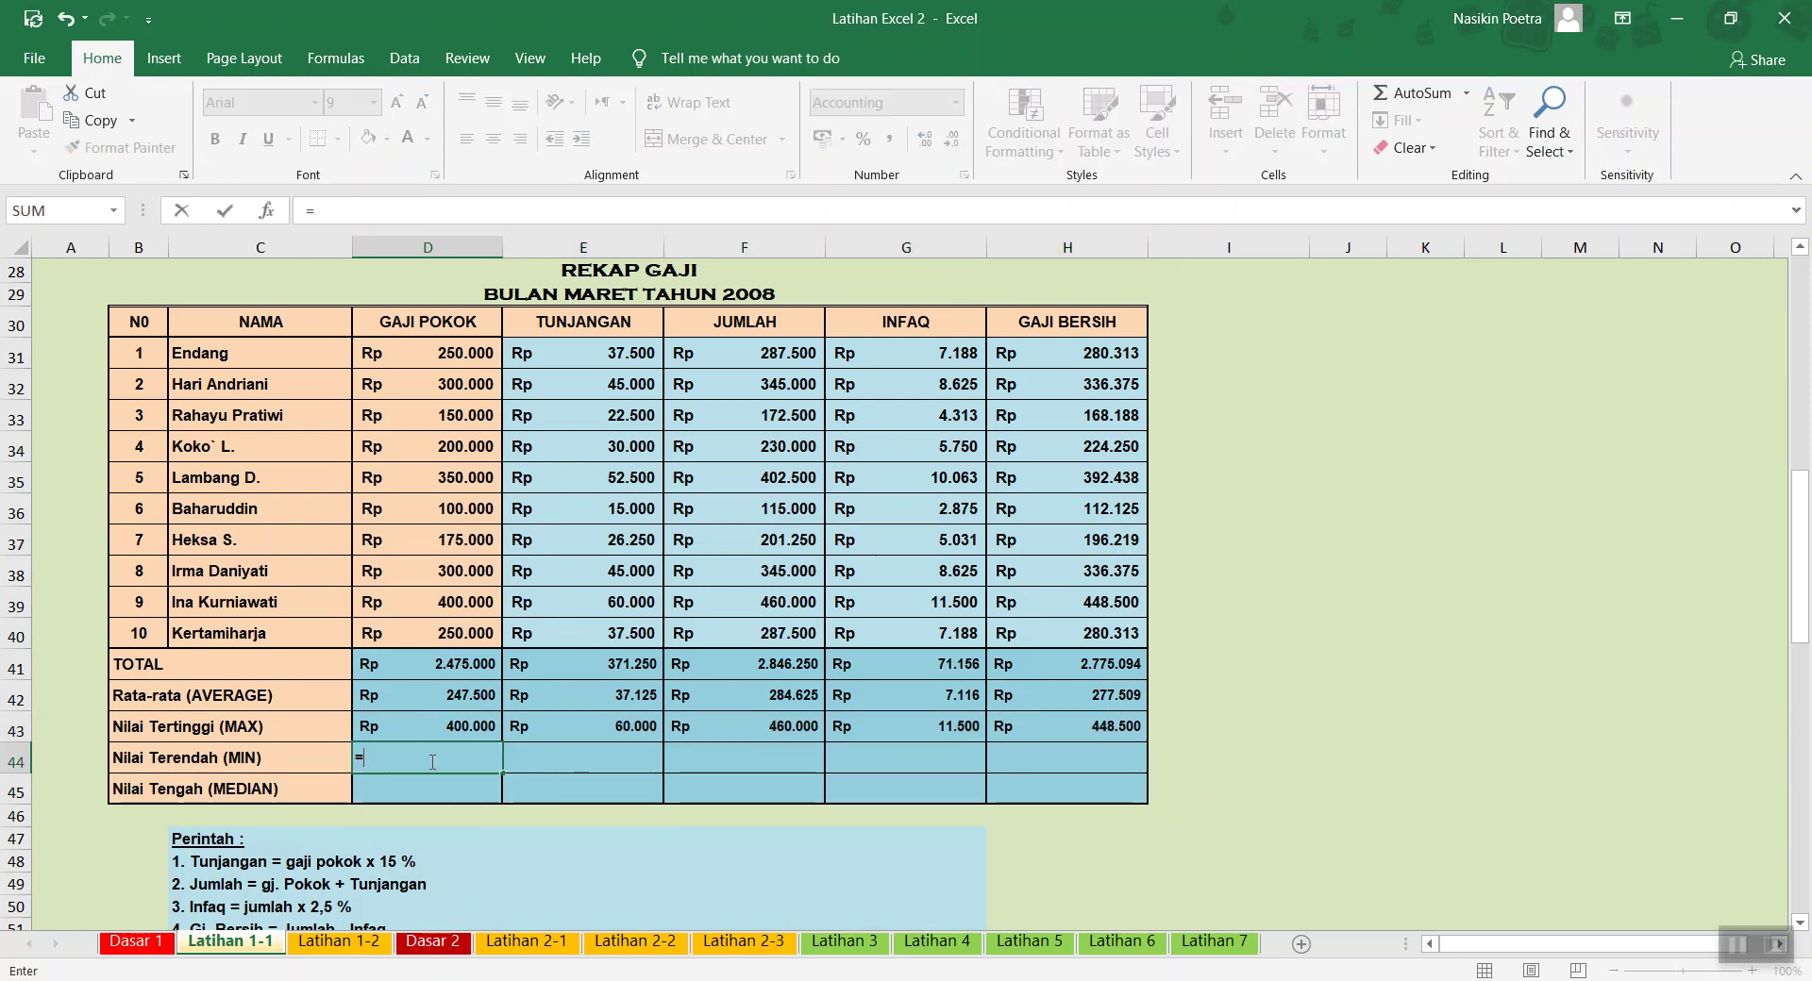
text(min()
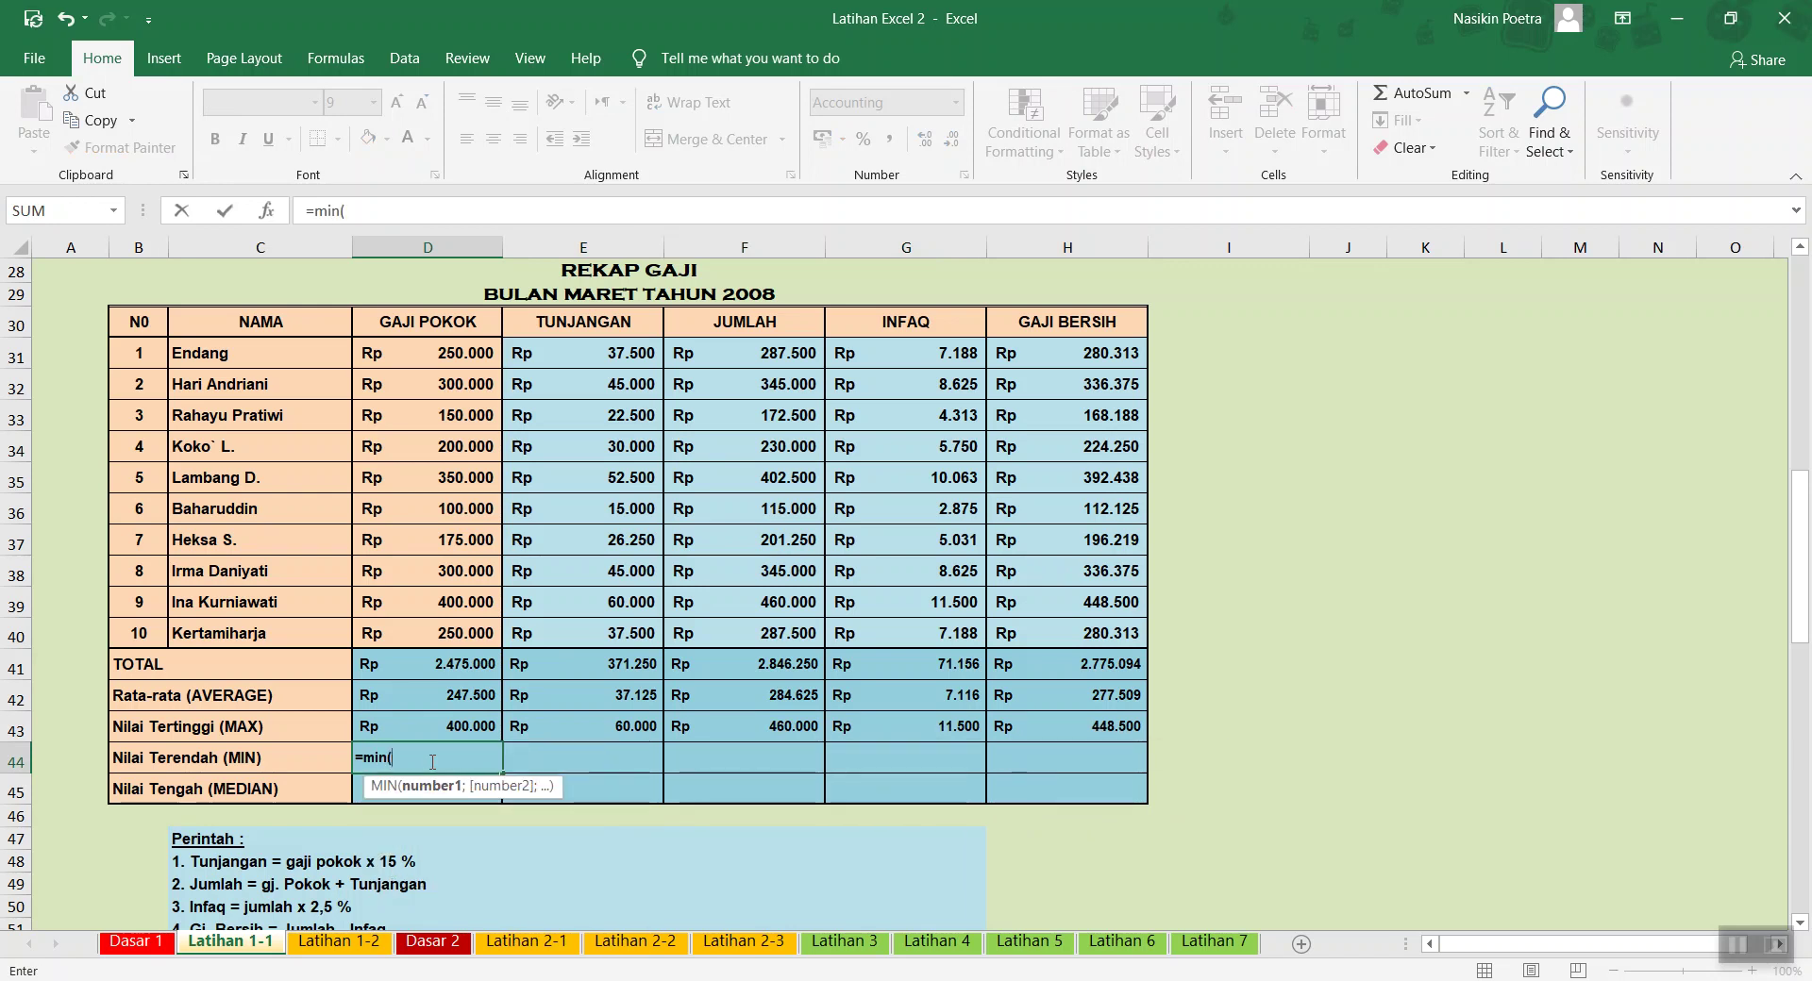
drag(421, 352, 391, 631)
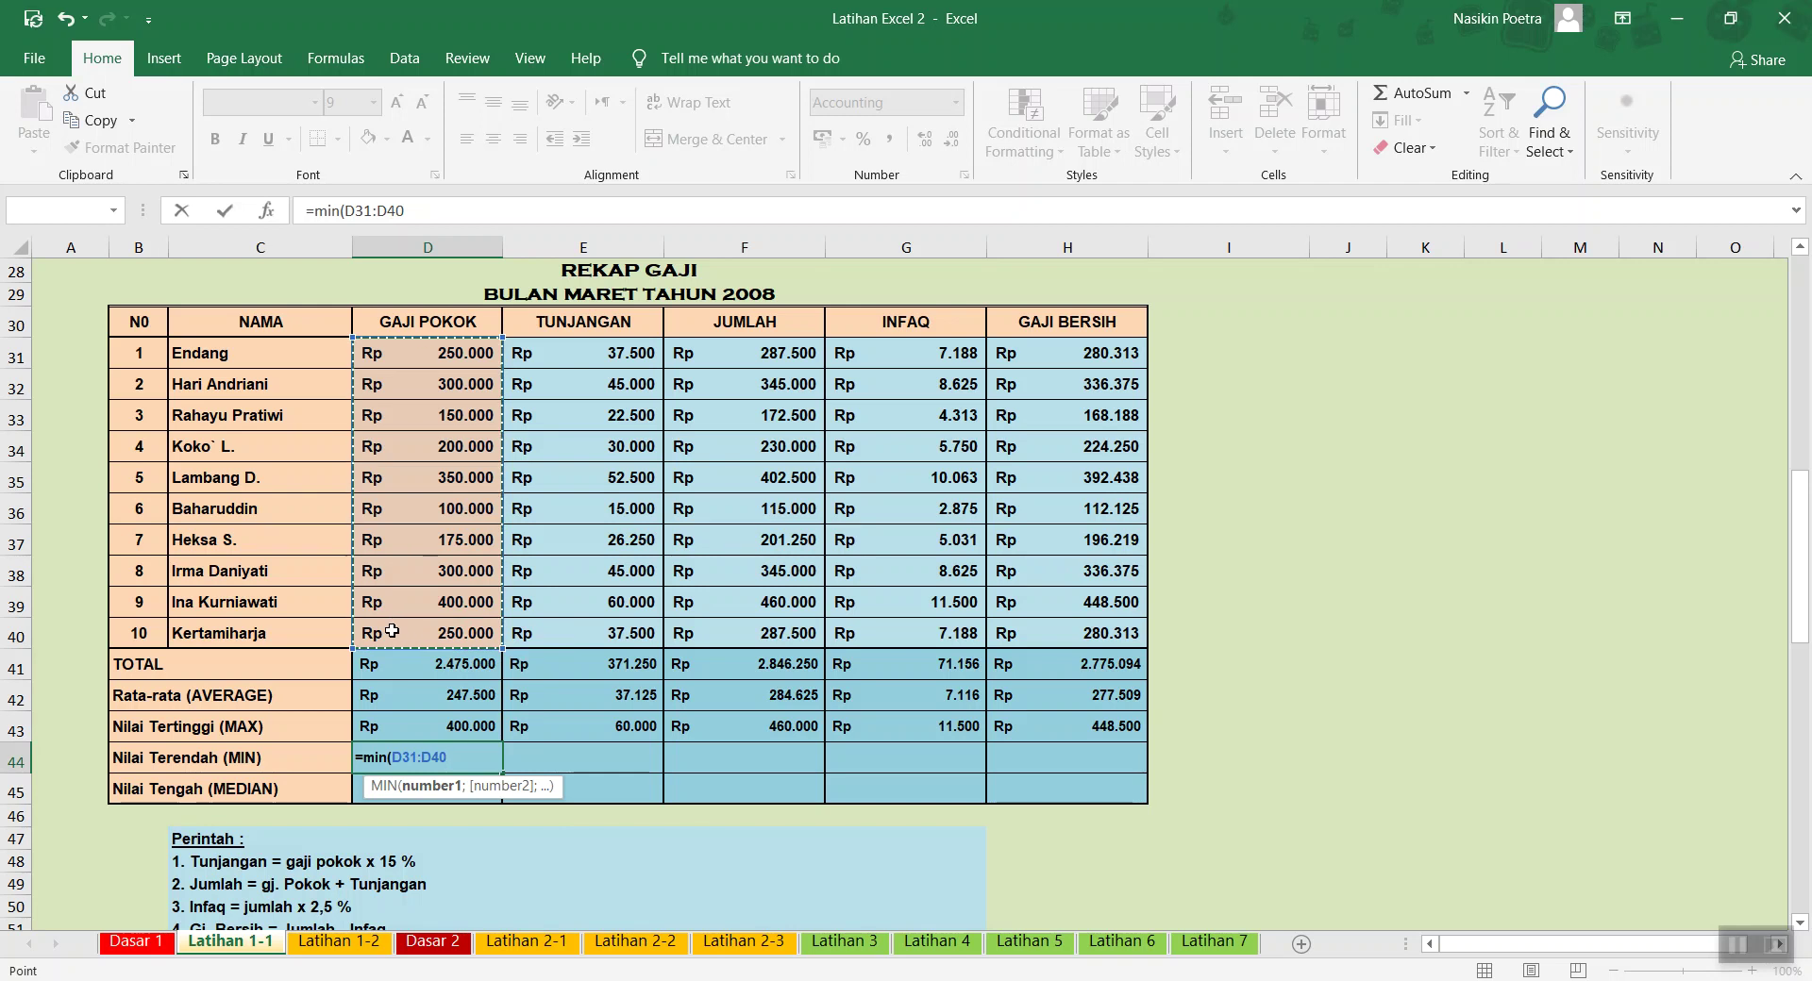
text())
key(Return)
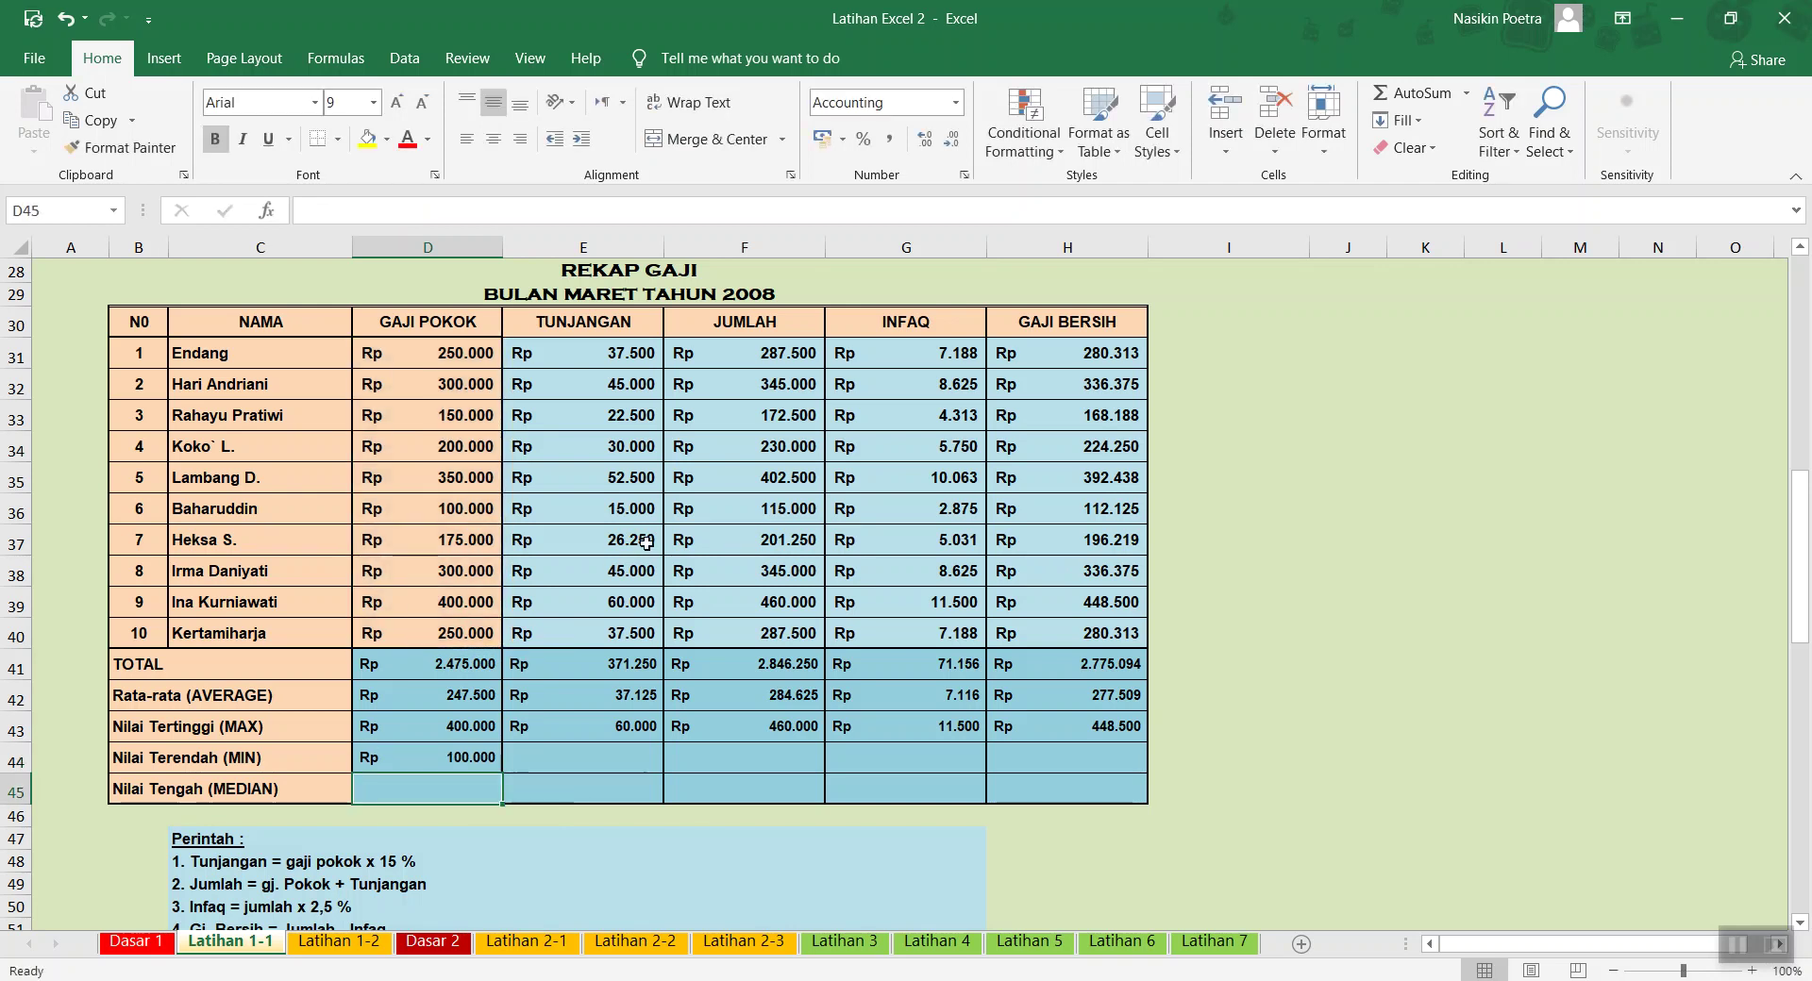
key(Up)
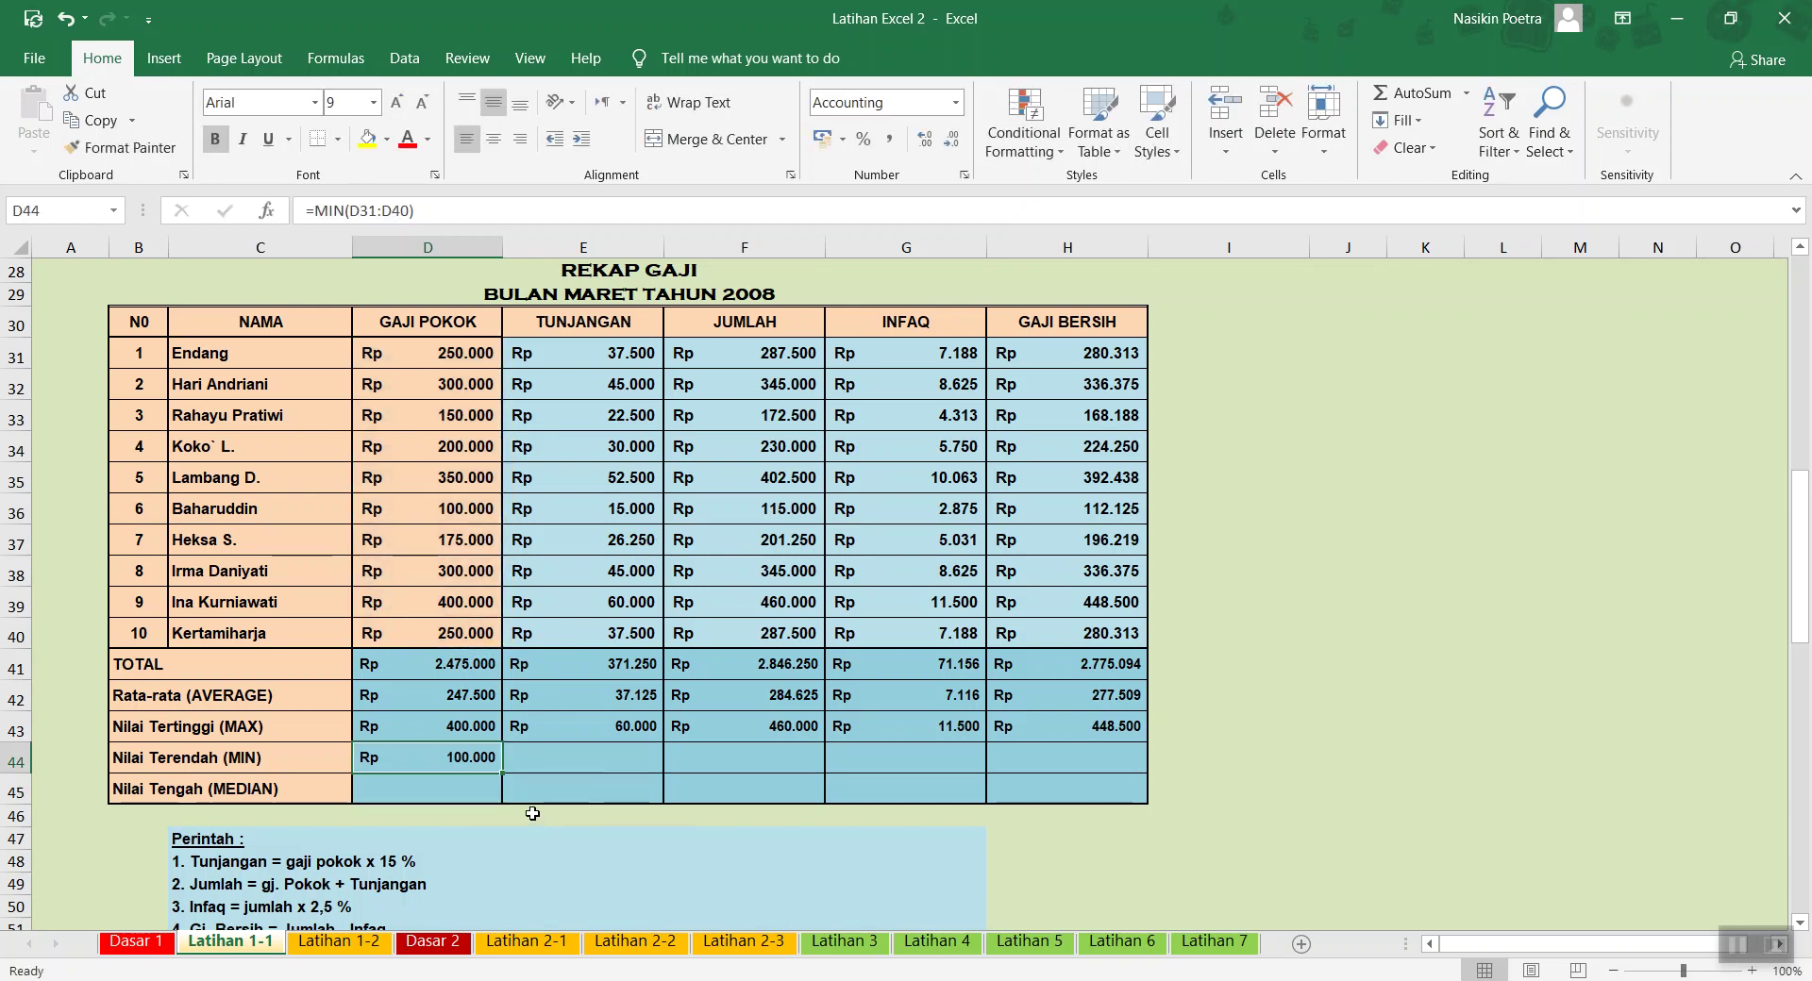
drag(508, 776, 1120, 754)
Calculate the middle value of GAJI POKOK in D45 with =MEDIAN(D31:D40)
click(424, 787)
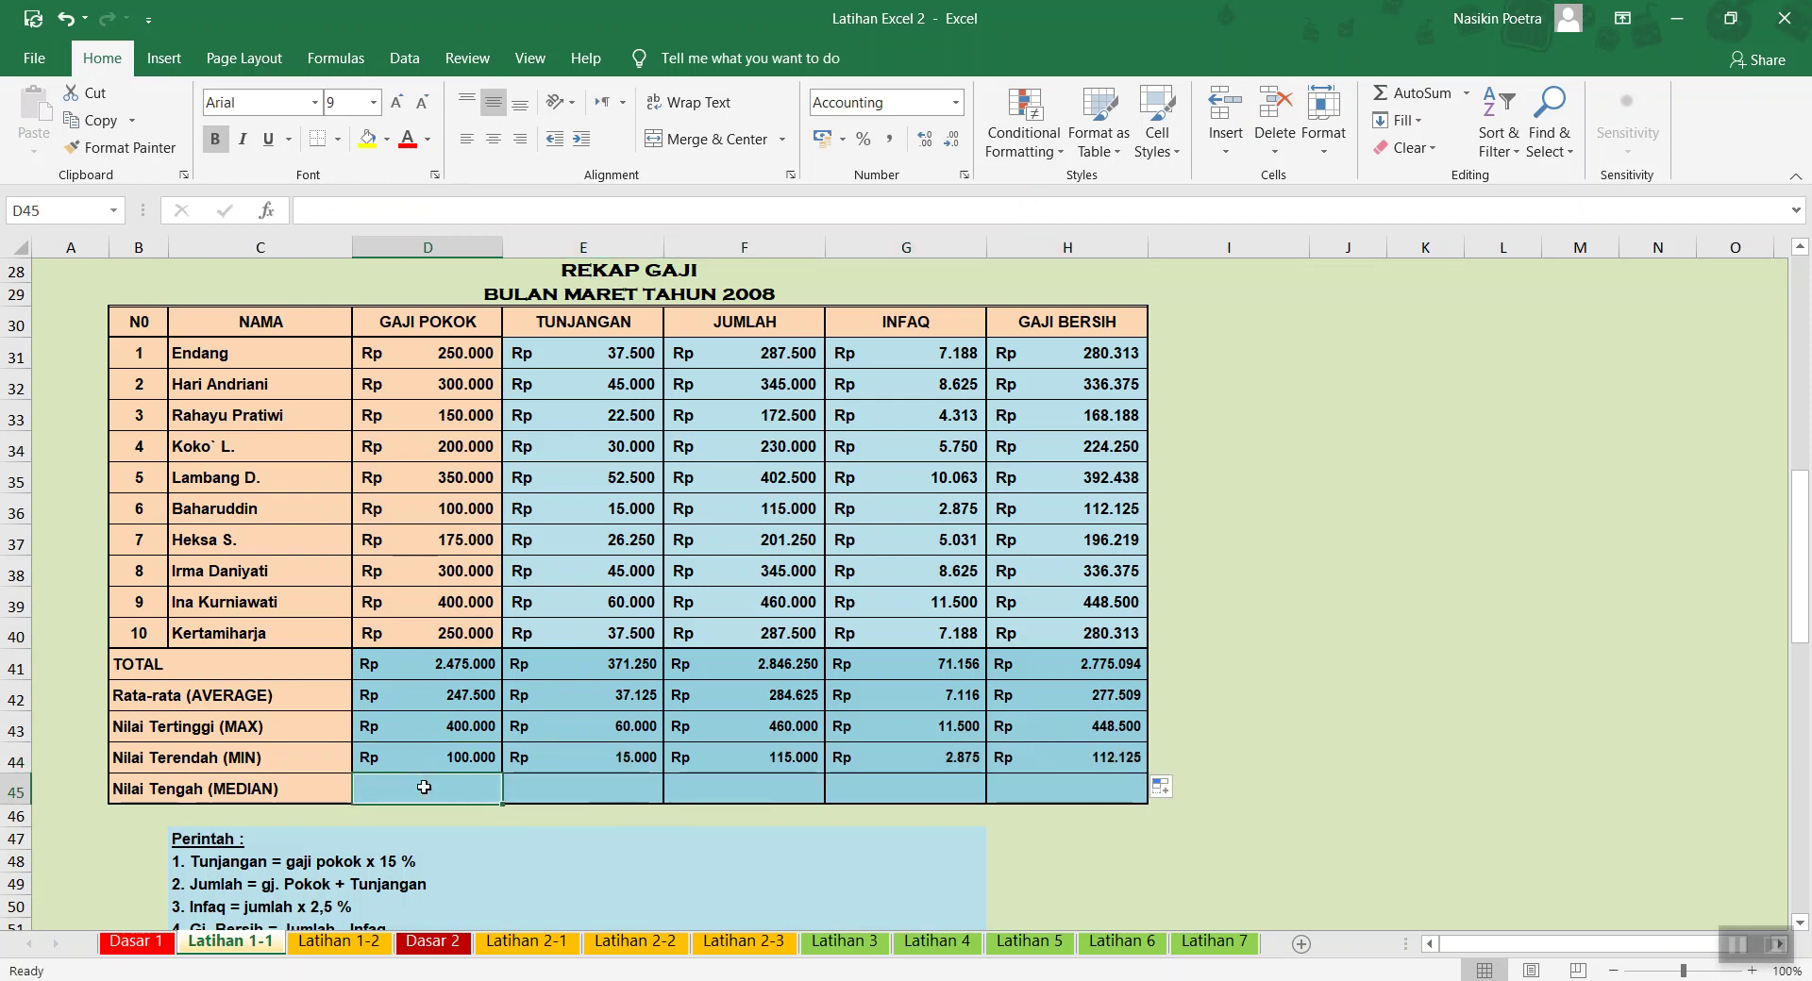
text(=med)
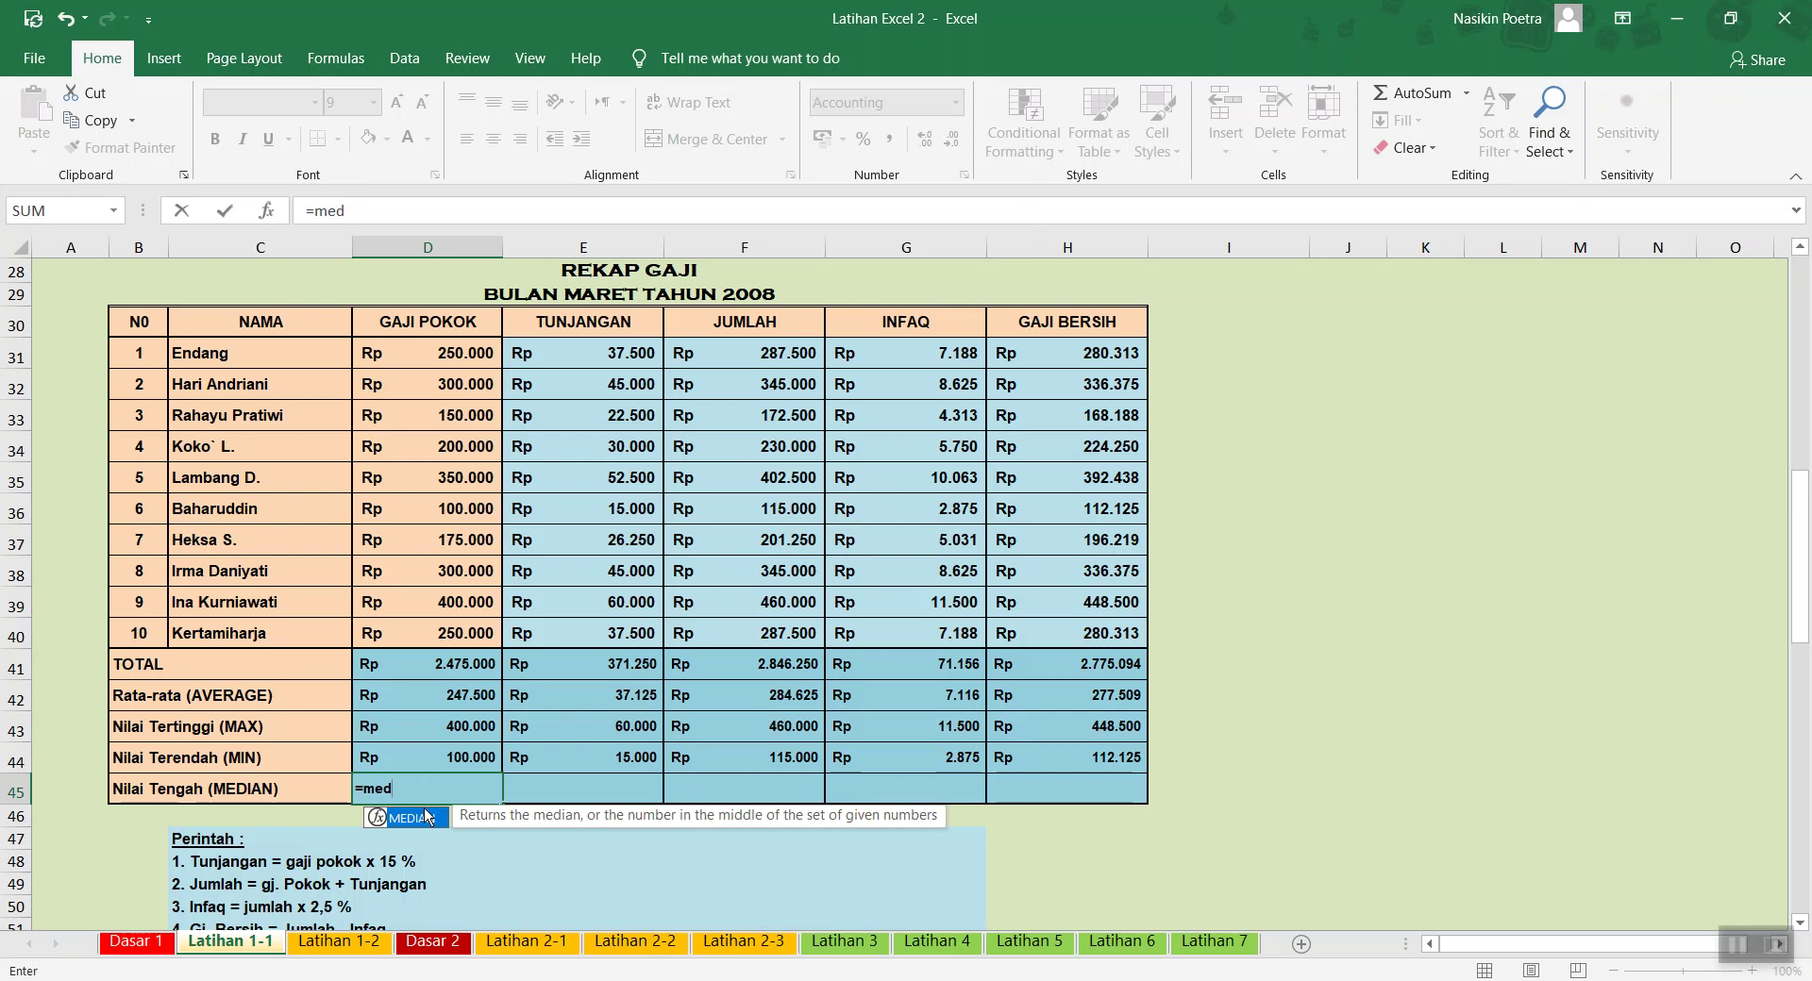
double_click(426, 817)
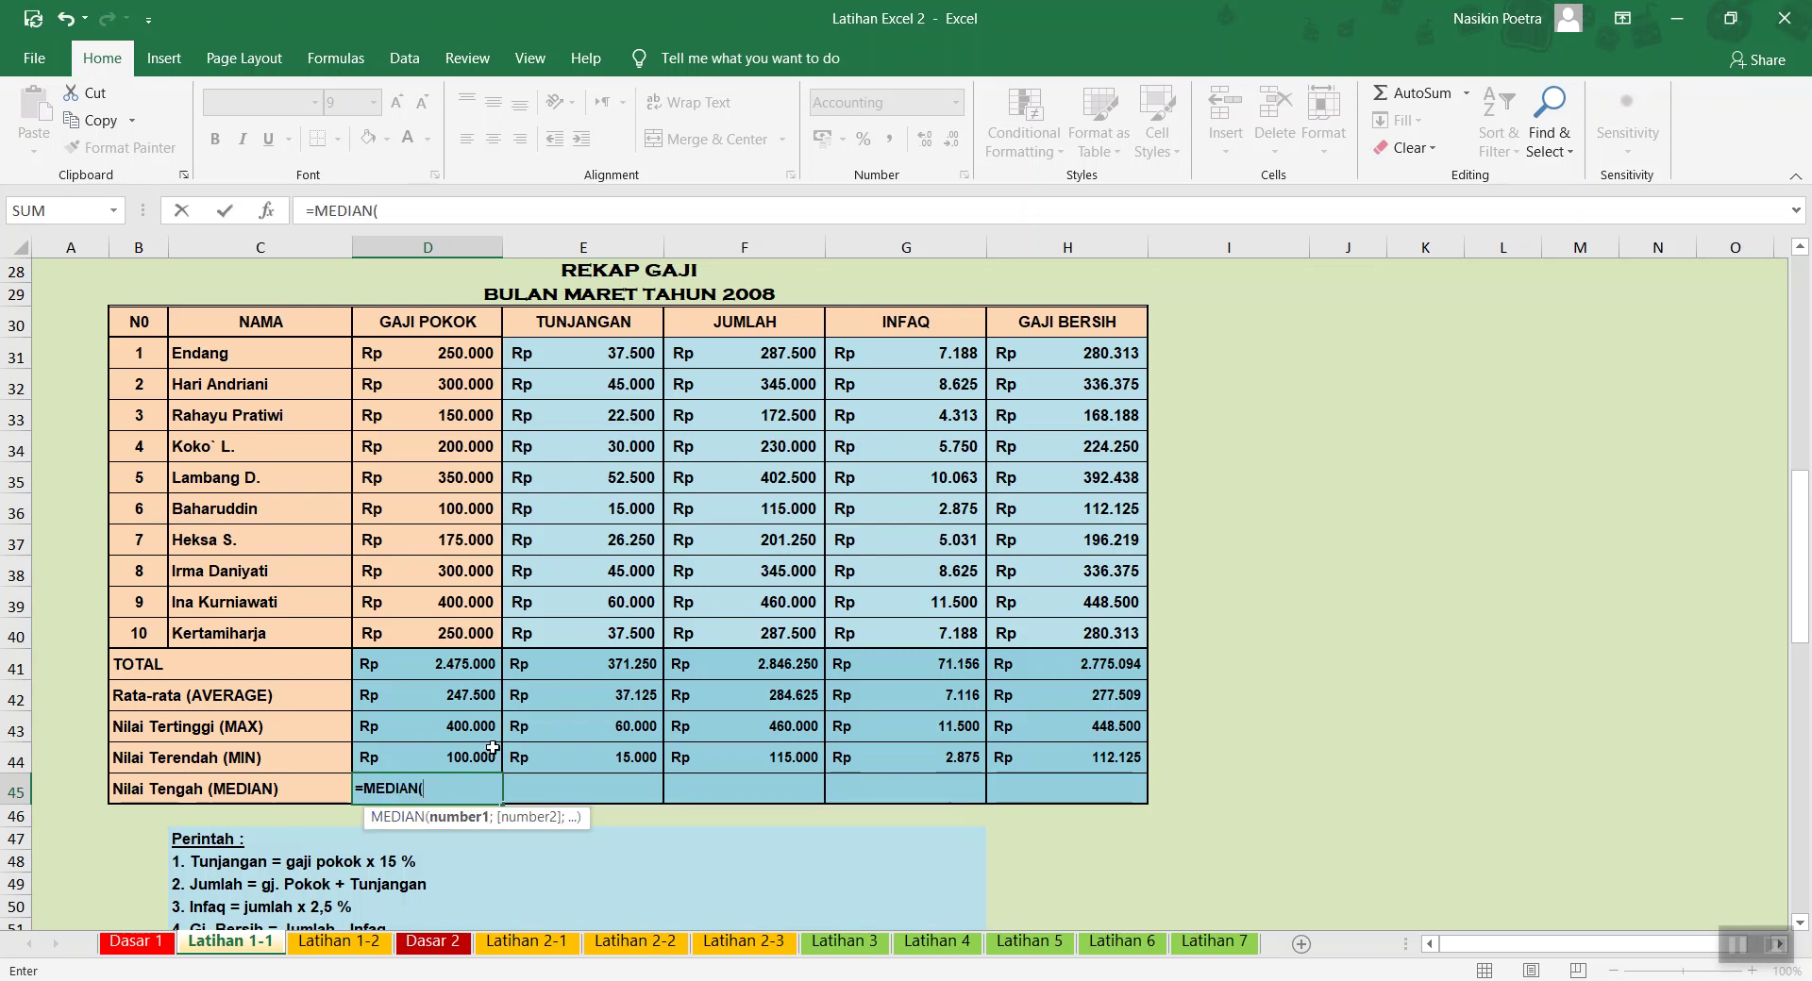
drag(442, 354, 431, 631)
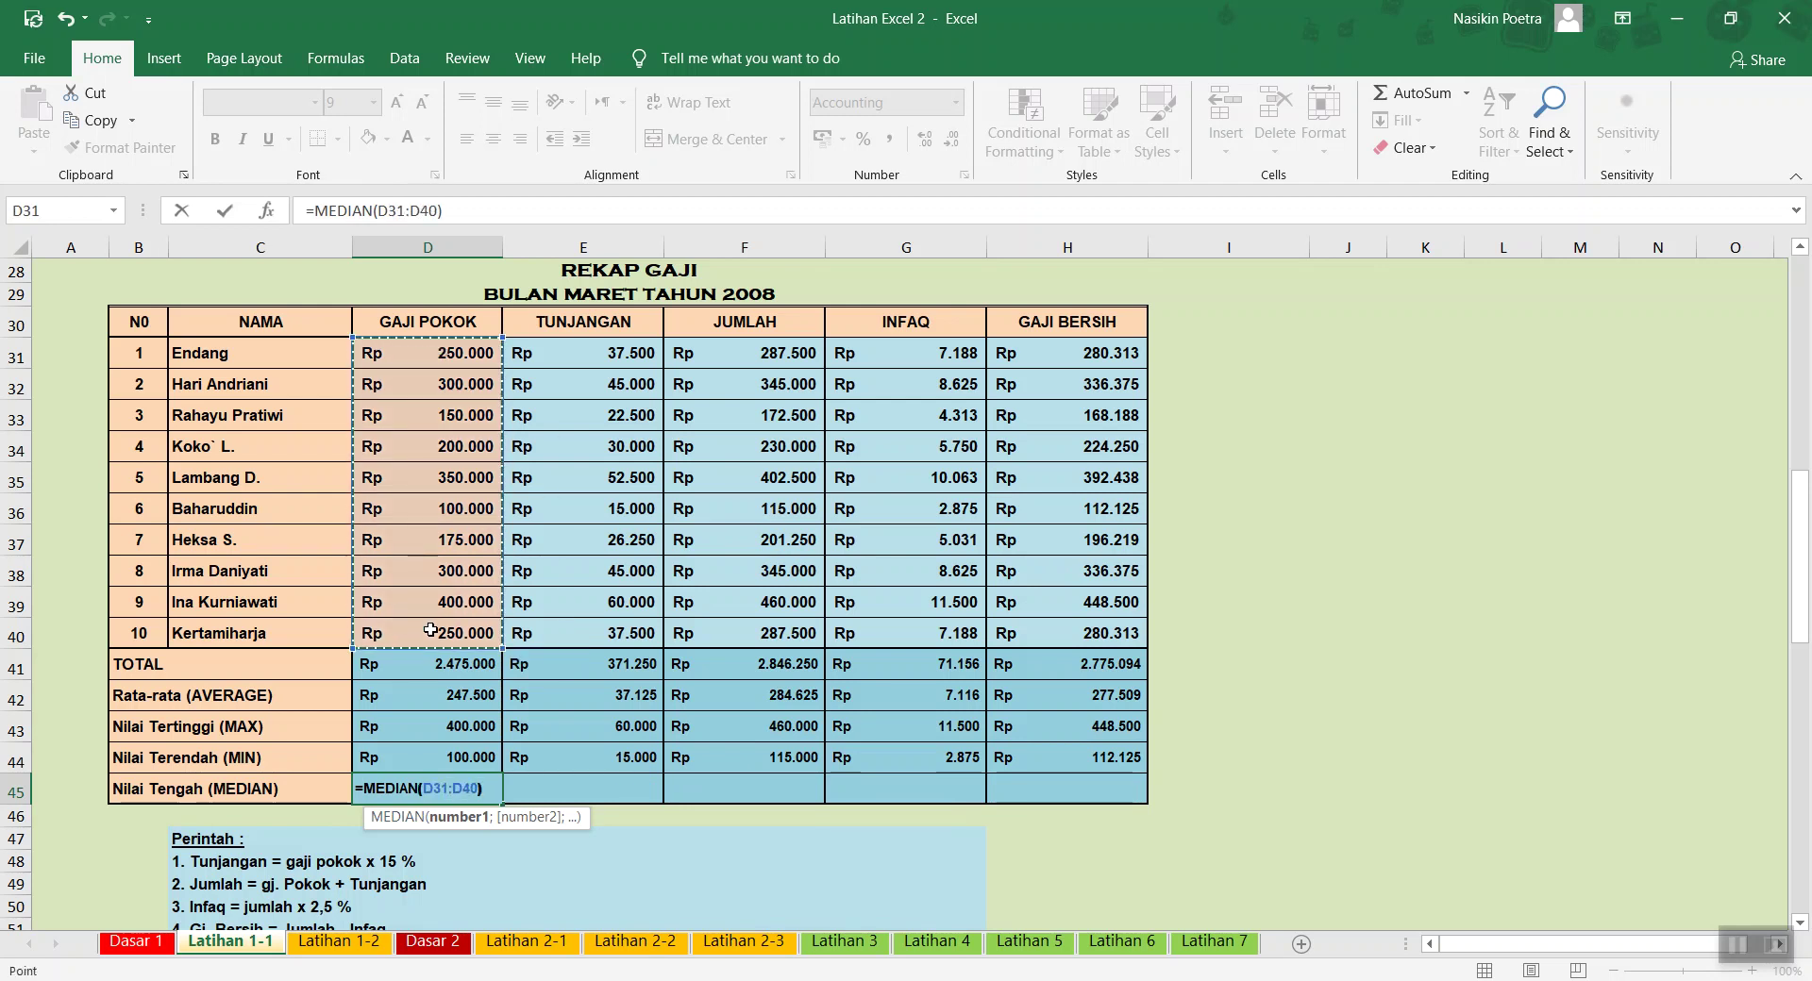
key(Return)
key(Up)
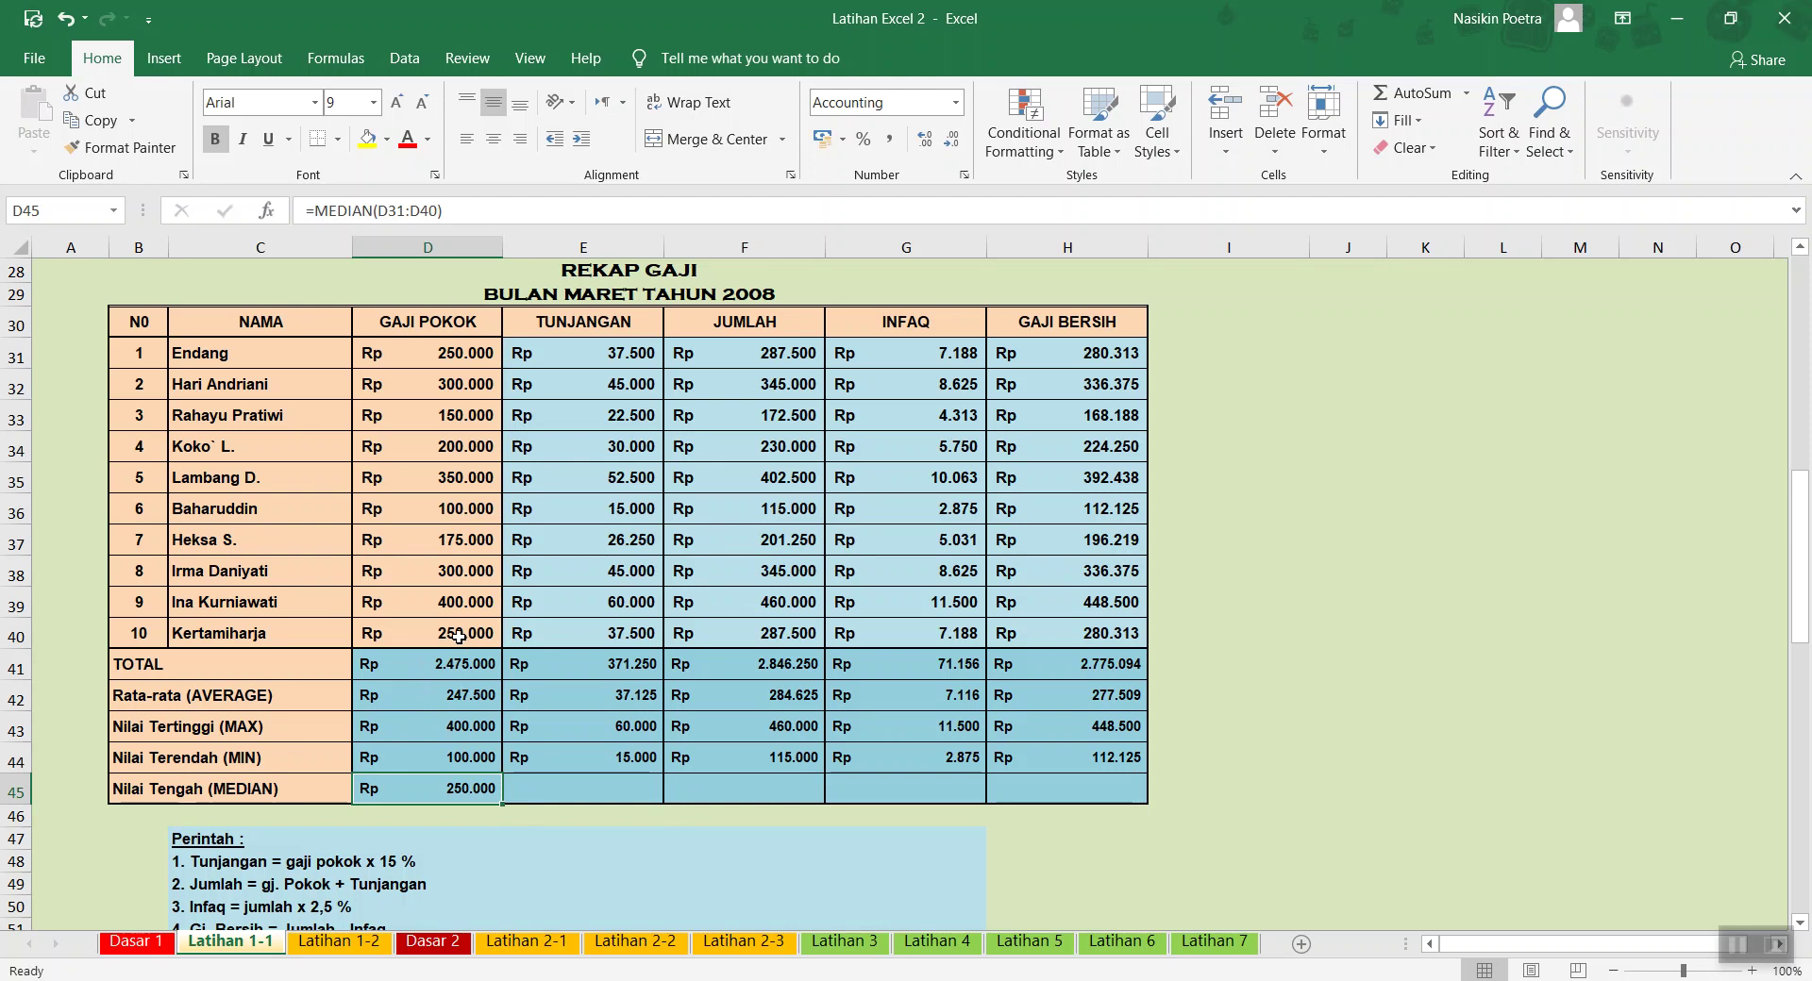
Copy the MEDIAN formula from D45 across to H45 and check the finished salary table against its Perintah instructions
drag(501, 802, 1142, 873)
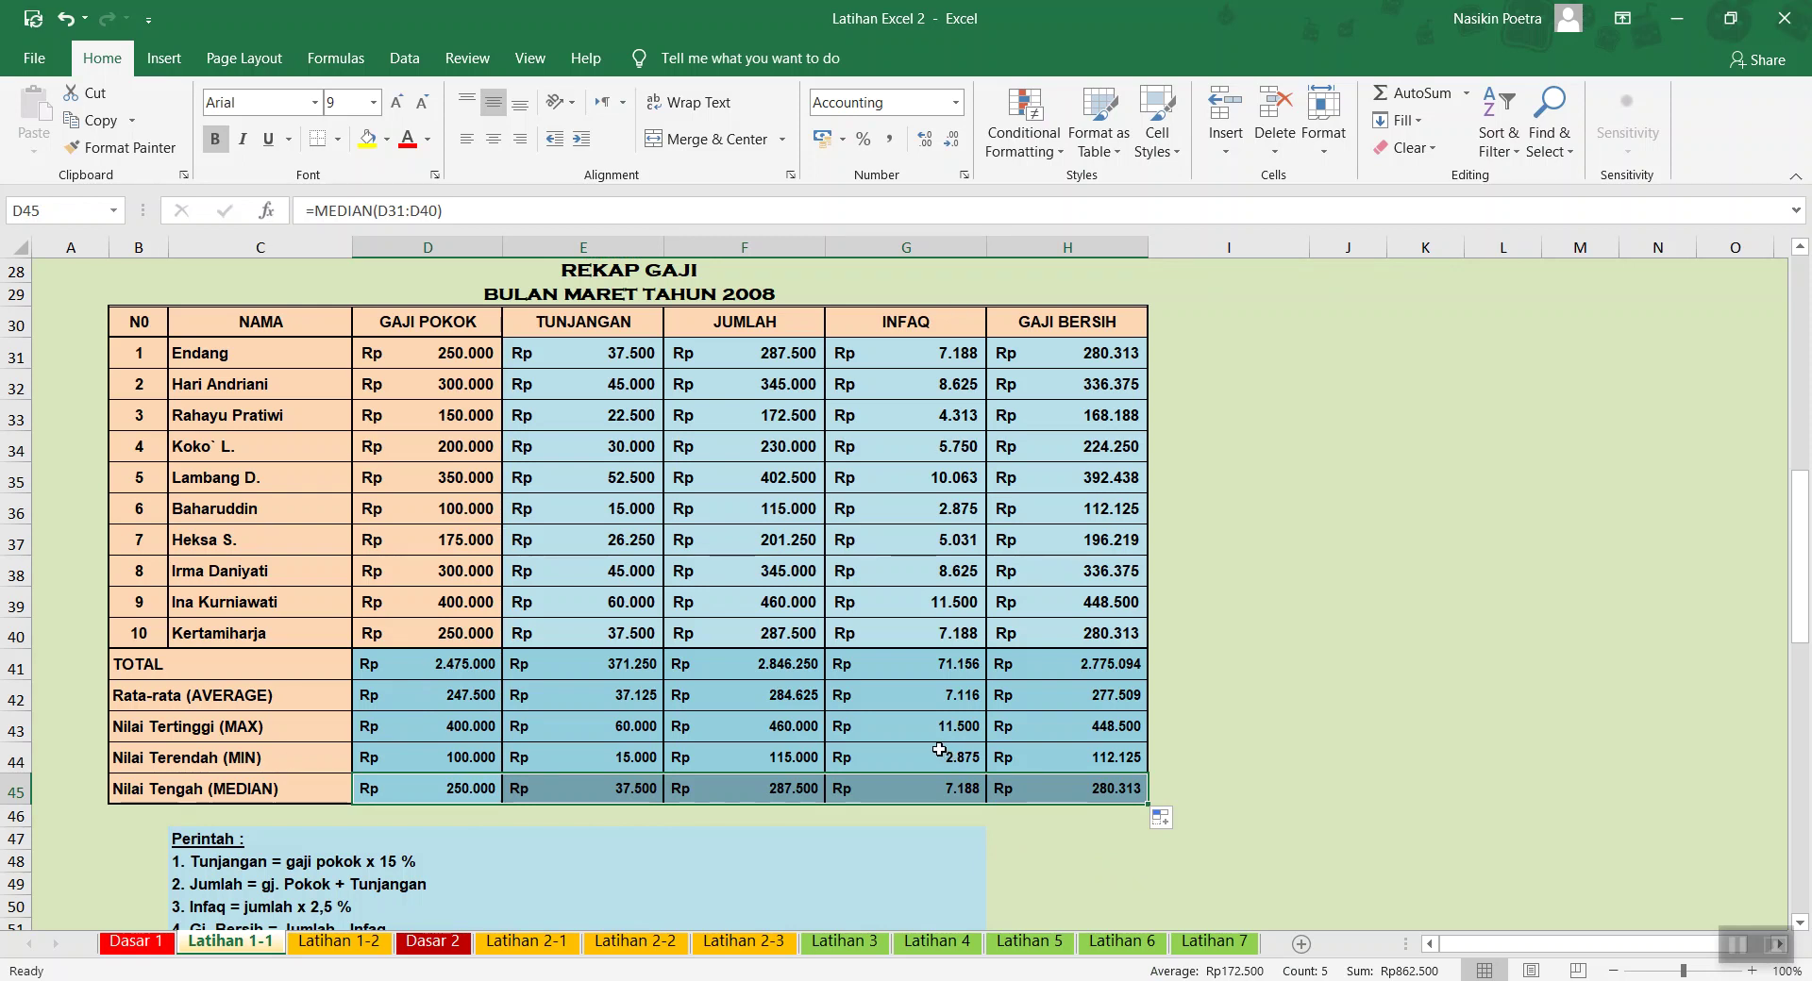
scroll(929, 746, down, 4)
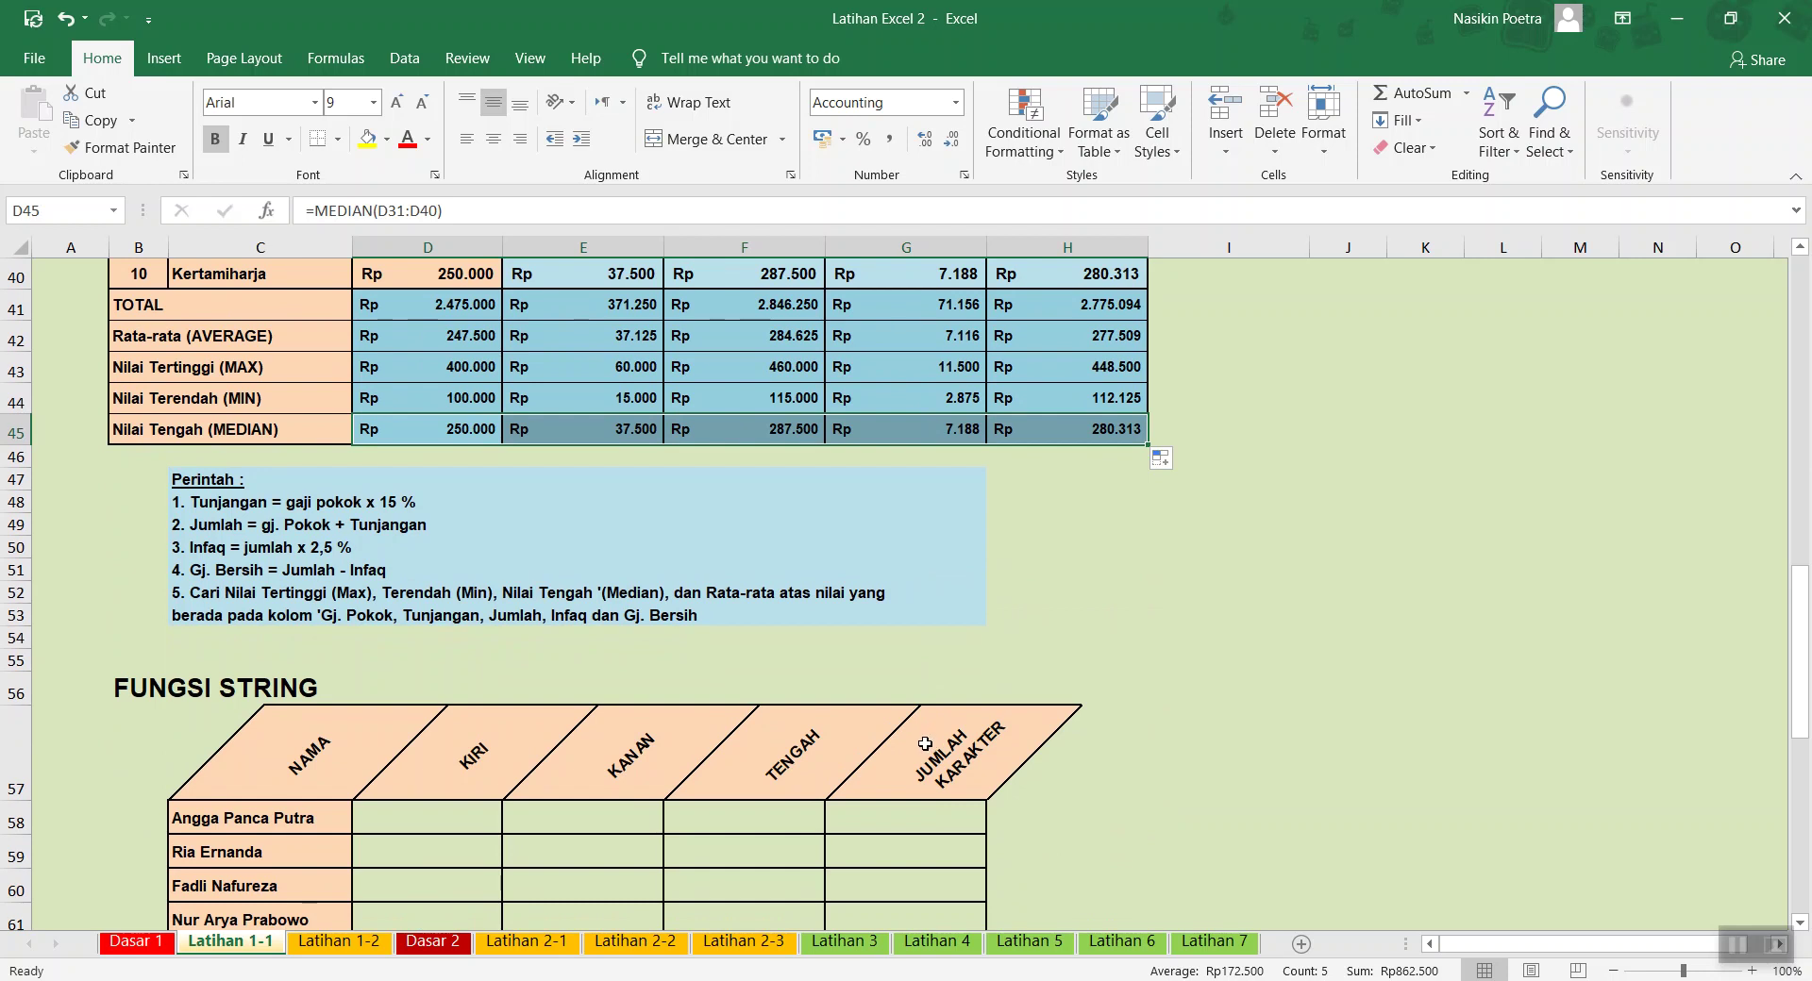
scroll(925, 745, up, 4)
scroll(906, 736, down, 4)
Examine the FUNGSI STRING table, its LEFT, RIGHT, MID and LEN instructions, and the Kode splitting table below it
scroll(902, 730, down, 6)
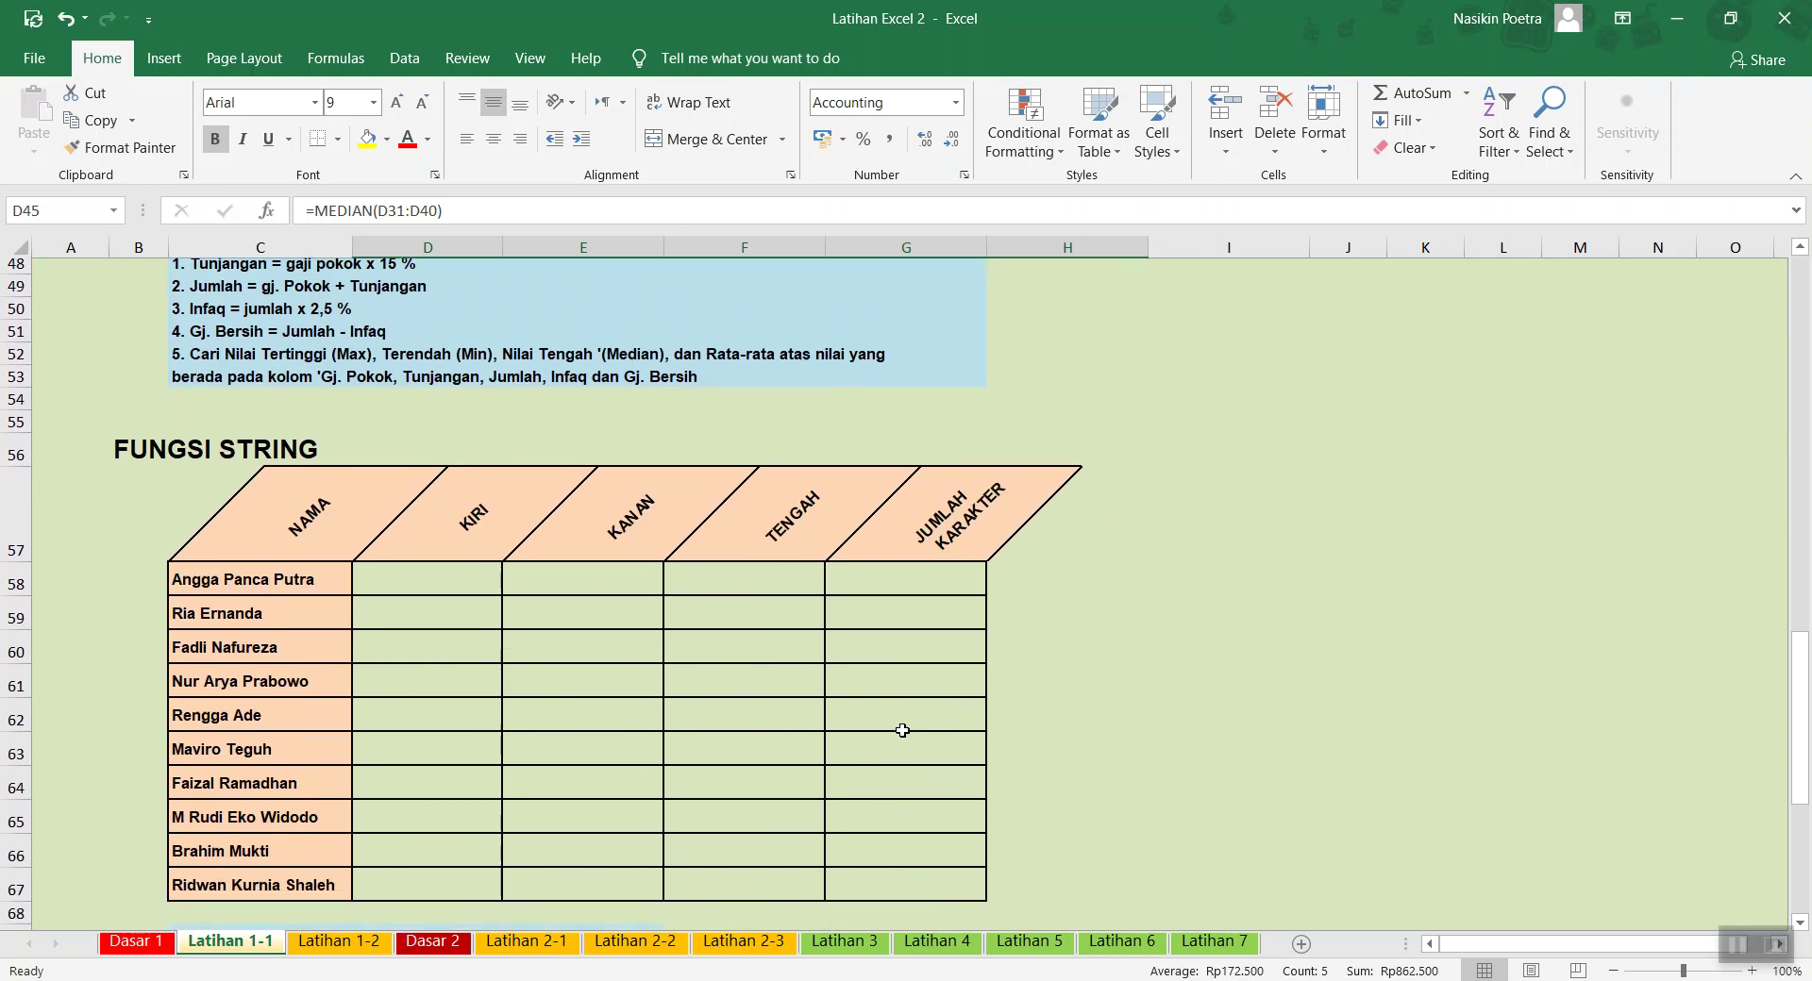
scroll(903, 731, down, 1)
scroll(877, 722, up, 2)
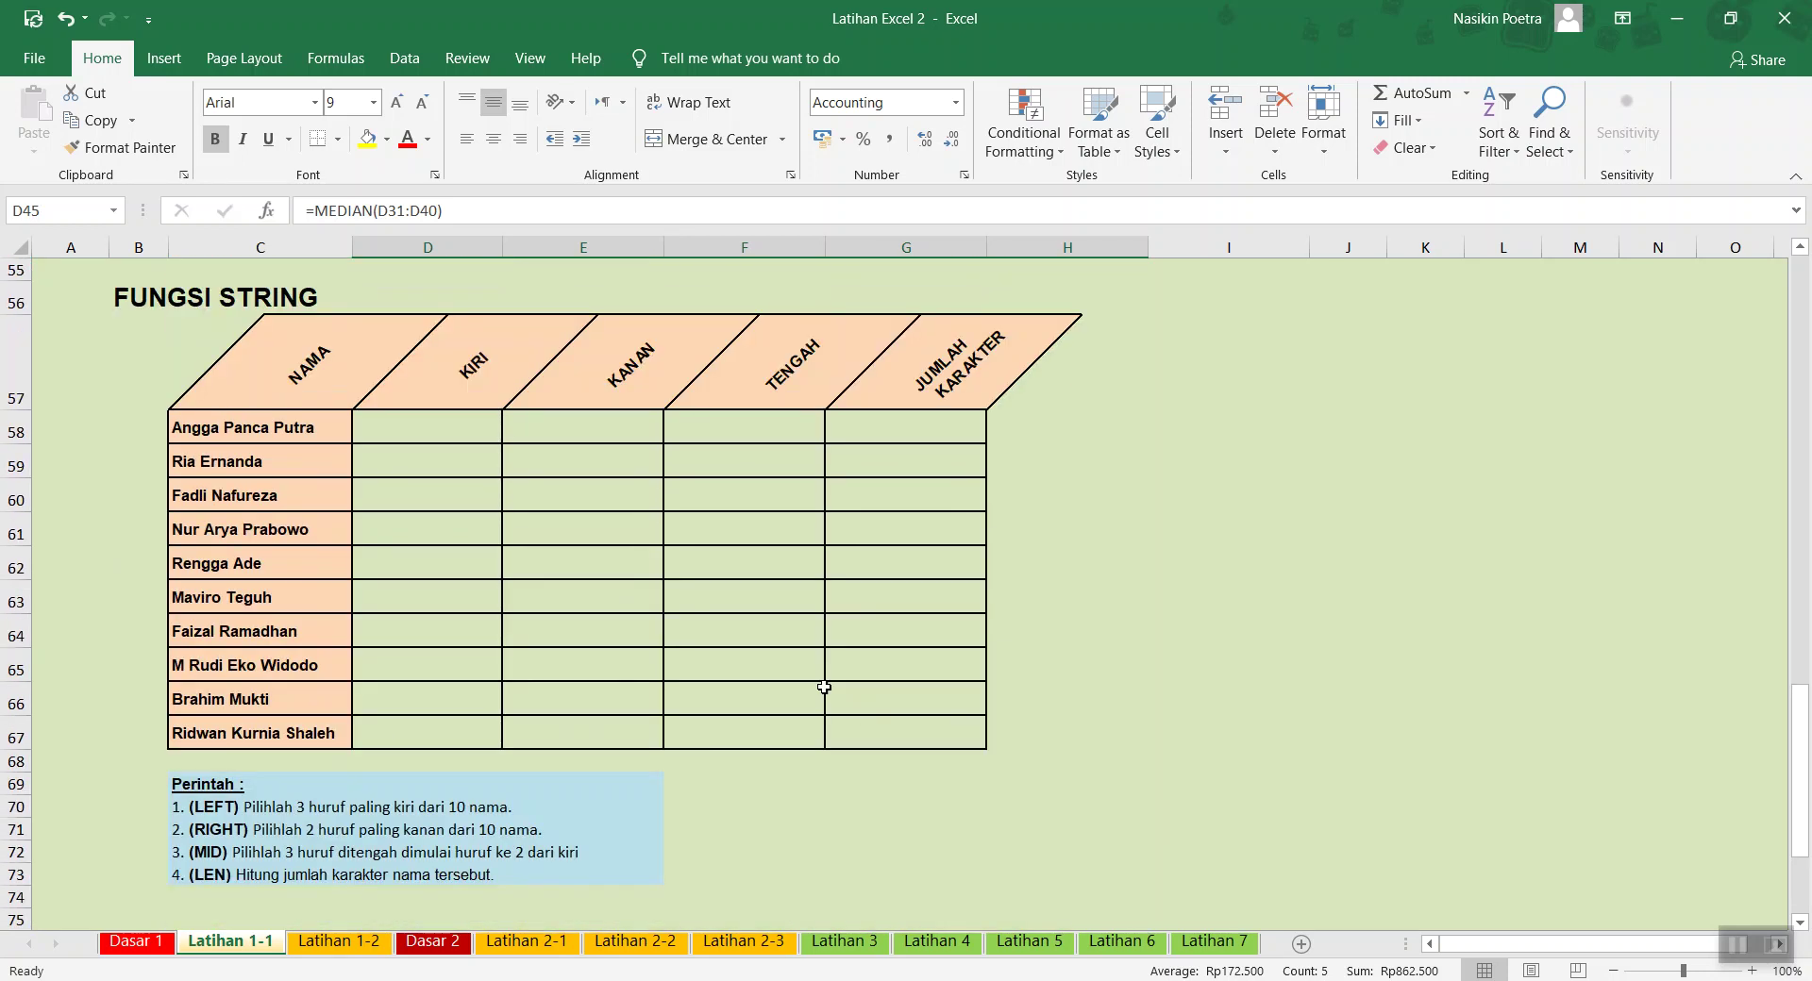
scroll(451, 589, down, 1)
scroll(444, 594, down, 4)
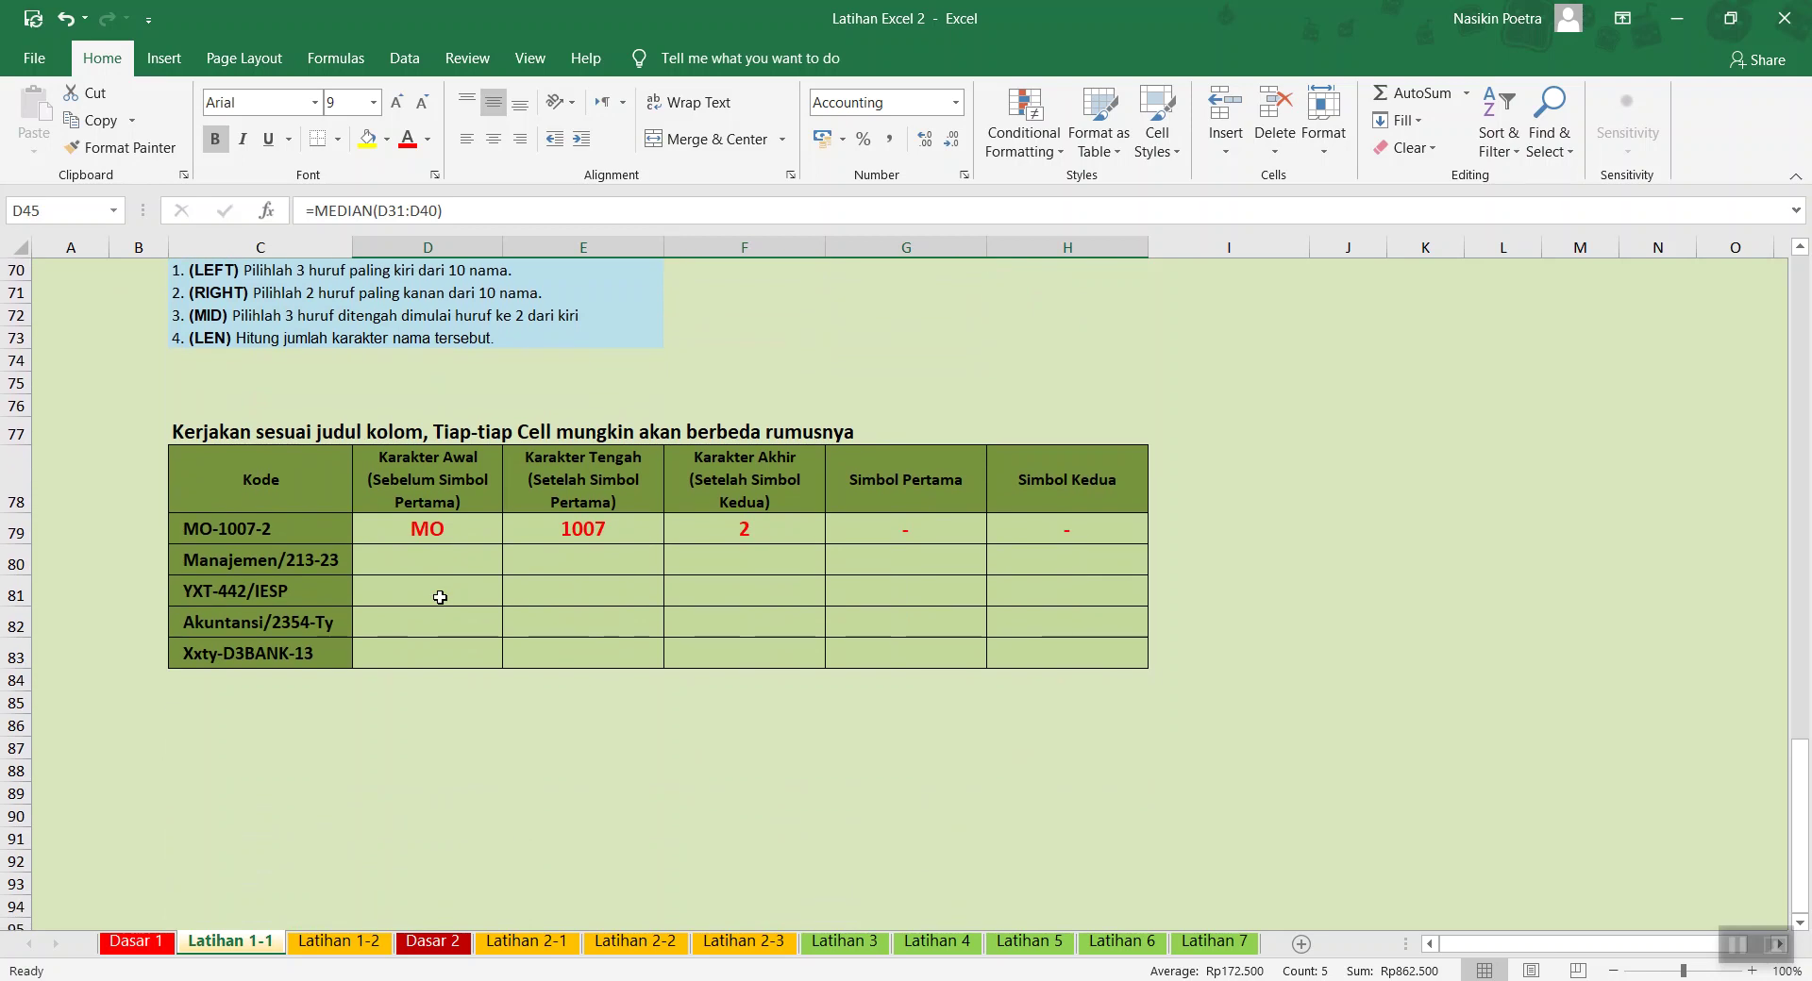
scroll(440, 597, down, 2)
scroll(440, 597, up, 3)
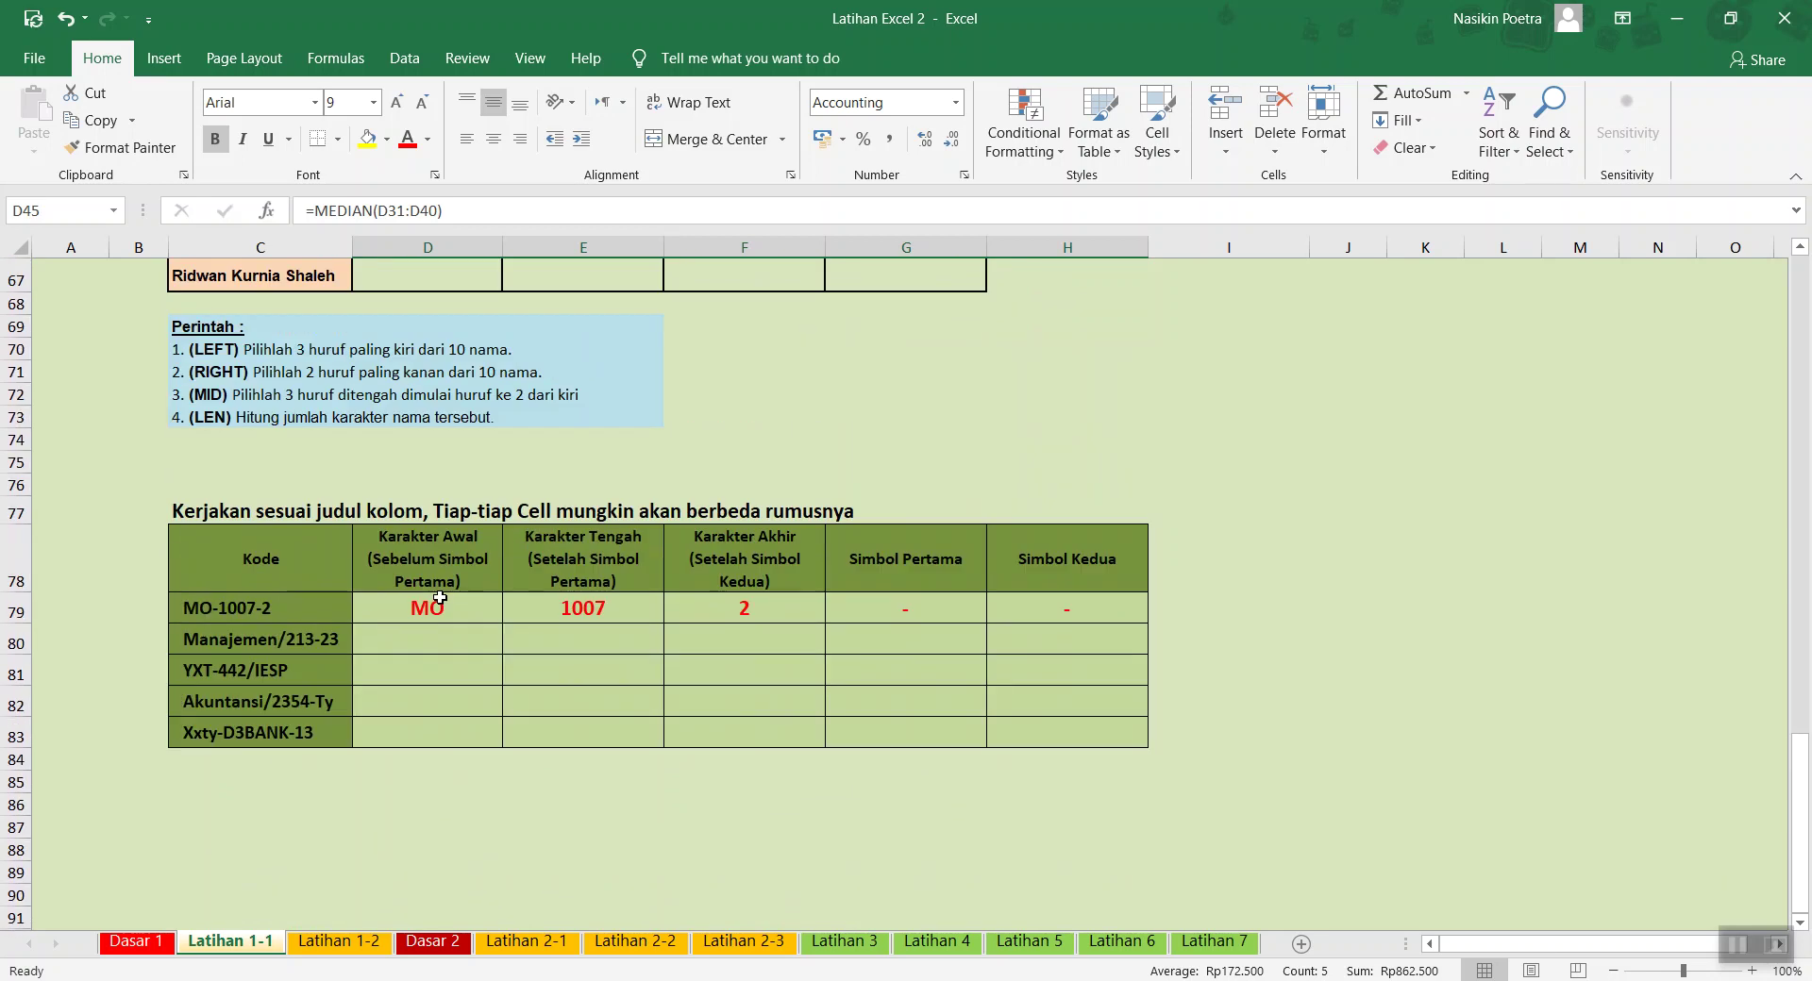
scroll(440, 598, up, 5)
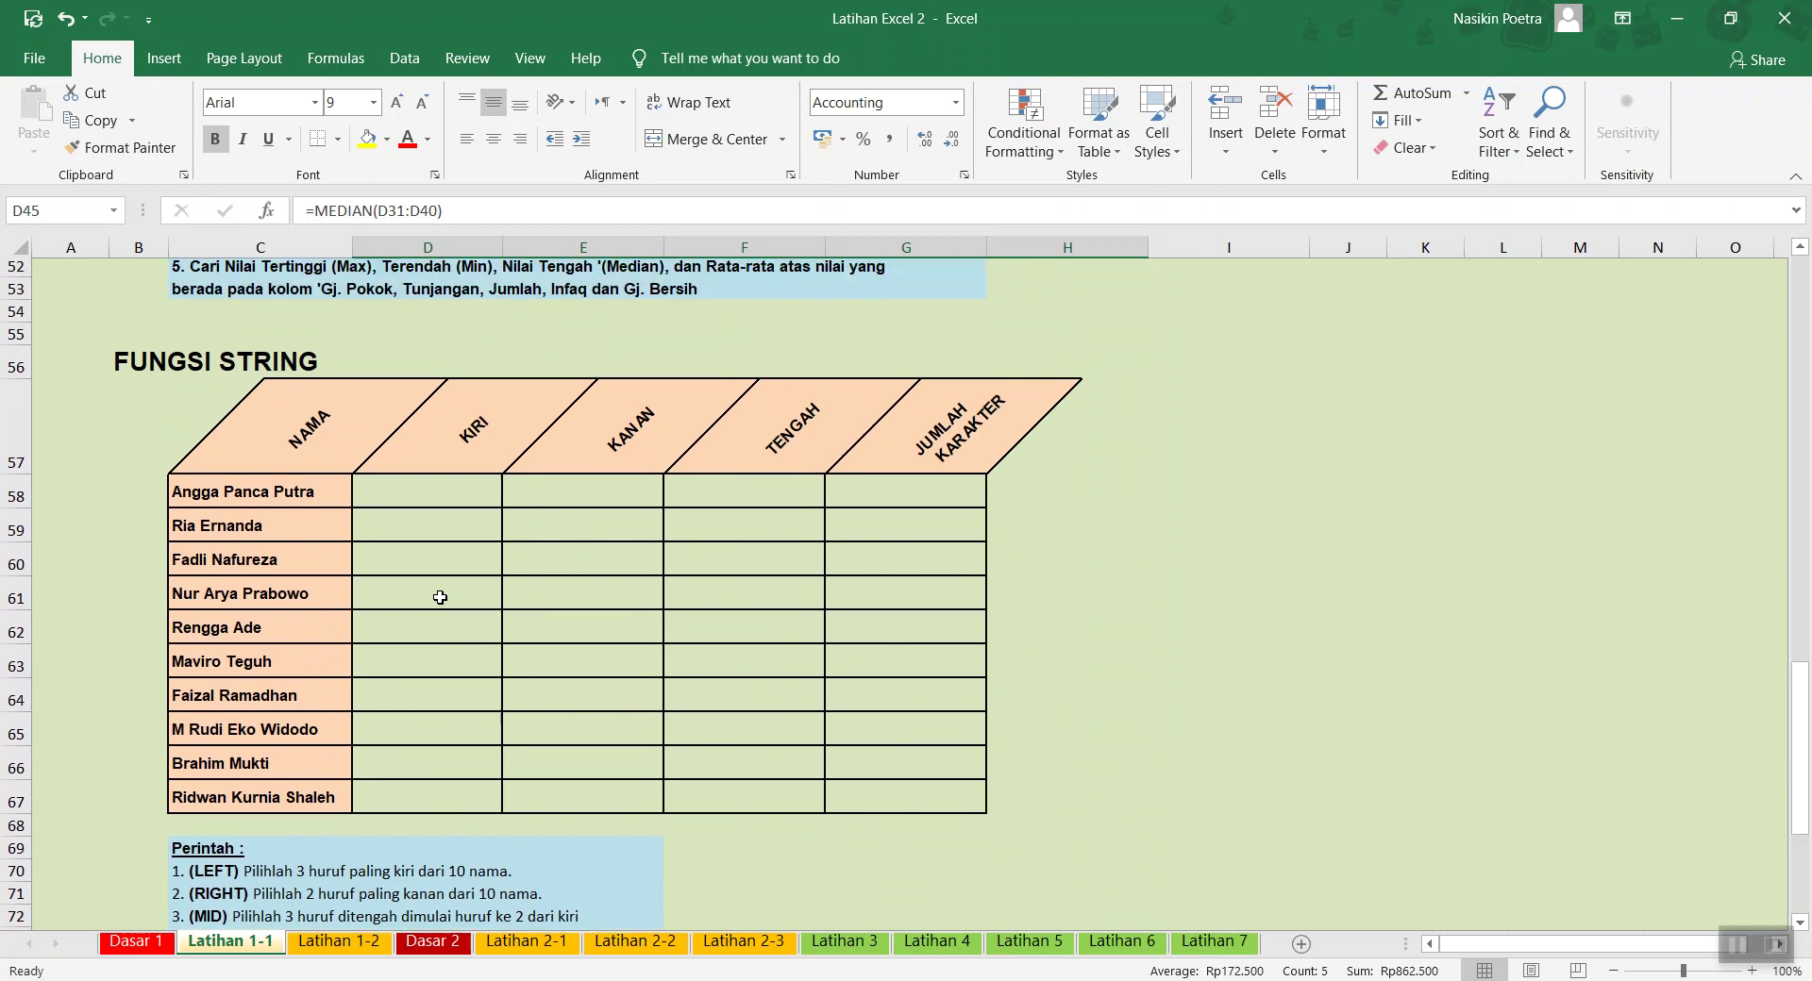
scroll(437, 594, down, 5)
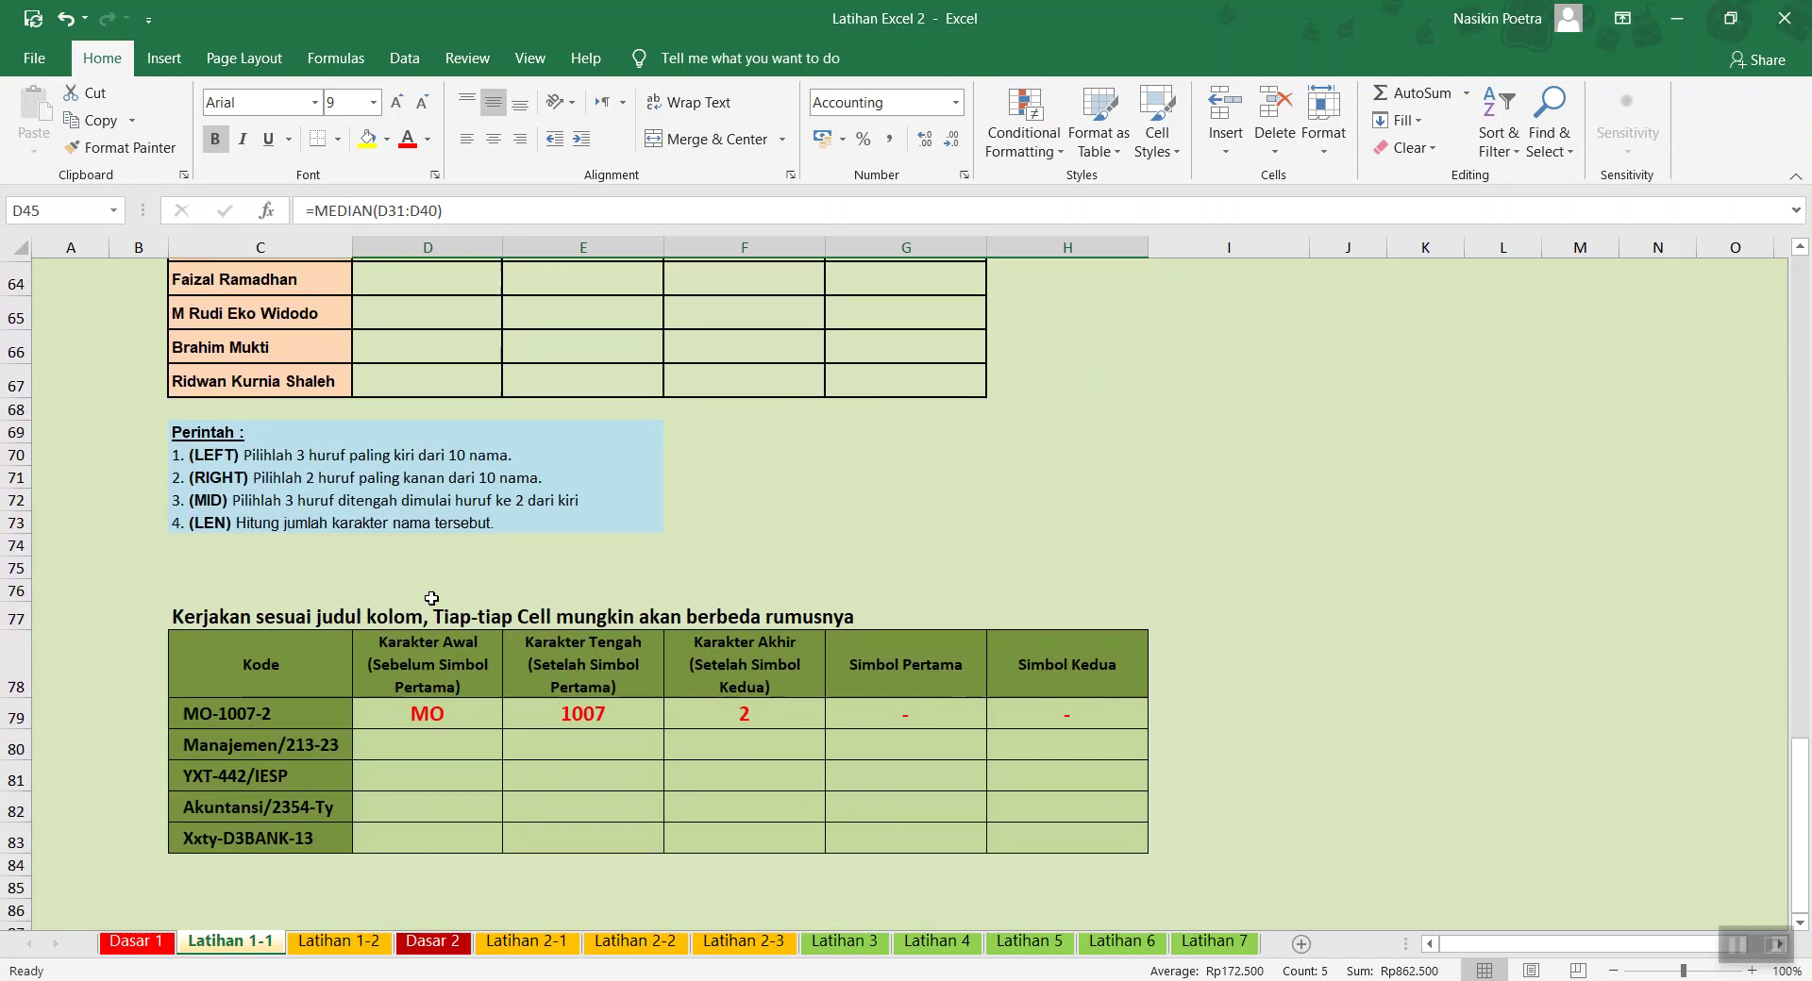
scroll(431, 598, up, 2)
scroll(431, 599, up, 4)
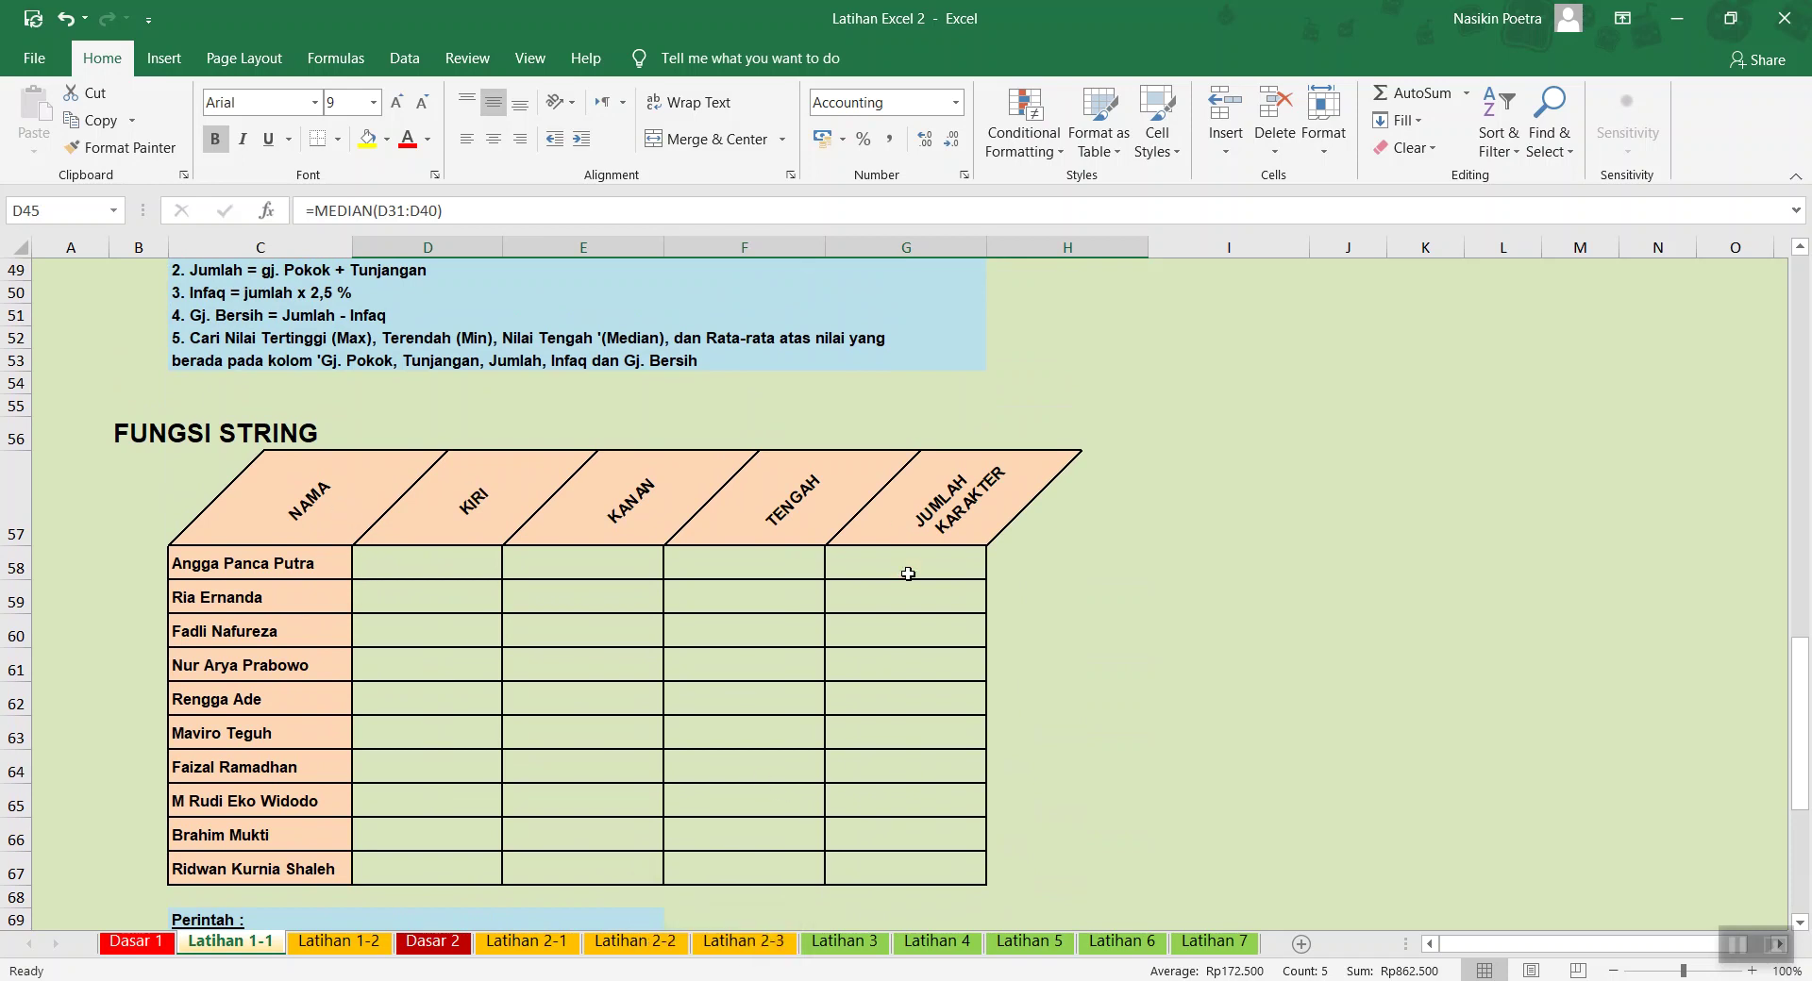
scroll(896, 606, down, 6)
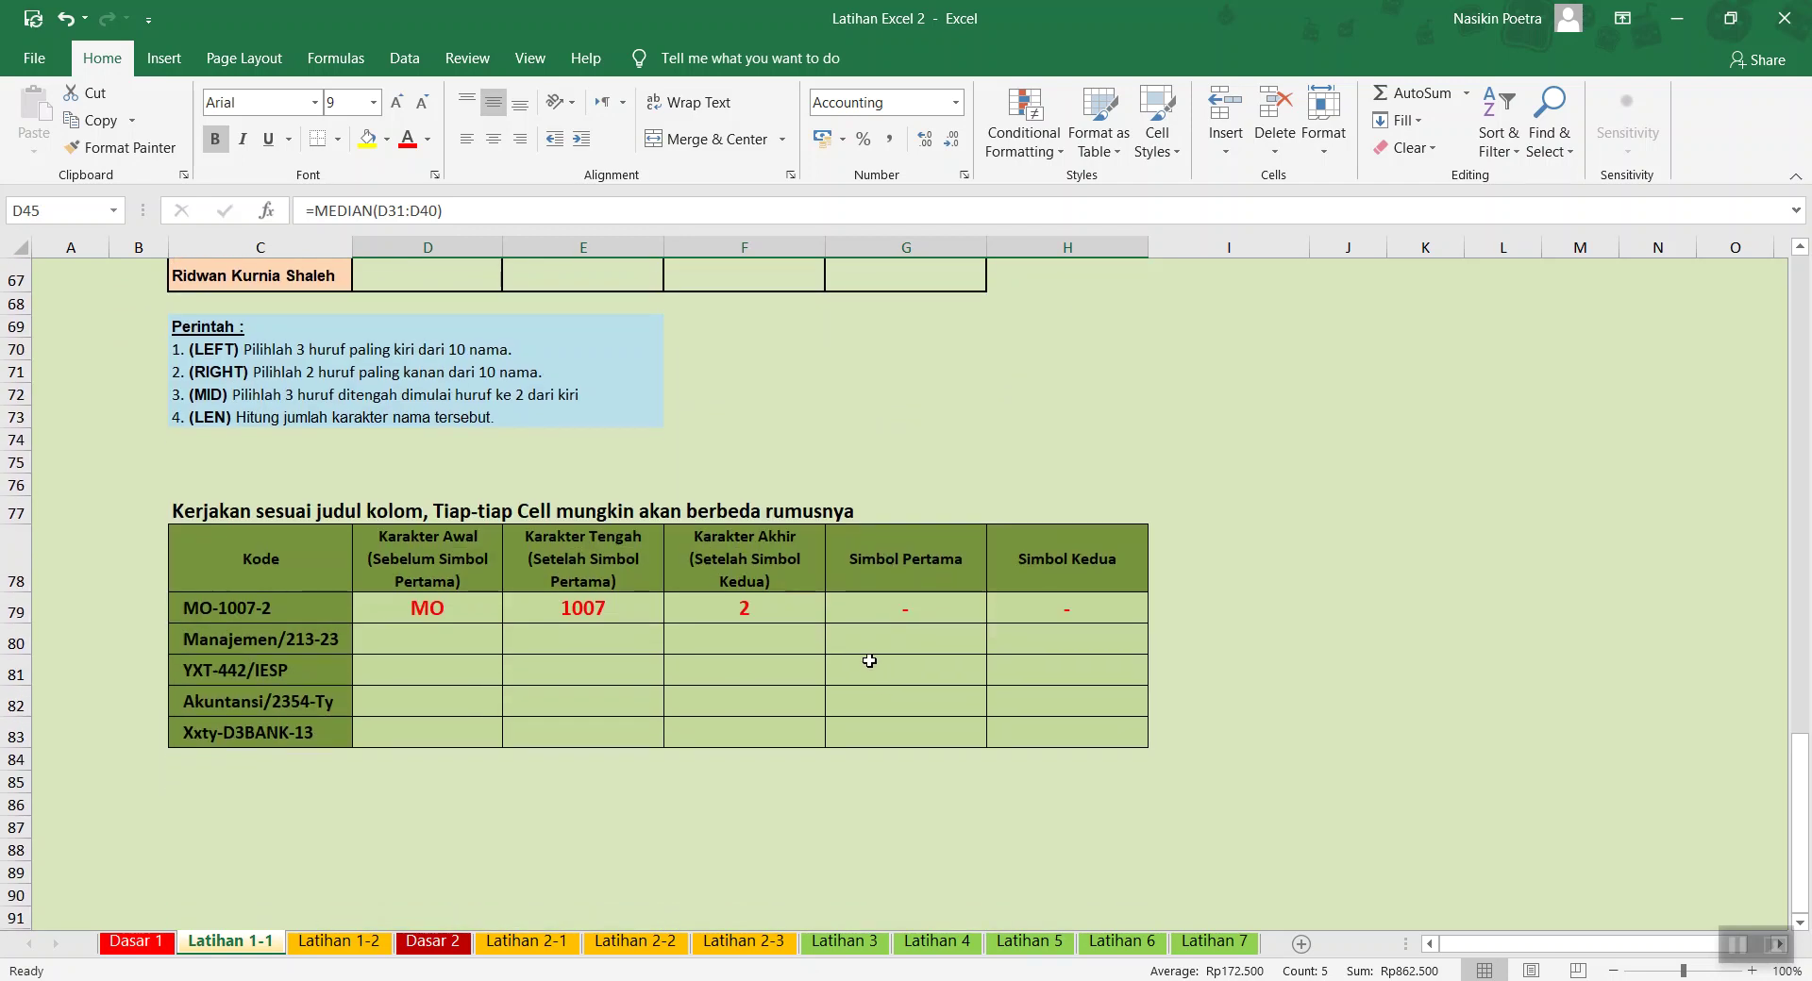
scroll(834, 618, up, 4)
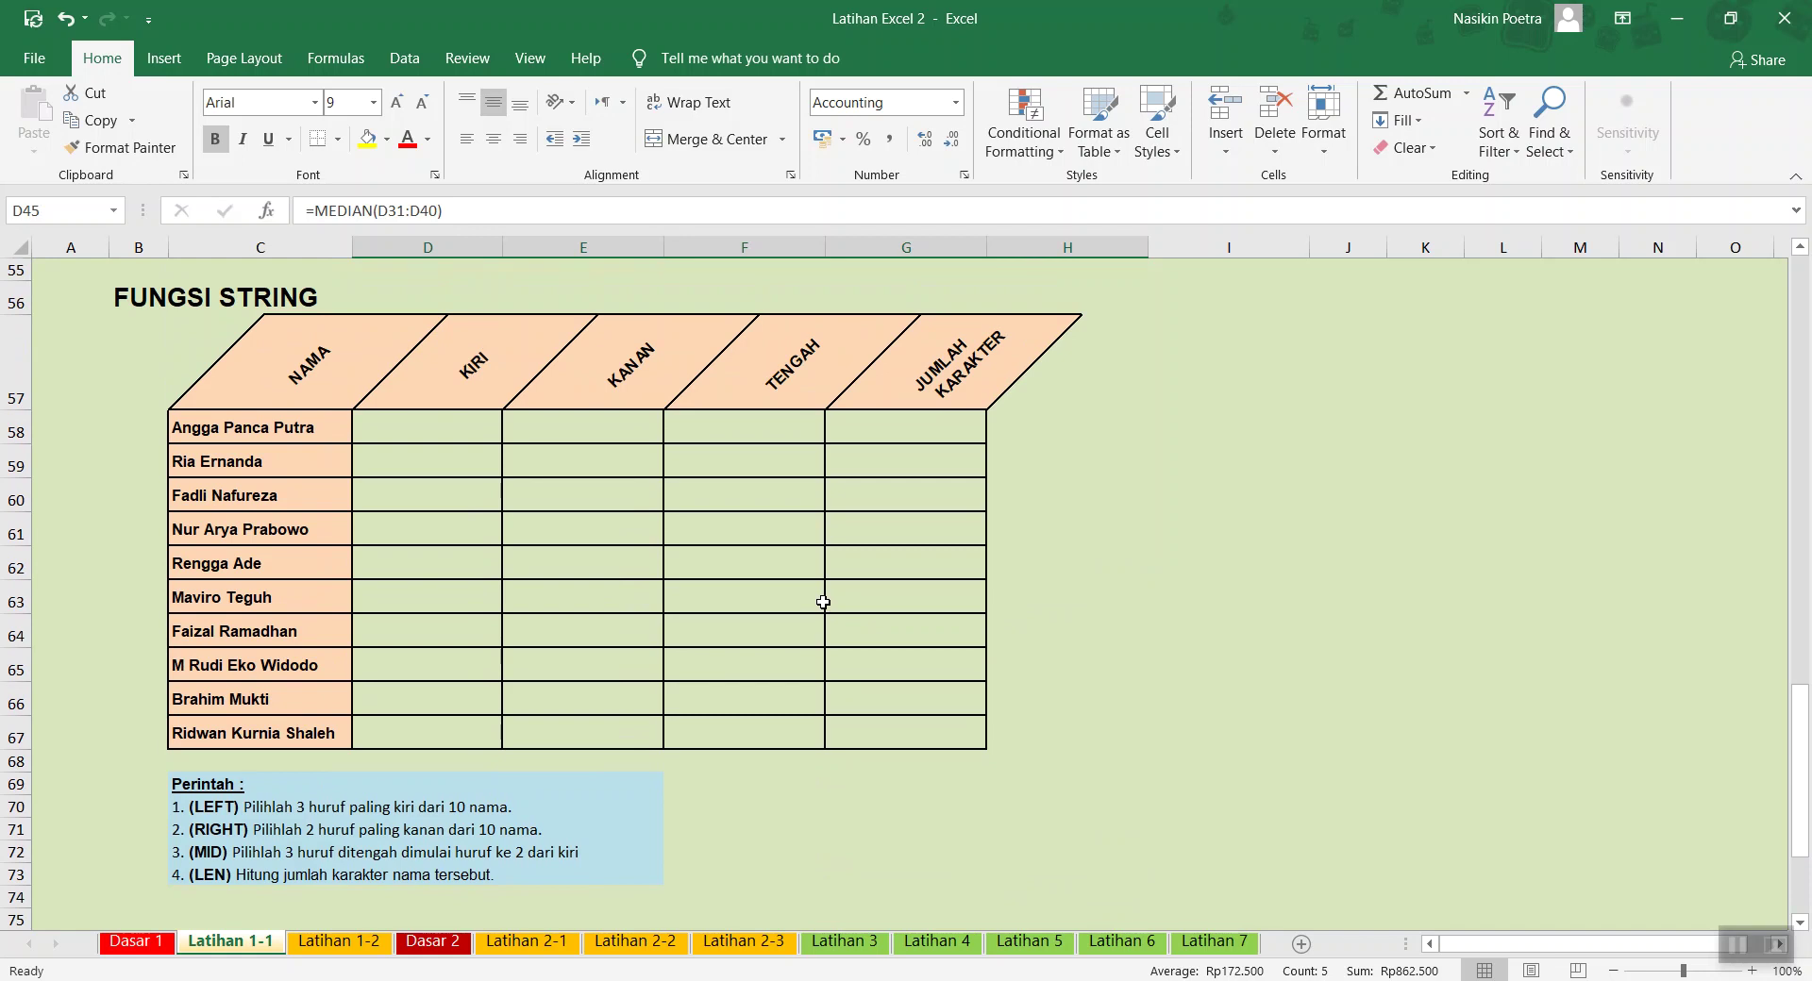
scroll(823, 602, down, 3)
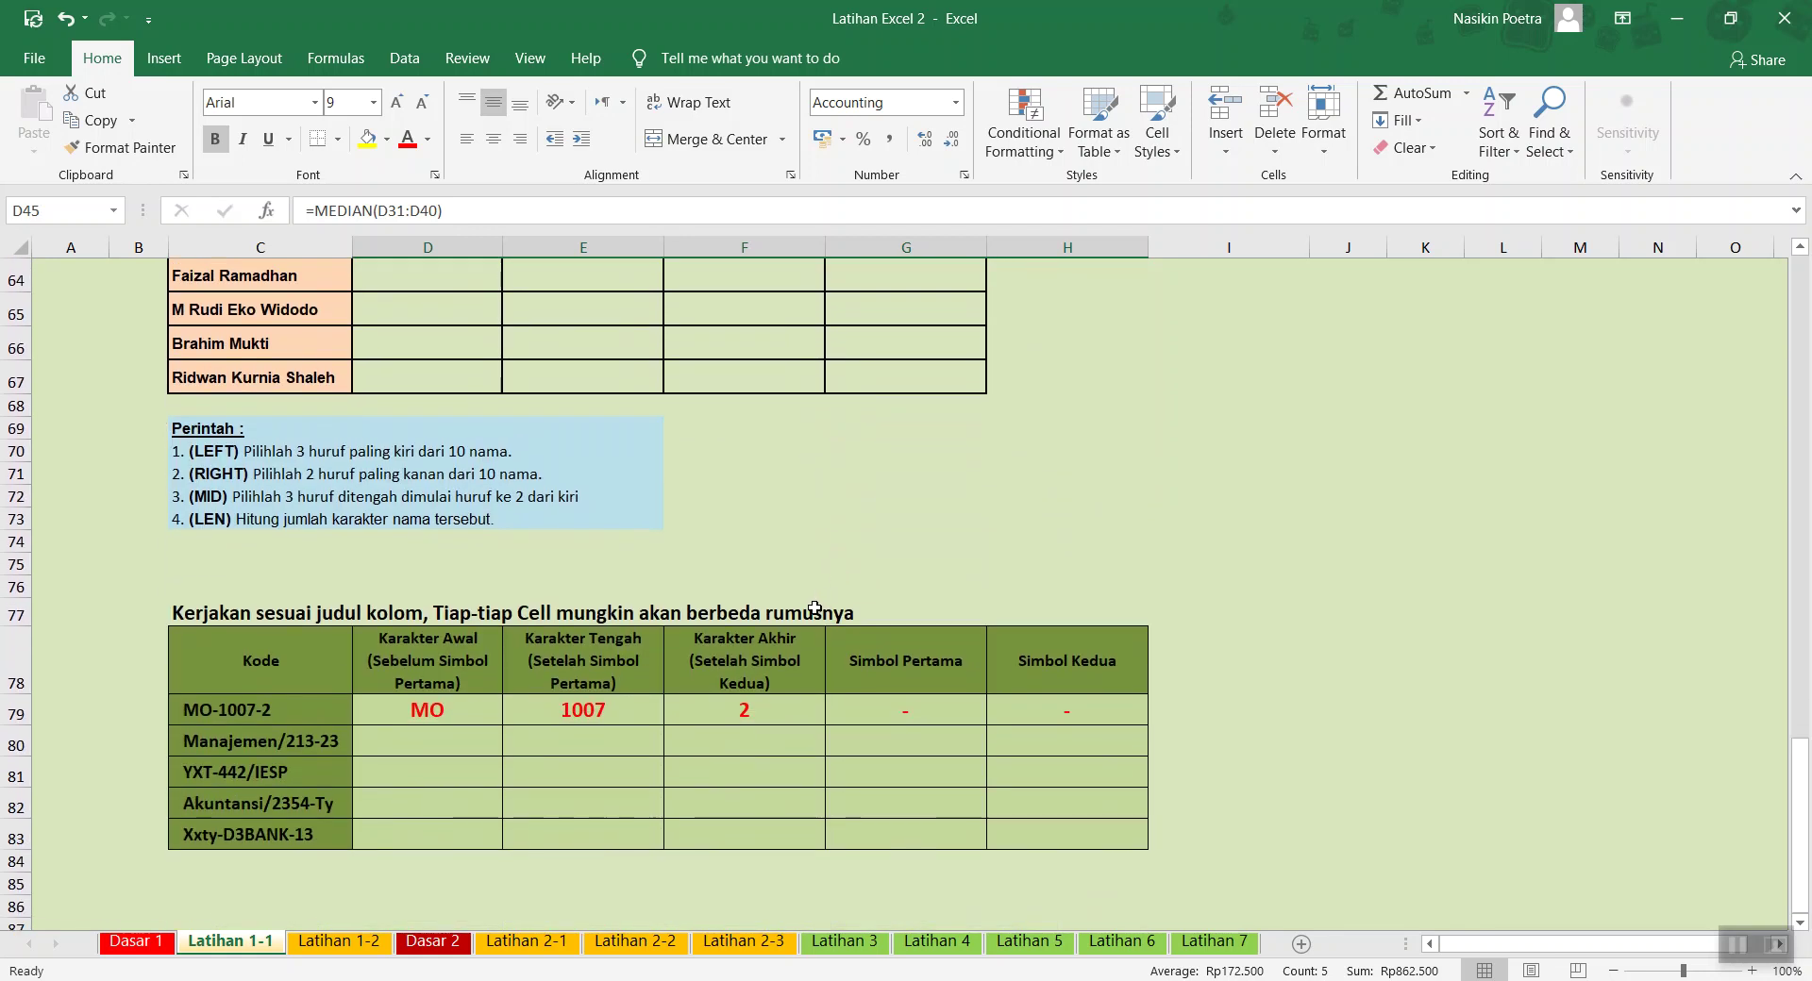